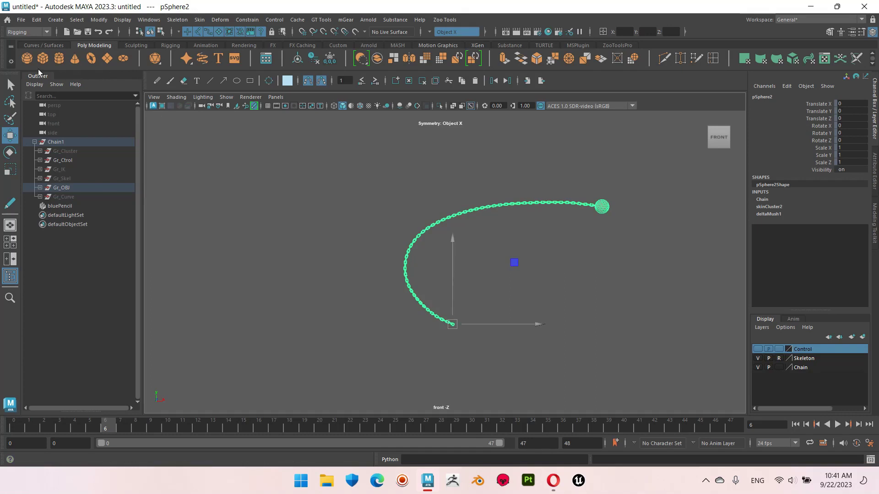
Preview the swinging chain-and-ball animation, stopping playback at frame 17 of 47.
{"action": "left_click", "coordinate": [838, 425]}
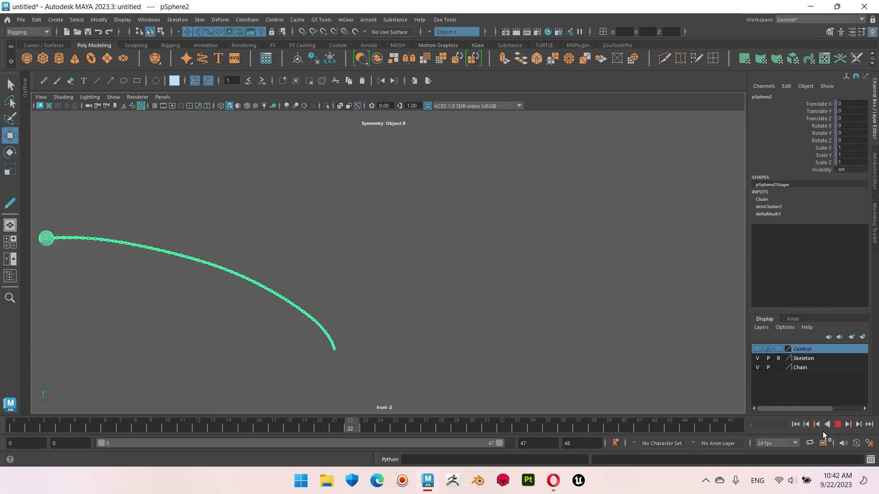
{"action": "left_click", "coordinate": [837, 425]}
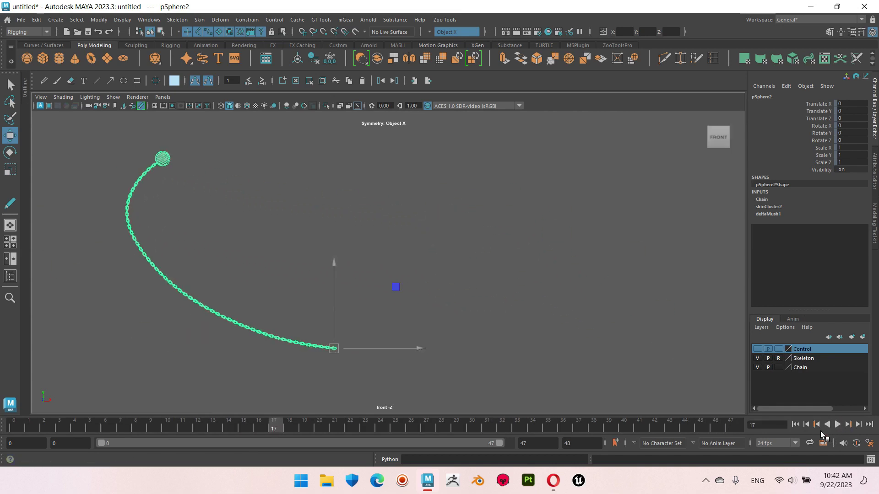
{"action": "left_click", "coordinate": [706, 484]}
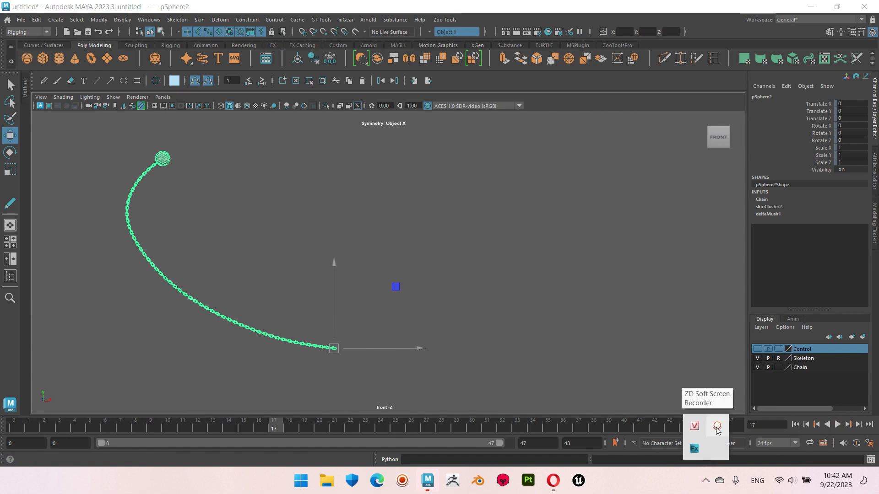
{"action": "left_click", "coordinate": [718, 430]}
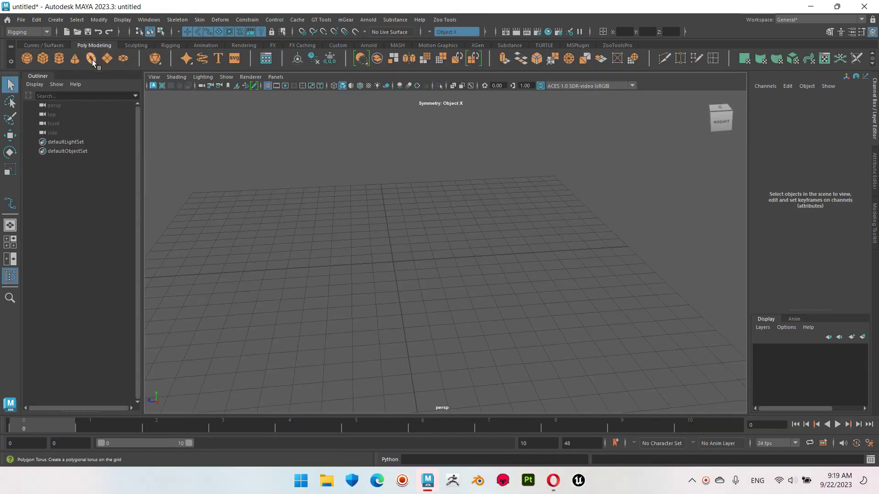
Create a polygon torus with 10 axis and 8 height subdivisions.
{"action": "left_click", "coordinate": [92, 59]}
{"action": "key", "text": "f"}
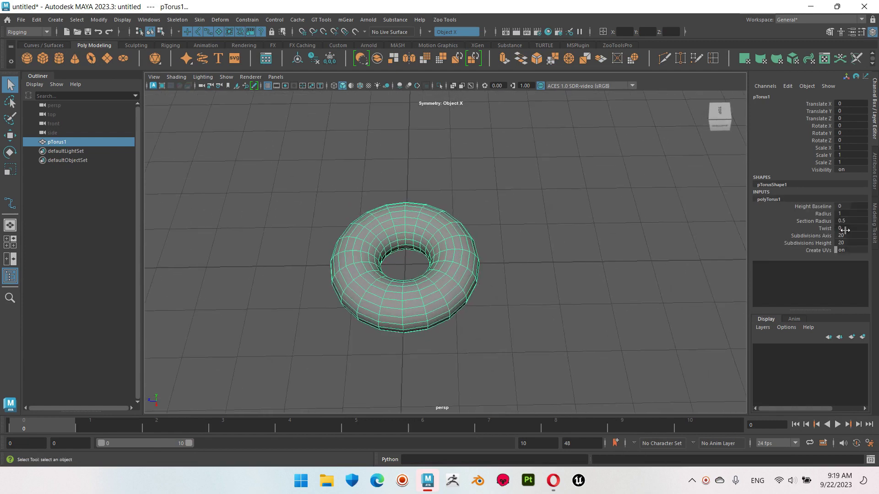
{"action": "type", "text": "0"}
{"action": "key", "text": "Return"}
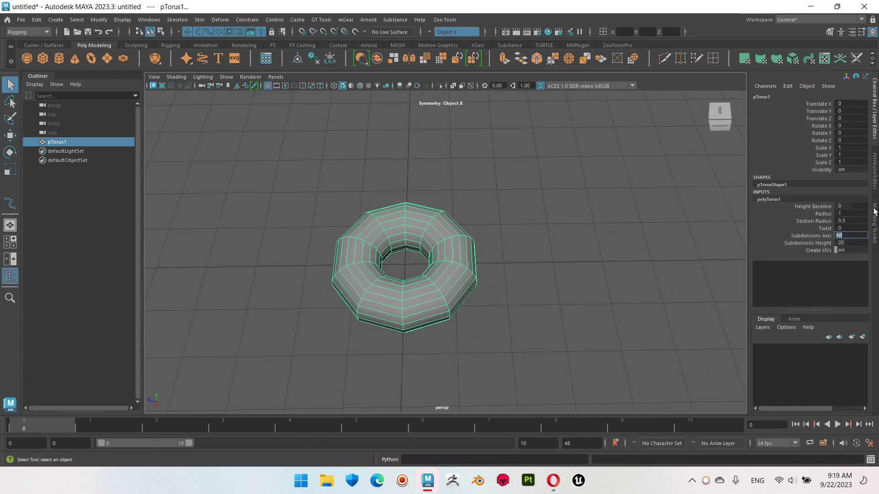
{"action": "type", "text": "8"}
{"action": "key", "text": "Return"}
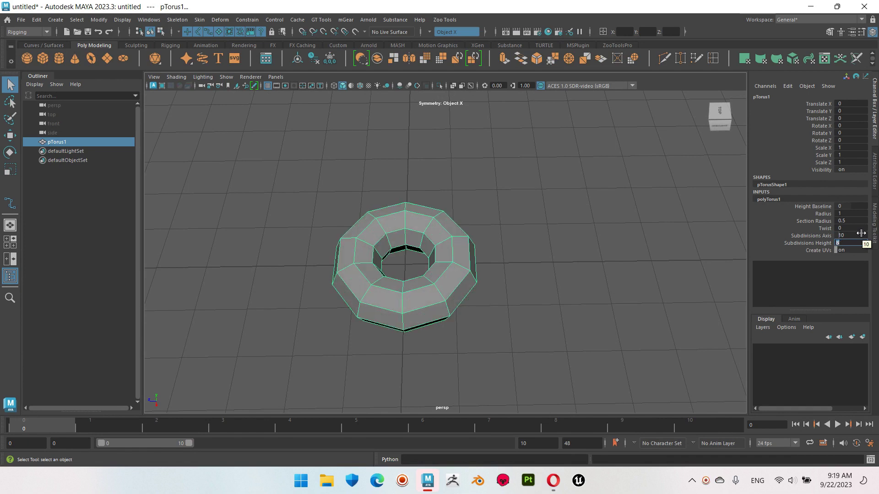
Try 12, 8 and 14 axis subdivisions on the torus, settling back on 10.
{"action": "mouse_move", "coordinate": [564, 325]}
{"action": "left_mouse_down", "text": "alt"}
{"action": "mouse_move", "coordinate": [463, 304]}
{"action": "mouse_move", "coordinate": [569, 255]}
{"action": "mouse_move", "coordinate": [559, 257]}
{"action": "left_mouse_up", "text": "alt"}
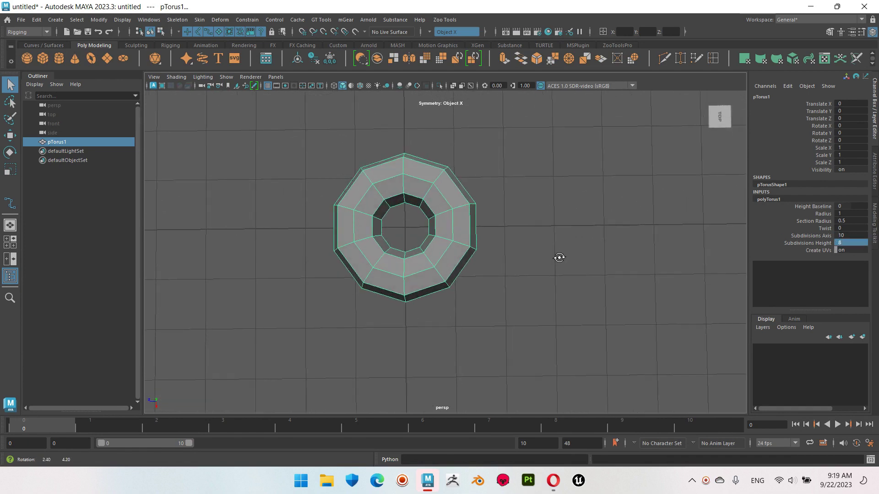
{"action": "type", "text": "12"}
{"action": "key", "text": "Return"}
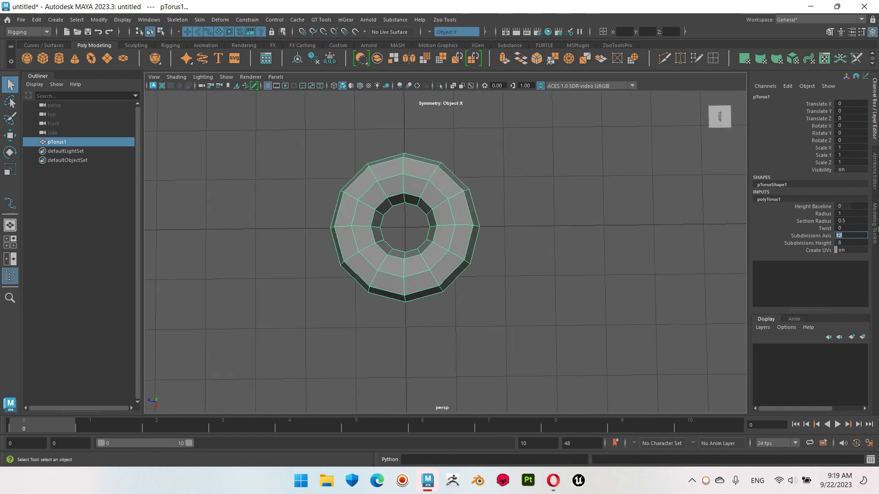
{"action": "type", "text": "8"}
{"action": "key", "text": "Return"}
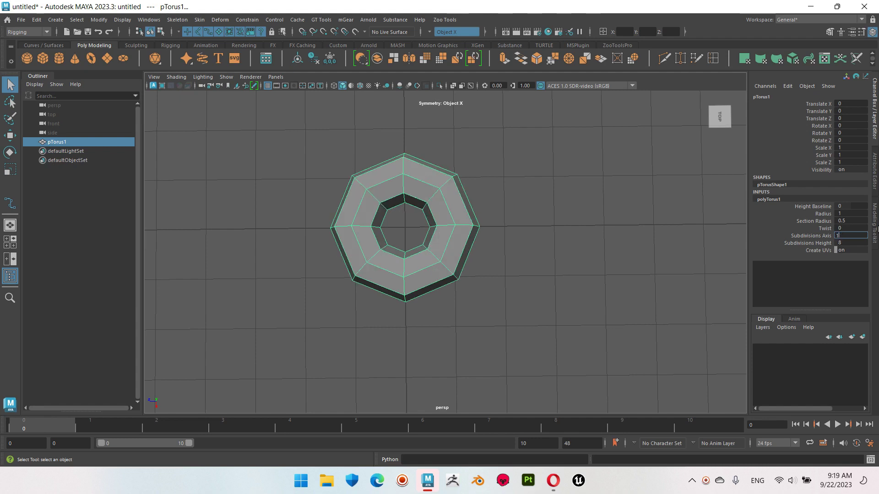
{"action": "type", "text": "0"}
{"action": "key", "text": "Return"}
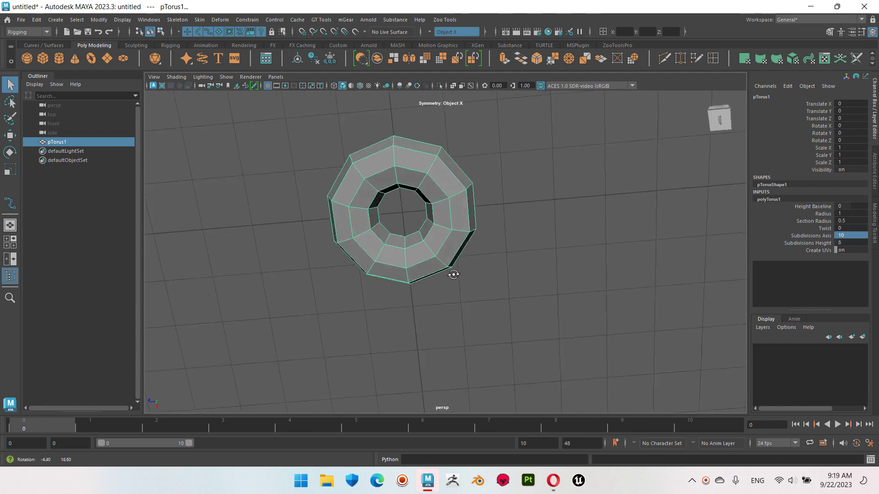
{"action": "left_click_drag", "start_coordinate": [451, 270], "coordinate": [476, 257], "text": "alt"}
{"action": "key", "text": "Return"}
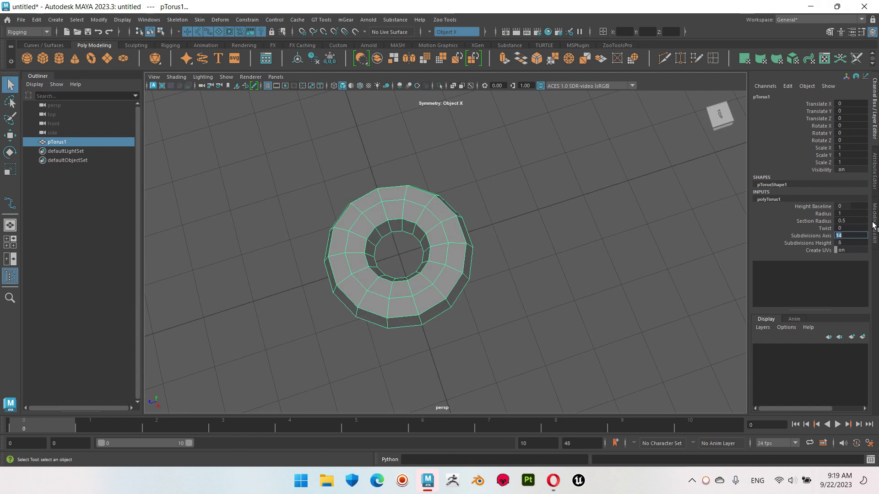
{"action": "type", "text": "10"}
{"action": "key", "text": "Return"}
{"action": "mouse_move", "coordinate": [469, 341]}
{"action": "left_mouse_down", "text": "alt"}
{"action": "mouse_move", "coordinate": [508, 341]}
{"action": "mouse_move", "coordinate": [489, 337]}
{"action": "mouse_move", "coordinate": [457, 308]}
{"action": "mouse_move", "coordinate": [470, 311]}
{"action": "mouse_move", "coordinate": [458, 284]}
{"action": "mouse_move", "coordinate": [407, 328]}
{"action": "left_mouse_up", "text": "alt"}
Thin the torus to a 0.35 section radius.
{"action": "left_click", "coordinate": [854, 222]}
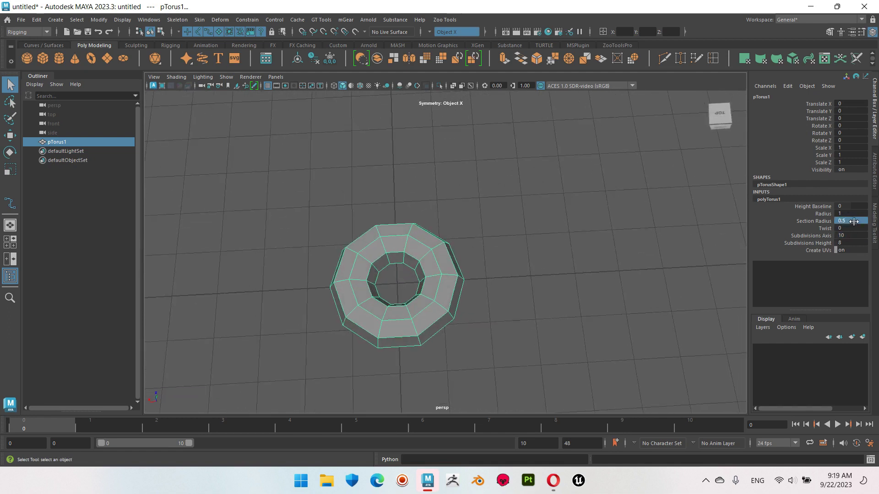
{"action": "type", "text": ".35"}
{"action": "key", "text": "Return"}
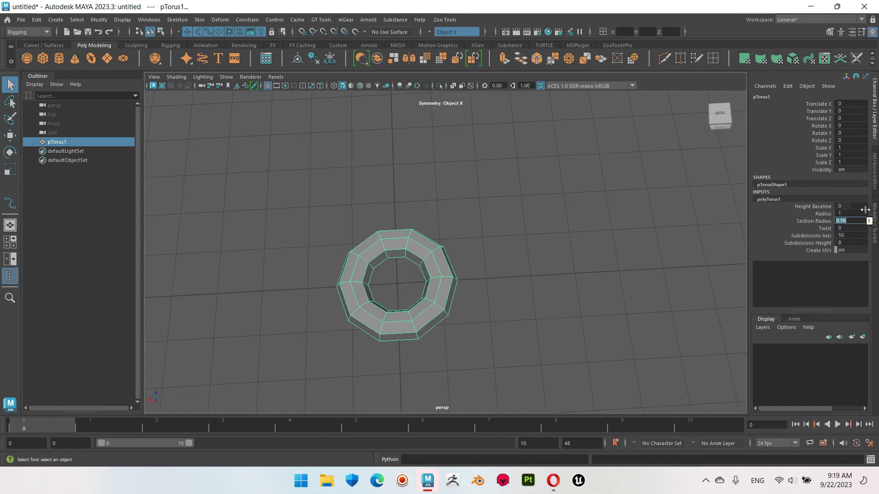
Enter vertex mode, adjust the symmetry settings, and switch to the top view.
{"action": "key", "text": "F9"}
{"action": "left_click", "coordinate": [430, 31]}
{"action": "left_click", "coordinate": [465, 43]}
{"action": "left_click", "coordinate": [720, 114]}
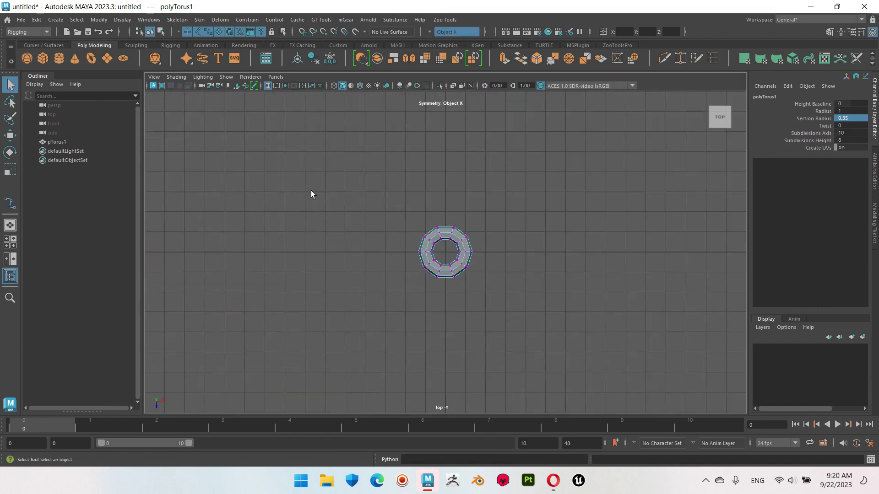
Stretch the torus into an oval link by moving its right-half vertices along X.
{"action": "left_click_drag", "start_coordinate": [568, 245], "coordinate": [566, 243]}
{"action": "left_click_drag", "start_coordinate": [348, 250], "coordinate": [598, 375], "text": "shift"}
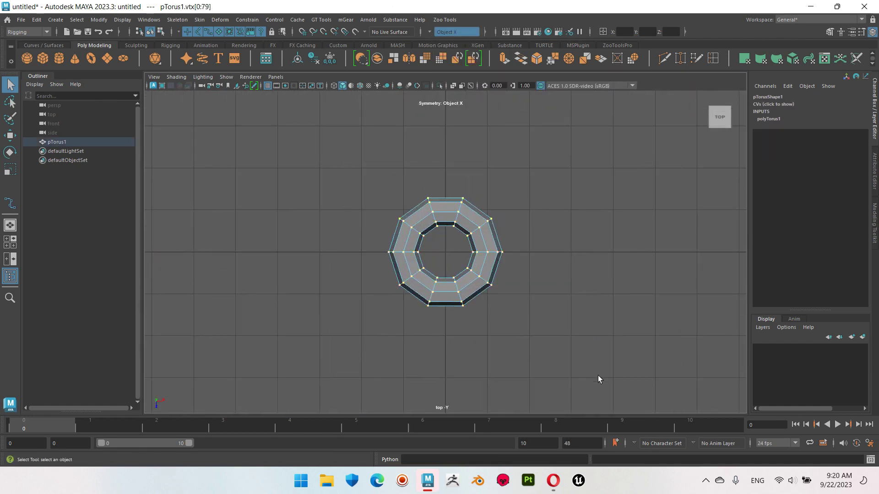
{"action": "middle_click_drag", "start_coordinate": [598, 375], "coordinate": [516, 390], "text": "alt"}
{"action": "key", "text": "w"}
{"action": "left_click_drag", "start_coordinate": [459, 268], "coordinate": [494, 273]}
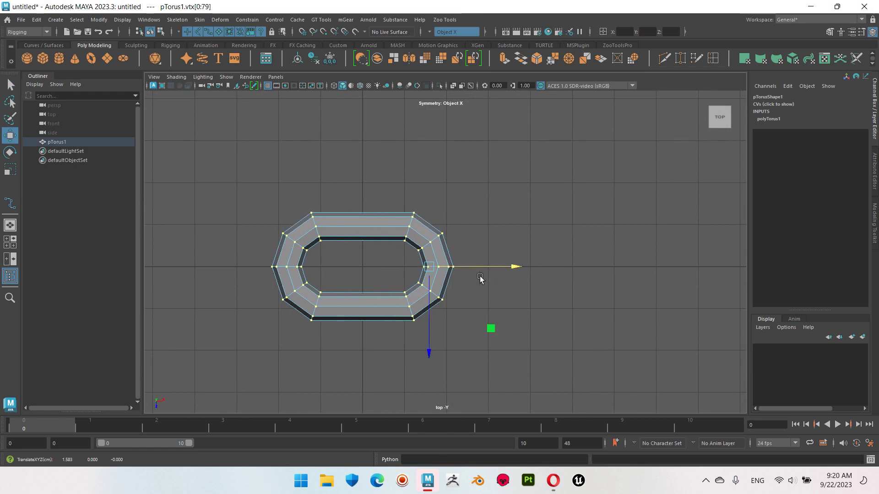
{"action": "key", "text": "F8"}
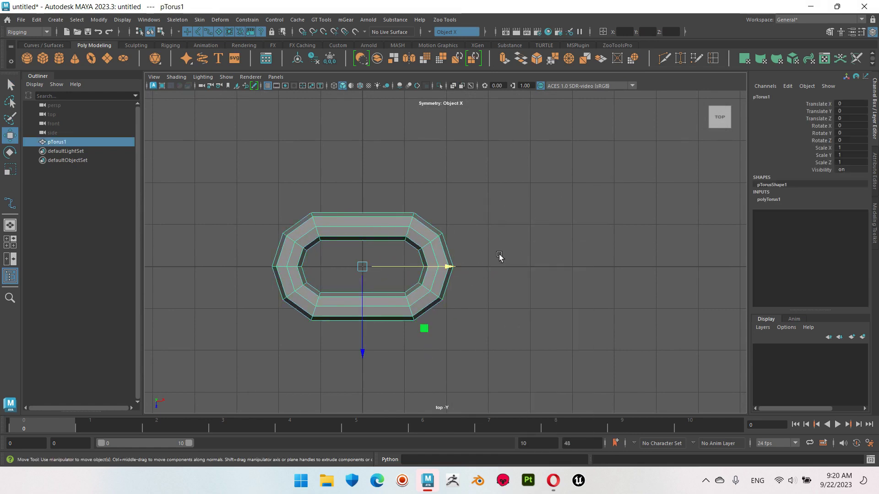
Duplicate the link, rotate the copy 90° on X, and slide it to X 2.811 to interlock.
{"action": "key", "text": "ctrl+d"}
{"action": "key", "text": "e"}
{"action": "mouse_move", "coordinate": [367, 234]}
{"action": "left_mouse_down"}
{"action": "mouse_move", "coordinate": [356, 301]}
{"action": "mouse_move", "coordinate": [857, 126]}
{"action": "left_mouse_up"}
{"action": "type", "text": "0"}
{"action": "key", "text": "Return"}
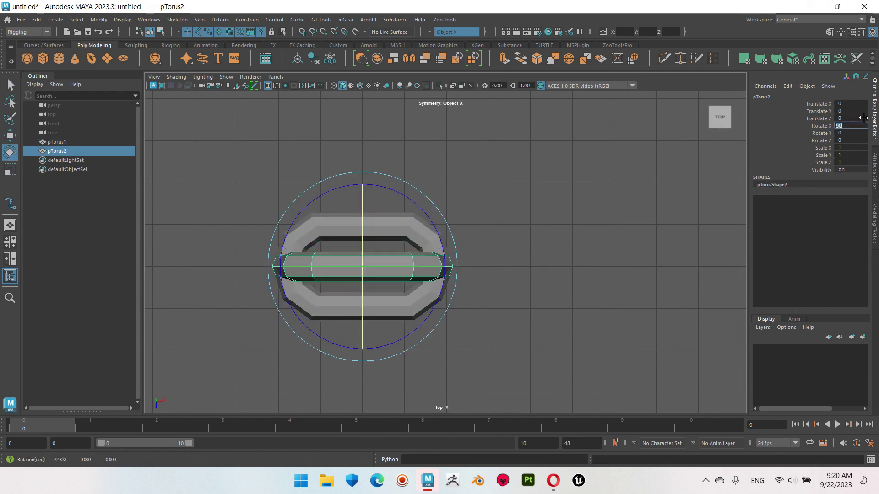
{"action": "key", "text": "w"}
{"action": "mouse_move", "coordinate": [444, 267]}
{"action": "left_mouse_down"}
{"action": "mouse_move", "coordinate": [589, 269]}
{"action": "mouse_move", "coordinate": [595, 238]}
{"action": "mouse_move", "coordinate": [562, 210]}
{"action": "mouse_move", "coordinate": [486, 350]}
{"action": "mouse_move", "coordinate": [713, 271]}
{"action": "mouse_move", "coordinate": [364, 302]}
{"action": "mouse_move", "coordinate": [467, 325]}
{"action": "mouse_move", "coordinate": [481, 308]}
{"action": "mouse_move", "coordinate": [594, 255]}
{"action": "mouse_move", "coordinate": [581, 253]}
{"action": "mouse_move", "coordinate": [555, 329]}
{"action": "mouse_move", "coordinate": [613, 235]}
{"action": "left_mouse_up"}
{"action": "scroll", "coordinate": [587, 254], "scroll_direction": "down", "scroll_amount": 5}
{"action": "left_click", "coordinate": [650, 227]}
{"action": "scroll", "coordinate": [479, 294], "scroll_direction": "down", "scroll_amount": 5}
{"action": "mouse_move", "coordinate": [338, 304]}
{"action": "left_mouse_down", "text": "alt"}
{"action": "mouse_move", "coordinate": [479, 290]}
{"action": "mouse_move", "coordinate": [389, 238]}
{"action": "mouse_move", "coordinate": [504, 298]}
{"action": "left_mouse_up", "text": "alt"}
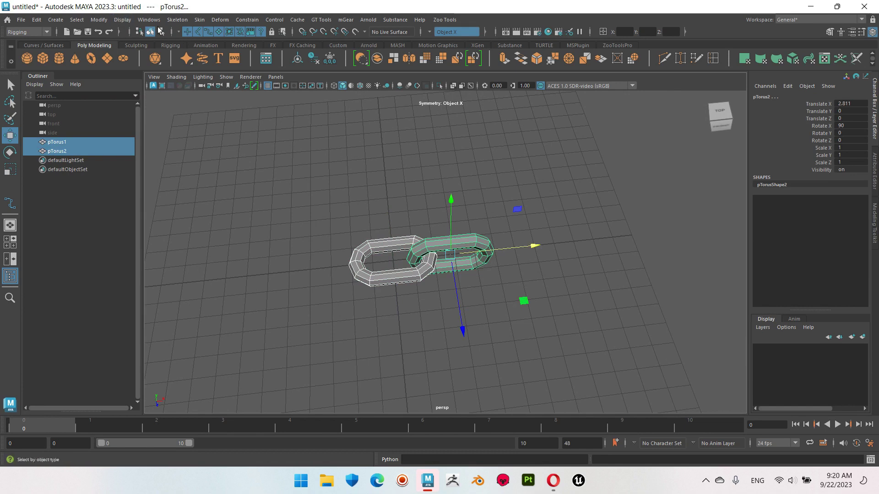
Combine the two links into one mesh, pTorus3, and delete its history.
{"action": "left_click", "coordinate": [18, 42]}
{"action": "left_click", "coordinate": [173, 19]}
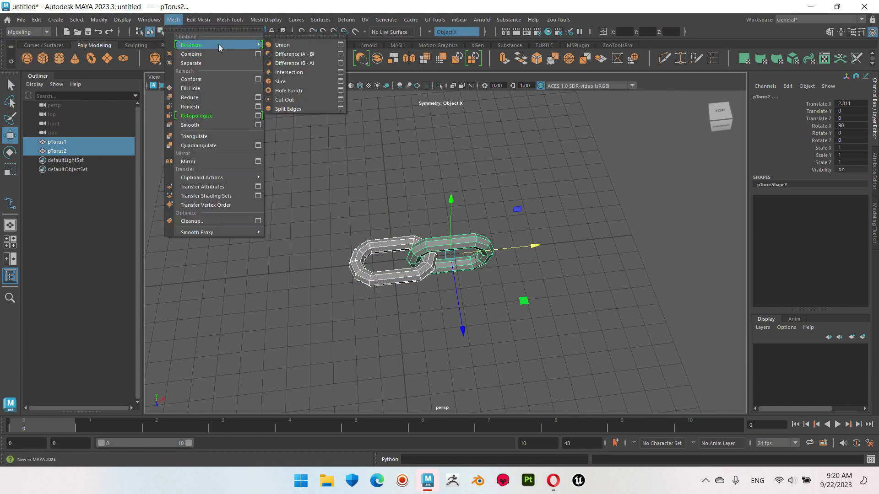
{"action": "left_click", "coordinate": [215, 46]}
{"action": "left_click", "coordinate": [409, 277]}
{"action": "key", "text": "r"}
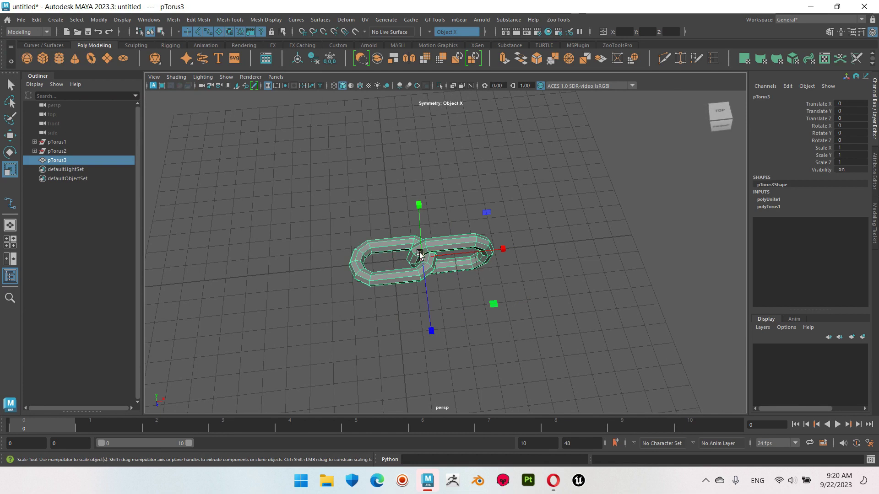
{"action": "left_click", "coordinate": [313, 58]}
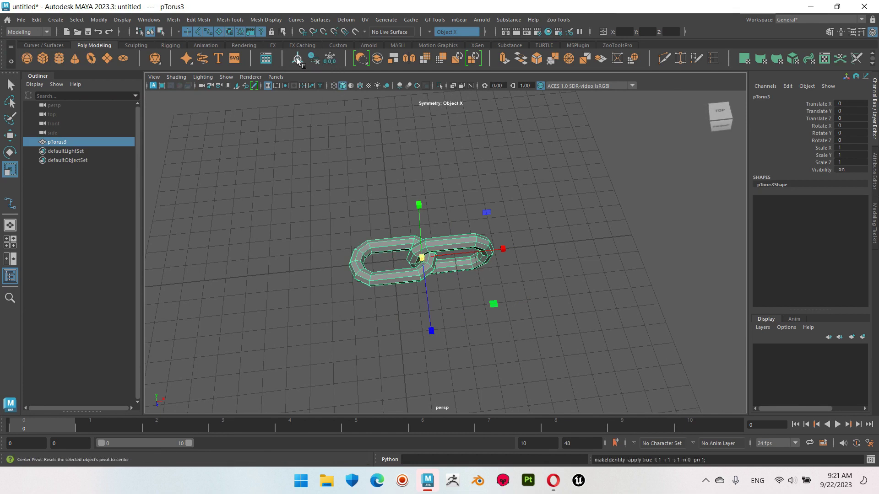
Center the pivot, scale the link down to 0.204, and freeze its transformations.
{"action": "left_click", "coordinate": [98, 19]}
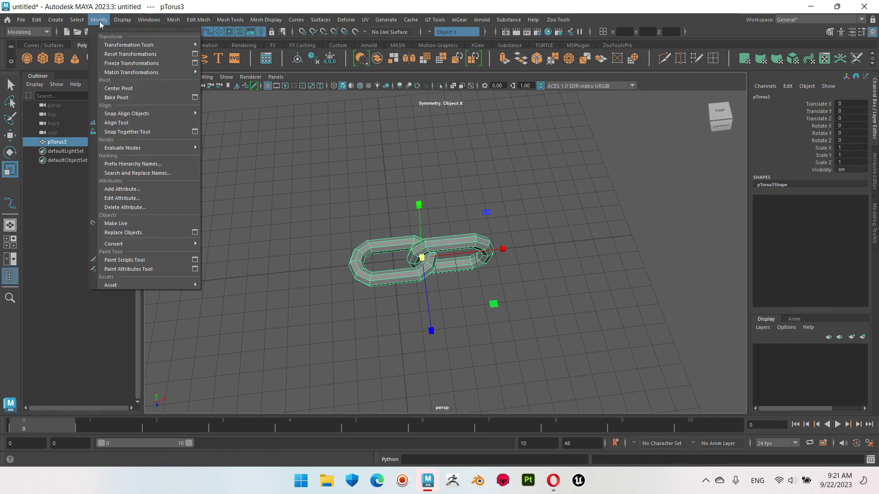
{"action": "left_click", "coordinate": [125, 54]}
{"action": "mouse_move", "coordinate": [401, 261]}
{"action": "left_mouse_down"}
{"action": "mouse_move", "coordinate": [310, 268]}
{"action": "mouse_move", "coordinate": [594, 301]}
{"action": "mouse_move", "coordinate": [443, 309]}
{"action": "mouse_move", "coordinate": [452, 304]}
{"action": "left_mouse_up"}
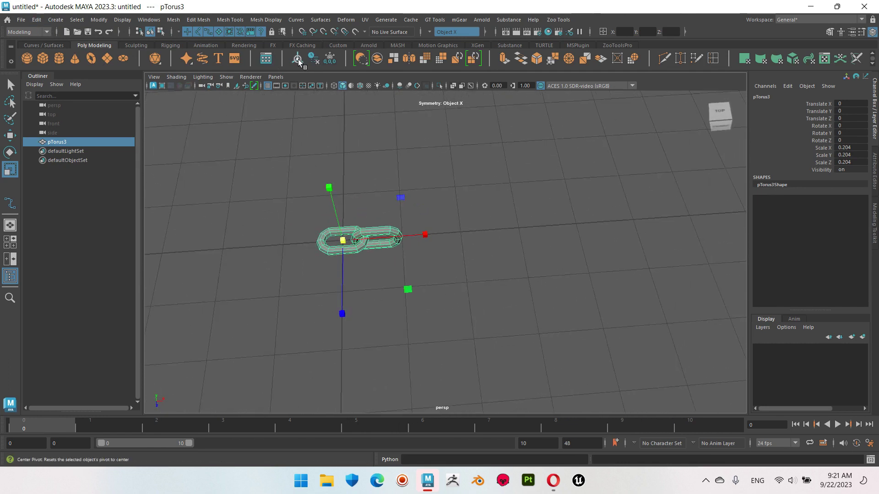
{"action": "left_click", "coordinate": [328, 63]}
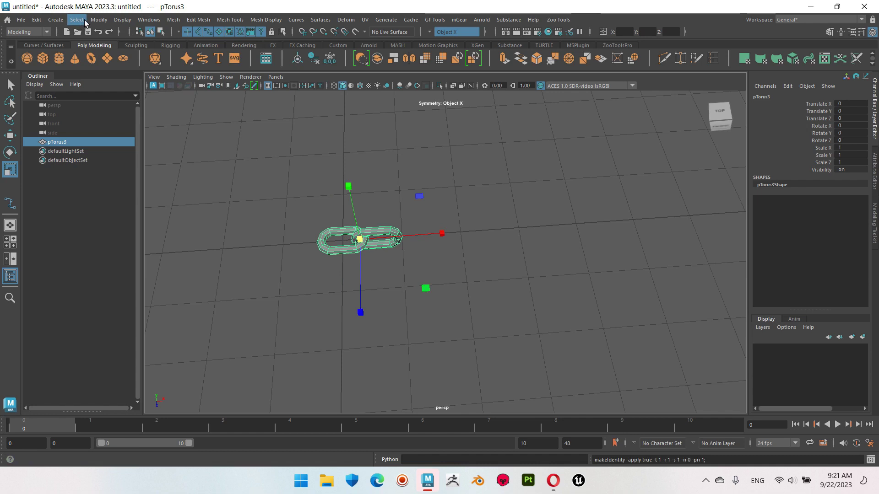
{"action": "left_click", "coordinate": [86, 22]}
{"action": "scroll", "coordinate": [274, 180], "scroll_direction": "down", "scroll_amount": 3}
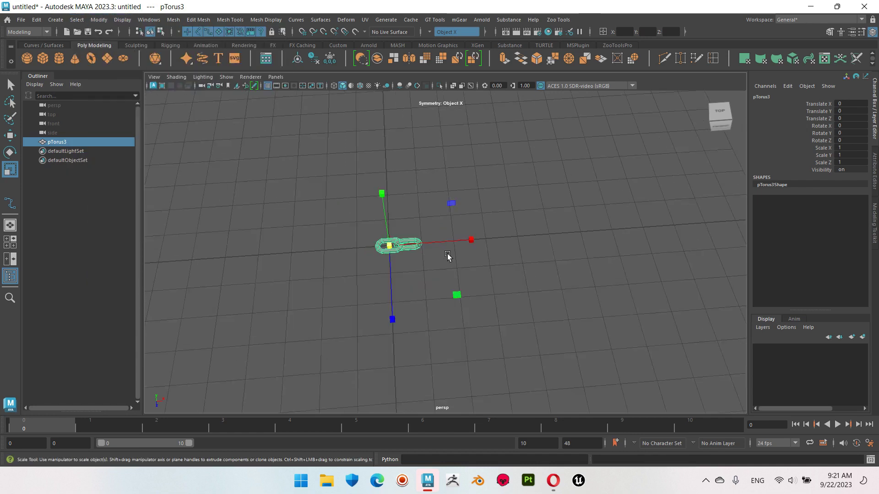
{"action": "middle_click_drag", "start_coordinate": [448, 255], "coordinate": [389, 250], "text": "alt"}
{"action": "left_click", "coordinate": [36, 19]}
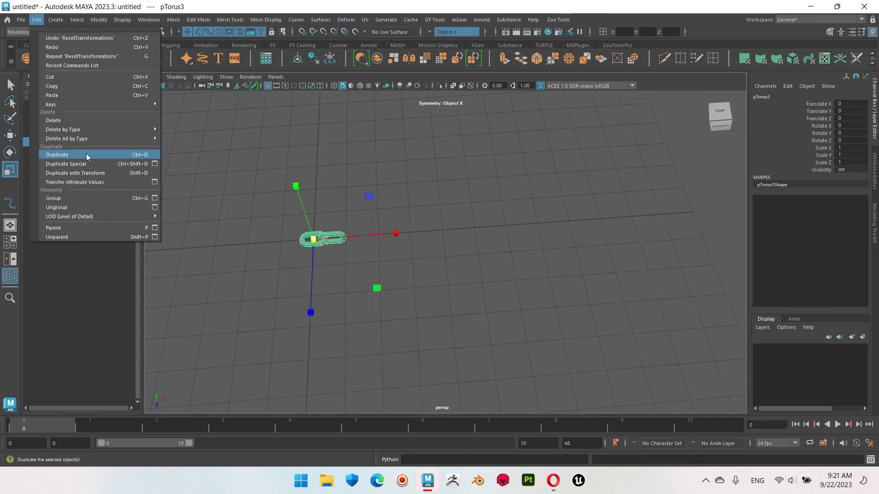
Reset the Duplicate Special options, make a test offset copy, then delete it.
{"action": "left_click", "coordinate": [155, 164]}
{"action": "left_click", "coordinate": [410, 73]}
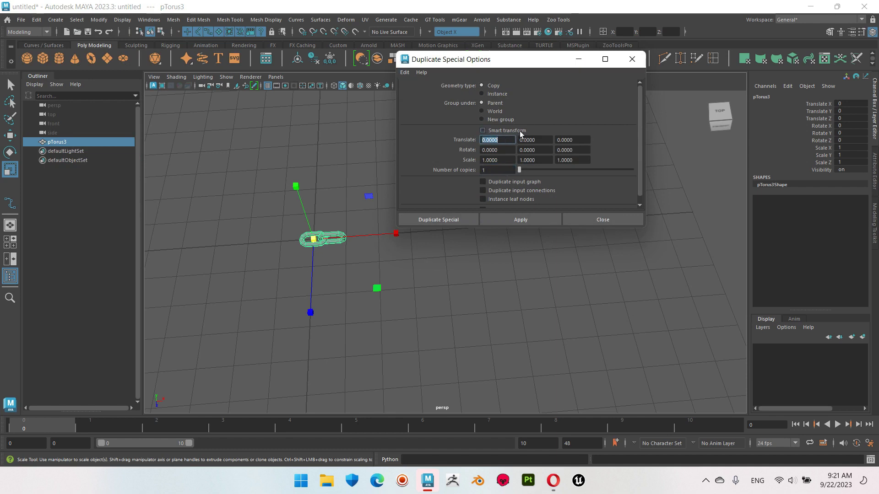
{"action": "left_click", "coordinate": [517, 218]}
{"action": "mouse_move", "coordinate": [517, 228]}
{"action": "left_mouse_down", "text": "alt"}
{"action": "mouse_move", "coordinate": [515, 263]}
{"action": "mouse_move", "coordinate": [474, 282]}
{"action": "mouse_move", "coordinate": [568, 265]}
{"action": "left_mouse_up", "text": "alt"}
{"action": "key", "text": "w"}
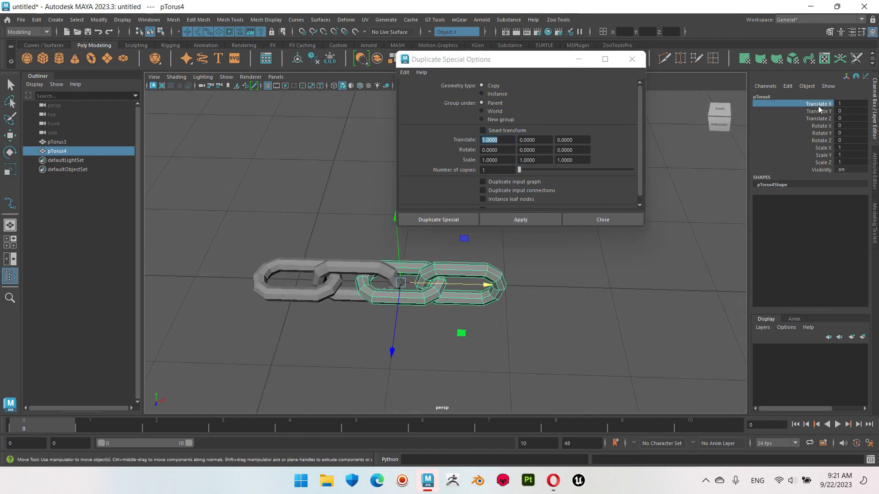
{"action": "middle_click_drag", "start_coordinate": [569, 251], "coordinate": [575, 257]}
{"action": "key", "text": "ctrl+z"}
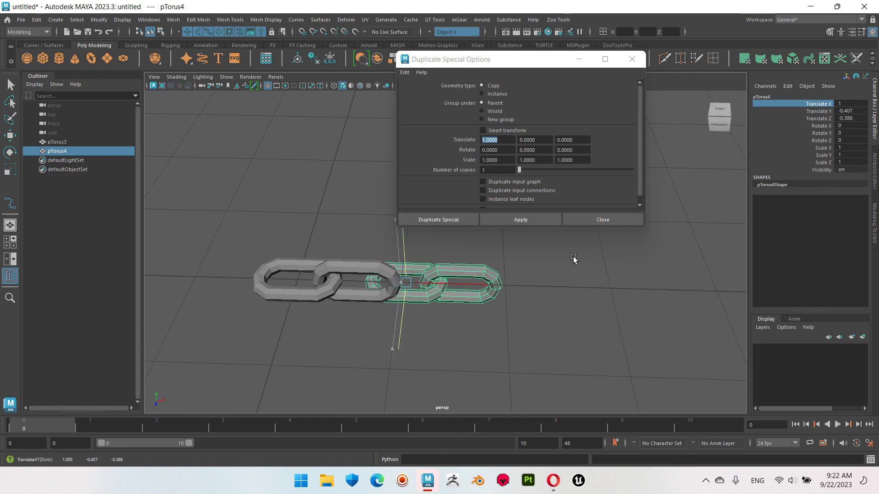
{"action": "left_click_drag", "start_coordinate": [486, 284], "coordinate": [499, 296]}
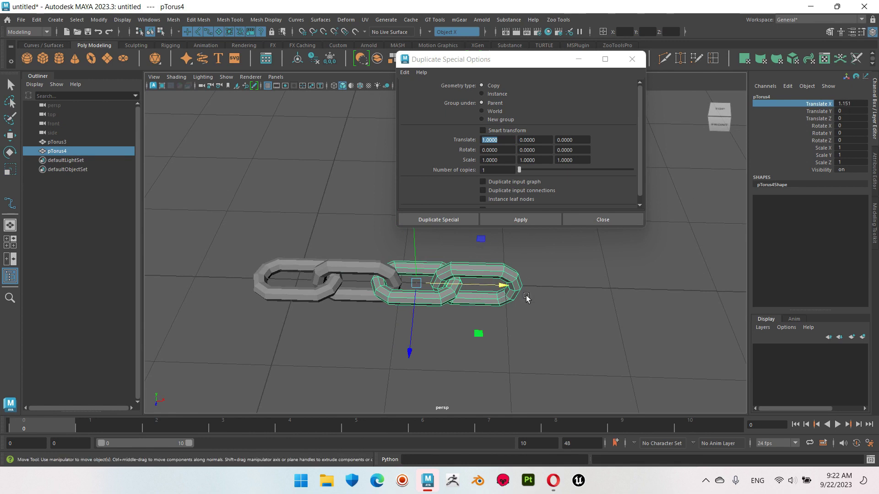
{"action": "key", "text": "Delete"}
Duplicate pTorus3 into 50 copies offset 1.15 in X, ending at pTorus53.
{"action": "left_click", "coordinate": [392, 283]}
{"action": "key", "text": "r"}
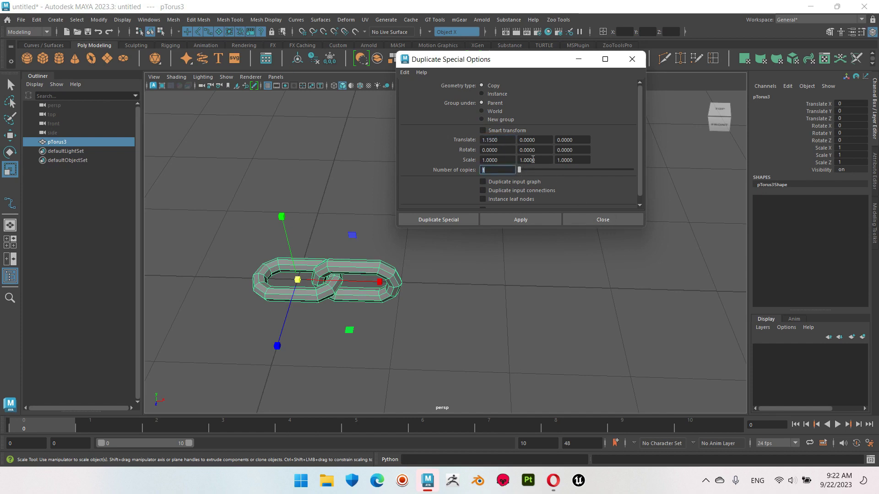
{"action": "type", "text": "50"}
{"action": "key", "text": "Return"}
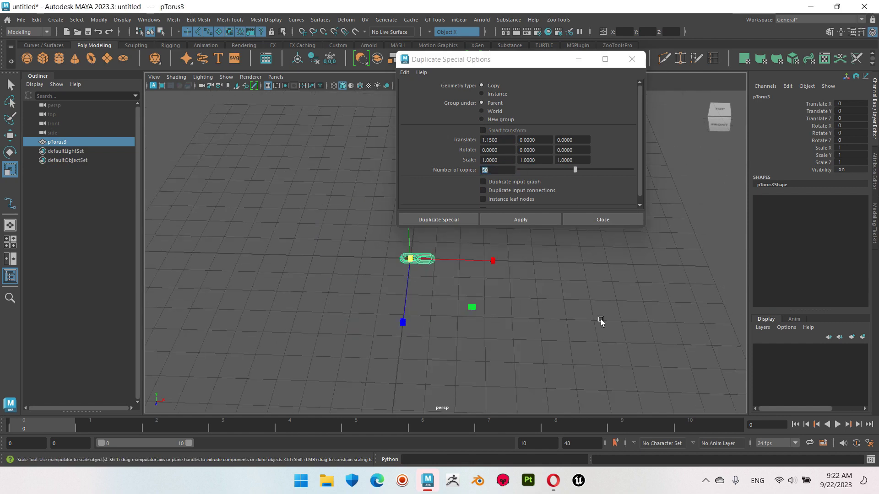
{"action": "left_click", "coordinate": [522, 219]}
{"action": "mouse_move", "coordinate": [522, 355]}
{"action": "left_mouse_down", "text": "alt"}
{"action": "mouse_move", "coordinate": [622, 351]}
{"action": "mouse_move", "coordinate": [571, 305]}
{"action": "left_mouse_up", "text": "alt"}
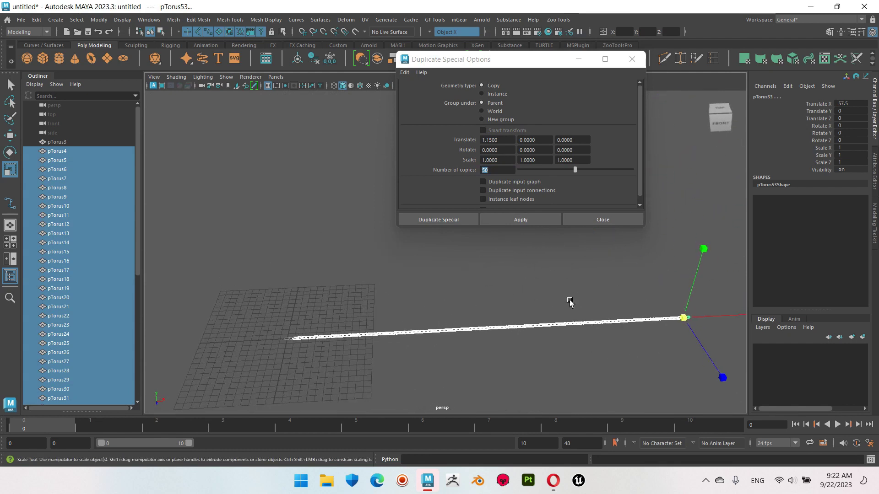
{"action": "left_click", "coordinate": [287, 302]}
{"action": "mouse_move", "coordinate": [286, 302]}
{"action": "right_mouse_down", "text": "alt"}
{"action": "mouse_move", "coordinate": [440, 288]}
{"action": "mouse_move", "coordinate": [605, 336]}
{"action": "mouse_move", "coordinate": [559, 383]}
{"action": "right_mouse_up", "text": "alt"}
{"action": "middle_click_drag", "start_coordinate": [559, 383], "coordinate": [589, 273], "text": "alt"}
{"action": "left_click_drag", "start_coordinate": [589, 273], "coordinate": [668, 268], "text": "alt"}
{"action": "left_click", "coordinate": [672, 265]}
Close the Duplicate Special options, inspect the finished chain, and select every link.
{"action": "right_click_drag", "start_coordinate": [584, 335], "coordinate": [641, 357], "text": "alt"}
{"action": "left_click_drag", "start_coordinate": [641, 357], "coordinate": [458, 275], "text": "alt"}
{"action": "right_click_drag", "start_coordinate": [458, 275], "coordinate": [261, 239], "text": "alt"}
{"action": "left_click_drag", "start_coordinate": [261, 240], "coordinate": [675, 250], "text": "alt"}
{"action": "left_click", "coordinate": [572, 219]}
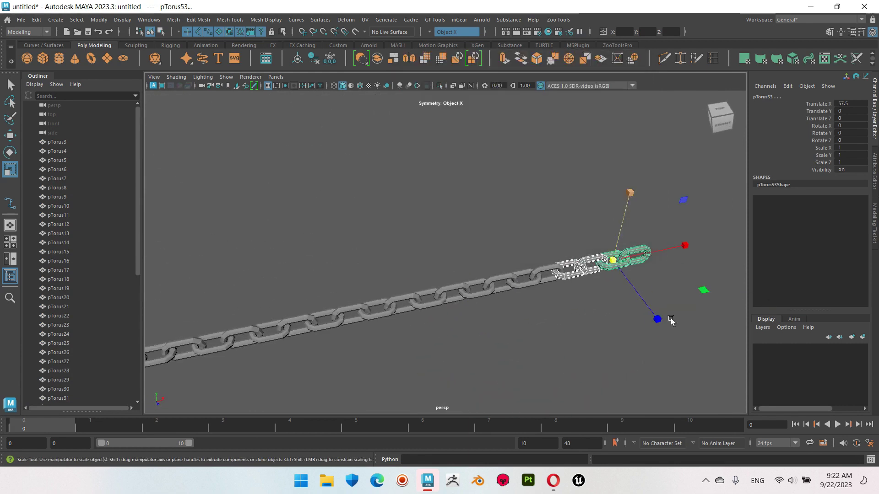
{"action": "right_click_drag", "start_coordinate": [572, 219], "coordinate": [569, 269], "text": "alt"}
{"action": "mouse_move", "coordinate": [569, 269]}
{"action": "left_mouse_down", "text": "alt"}
{"action": "mouse_move", "coordinate": [513, 322]}
{"action": "mouse_move", "coordinate": [542, 336]}
{"action": "mouse_move", "coordinate": [481, 301]}
{"action": "mouse_move", "coordinate": [475, 278]}
{"action": "mouse_move", "coordinate": [599, 283]}
{"action": "left_mouse_up", "text": "alt"}
{"action": "right_click_drag", "start_coordinate": [598, 282], "coordinate": [370, 239], "text": "alt"}
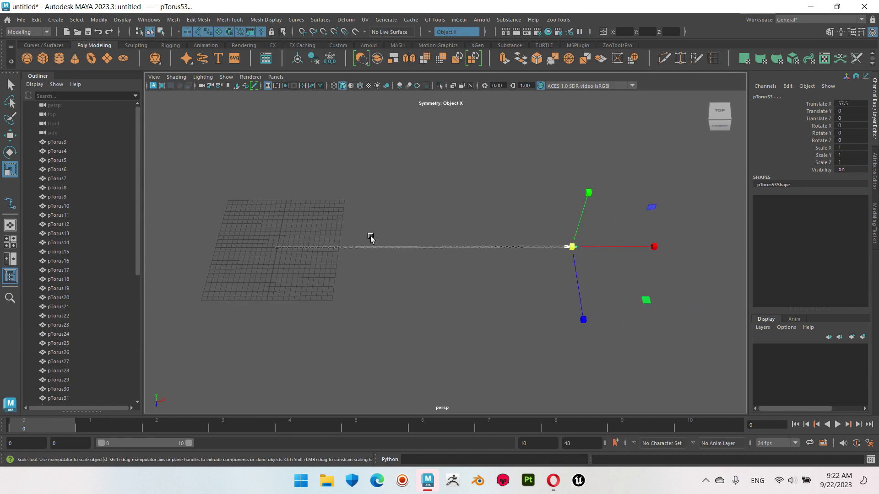
{"action": "left_click_drag", "start_coordinate": [371, 239], "coordinate": [488, 234]}
Combine all links into pTorus54, delete its history, freeze transforms, and view from the top.
{"action": "left_click", "coordinate": [172, 20]}
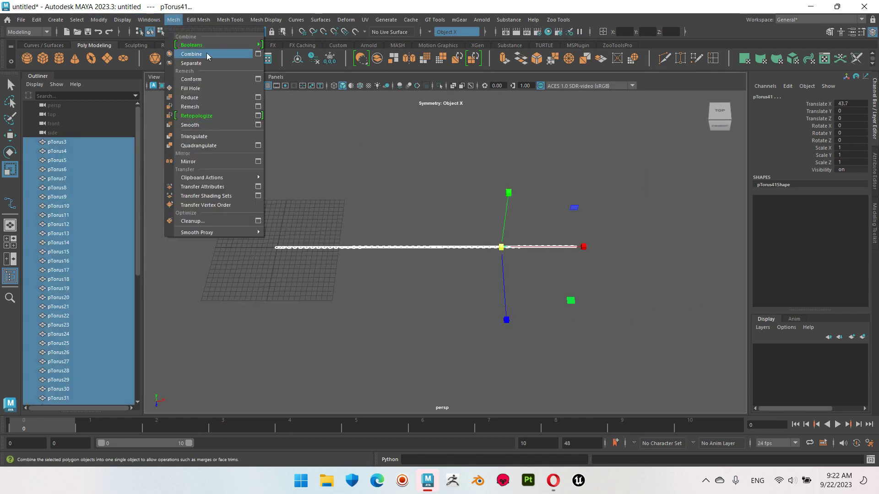
{"action": "left_click", "coordinate": [191, 54]}
{"action": "left_click", "coordinate": [313, 61]}
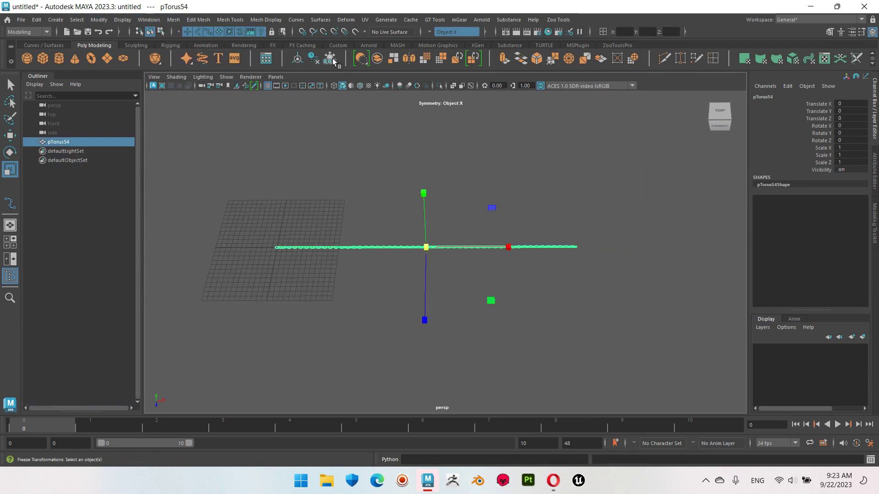
{"action": "left_click", "coordinate": [333, 61]}
{"action": "left_click_drag", "start_coordinate": [548, 270], "coordinate": [294, 167], "text": "alt"}
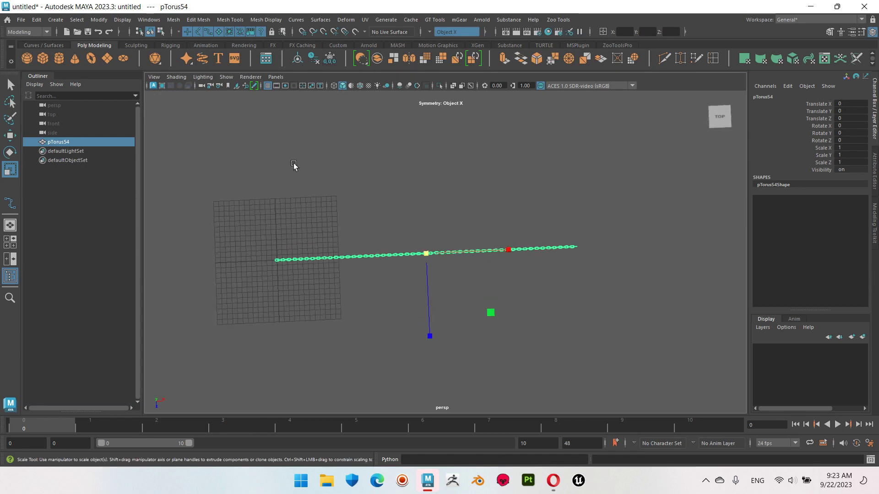
{"action": "scroll", "coordinate": [640, 285], "scroll_direction": "down", "scroll_amount": 3}
{"action": "middle_click_drag", "start_coordinate": [555, 264], "coordinate": [486, 275], "text": "alt"}
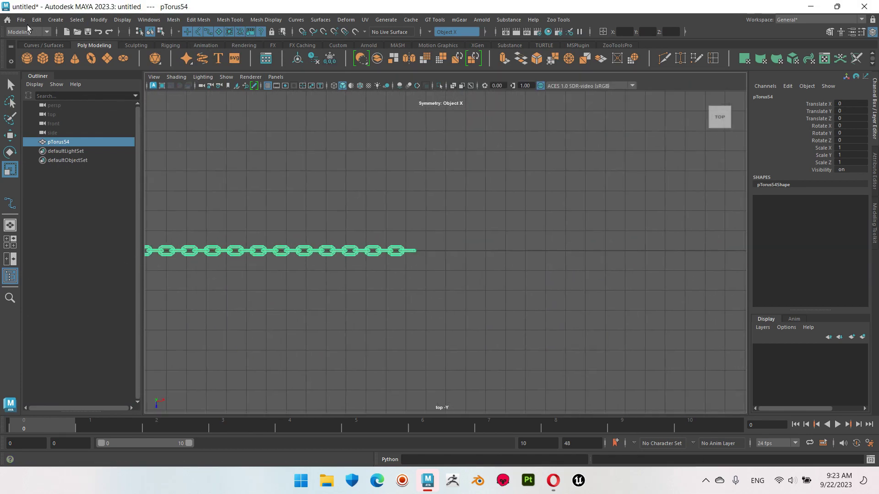
Create a polygon sphere and move it to the chain's right end near X 59.5.
{"action": "left_click", "coordinate": [29, 62]}
{"action": "scroll", "coordinate": [465, 274], "scroll_direction": "down", "scroll_amount": 2}
{"action": "scroll", "coordinate": [471, 288], "scroll_direction": "down", "scroll_amount": 3}
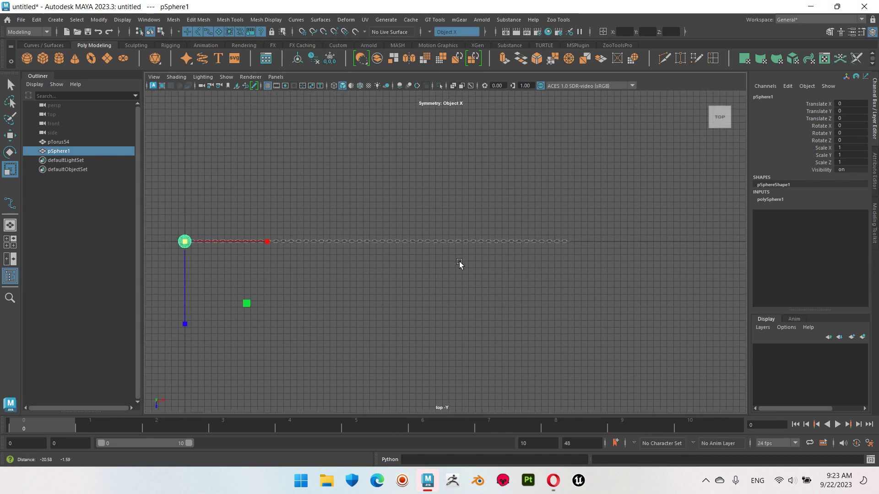
{"action": "key", "text": "w"}
{"action": "left_click_drag", "start_coordinate": [271, 244], "coordinate": [605, 243]}
{"action": "key", "text": "f"}
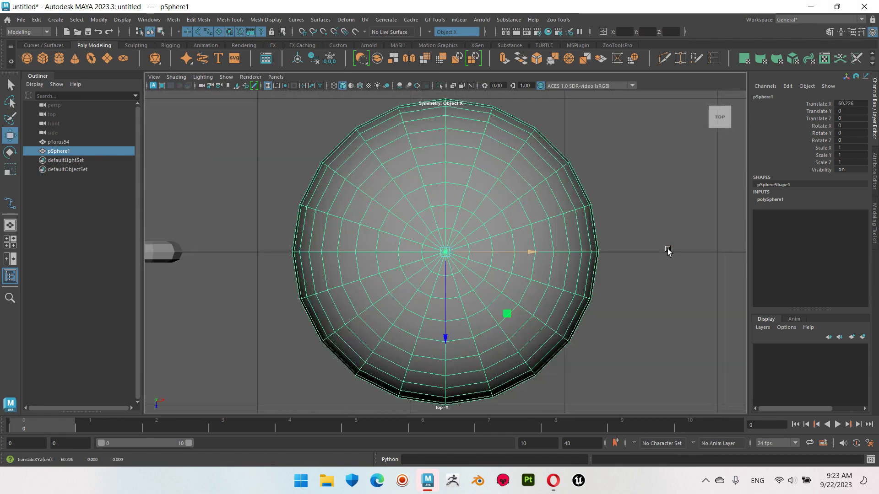
{"action": "middle_click_drag", "start_coordinate": [463, 278], "coordinate": [601, 271], "text": "alt"}
{"action": "left_click_drag", "start_coordinate": [667, 245], "coordinate": [414, 245]}
Rotate the sphere 90° on Z and scale it uniformly to 1.326.
{"action": "key", "text": "e"}
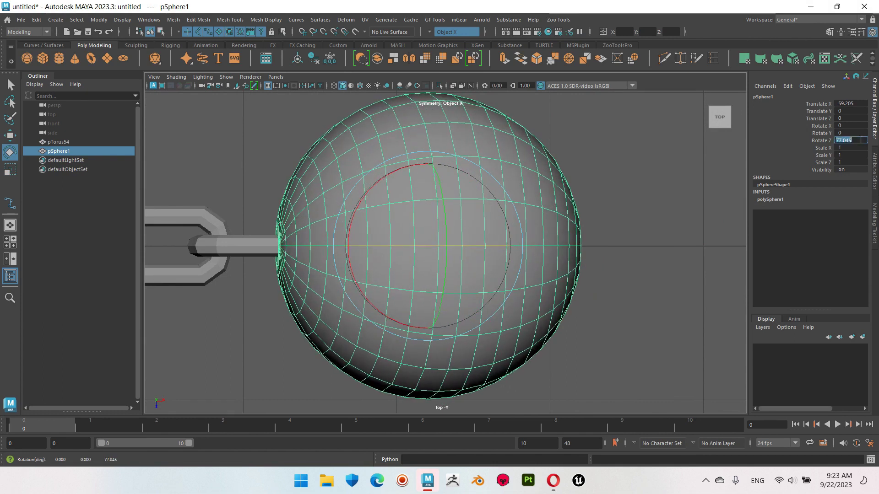
{"action": "key", "text": "Return"}
{"action": "scroll", "coordinate": [500, 261], "scroll_direction": "down", "scroll_amount": 3}
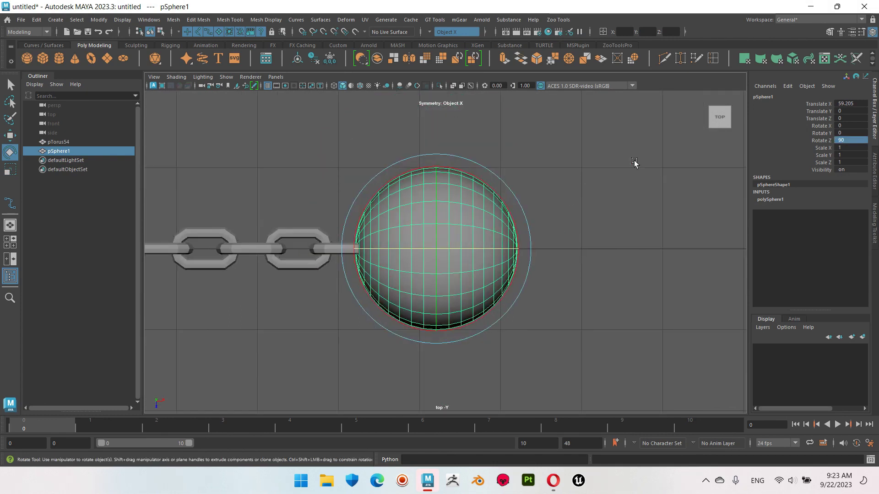
{"action": "scroll", "coordinate": [630, 165], "scroll_direction": "up", "scroll_amount": 3}
{"action": "mouse_move", "coordinate": [630, 164]}
{"action": "left_mouse_down", "text": "alt"}
{"action": "mouse_move", "coordinate": [416, 241]}
{"action": "mouse_move", "coordinate": [427, 259]}
{"action": "left_mouse_up", "text": "alt"}
{"action": "key", "text": "w"}
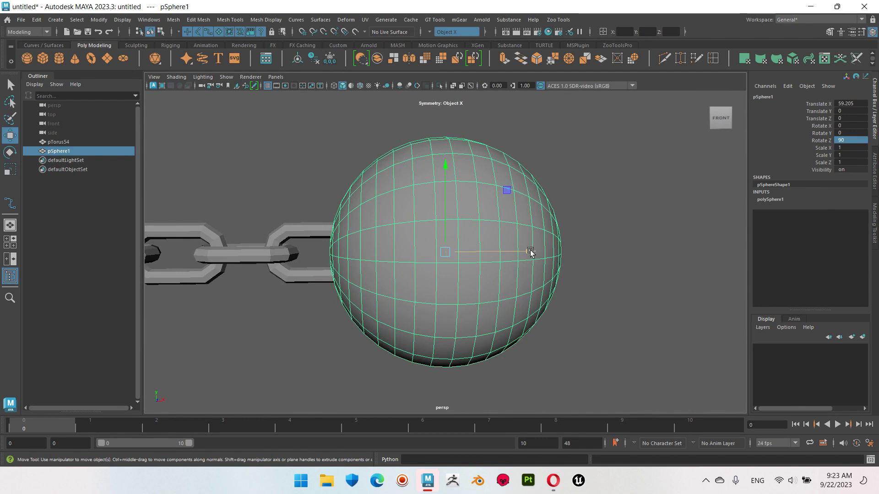
{"action": "left_click_drag", "start_coordinate": [529, 251], "coordinate": [523, 252]}
{"action": "key", "text": "r"}
{"action": "mouse_move", "coordinate": [440, 251]}
{"action": "left_mouse_down"}
{"action": "mouse_move", "coordinate": [504, 237]}
{"action": "mouse_move", "coordinate": [535, 250]}
{"action": "left_mouse_up"}
Select both the chain and the sphere together.
{"action": "key", "text": "w"}
{"action": "key", "text": "r"}
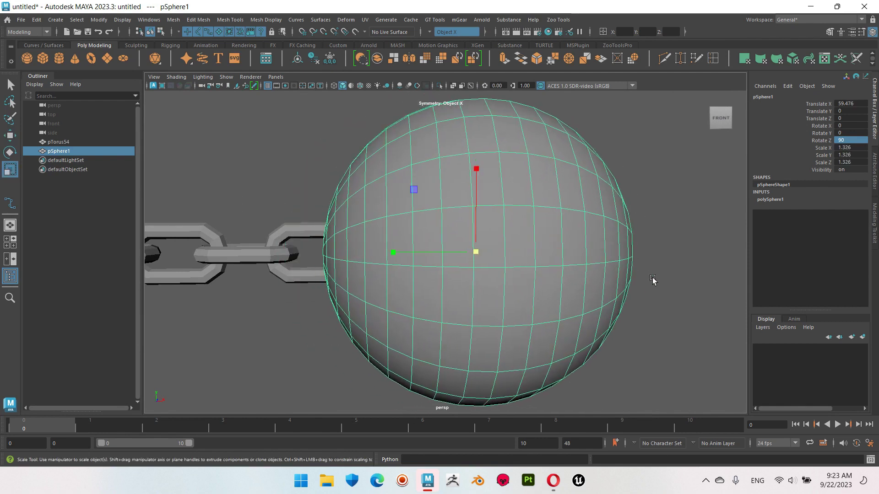
{"action": "scroll", "coordinate": [337, 267], "scroll_direction": "down", "scroll_amount": 5}
{"action": "scroll", "coordinate": [293, 280], "scroll_direction": "down", "scroll_amount": 3}
{"action": "middle_click_drag", "start_coordinate": [242, 290], "coordinate": [559, 273], "text": "alt"}
{"action": "left_click", "coordinate": [609, 253]}
{"action": "mouse_move", "coordinate": [608, 253]}
{"action": "left_mouse_down", "text": "alt"}
{"action": "mouse_move", "coordinate": [584, 265]}
{"action": "mouse_move", "coordinate": [612, 245]}
{"action": "mouse_move", "coordinate": [392, 270]}
{"action": "left_mouse_up", "text": "alt"}
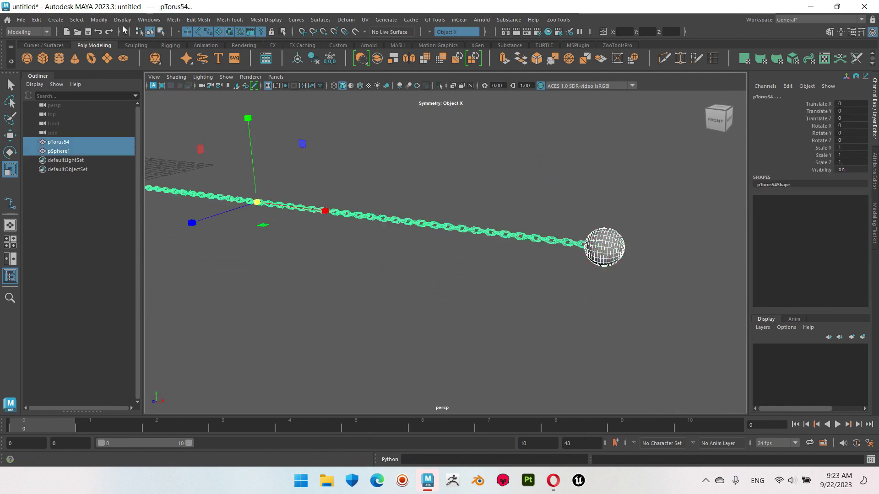
Combine the chain and ball into pSphere2 and delete its history.
{"action": "left_click", "coordinate": [173, 20]}
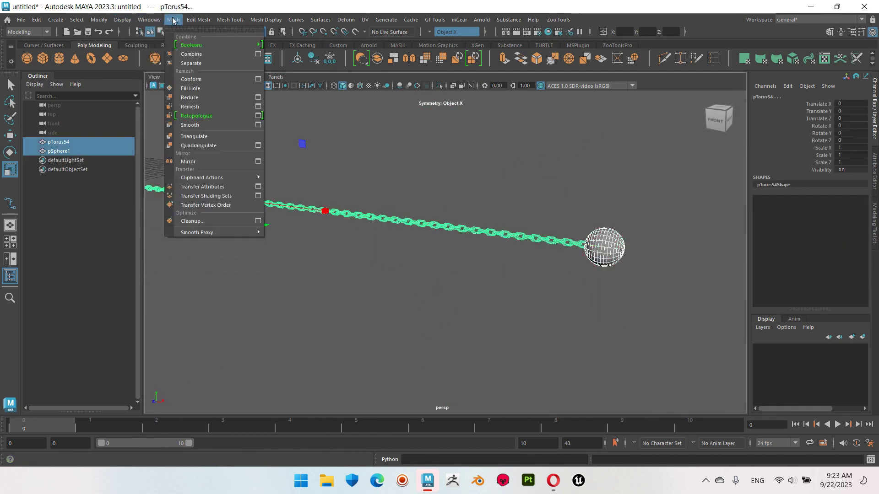
{"action": "left_click", "coordinate": [204, 52]}
{"action": "left_click", "coordinate": [314, 58]}
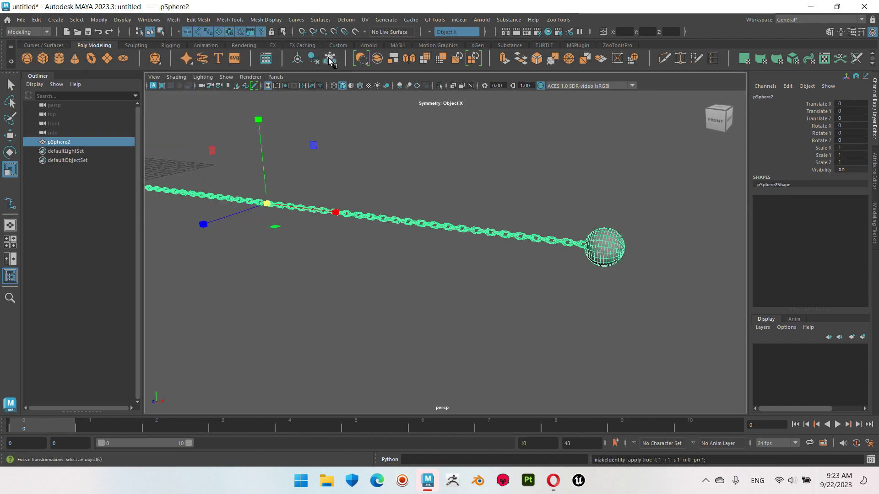
{"action": "left_click", "coordinate": [99, 20]}
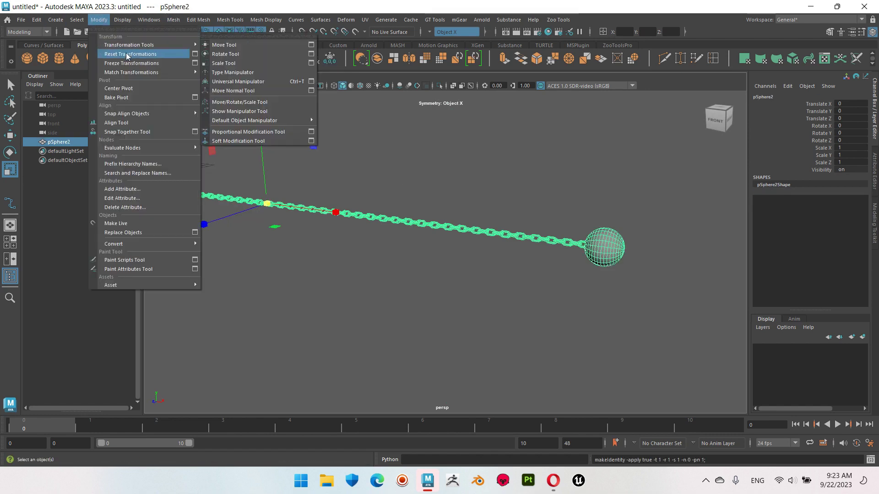
{"action": "mouse_move", "coordinate": [393, 223]}
{"action": "left_mouse_down", "text": "alt"}
{"action": "mouse_move", "coordinate": [476, 276]}
{"action": "mouse_move", "coordinate": [569, 247]}
{"action": "left_mouse_up", "text": "alt"}
{"action": "left_click", "coordinate": [569, 247]}
{"action": "mouse_move", "coordinate": [559, 282]}
{"action": "left_mouse_down", "text": "alt"}
{"action": "mouse_move", "coordinate": [397, 252]}
{"action": "mouse_move", "coordinate": [510, 296]}
{"action": "left_mouse_up", "text": "alt"}
Toggle the full-screen viewport to reselect the merged mesh, then orbit toward a top-down view.
{"action": "key", "text": "ctrl+space"}
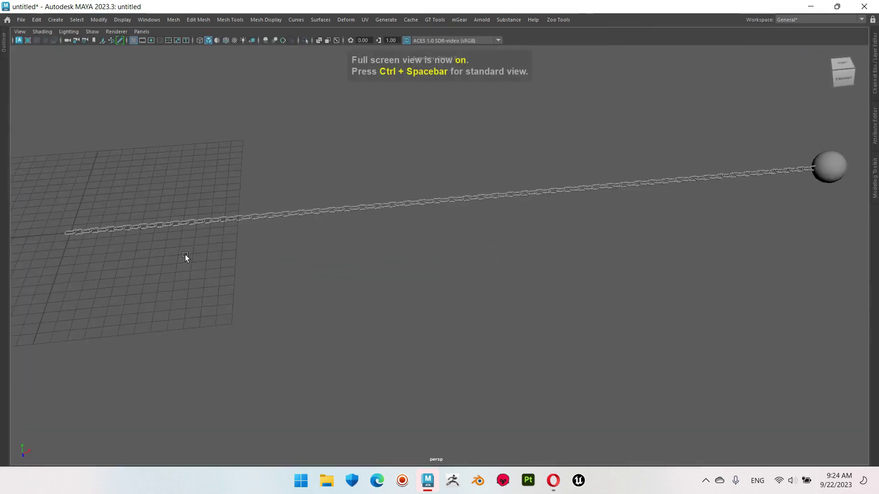
{"action": "left_click_drag", "start_coordinate": [187, 257], "coordinate": [876, 118]}
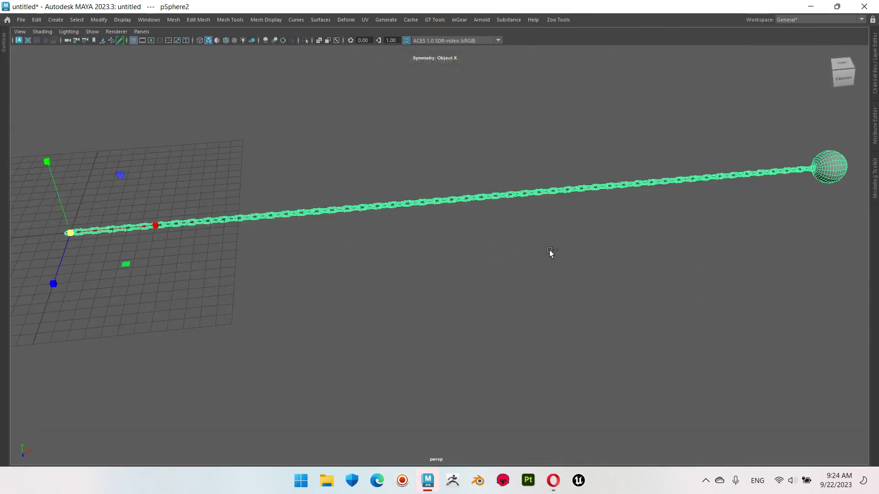
{"action": "key", "text": "ctrl+space"}
{"action": "left_click", "coordinate": [453, 276]}
{"action": "left_click_drag", "start_coordinate": [453, 277], "coordinate": [180, 143], "text": "alt"}
{"action": "mouse_move", "coordinate": [256, 216]}
{"action": "left_mouse_down", "text": "alt"}
{"action": "mouse_move", "coordinate": [273, 237]}
{"action": "mouse_move", "coordinate": [370, 273]}
{"action": "left_mouse_up", "text": "alt"}
{"action": "scroll", "coordinate": [430, 245], "scroll_direction": "down", "scroll_amount": 5}
{"action": "scroll", "coordinate": [453, 236], "scroll_direction": "down", "scroll_amount": 3}
{"action": "scroll", "coordinate": [433, 251], "scroll_direction": "down", "scroll_amount": 3}
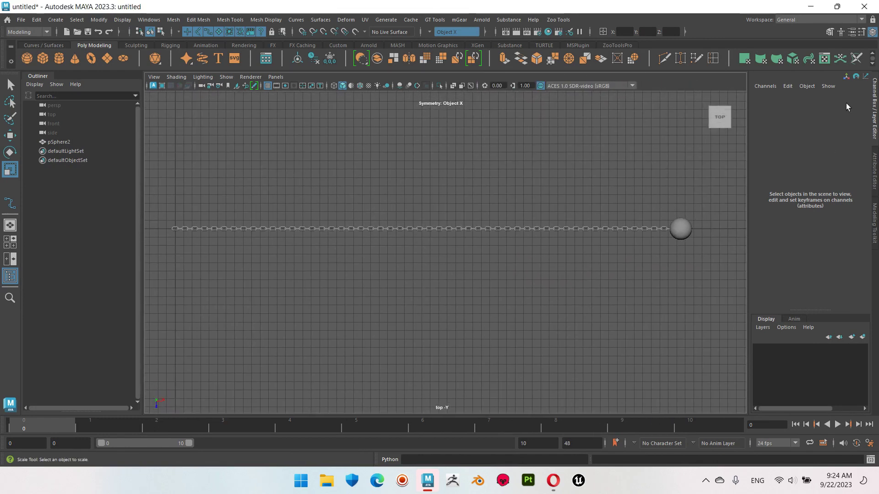
Draw a two-point EP curve, curve1, grid-snapped from the chain's left end to the ball junction.
{"action": "left_click", "coordinate": [41, 76]}
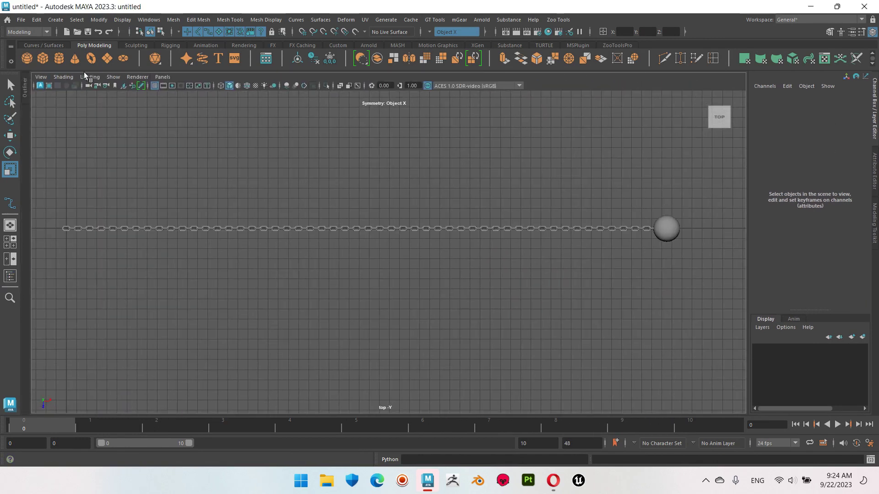
{"action": "left_click", "coordinate": [53, 46]}
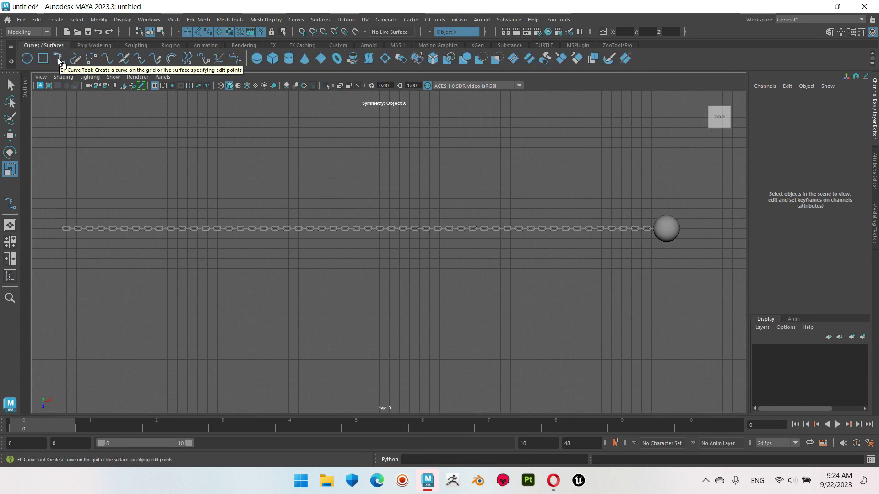
{"action": "left_click", "coordinate": [60, 58]}
{"action": "middle_click_drag", "start_coordinate": [94, 233], "coordinate": [236, 221], "text": "alt"}
{"action": "left_click", "coordinate": [302, 32]}
{"action": "scroll", "coordinate": [273, 250], "scroll_direction": "up", "scroll_amount": 2}
{"action": "left_click", "coordinate": [151, 230]}
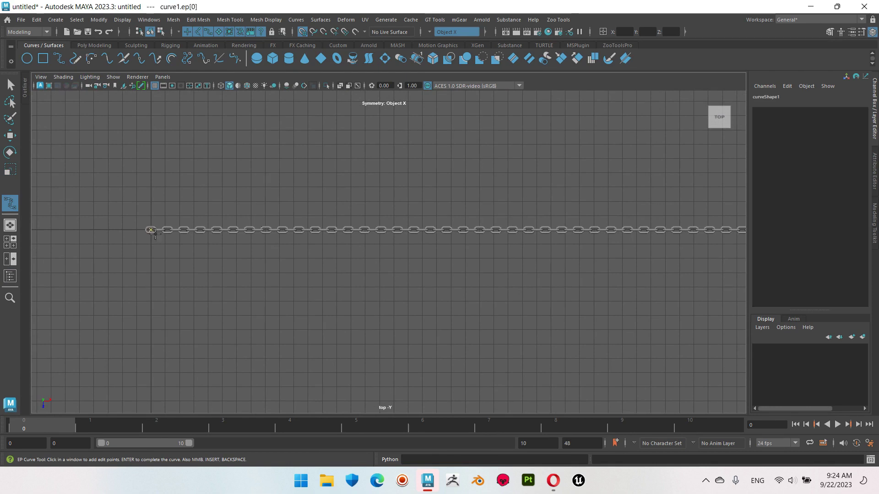
{"action": "middle_click_drag", "start_coordinate": [644, 255], "coordinate": [536, 279], "text": "alt"}
{"action": "scroll", "coordinate": [481, 281], "scroll_direction": "up", "scroll_amount": 2}
{"action": "scroll", "coordinate": [434, 253], "scroll_direction": "up", "scroll_amount": 2}
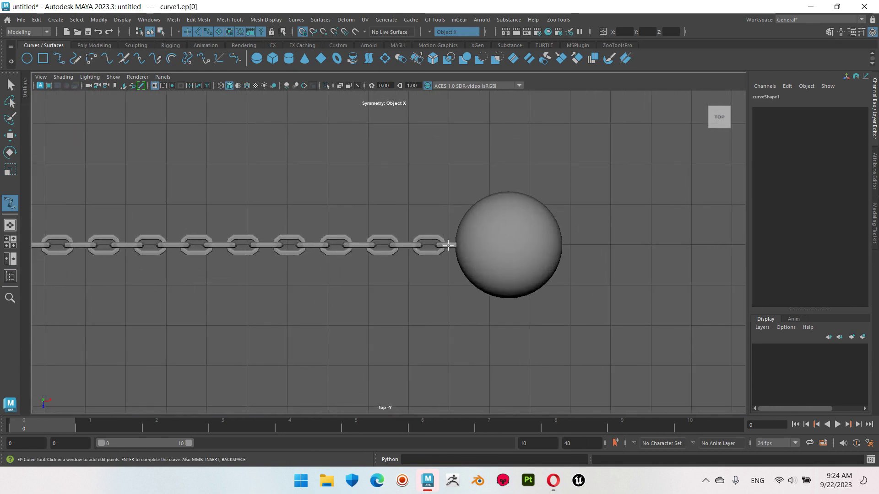
{"action": "left_click", "coordinate": [449, 246]}
{"action": "key", "text": "Return"}
Check curve1 in the front and perspective views, then select the combined chain-and-ball mesh.
{"action": "key", "text": "r"}
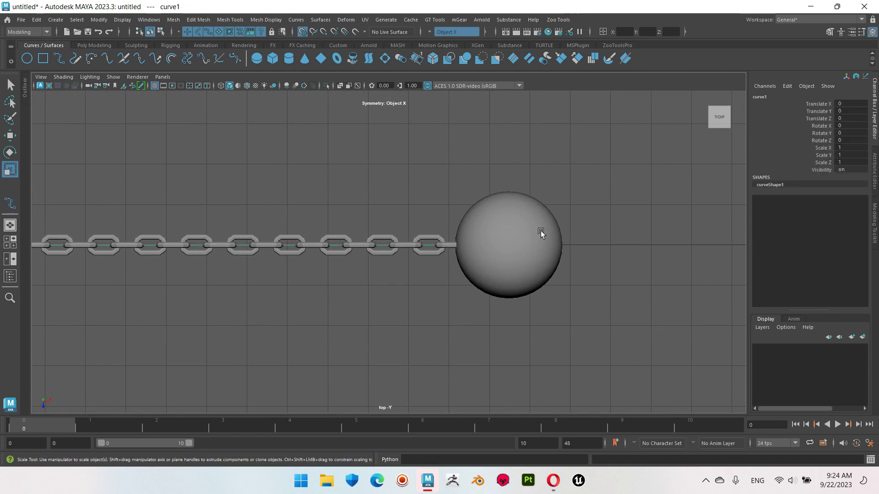
{"action": "scroll", "coordinate": [538, 234], "scroll_direction": "down", "scroll_amount": 3}
{"action": "key", "text": "space"}
{"action": "key", "text": "space"}
{"action": "scroll", "coordinate": [663, 292], "scroll_direction": "up", "scroll_amount": 1}
{"action": "middle_click_drag", "start_coordinate": [663, 292], "coordinate": [361, 207], "text": "alt"}
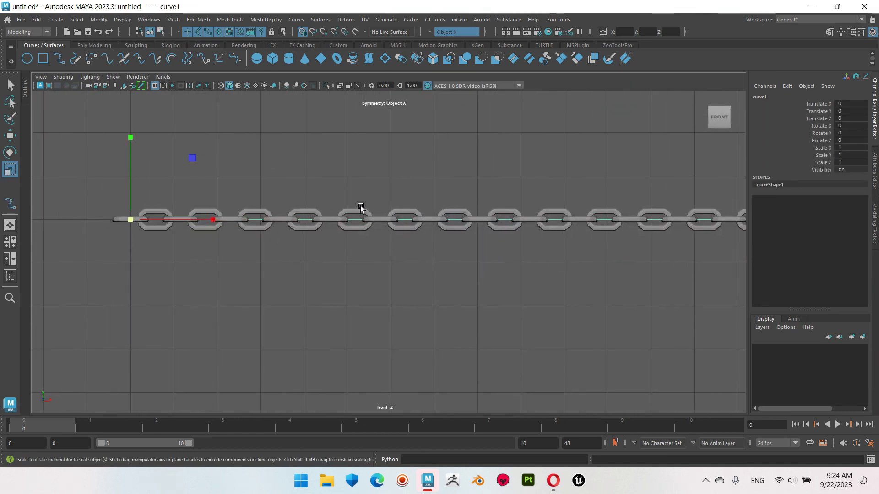
{"action": "left_click", "coordinate": [25, 87]}
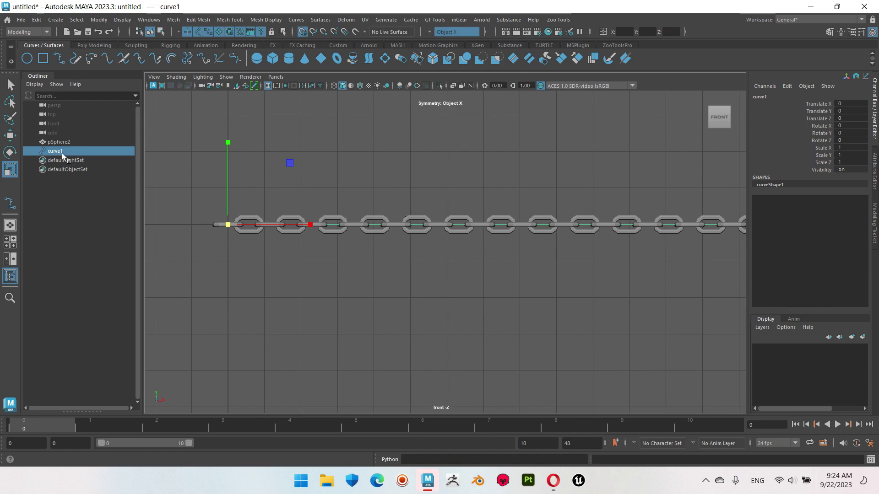
{"action": "mouse_move", "coordinate": [669, 261]}
{"action": "left_mouse_down", "text": "alt"}
{"action": "mouse_move", "coordinate": [556, 202]}
{"action": "mouse_move", "coordinate": [604, 259]}
{"action": "mouse_move", "coordinate": [549, 230]}
{"action": "mouse_move", "coordinate": [595, 252]}
{"action": "mouse_move", "coordinate": [599, 228]}
{"action": "mouse_move", "coordinate": [589, 259]}
{"action": "mouse_move", "coordinate": [616, 187]}
{"action": "left_mouse_up", "text": "alt"}
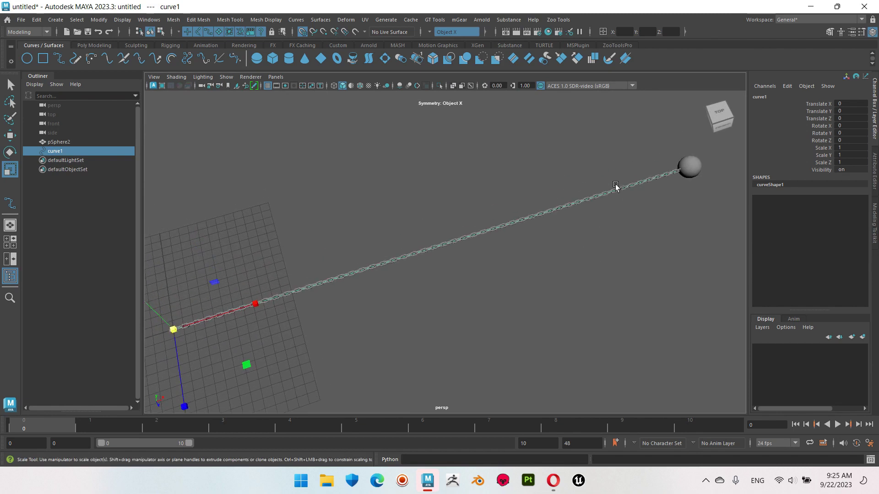
{"action": "left_click", "coordinate": [69, 146]}
Put the chain-and-ball mesh on a new display layer and reselect curve1.
{"action": "left_click", "coordinate": [863, 337]}
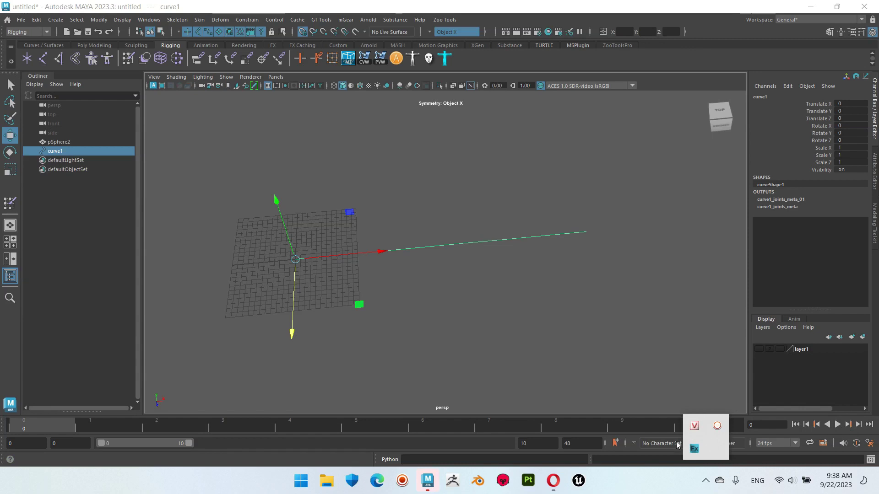
{"action": "scroll", "coordinate": [430, 300], "scroll_direction": "up", "scroll_amount": 4}
{"action": "middle_click_drag", "start_coordinate": [419, 302], "coordinate": [539, 362], "text": "alt"}
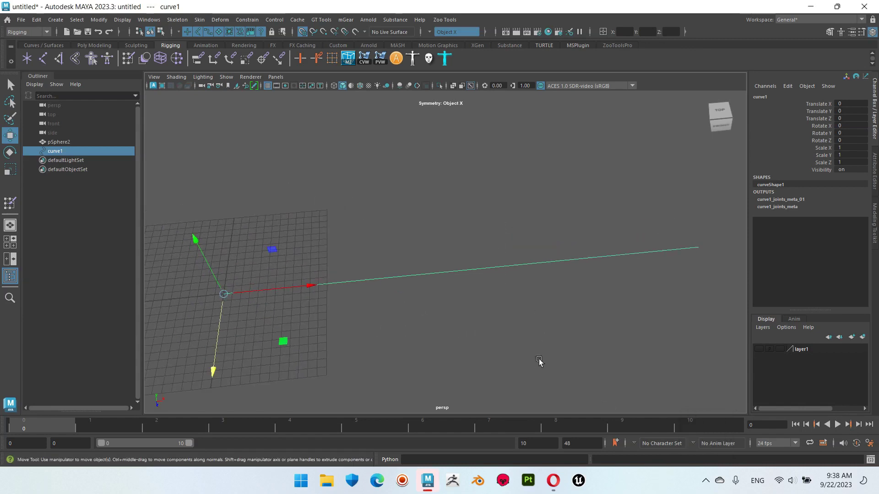
{"action": "left_click", "coordinate": [595, 198]}
{"action": "left_click", "coordinate": [495, 264]}
Create 100 joints along curve1 with the Zoo Tools Joints On Curve tool.
{"action": "left_click", "coordinate": [445, 20]}
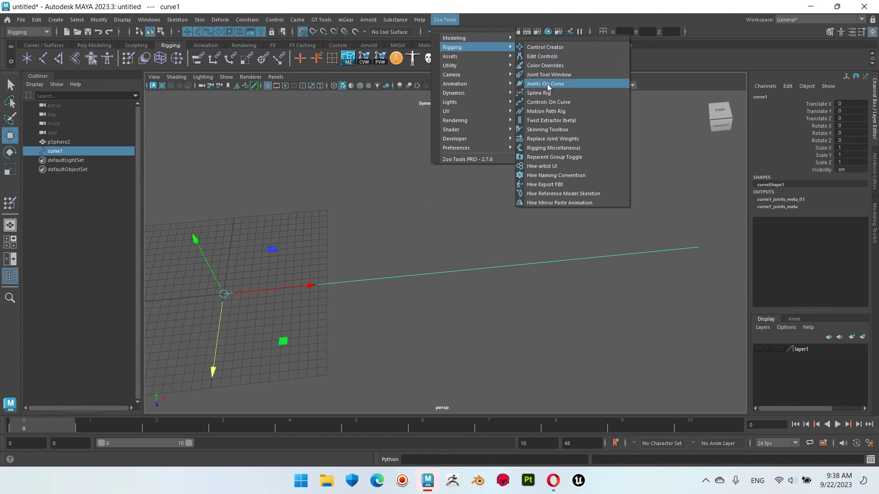
{"action": "mouse_move", "coordinate": [474, 47]}
{"action": "left_click", "coordinate": [591, 84]}
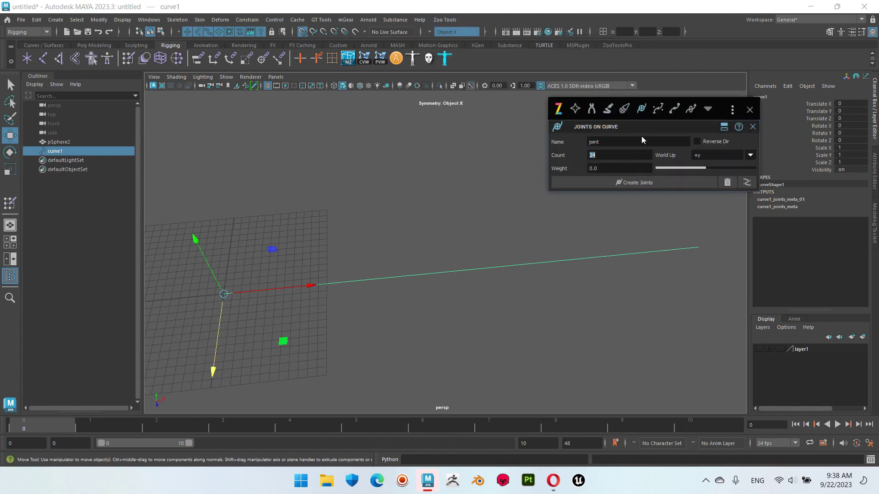
{"action": "type", "text": "100"}
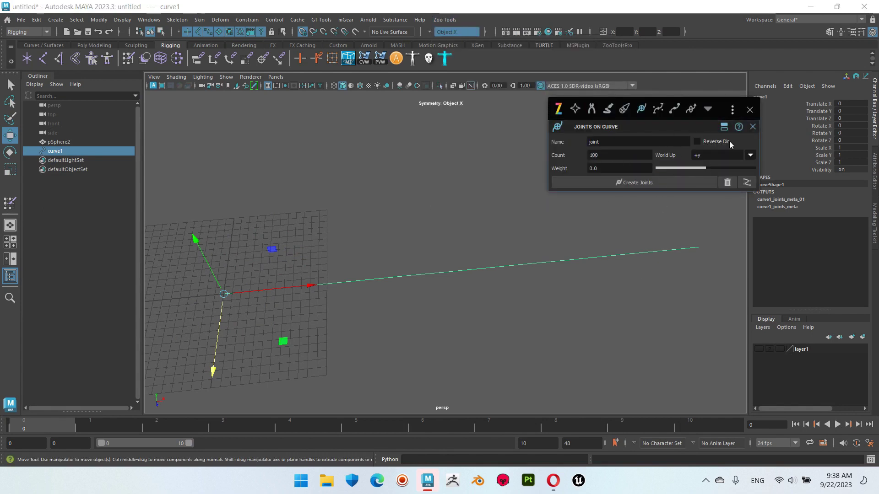
{"action": "left_click", "coordinate": [634, 182]}
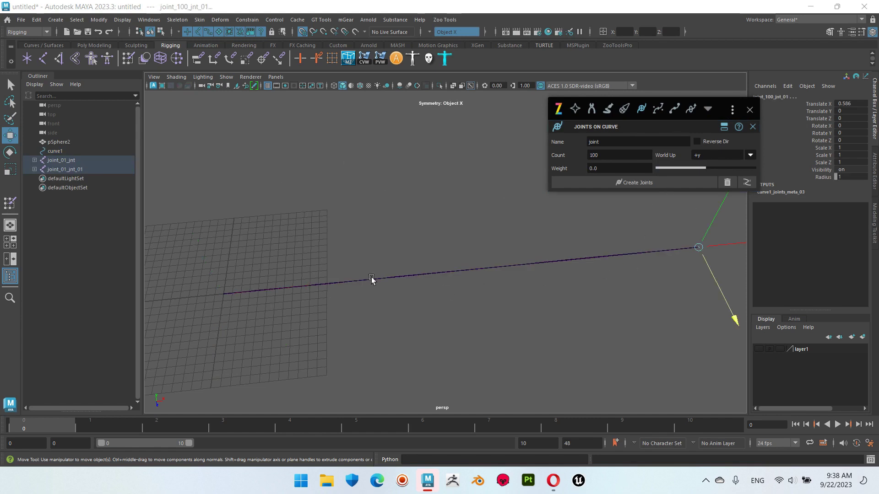
{"action": "right_click_drag", "start_coordinate": [371, 279], "coordinate": [644, 344], "text": "alt"}
{"action": "mouse_move", "coordinate": [729, 356]}
{"action": "right_mouse_down", "text": "alt"}
{"action": "mouse_move", "coordinate": [555, 265]}
{"action": "mouse_move", "coordinate": [359, 281]}
{"action": "mouse_move", "coordinate": [661, 270]}
{"action": "mouse_move", "coordinate": [583, 312]}
{"action": "mouse_move", "coordinate": [465, 290]}
{"action": "mouse_move", "coordinate": [249, 300]}
{"action": "mouse_move", "coordinate": [519, 287]}
{"action": "mouse_move", "coordinate": [398, 298]}
{"action": "mouse_move", "coordinate": [492, 274]}
{"action": "mouse_move", "coordinate": [652, 298]}
{"action": "mouse_move", "coordinate": [615, 334]}
{"action": "mouse_move", "coordinate": [550, 314]}
{"action": "mouse_move", "coordinate": [559, 298]}
{"action": "mouse_move", "coordinate": [490, 300]}
{"action": "right_mouse_up", "text": "alt"}
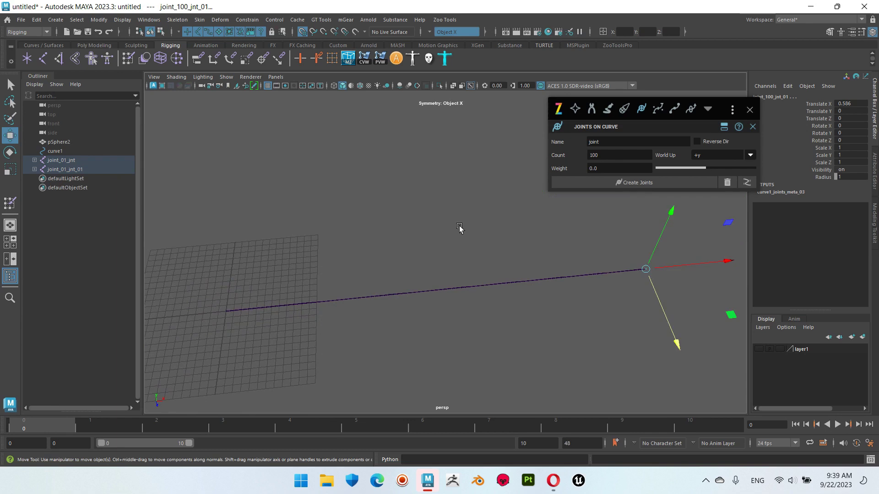
Close the Joints On Curve panel and delete the duplicate joint_01_jnt_01 hierarchy.
{"action": "left_click", "coordinate": [460, 228]}
{"action": "left_click", "coordinate": [750, 109]}
{"action": "mouse_move", "coordinate": [351, 304]}
{"action": "right_mouse_down", "text": "alt"}
{"action": "mouse_move", "coordinate": [422, 253]}
{"action": "mouse_move", "coordinate": [488, 298]}
{"action": "right_mouse_up", "text": "alt"}
{"action": "middle_click_drag", "start_coordinate": [488, 298], "coordinate": [488, 269], "text": "alt"}
{"action": "left_click", "coordinate": [58, 150]}
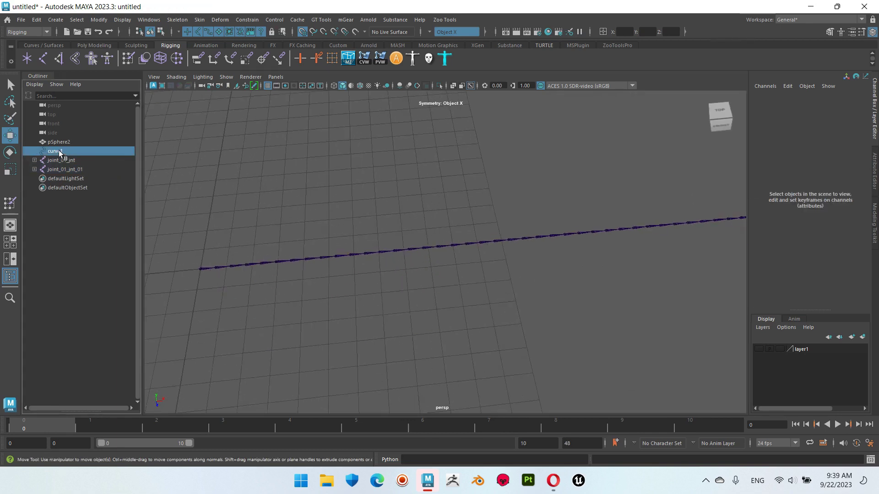
{"action": "left_click", "coordinate": [76, 161]}
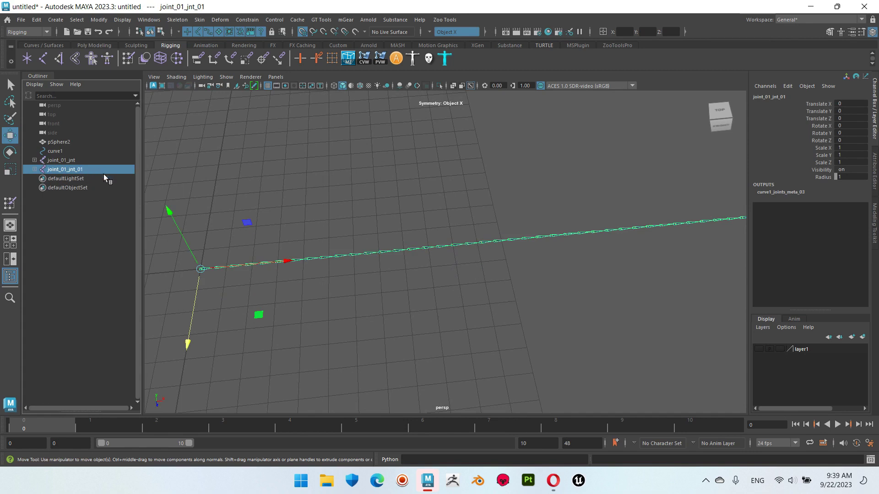
{"action": "key", "text": "Delete"}
Frame the remaining joint_01_jnt chain and turn layer1's visibility back on.
{"action": "left_click", "coordinate": [207, 290]}
{"action": "right_click_drag", "start_coordinate": [711, 274], "coordinate": [326, 254], "text": "alt"}
{"action": "key", "text": "f"}
{"action": "right_click_drag", "start_coordinate": [680, 293], "coordinate": [412, 280], "text": "alt"}
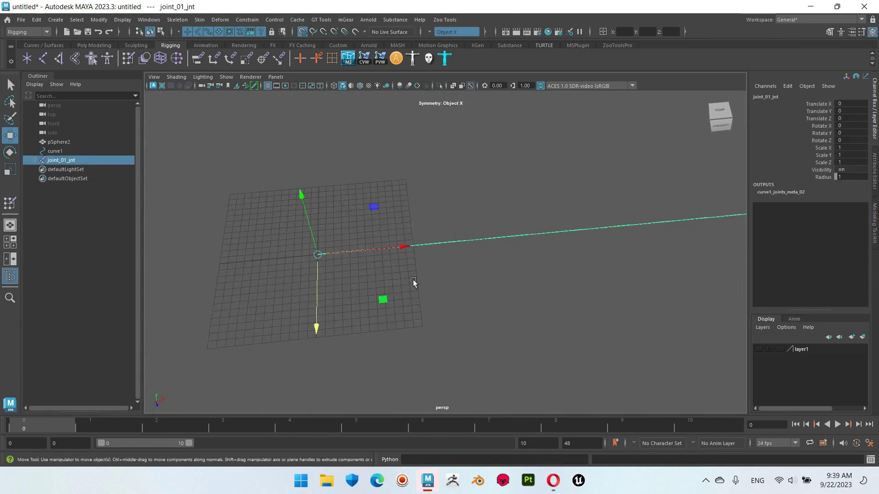
{"action": "left_click", "coordinate": [505, 280]}
{"action": "scroll", "coordinate": [480, 284], "scroll_direction": "up", "scroll_amount": 3}
{"action": "left_click", "coordinate": [759, 349]}
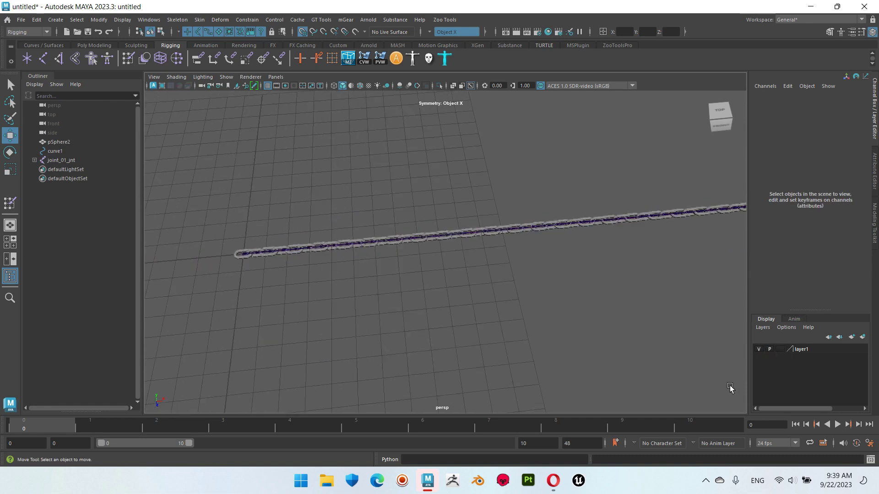
Inspect the chain links and ball around the joints, then select joint_01_jnt.
{"action": "mouse_move", "coordinate": [386, 273]}
{"action": "right_mouse_down", "text": "alt"}
{"action": "mouse_move", "coordinate": [581, 244]}
{"action": "mouse_move", "coordinate": [504, 297]}
{"action": "mouse_move", "coordinate": [561, 229]}
{"action": "right_mouse_up", "text": "alt"}
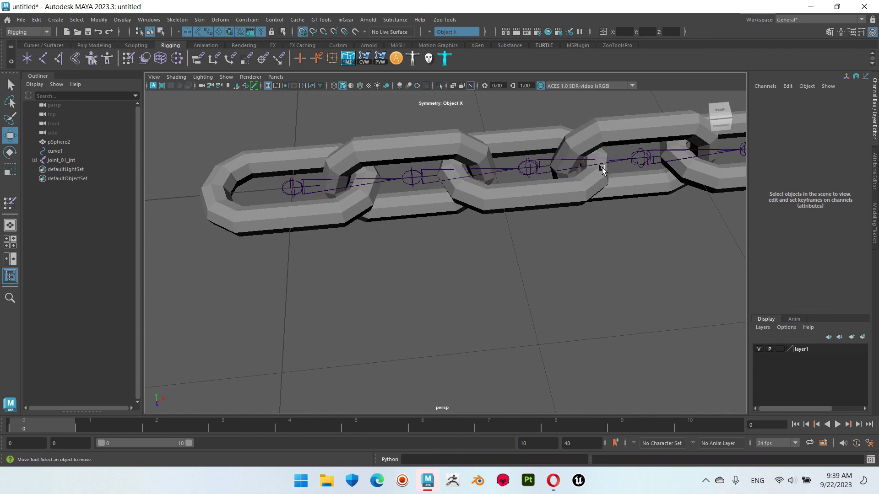
{"action": "mouse_move", "coordinate": [499, 293]}
{"action": "right_mouse_down", "text": "alt"}
{"action": "mouse_move", "coordinate": [202, 298]}
{"action": "mouse_move", "coordinate": [379, 255]}
{"action": "mouse_move", "coordinate": [453, 263]}
{"action": "mouse_move", "coordinate": [530, 237]}
{"action": "mouse_move", "coordinate": [521, 241]}
{"action": "right_mouse_up", "text": "alt"}
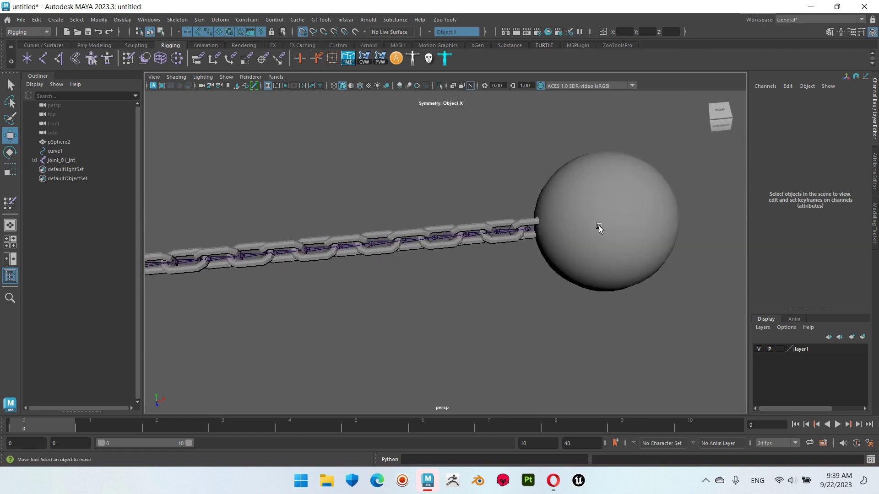
{"action": "right_click_drag", "start_coordinate": [582, 224], "coordinate": [214, 279], "text": "alt"}
{"action": "left_click_drag", "start_coordinate": [213, 279], "coordinate": [498, 233], "text": "alt"}
{"action": "right_click_drag", "start_coordinate": [499, 234], "coordinate": [814, 369], "text": "alt"}
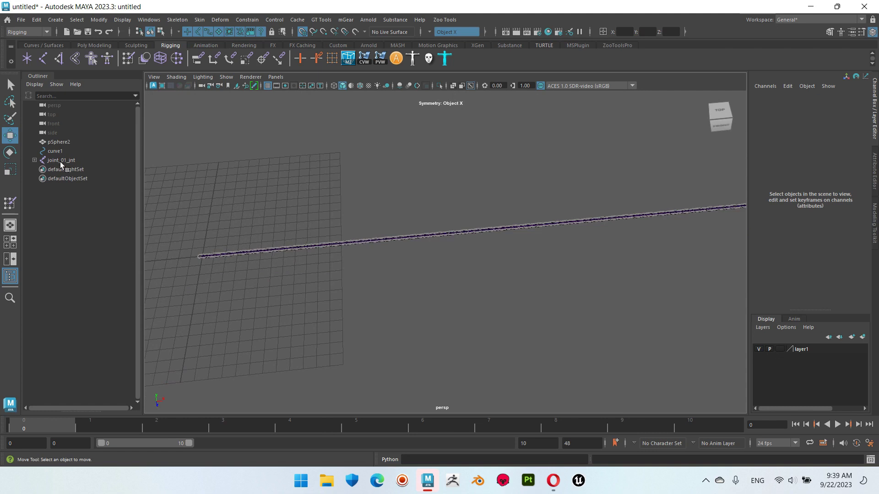
{"action": "left_click", "coordinate": [61, 161]}
Put joint_01_jnt on a new display layer named Skeleton.
{"action": "left_click", "coordinate": [862, 337]}
{"action": "double_click", "coordinate": [809, 350]}
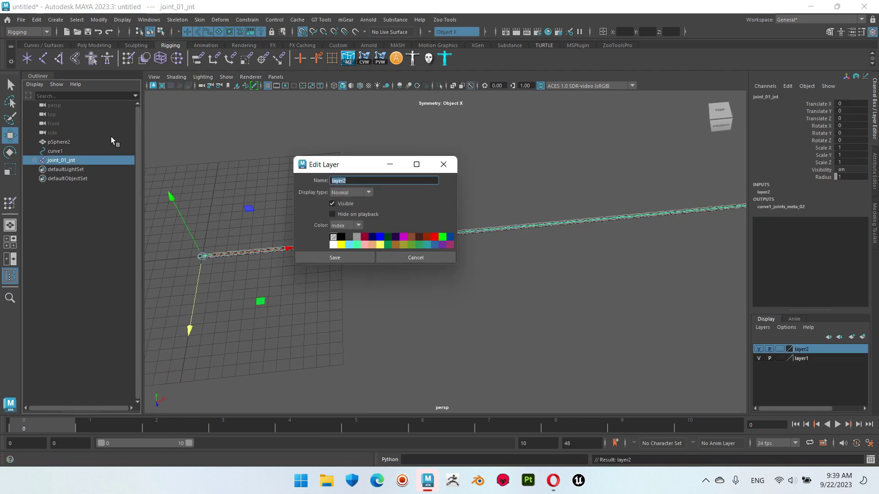
{"action": "type", "text": "Skeleton"}
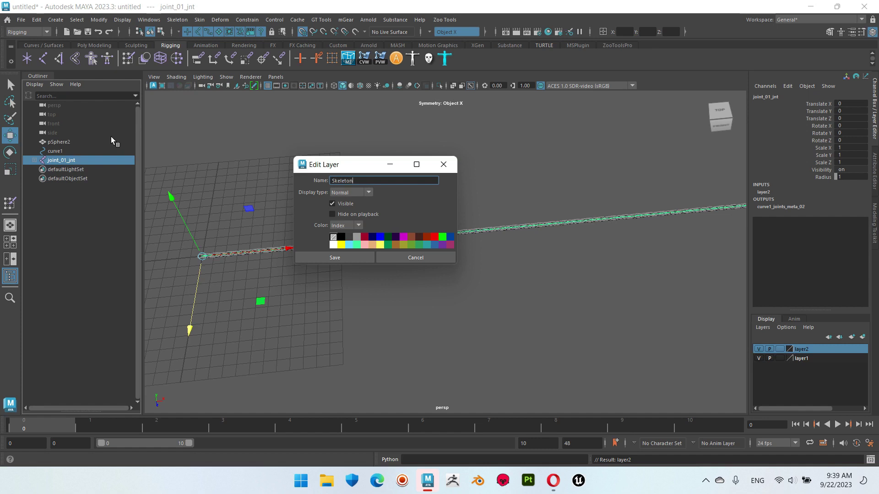
{"action": "left_click", "coordinate": [360, 256]}
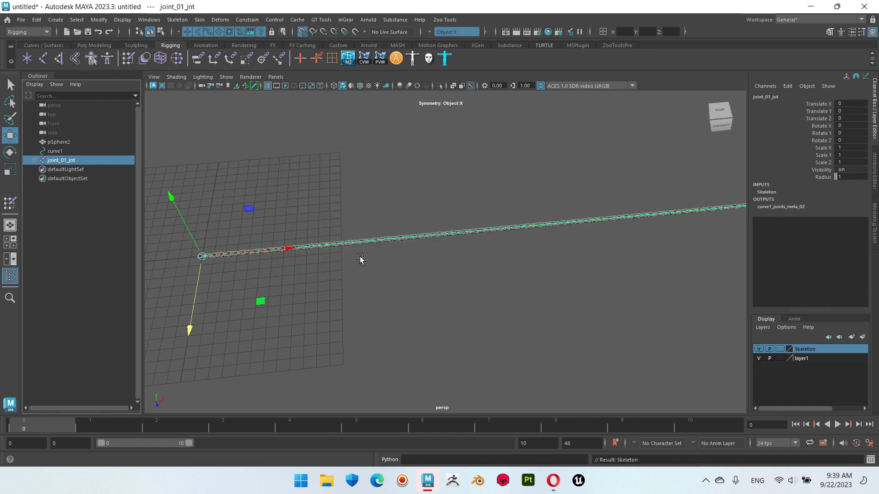
Rename layer1, which holds the chain and ball mesh, to Chain.
{"action": "double_click", "coordinate": [803, 360]}
{"action": "type", "text": "Chain"}
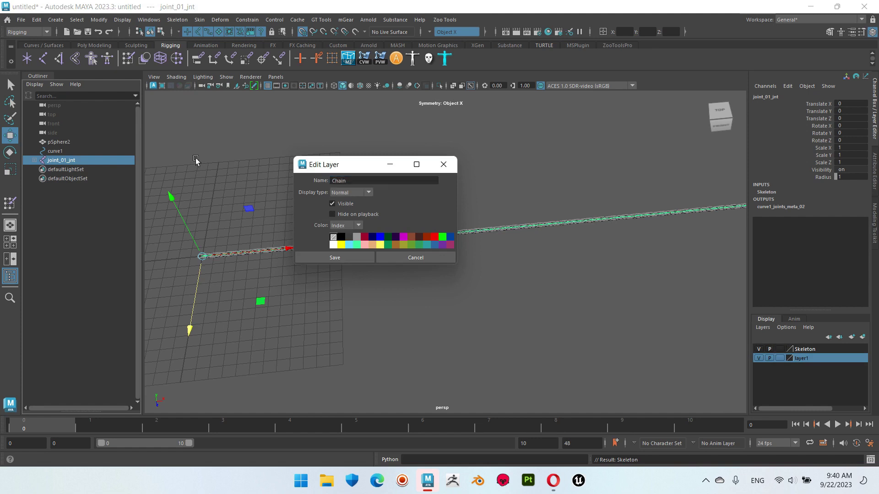
{"action": "left_click", "coordinate": [366, 258]}
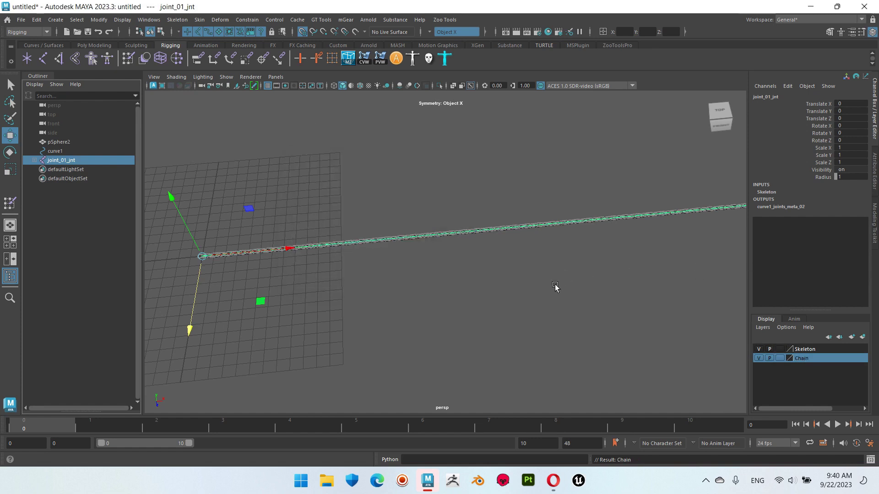
{"action": "scroll", "coordinate": [536, 281], "scroll_direction": "down", "scroll_amount": 3}
{"action": "left_click", "coordinate": [542, 292]}
{"action": "mouse_move", "coordinate": [542, 293]}
{"action": "left_mouse_down", "text": "alt"}
{"action": "mouse_move", "coordinate": [593, 263]}
{"action": "mouse_move", "coordinate": [543, 263]}
{"action": "mouse_move", "coordinate": [524, 283]}
{"action": "mouse_move", "coordinate": [531, 264]}
{"action": "left_mouse_up", "text": "alt"}
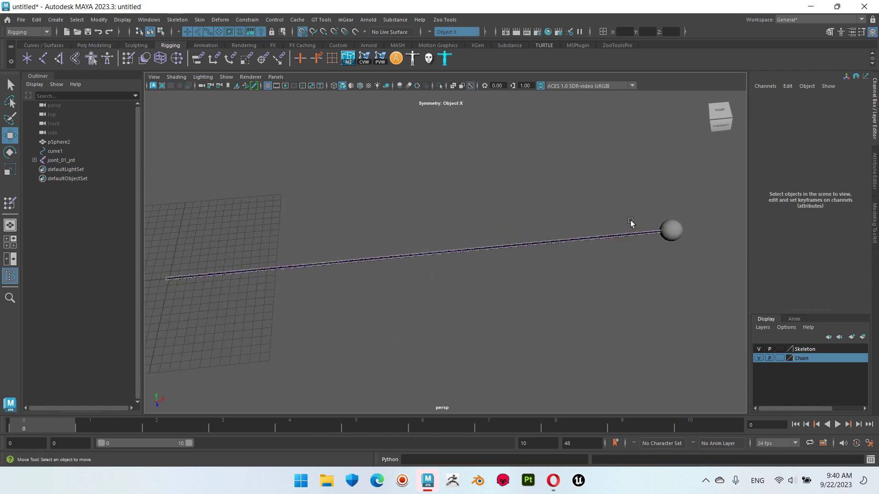
Bind the pSphere2 chain mesh to joint_01_jnt with Bind Skin.
{"action": "left_click", "coordinate": [671, 231]}
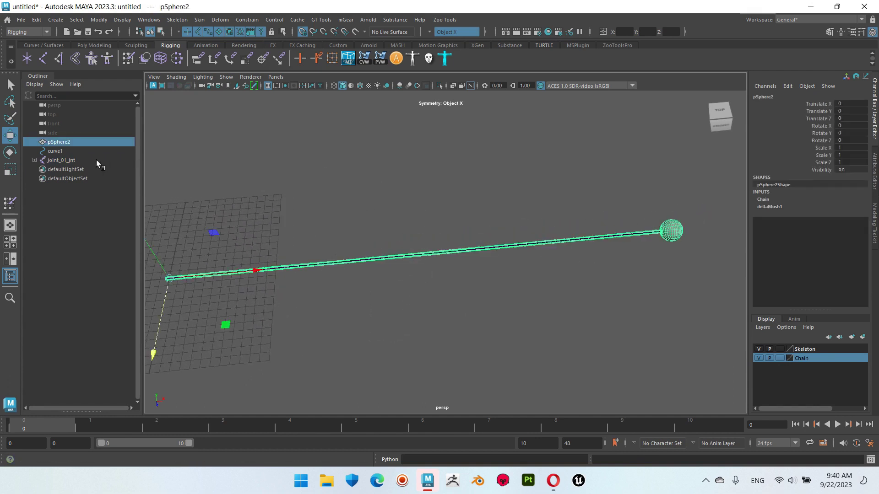
{"action": "left_click", "coordinate": [64, 160], "text": "ctrl"}
{"action": "left_click", "coordinate": [200, 20]}
{"action": "left_click", "coordinate": [231, 42]}
Select the entire joint hierarchy from the root joint joint_01_jnt.
{"action": "middle_click_drag", "start_coordinate": [366, 210], "coordinate": [421, 202], "text": "alt"}
{"action": "left_click", "coordinate": [422, 202]}
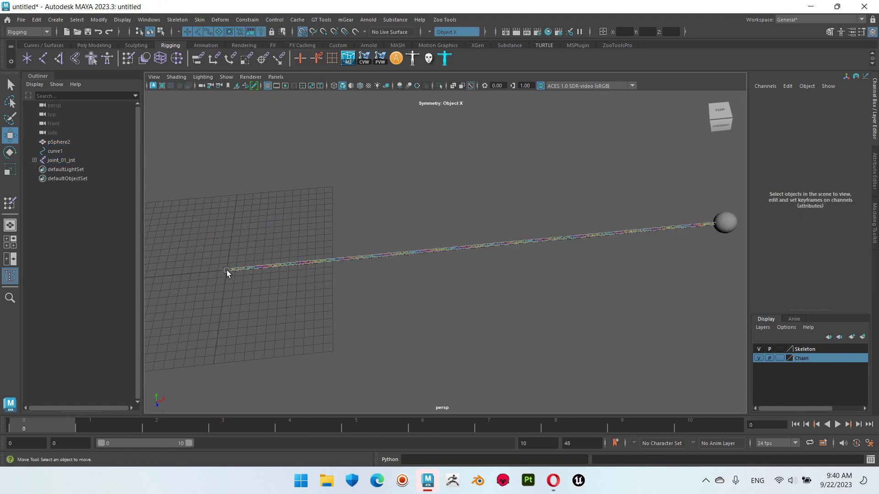
{"action": "left_click", "coordinate": [227, 273]}
{"action": "right_click", "coordinate": [378, 178]}
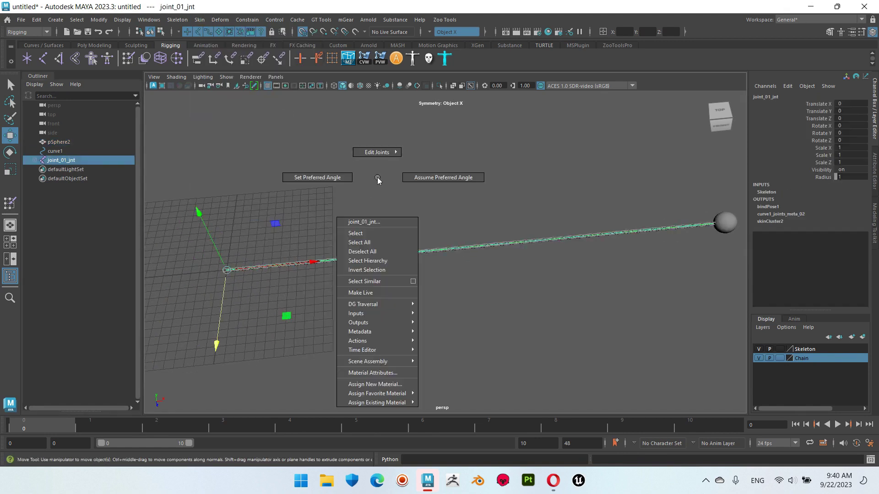
{"action": "left_click", "coordinate": [377, 266]}
{"action": "scroll", "coordinate": [557, 239], "scroll_direction": "down", "scroll_amount": 3}
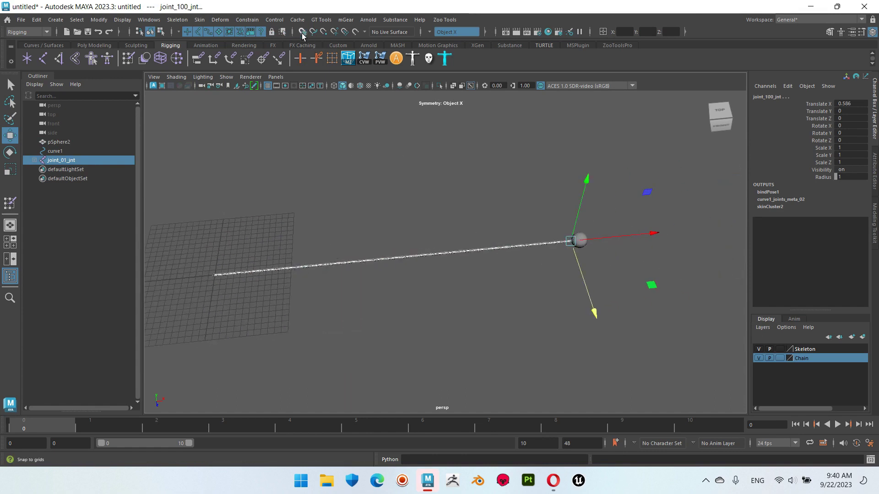
Rotate the last joint to test-bend the skinned chain, then undo the bend.
{"action": "key", "text": "e"}
{"action": "mouse_move", "coordinate": [581, 191]}
{"action": "left_mouse_down"}
{"action": "mouse_move", "coordinate": [552, 192]}
{"action": "mouse_move", "coordinate": [581, 249]}
{"action": "mouse_move", "coordinate": [579, 230]}
{"action": "mouse_move", "coordinate": [565, 219]}
{"action": "mouse_move", "coordinate": [514, 274]}
{"action": "left_mouse_up"}
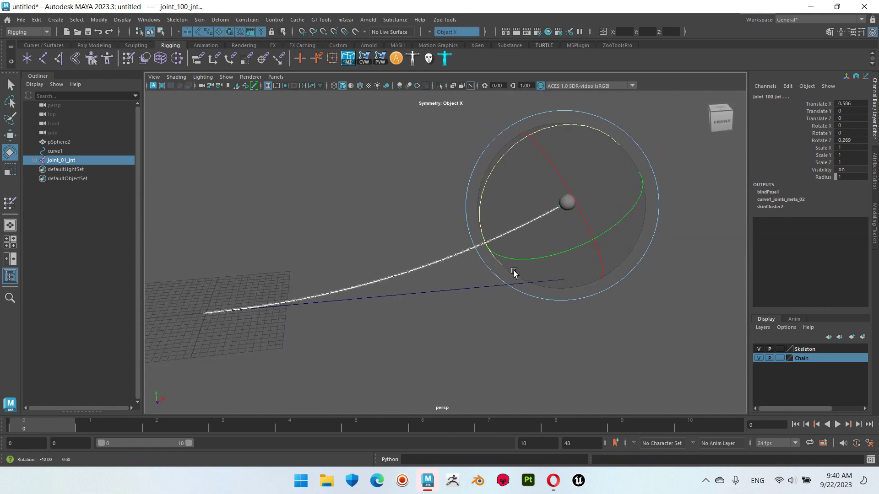
{"action": "key", "text": "ctrl+z"}
{"action": "key", "text": "ctrl+z"}
{"action": "mouse_move", "coordinate": [420, 357]}
{"action": "right_mouse_down", "text": "alt"}
{"action": "mouse_move", "coordinate": [486, 289]}
{"action": "mouse_move", "coordinate": [542, 288]}
{"action": "mouse_move", "coordinate": [589, 383]}
{"action": "mouse_move", "coordinate": [390, 346]}
{"action": "right_mouse_up", "text": "alt"}
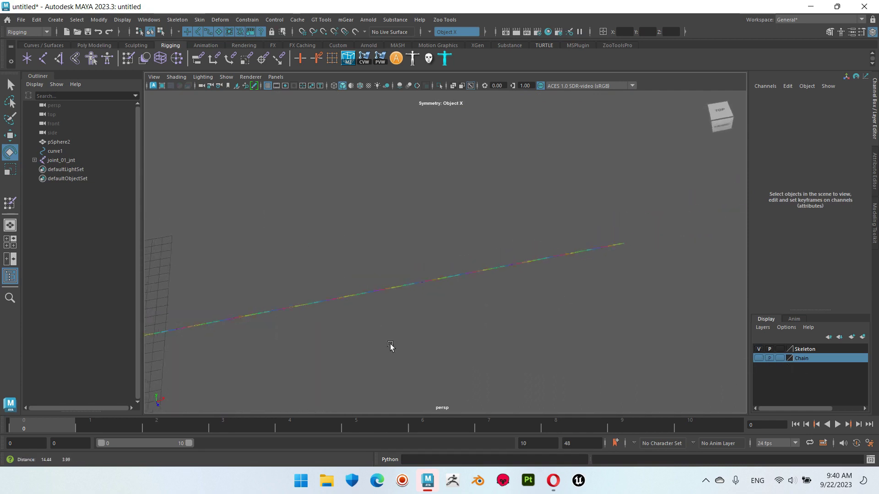
{"action": "key", "text": "shift+z"}
{"action": "key", "text": "shift+z"}
{"action": "key", "text": "shift+z"}
{"action": "key", "text": "ctrl+z"}
{"action": "key", "text": "ctrl+z"}
Select curve1 and hide it, leaving the straight skinned chain visible.
{"action": "left_click", "coordinate": [54, 151]}
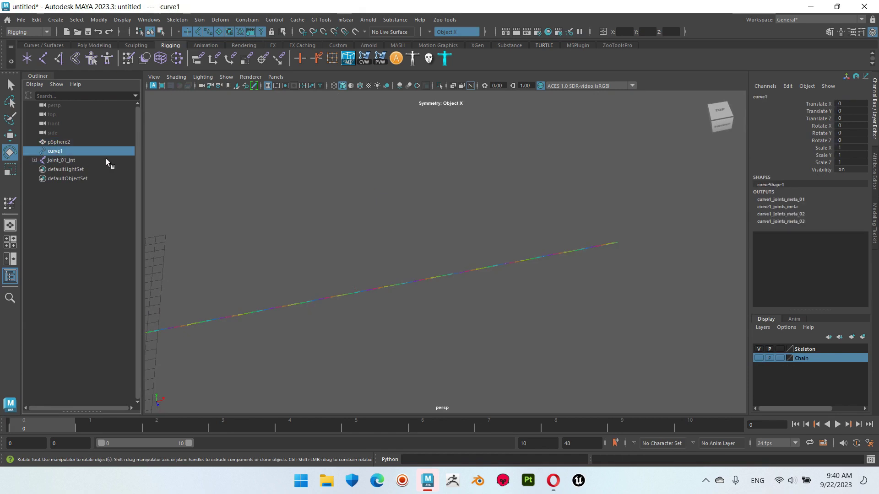
{"action": "key", "text": "ctrl+h"}
{"action": "mouse_move", "coordinate": [345, 334]}
{"action": "right_mouse_down", "text": "alt"}
{"action": "mouse_move", "coordinate": [359, 275]}
{"action": "mouse_move", "coordinate": [404, 259]}
{"action": "right_mouse_up", "text": "alt"}
{"action": "mouse_move", "coordinate": [241, 291]}
{"action": "left_mouse_down", "text": "alt"}
{"action": "mouse_move", "coordinate": [484, 257]}
{"action": "mouse_move", "coordinate": [542, 263]}
{"action": "mouse_move", "coordinate": [506, 223]}
{"action": "left_mouse_up", "text": "alt"}
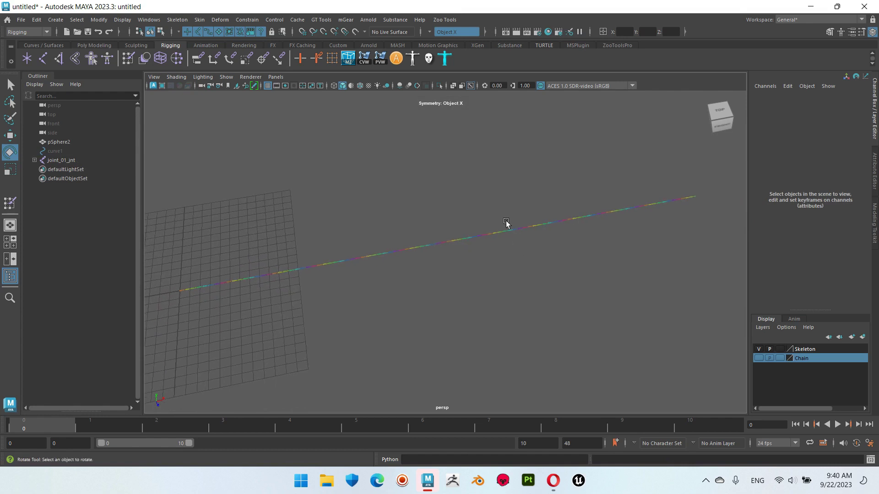
Reset the Create IK Spline Handle options to their defaults.
{"action": "left_click", "coordinate": [320, 20]}
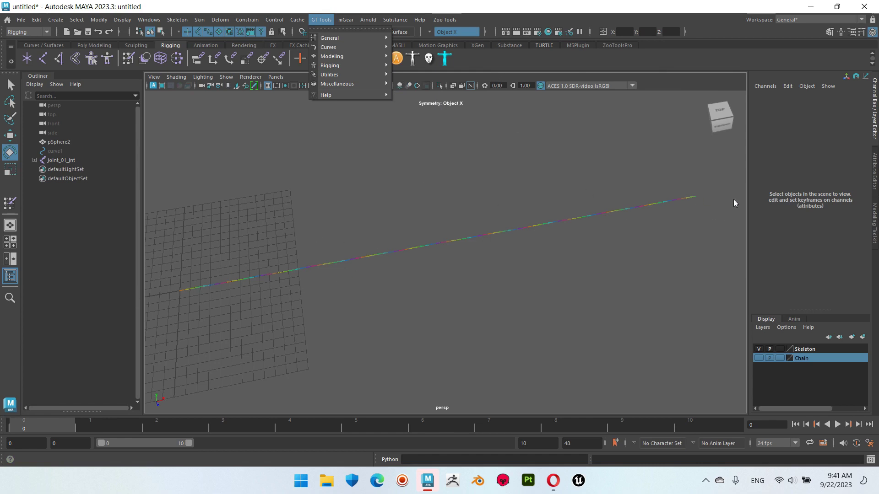
{"action": "left_click", "coordinate": [160, 297]}
{"action": "middle_click_drag", "start_coordinate": [160, 298], "coordinate": [288, 240], "text": "alt"}
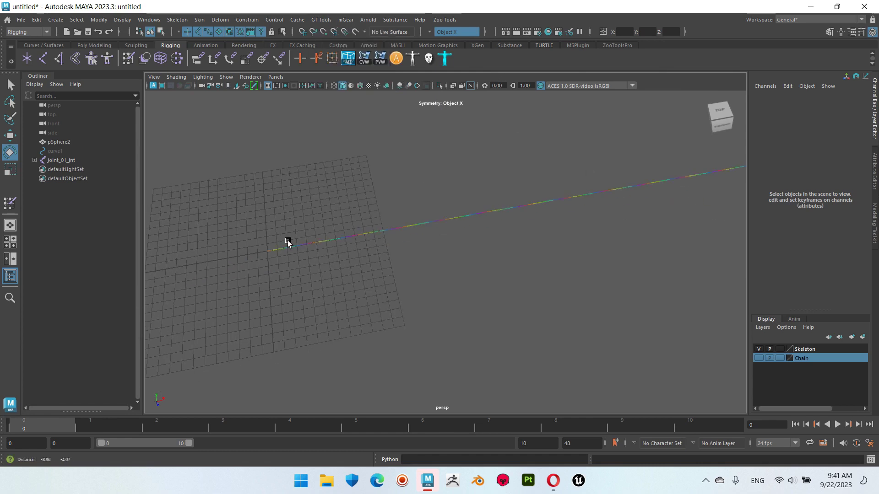
{"action": "left_click", "coordinate": [122, 20]}
{"action": "mouse_move", "coordinate": [177, 19]}
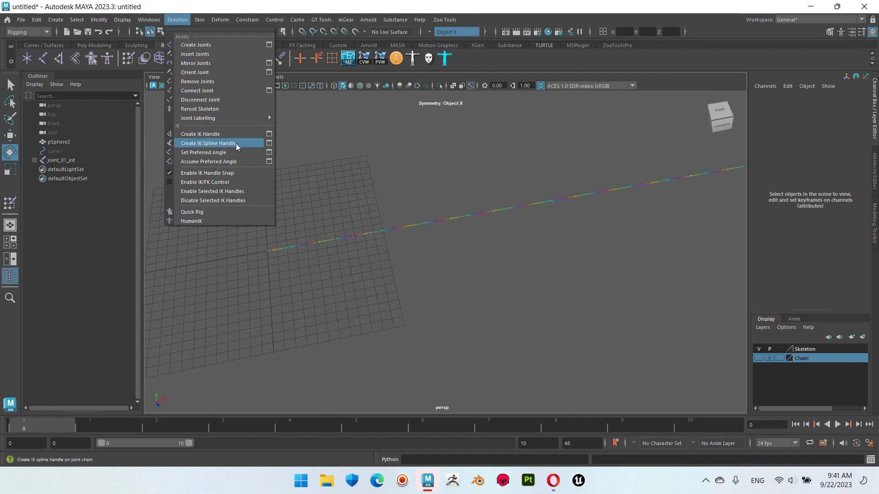
{"action": "left_click", "coordinate": [269, 145]}
{"action": "left_click_drag", "start_coordinate": [66, 95], "coordinate": [180, 59]}
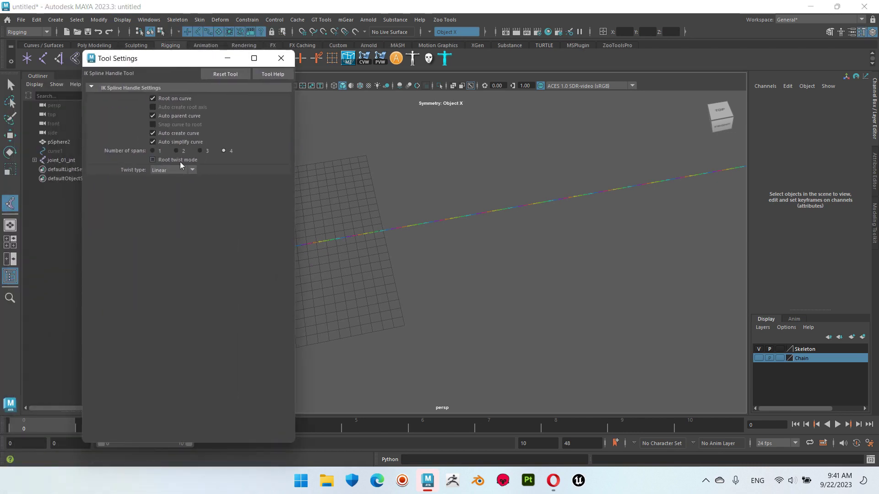
{"action": "left_click", "coordinate": [227, 75]}
{"action": "left_click", "coordinate": [281, 58]}
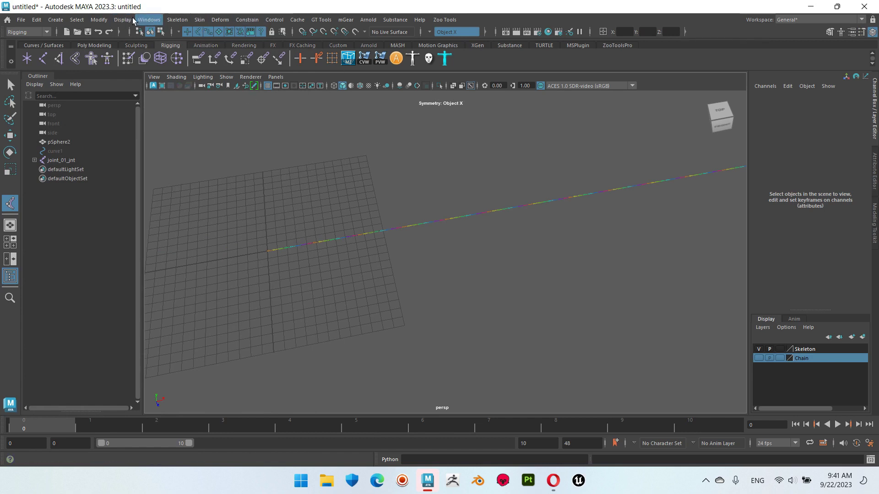
Set the IK Spline Handle options to 4 spans with Linear twist.
{"action": "left_click", "coordinate": [178, 19]}
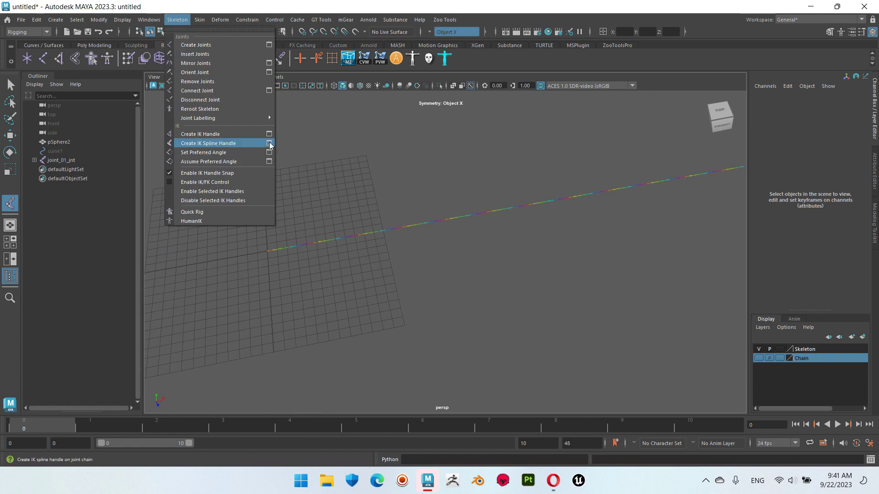
{"action": "left_click", "coordinate": [269, 144]}
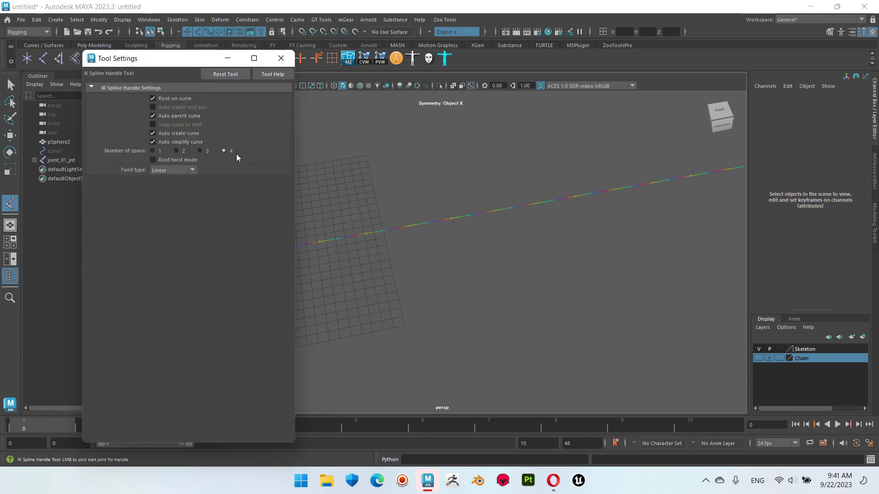
{"action": "left_click", "coordinate": [193, 170]}
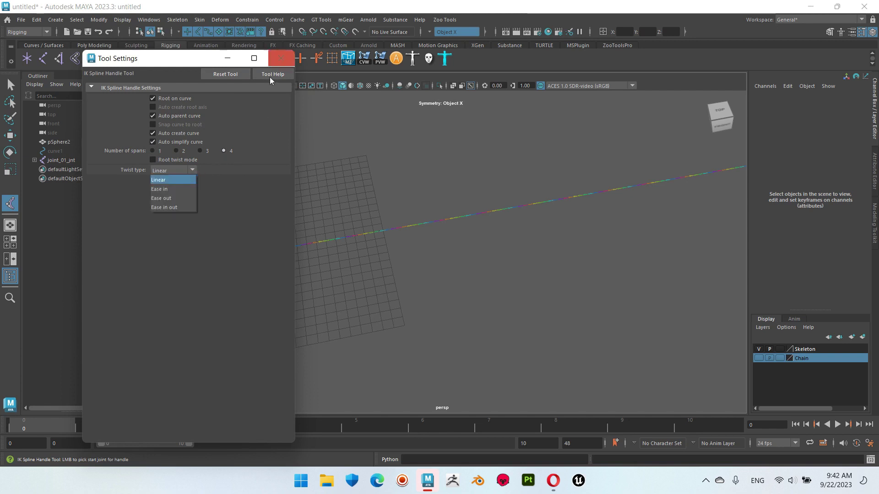
{"action": "left_click", "coordinate": [154, 175]}
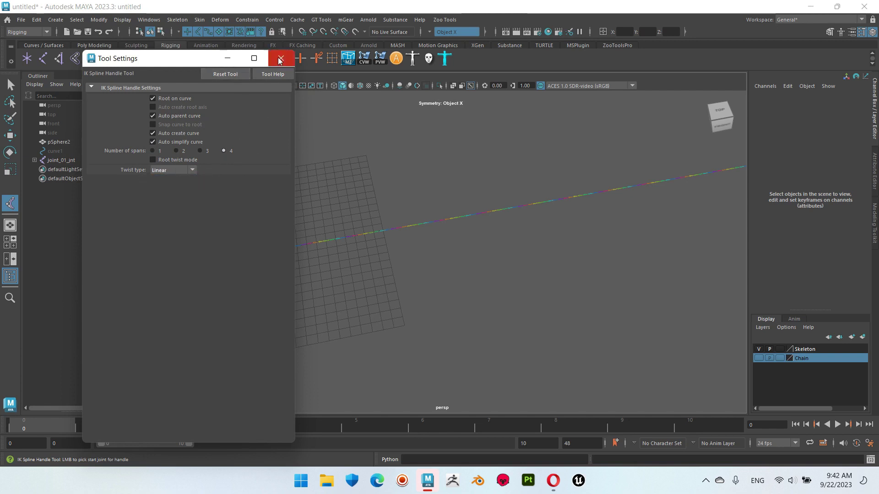
{"action": "left_click", "coordinate": [281, 58]}
Start the IK spline handle by picking the root joint of the chain.
{"action": "scroll", "coordinate": [476, 275], "scroll_direction": "up", "scroll_amount": 3}
{"action": "scroll", "coordinate": [363, 236], "scroll_direction": "up", "scroll_amount": 3}
{"action": "left_click", "coordinate": [254, 251]}
{"action": "scroll", "coordinate": [229, 291], "scroll_direction": "up", "scroll_amount": 3}
{"action": "scroll", "coordinate": [204, 314], "scroll_direction": "up", "scroll_amount": 1}
{"action": "scroll", "coordinate": [476, 239], "scroll_direction": "down", "scroll_amount": 2}
{"action": "scroll", "coordinate": [458, 238], "scroll_direction": "down", "scroll_amount": 1}
{"action": "scroll", "coordinate": [456, 239], "scroll_direction": "down", "scroll_amount": 1}
Complete ikHandle1 by picking the end joint, and frame the whole chain.
{"action": "left_click", "coordinate": [432, 226]}
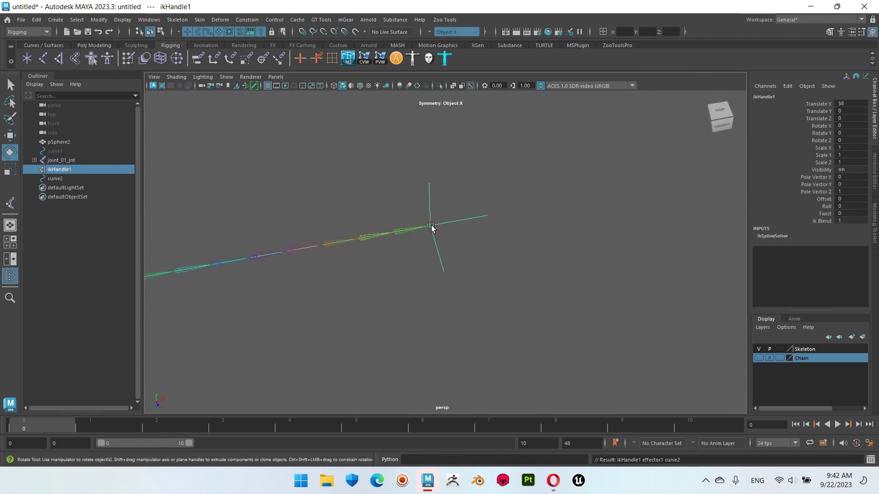
{"action": "middle_click_drag", "start_coordinate": [379, 271], "coordinate": [542, 200], "text": "alt"}
{"action": "scroll", "coordinate": [212, 226], "scroll_direction": "down", "scroll_amount": 3}
{"action": "left_click_drag", "start_coordinate": [66, 164], "coordinate": [160, 198]}
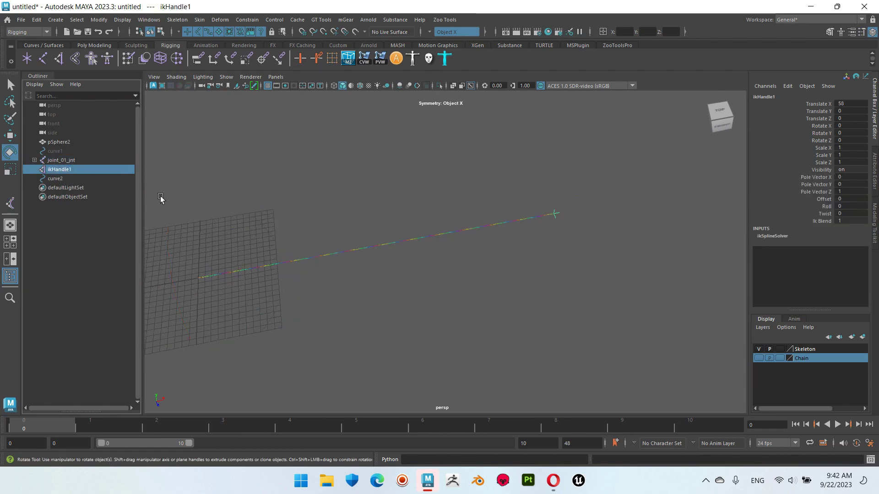
{"action": "key", "text": "w"}
{"action": "mouse_move", "coordinate": [333, 280]}
{"action": "left_mouse_down", "text": "alt"}
{"action": "mouse_move", "coordinate": [477, 300]}
{"action": "mouse_move", "coordinate": [610, 273]}
{"action": "mouse_move", "coordinate": [624, 257]}
{"action": "mouse_move", "coordinate": [480, 257]}
{"action": "mouse_move", "coordinate": [522, 279]}
{"action": "mouse_move", "coordinate": [531, 249]}
{"action": "mouse_move", "coordinate": [400, 279]}
{"action": "left_mouse_up", "text": "alt"}
Move curve2's control vertices to test bending the chain, undoing the sideways move.
{"action": "left_click", "coordinate": [53, 179]}
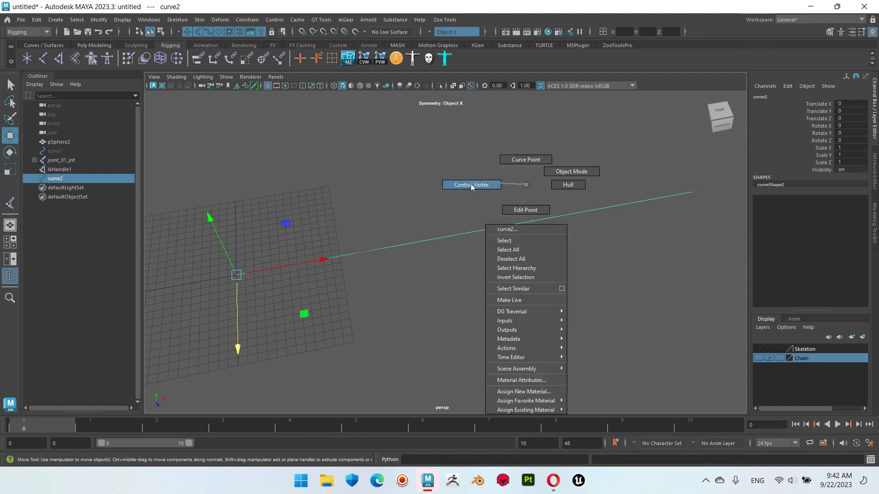
{"action": "right_click_drag", "start_coordinate": [526, 184], "coordinate": [471, 183]}
{"action": "left_click", "coordinate": [478, 231]}
{"action": "left_click_drag", "start_coordinate": [480, 165], "coordinate": [482, 80]}
{"action": "mouse_move", "coordinate": [588, 208]}
{"action": "middle_mouse_down"}
{"action": "mouse_move", "coordinate": [622, 218]}
{"action": "mouse_move", "coordinate": [579, 280]}
{"action": "middle_mouse_up"}
{"action": "key", "text": "ctrl+z"}
{"action": "left_click", "coordinate": [587, 211]}
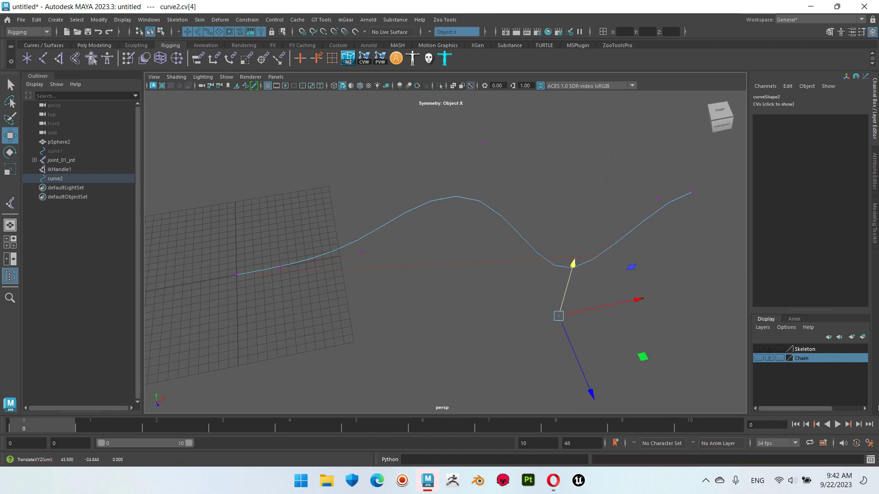
Show the Skeleton and Chain layers and pull the end CVs toward the sphere.
{"action": "left_click", "coordinate": [756, 349]}
{"action": "left_click", "coordinate": [759, 359]}
{"action": "mouse_move", "coordinate": [646, 179]}
{"action": "left_mouse_down"}
{"action": "mouse_move", "coordinate": [666, 220]}
{"action": "mouse_move", "coordinate": [558, 181]}
{"action": "left_mouse_up"}
{"action": "left_click_drag", "start_coordinate": [681, 170], "coordinate": [707, 227]}
{"action": "mouse_move", "coordinate": [776, 135]}
{"action": "middle_mouse_down", "text": "alt"}
{"action": "mouse_move", "coordinate": [703, 191]}
{"action": "mouse_move", "coordinate": [609, 117]}
{"action": "mouse_move", "coordinate": [562, 211]}
{"action": "middle_mouse_up", "text": "alt"}
{"action": "mouse_move", "coordinate": [562, 212]}
{"action": "left_mouse_down", "text": "alt"}
{"action": "mouse_move", "coordinate": [612, 222]}
{"action": "mouse_move", "coordinate": [552, 269]}
{"action": "left_mouse_up", "text": "alt"}
{"action": "right_click_drag", "start_coordinate": [552, 269], "coordinate": [567, 315], "text": "alt"}
Undo the curve edits, check the chain along the curve, then hide the Chain layer.
{"action": "key", "text": "ctrl+z"}
{"action": "key", "text": "ctrl+z"}
{"action": "key", "text": "ctrl+z"}
{"action": "key", "text": "ctrl+z"}
{"action": "key", "text": "ctrl+z"}
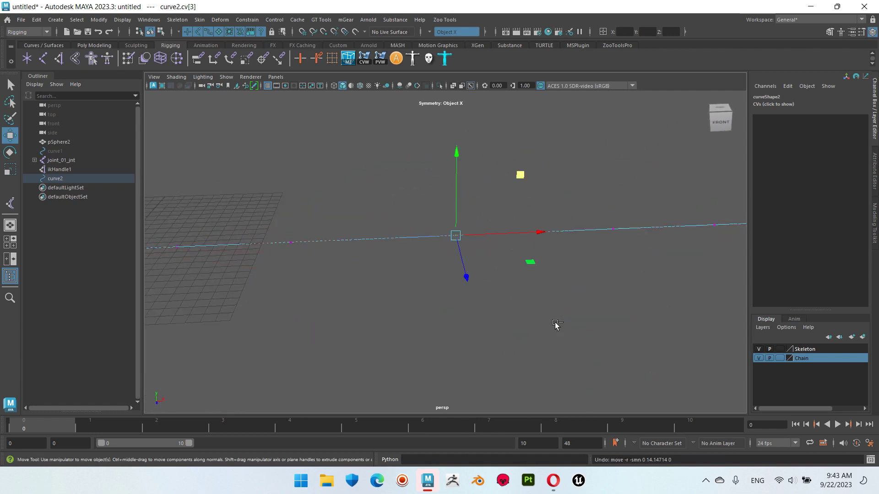
{"action": "left_click_drag", "start_coordinate": [516, 296], "coordinate": [412, 308], "text": "alt"}
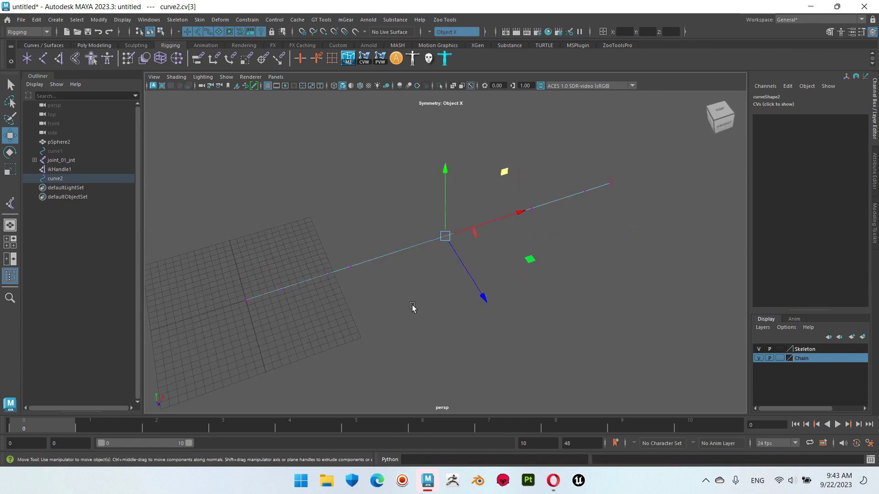
{"action": "left_click", "coordinate": [759, 358]}
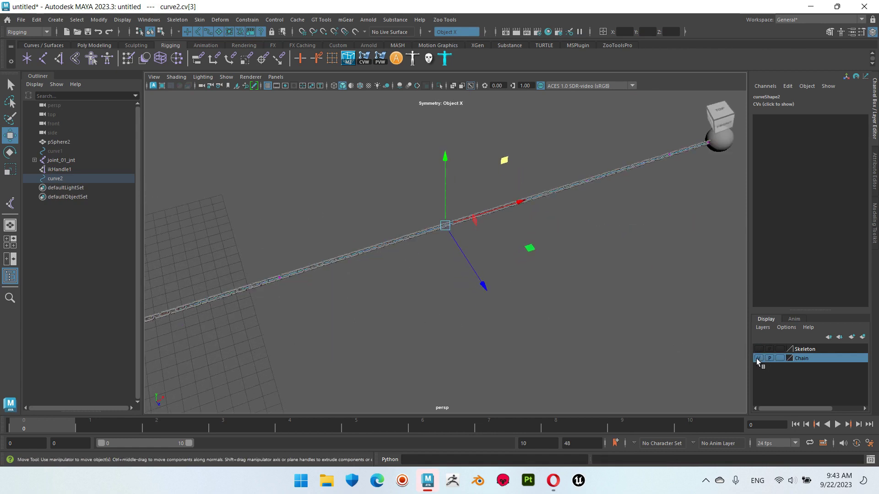
{"action": "left_click", "coordinate": [758, 358]}
{"action": "mouse_move", "coordinate": [595, 260]}
{"action": "left_mouse_down", "text": "alt"}
{"action": "mouse_move", "coordinate": [590, 278]}
{"action": "mouse_move", "coordinate": [455, 289]}
{"action": "mouse_move", "coordinate": [472, 320]}
{"action": "left_mouse_up", "text": "alt"}
{"action": "left_click", "coordinate": [590, 278]}
{"action": "left_click", "coordinate": [759, 358]}
Select a curve2 control vertex and then ikHandle1 while tumbling around the curve.
{"action": "left_click_drag", "start_coordinate": [597, 311], "coordinate": [436, 212], "text": "alt"}
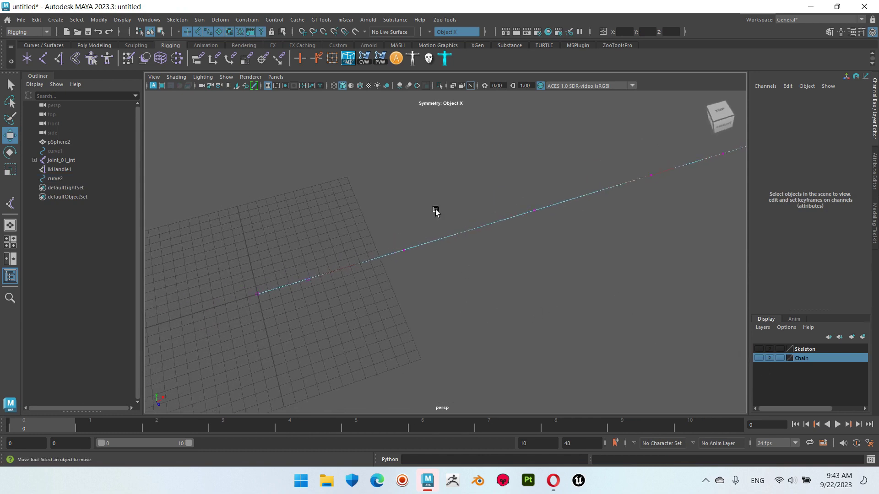
{"action": "left_click_drag", "start_coordinate": [503, 265], "coordinate": [396, 236], "text": "alt"}
{"action": "left_click", "coordinate": [361, 248]}
{"action": "mouse_move", "coordinate": [463, 195]}
{"action": "left_mouse_down", "text": "alt"}
{"action": "mouse_move", "coordinate": [538, 272]}
{"action": "mouse_move", "coordinate": [595, 188]}
{"action": "mouse_move", "coordinate": [630, 231]}
{"action": "left_mouse_up", "text": "alt"}
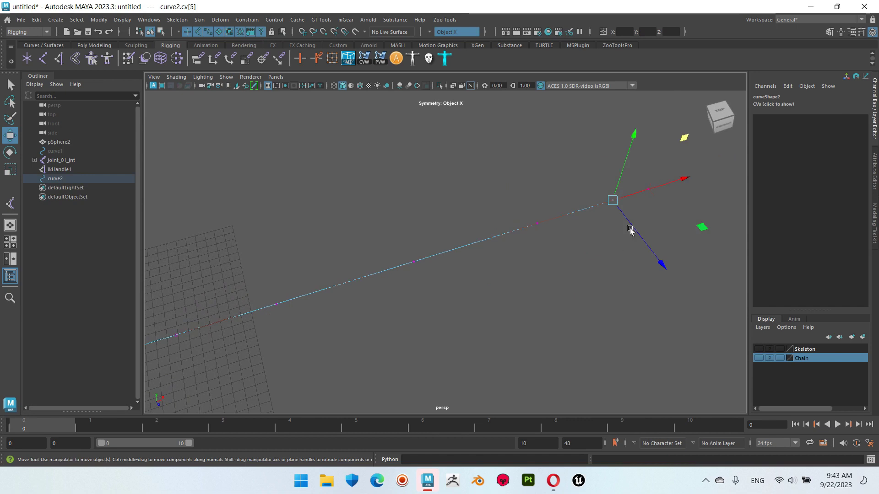
{"action": "left_click", "coordinate": [653, 191]}
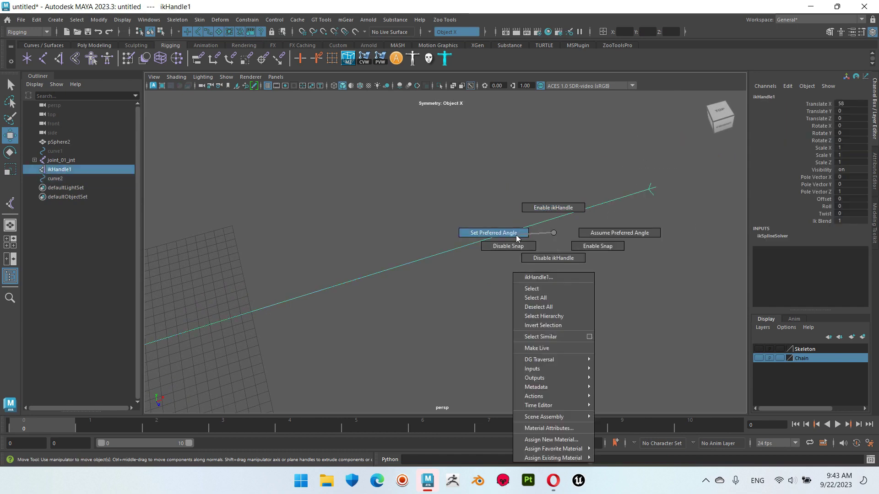
{"action": "right_click_drag", "start_coordinate": [553, 249], "coordinate": [503, 243]}
Clear the IK handle selection and return curve2 to object mode.
{"action": "right_click", "coordinate": [354, 174]}
{"action": "left_click", "coordinate": [510, 197]}
{"action": "left_click_drag", "start_coordinate": [510, 196], "coordinate": [346, 246], "text": "alt"}
{"action": "left_click_drag", "start_coordinate": [585, 229], "coordinate": [431, 313], "text": "alt"}
{"action": "left_click_drag", "start_coordinate": [353, 262], "coordinate": [470, 223], "text": "alt"}
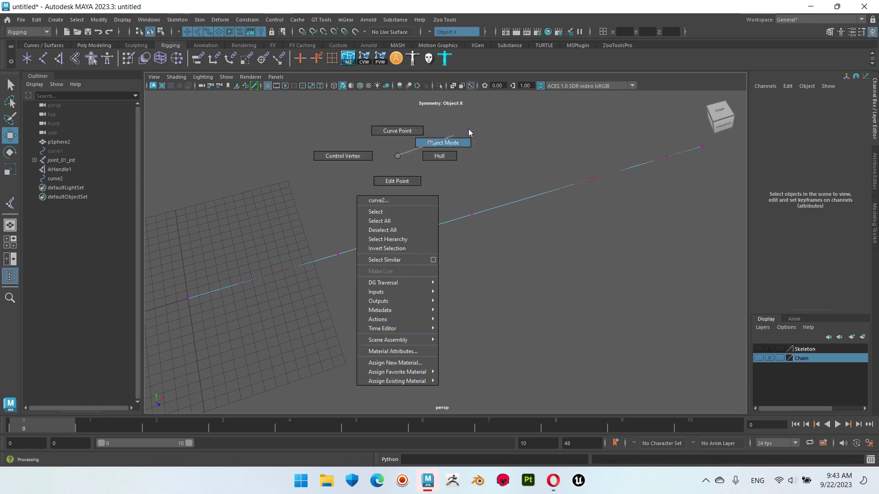
{"action": "right_click_drag", "start_coordinate": [401, 159], "coordinate": [441, 143]}
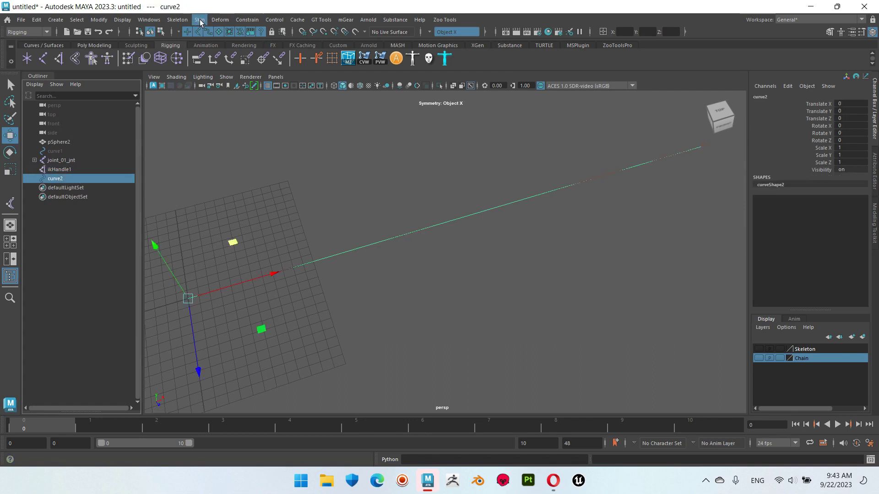
In the Modeling menu set, rebuild curve2 with 6 spans from the Rebuild Curve options.
{"action": "left_click", "coordinate": [32, 30]}
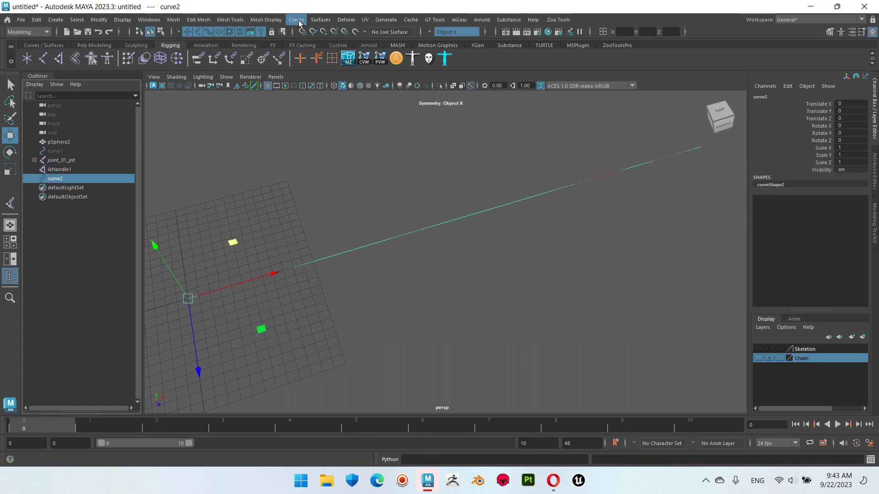
{"action": "left_click", "coordinate": [296, 19]}
{"action": "left_click", "coordinate": [387, 306]}
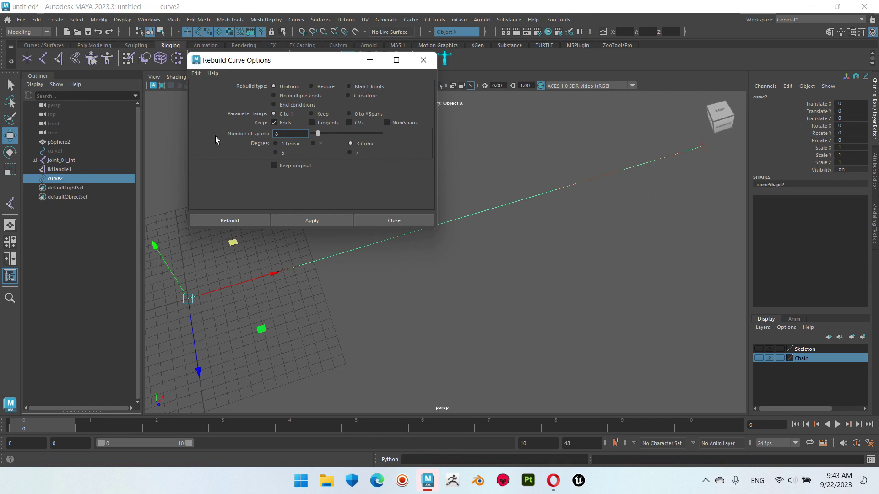
{"action": "left_click", "coordinate": [196, 74]}
{"action": "left_click", "coordinate": [222, 95]}
{"action": "left_click", "coordinate": [230, 220]}
Test by raising curve2's control vertices, undo it, and return curve2 to object mode.
{"action": "right_click_drag", "start_coordinate": [484, 168], "coordinate": [431, 168]}
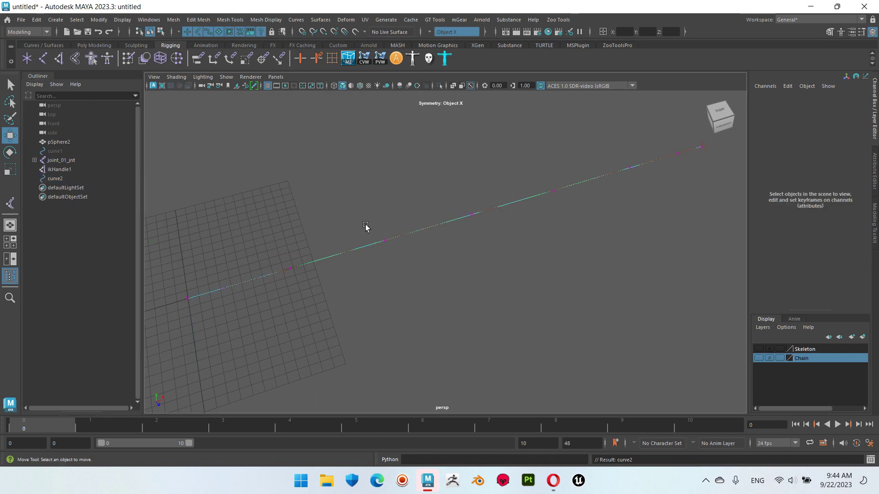
{"action": "left_click_drag", "start_coordinate": [214, 113], "coordinate": [685, 298]}
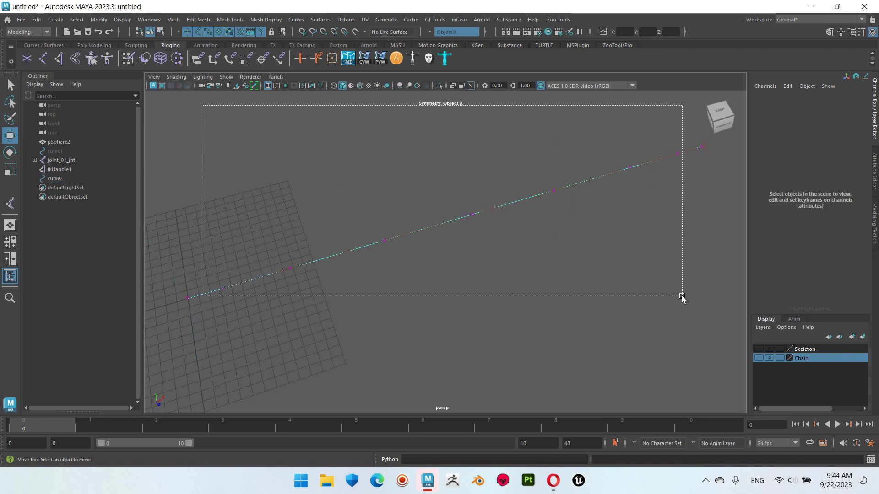
{"action": "left_click_drag", "start_coordinate": [438, 266], "coordinate": [453, 261], "text": "alt"}
{"action": "left_click_drag", "start_coordinate": [474, 153], "coordinate": [475, 91]}
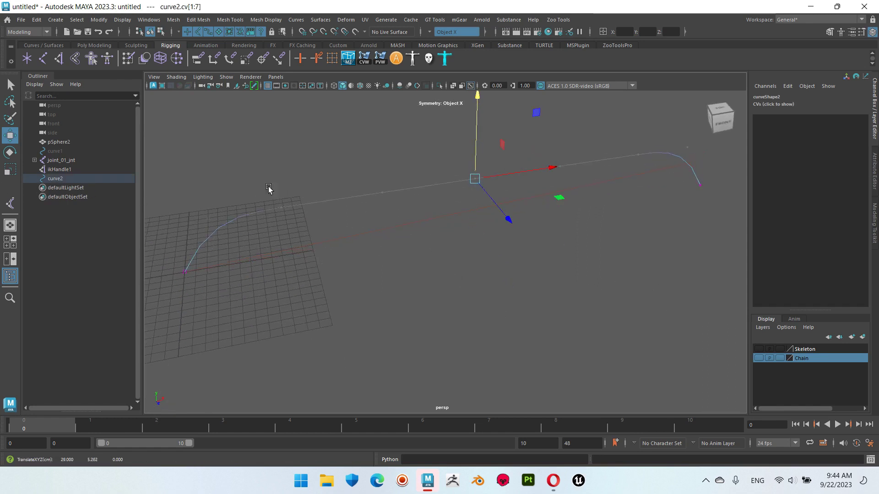
{"action": "key", "text": "ctrl+z"}
{"action": "left_click", "coordinate": [361, 182]}
{"action": "left_click_drag", "start_coordinate": [234, 287], "coordinate": [235, 288]}
{"action": "key", "text": "Right"}
{"action": "key", "text": "Right"}
{"action": "key", "text": "Right"}
{"action": "key", "text": "Right"}
{"action": "key", "text": "Right"}
{"action": "key", "text": "Right"}
{"action": "mouse_move", "coordinate": [186, 274]}
{"action": "left_mouse_down", "text": "alt"}
{"action": "mouse_move", "coordinate": [488, 323]}
{"action": "mouse_move", "coordinate": [519, 277]}
{"action": "left_mouse_up", "text": "alt"}
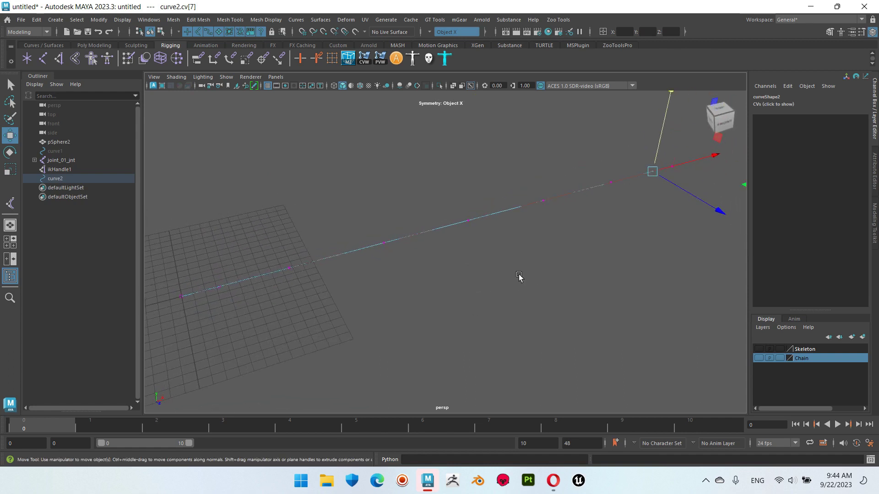
{"action": "right_click_drag", "start_coordinate": [521, 232], "coordinate": [565, 218]}
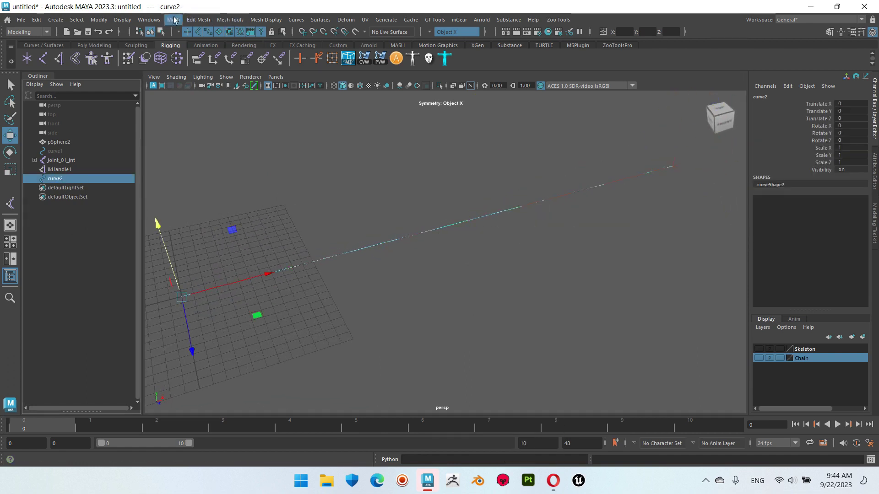
Rebuild curve2 again and display its control vertices.
{"action": "left_click", "coordinate": [296, 20]}
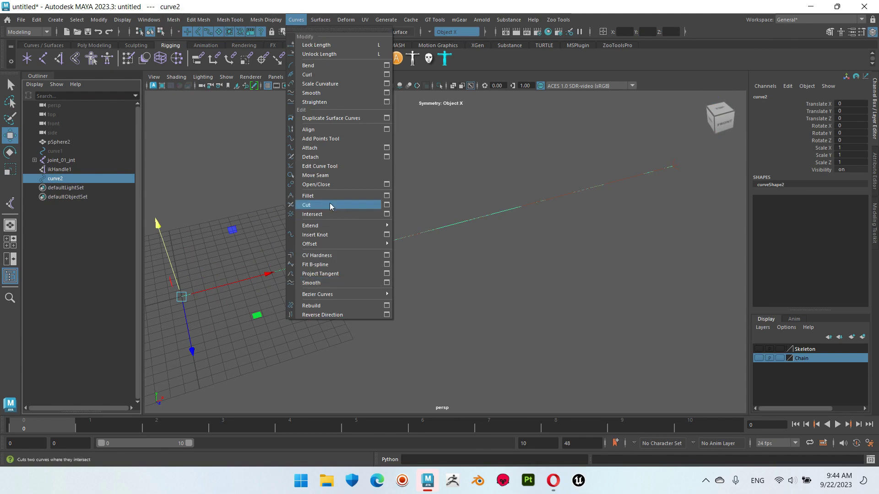
{"action": "left_click", "coordinate": [387, 305]}
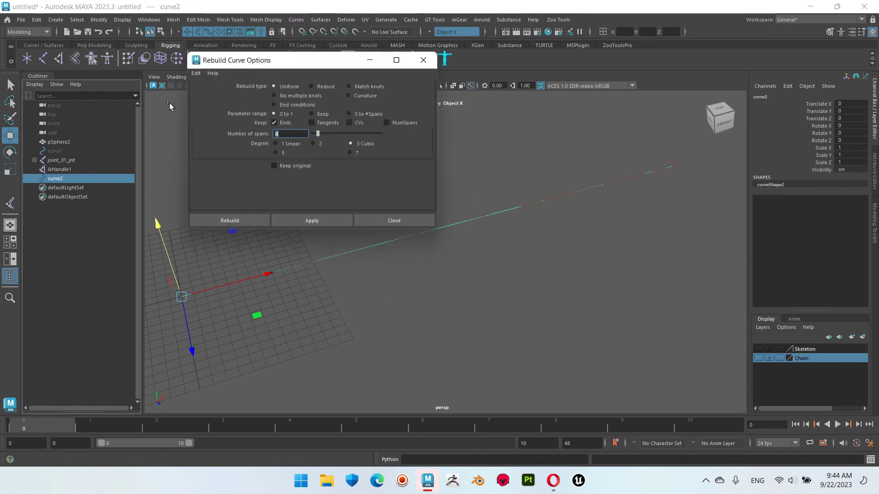
{"action": "left_click", "coordinate": [248, 221]}
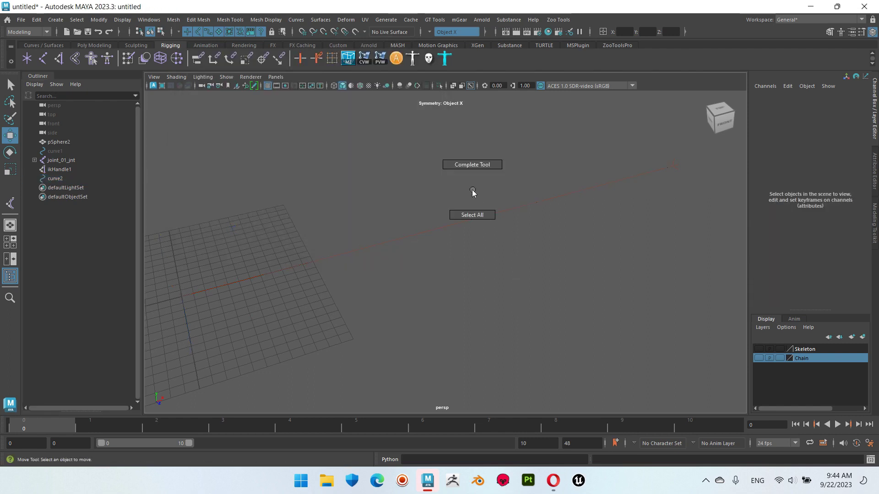
{"action": "right_click_drag", "start_coordinate": [484, 198], "coordinate": [430, 185]}
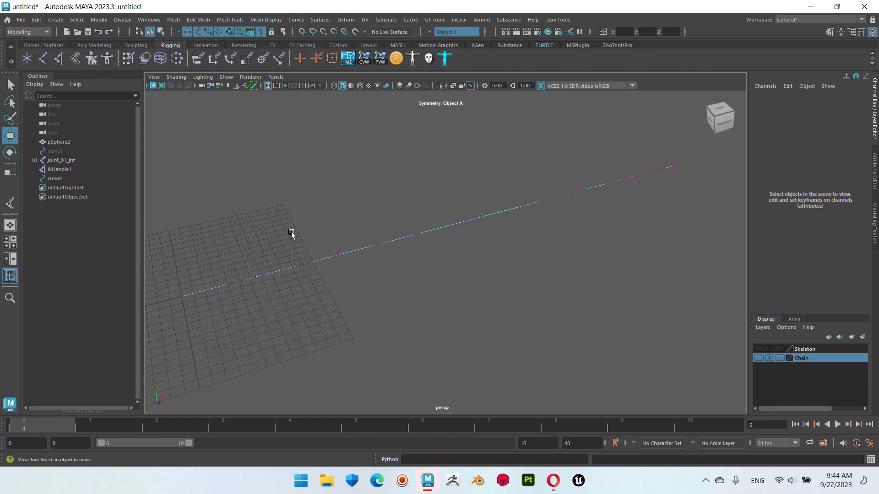
Hide ikHandle1 with Ctrl+H.
{"action": "left_click", "coordinate": [41, 76]}
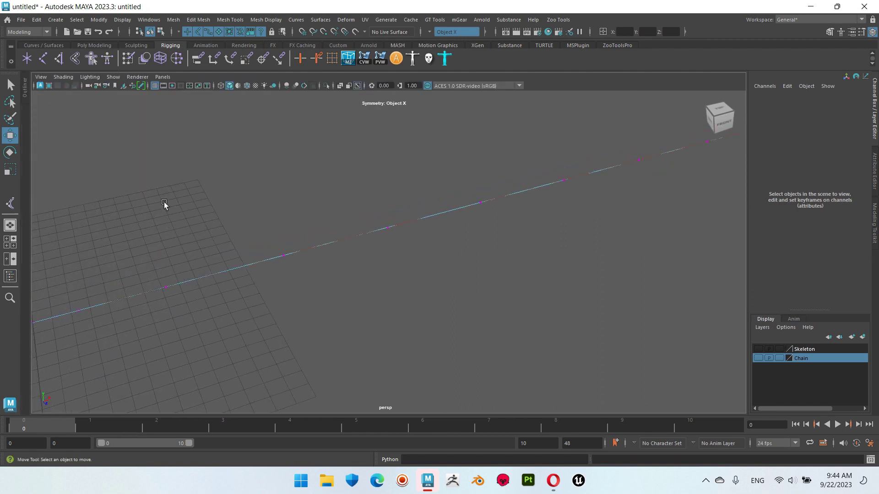
{"action": "left_click", "coordinate": [25, 88]}
{"action": "left_click", "coordinate": [62, 169]}
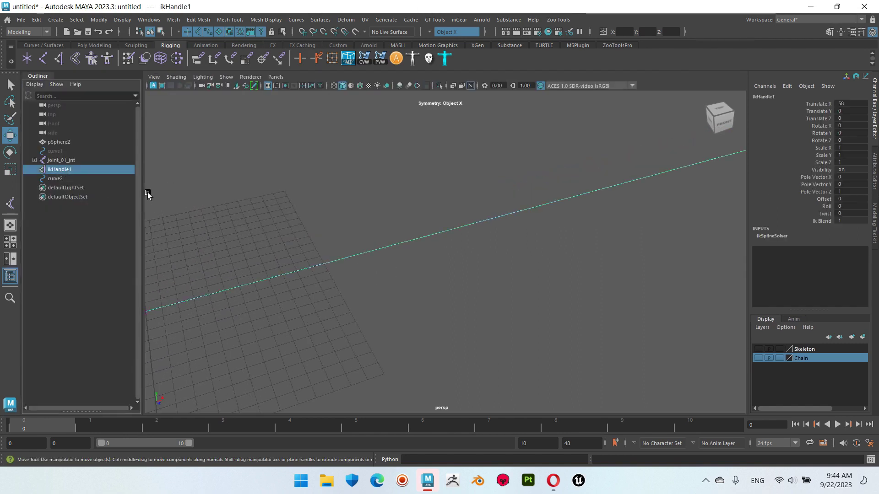
{"action": "key", "text": "ctrl+h"}
Orbit around curve2 and select its end control vertex.
{"action": "left_click", "coordinate": [458, 227]}
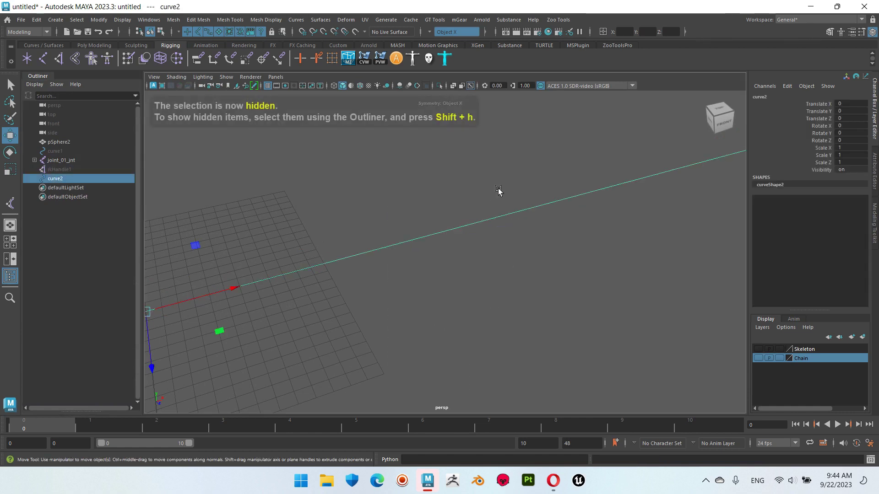
{"action": "left_click", "coordinate": [415, 187]}
{"action": "left_click_drag", "start_coordinate": [416, 188], "coordinate": [239, 230], "text": "alt"}
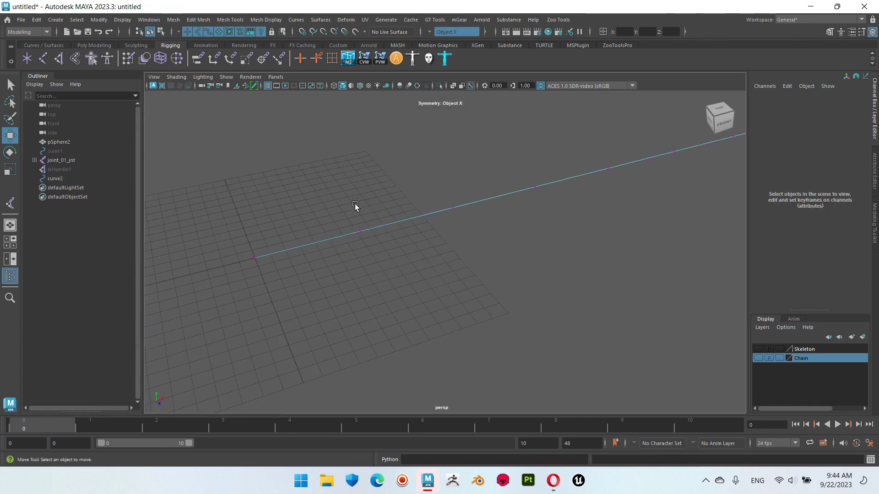
{"action": "mouse_move", "coordinate": [531, 173]}
{"action": "left_mouse_down", "text": "alt"}
{"action": "mouse_move", "coordinate": [465, 314]}
{"action": "mouse_move", "coordinate": [482, 252]}
{"action": "left_mouse_up", "text": "alt"}
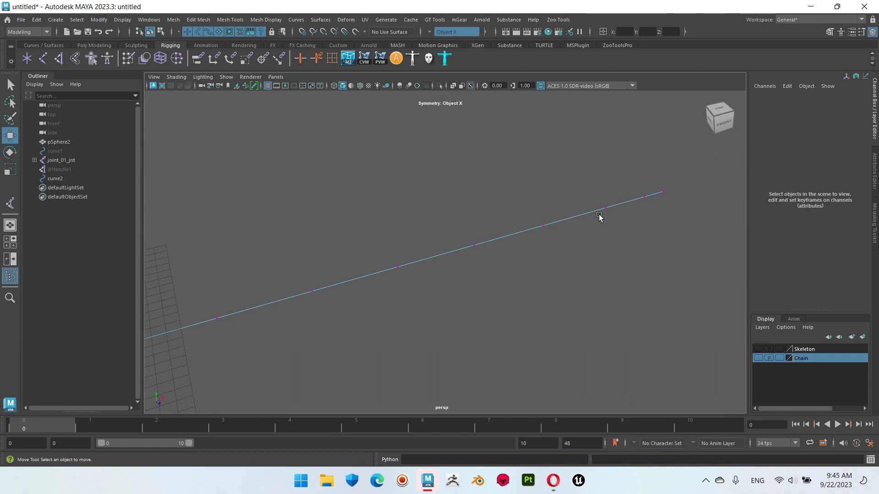
{"action": "left_click_drag", "start_coordinate": [678, 205], "coordinate": [495, 112]}
Show the Chain layer, drag cv[9] and cv[8] to bend the chain and ball, then undo.
{"action": "left_click", "coordinate": [759, 358]}
{"action": "left_click", "coordinate": [644, 197]}
{"action": "left_click_drag", "start_coordinate": [644, 197], "coordinate": [598, 166]}
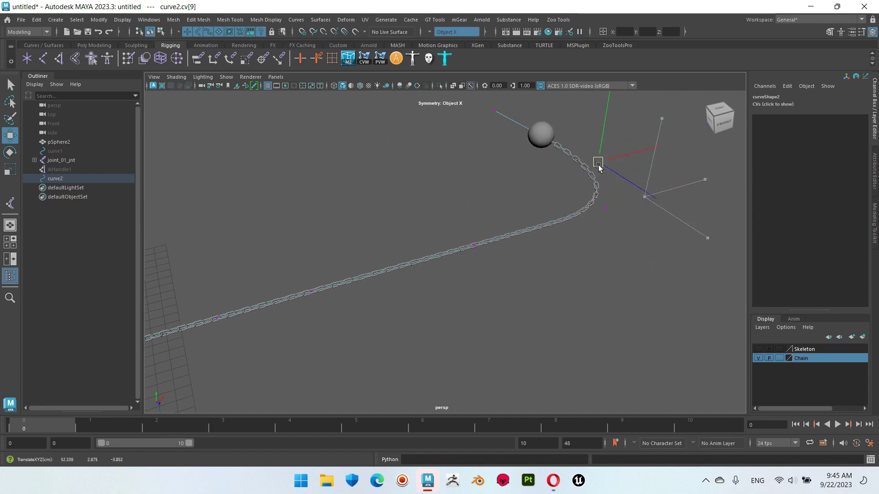
{"action": "left_click", "coordinate": [605, 209]}
{"action": "mouse_move", "coordinate": [605, 209]}
{"action": "left_mouse_down"}
{"action": "mouse_move", "coordinate": [561, 206]}
{"action": "mouse_move", "coordinate": [537, 180]}
{"action": "left_mouse_up"}
{"action": "key", "text": "ctrl+z"}
{"action": "key", "text": "ctrl+z"}
{"action": "key", "text": "ctrl+z"}
Hide the Chain layer again and reframe the view on the curve.
{"action": "left_click", "coordinate": [759, 358]}
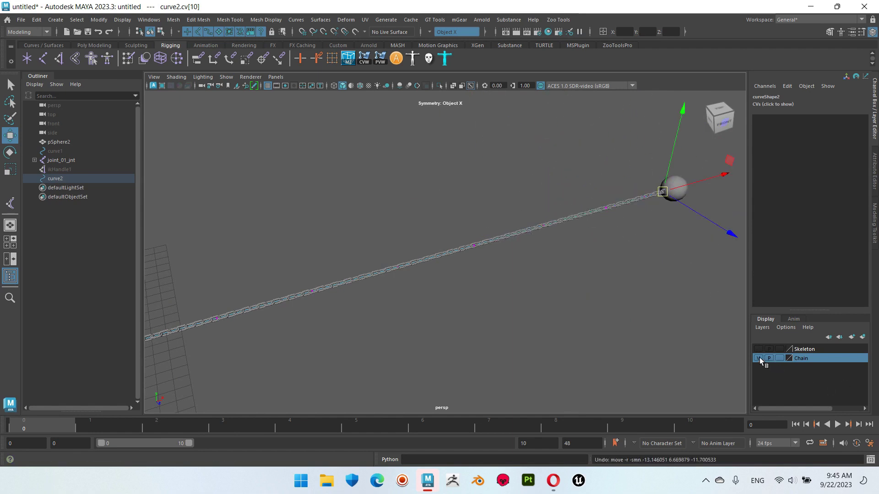
{"action": "middle_click_drag", "start_coordinate": [490, 274], "coordinate": [557, 271], "text": "alt"}
{"action": "scroll", "coordinate": [563, 257], "scroll_direction": "up", "scroll_amount": 3}
{"action": "scroll", "coordinate": [513, 262], "scroll_direction": "up", "scroll_amount": 3}
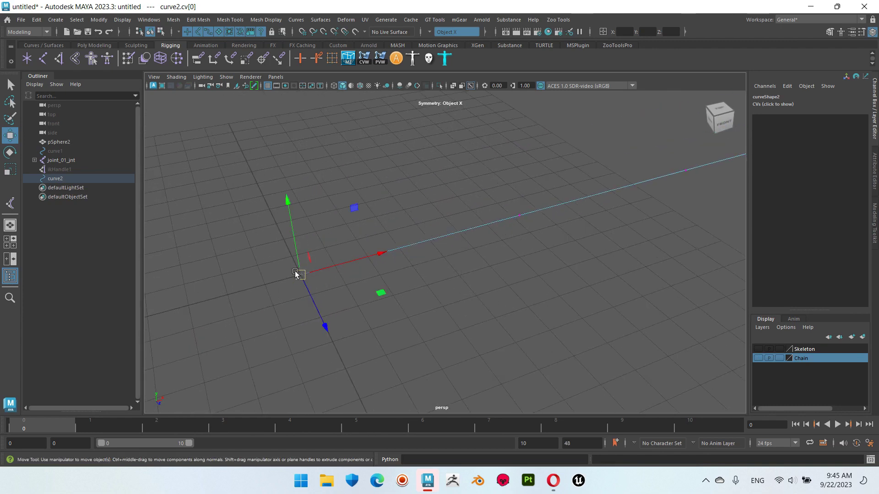
Reset the Cluster options to defaults and create a cluster on curve2's first vertex.
{"action": "left_click", "coordinate": [343, 21]}
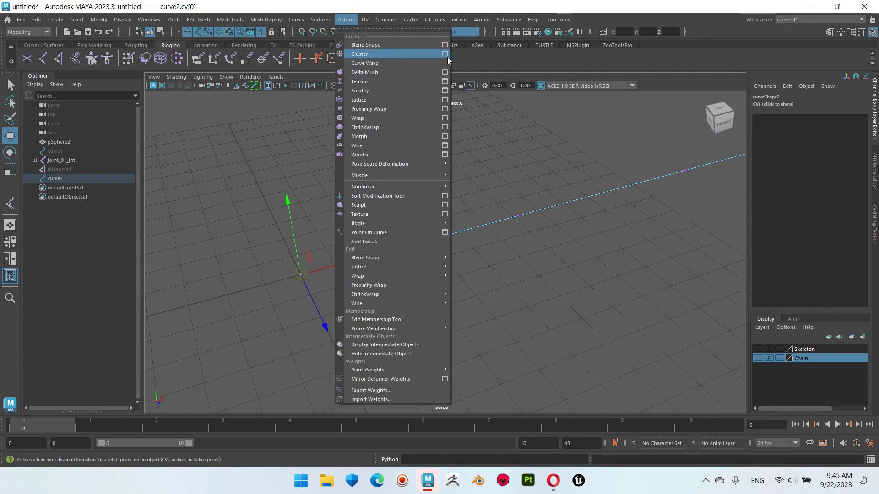
{"action": "left_click", "coordinate": [445, 54]}
{"action": "left_click", "coordinate": [196, 73]}
{"action": "left_click", "coordinate": [217, 99]}
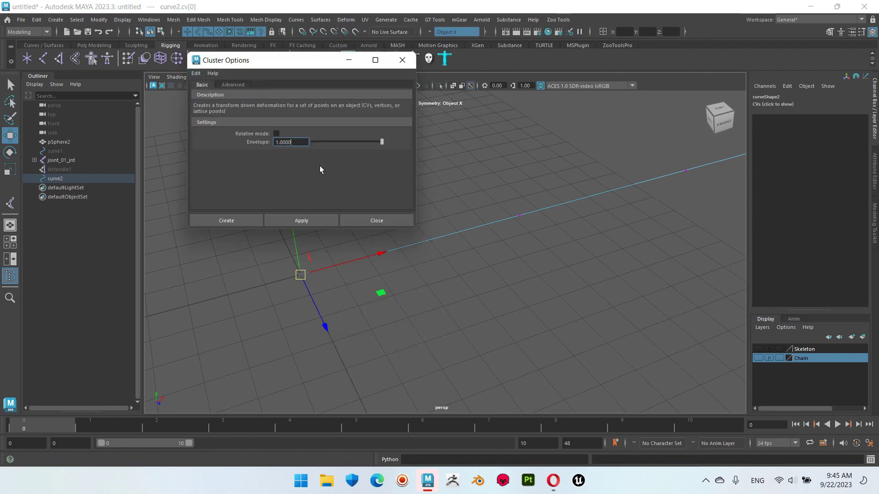
{"action": "left_click", "coordinate": [228, 219]}
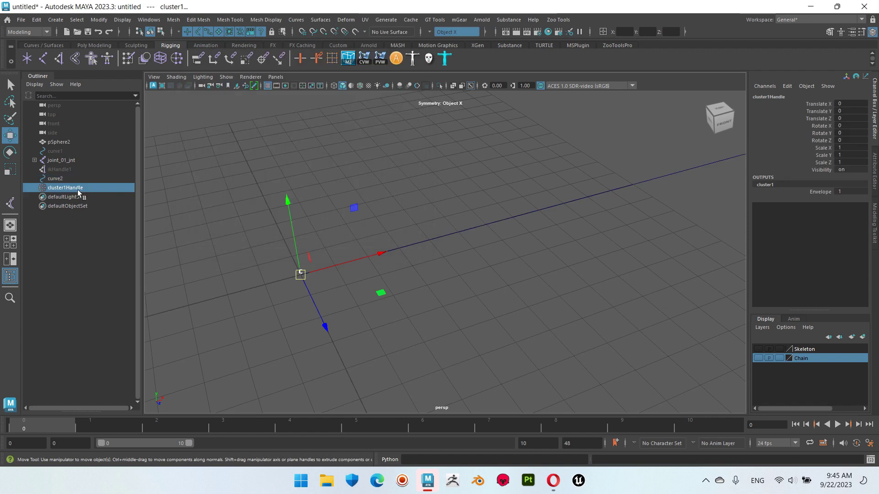
Tear off the Deform menu as a floating window and cluster cv[1].
{"action": "left_click_drag", "start_coordinate": [345, 227], "coordinate": [446, 292]}
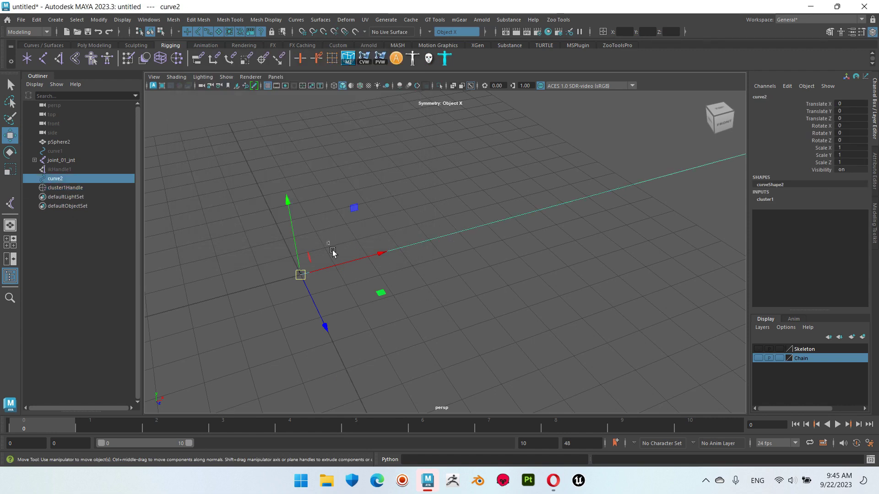
{"action": "right_click_drag", "start_coordinate": [504, 181], "coordinate": [465, 179]}
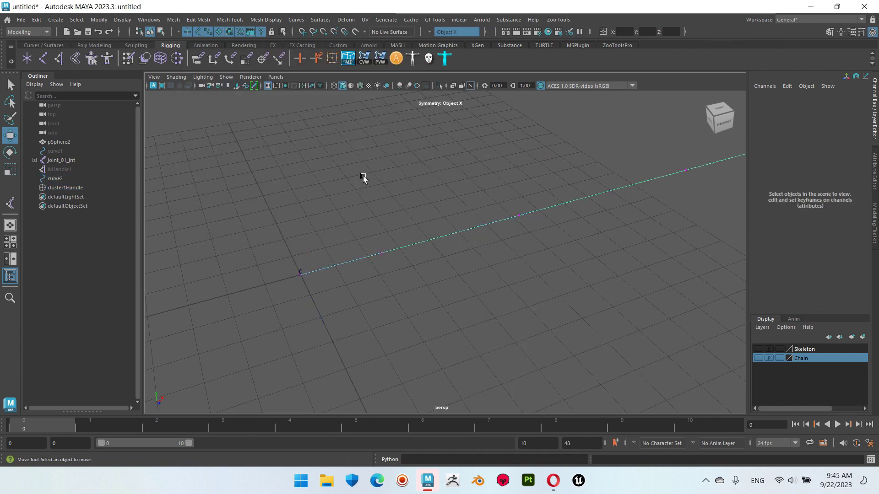
{"action": "left_click_drag", "start_coordinate": [352, 242], "coordinate": [452, 290]}
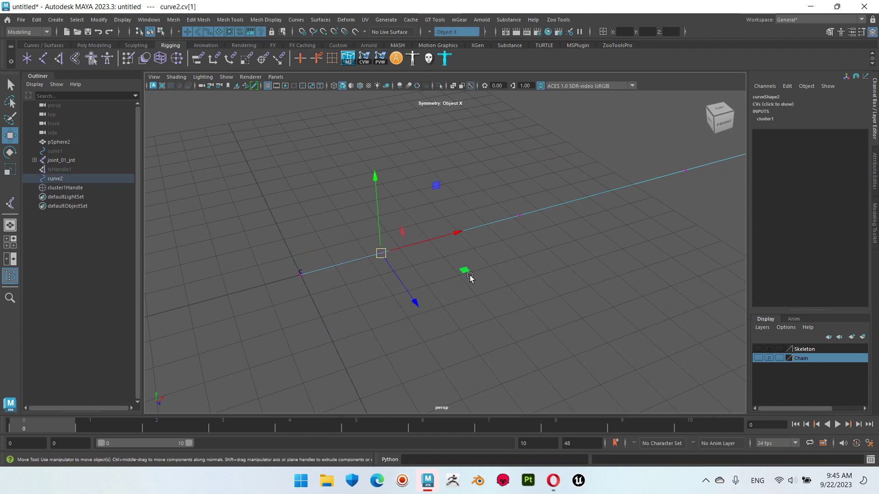
{"action": "left_click", "coordinate": [344, 19]}
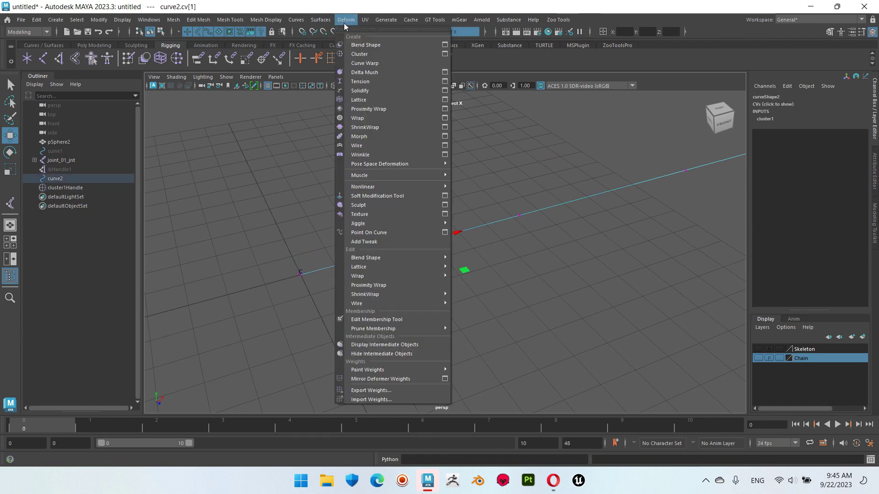
{"action": "left_click", "coordinate": [392, 30]}
{"action": "left_click_drag", "start_coordinate": [406, 16], "coordinate": [616, 161]}
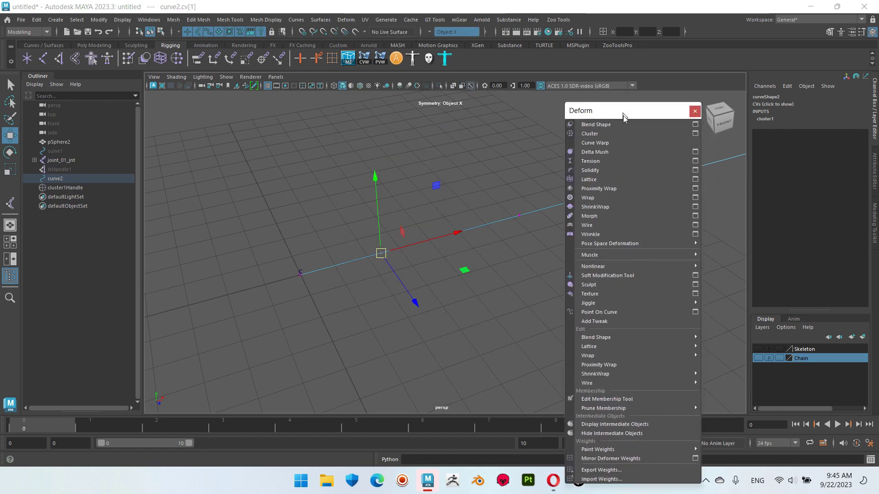
{"action": "left_click", "coordinate": [597, 182]}
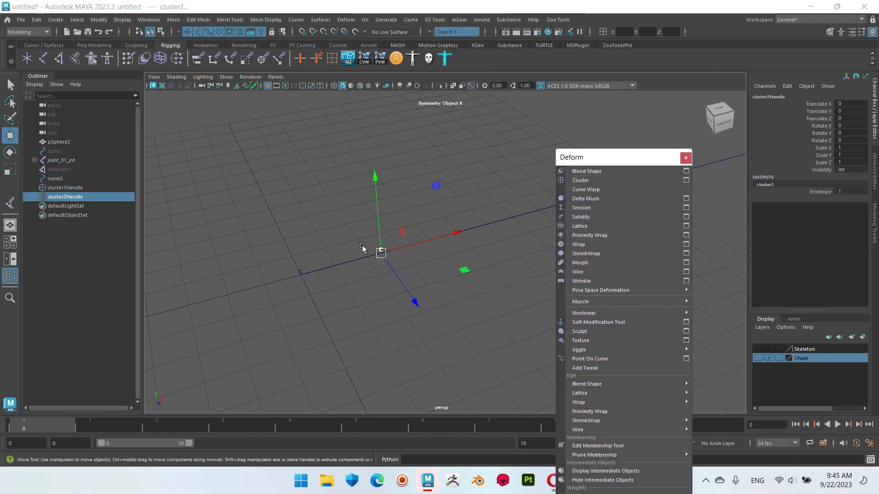
Add clusters to cv[2] and cv[3] using the G repeat key.
{"action": "middle_click_drag", "start_coordinate": [439, 254], "coordinate": [358, 272], "text": "alt"}
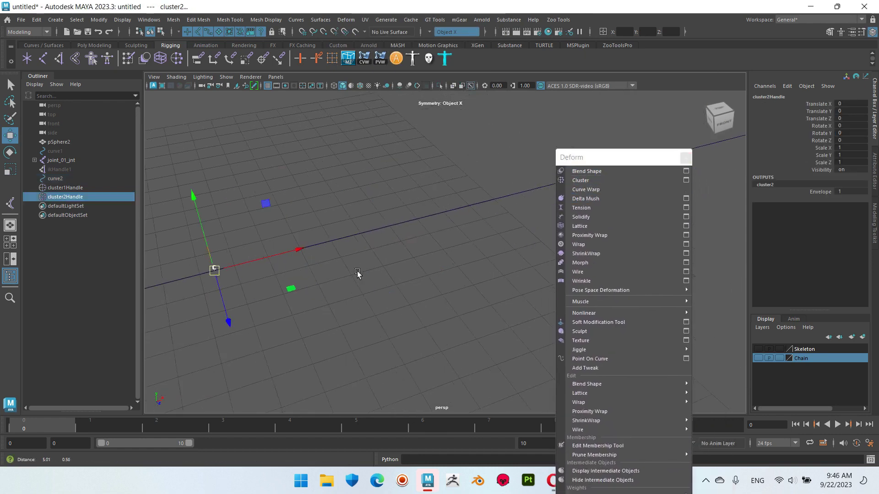
{"action": "left_click", "coordinate": [54, 178]}
{"action": "right_click_drag", "start_coordinate": [373, 167], "coordinate": [334, 166]}
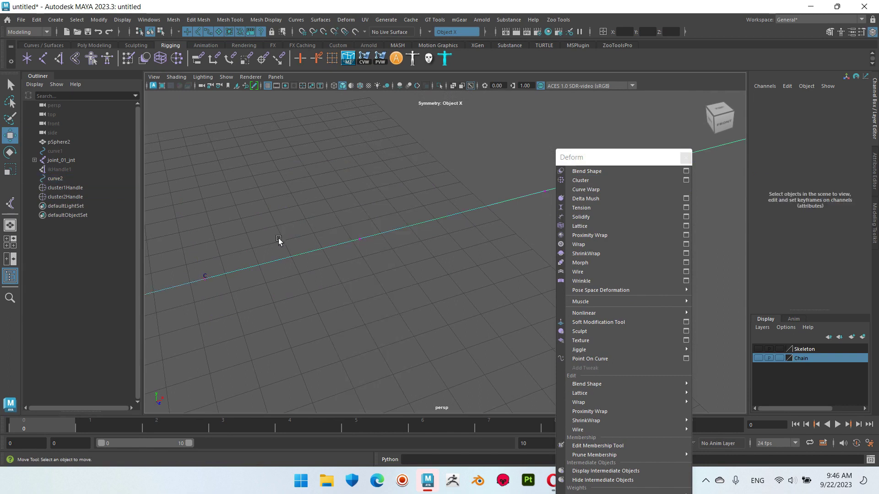
{"action": "left_click_drag", "start_coordinate": [375, 249], "coordinate": [430, 267]}
{"action": "key", "text": "g"}
{"action": "middle_click_drag", "start_coordinate": [504, 242], "coordinate": [355, 288], "text": "alt"}
{"action": "left_click", "coordinate": [345, 254]}
{"action": "right_click_drag", "start_coordinate": [421, 209], "coordinate": [369, 209]}
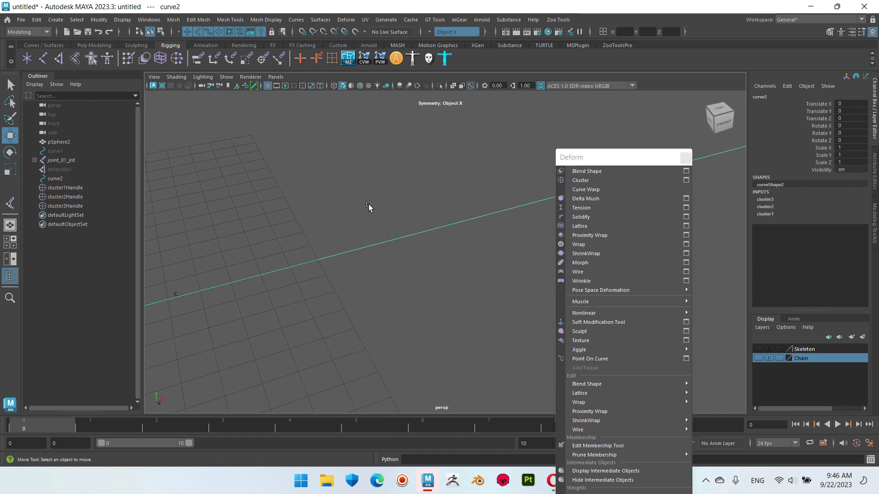
{"action": "left_click_drag", "start_coordinate": [369, 219], "coordinate": [399, 268]}
{"action": "key", "text": "g"}
Add clusters to cv[4] and cv[5].
{"action": "middle_click_drag", "start_coordinate": [494, 236], "coordinate": [354, 239], "text": "alt"}
{"action": "left_click", "coordinate": [401, 234]}
{"action": "right_click_drag", "start_coordinate": [420, 212], "coordinate": [346, 215]}
{"action": "left_click_drag", "start_coordinate": [334, 216], "coordinate": [396, 291]}
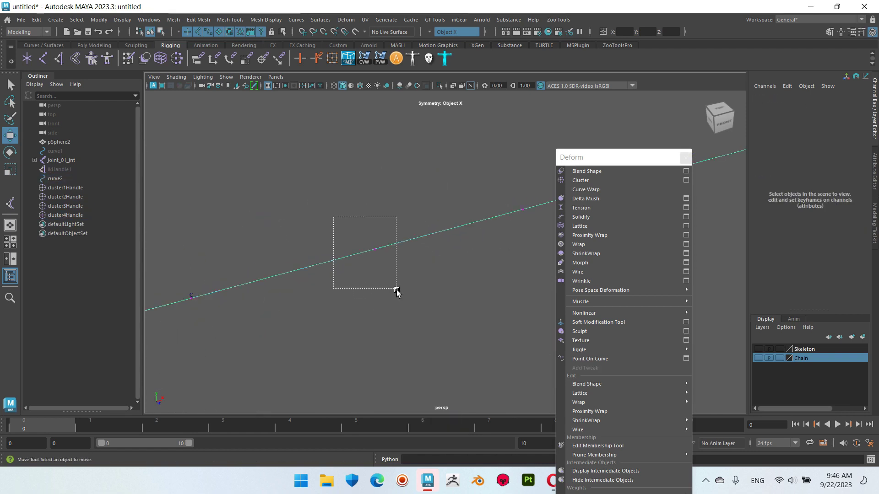
{"action": "key", "text": "g"}
{"action": "middle_click_drag", "start_coordinate": [473, 241], "coordinate": [343, 265], "text": "alt"}
{"action": "left_click", "coordinate": [348, 246]}
{"action": "right_click_drag", "start_coordinate": [393, 195], "coordinate": [346, 193]}
{"action": "left_click_drag", "start_coordinate": [333, 339], "coordinate": [279, 270]}
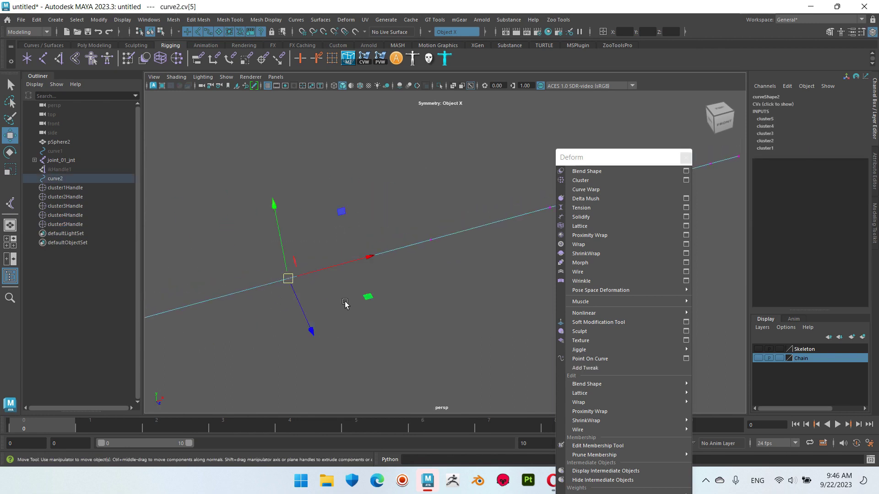
{"action": "key", "text": "g"}
Add clusters to cv[6], cv[7] and cv[8].
{"action": "left_click", "coordinate": [439, 239]}
{"action": "right_click_drag", "start_coordinate": [427, 216], "coordinate": [373, 223]}
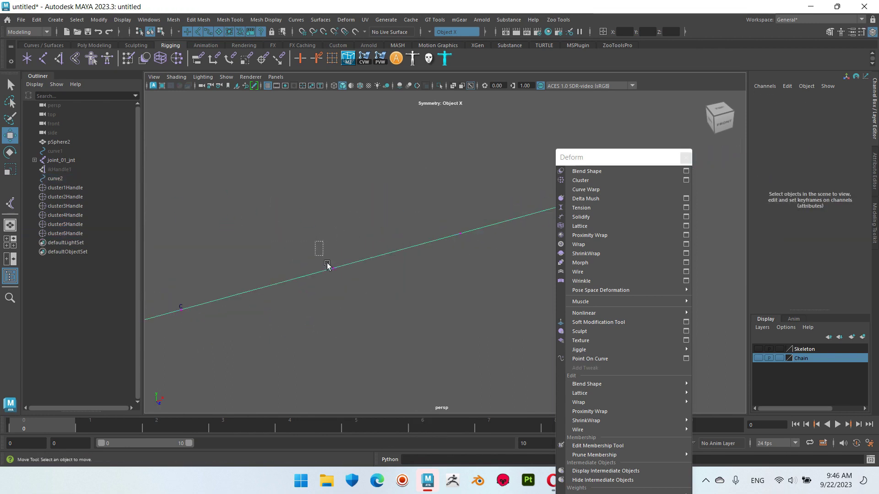
{"action": "left_click_drag", "start_coordinate": [322, 251], "coordinate": [372, 293]}
{"action": "key", "text": "g"}
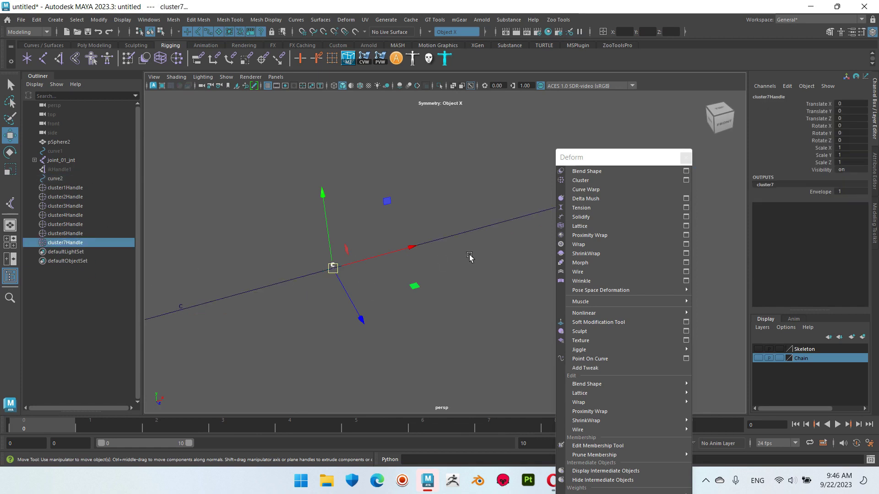
{"action": "left_click", "coordinate": [367, 260]}
{"action": "right_click_drag", "start_coordinate": [439, 229], "coordinate": [406, 214]}
{"action": "left_click_drag", "start_coordinate": [348, 238], "coordinate": [428, 305]}
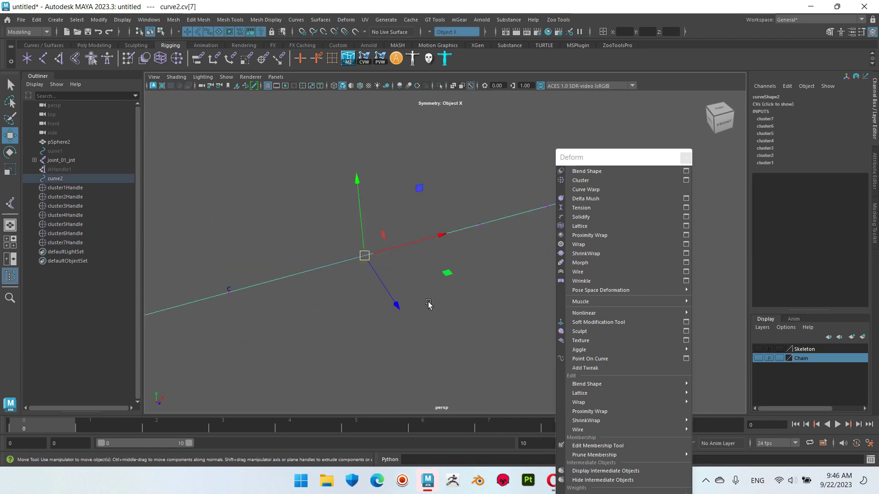
{"action": "key", "text": "g"}
{"action": "left_click", "coordinate": [363, 257]}
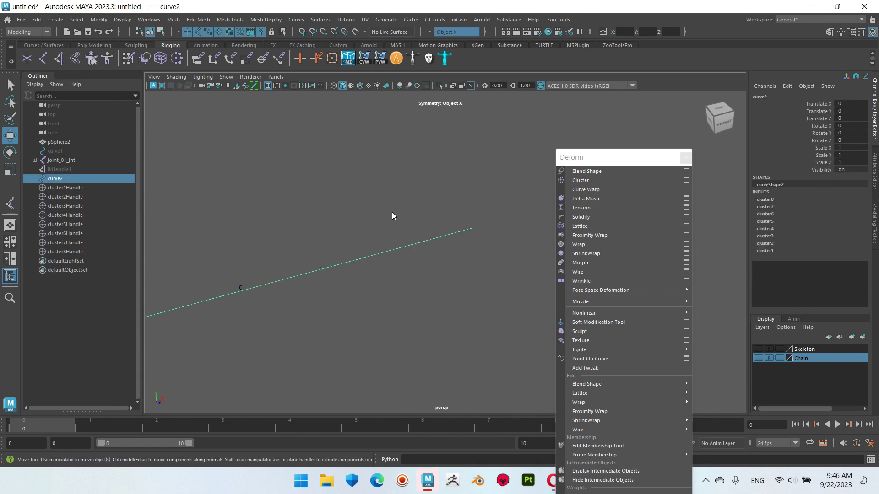
{"action": "left_click", "coordinate": [382, 237]}
{"action": "left_click_drag", "start_coordinate": [353, 235], "coordinate": [409, 308]}
{"action": "key", "text": "g"}
Cluster cv[9] and the end vertex cv[10], then close the floating Deform window.
{"action": "left_click", "coordinate": [426, 204]}
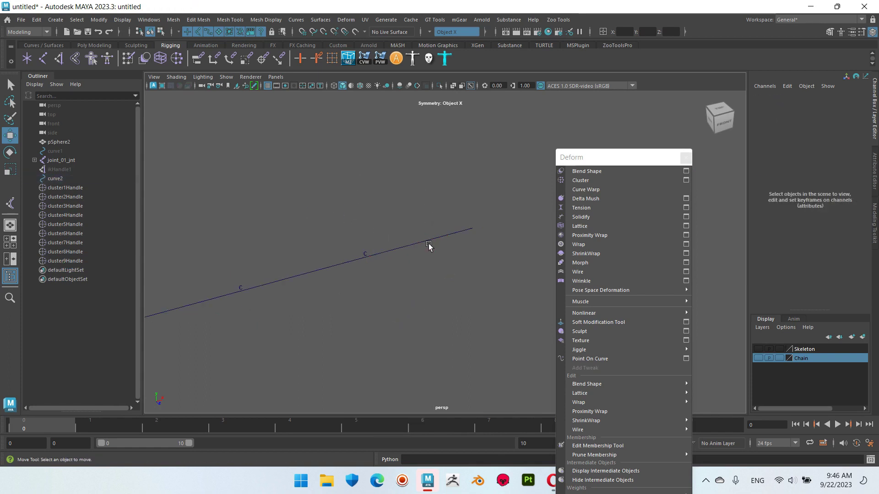
{"action": "left_click", "coordinate": [441, 244]}
{"action": "right_click_drag", "start_coordinate": [441, 244], "coordinate": [431, 193]}
{"action": "left_click_drag", "start_coordinate": [417, 220], "coordinate": [445, 274]}
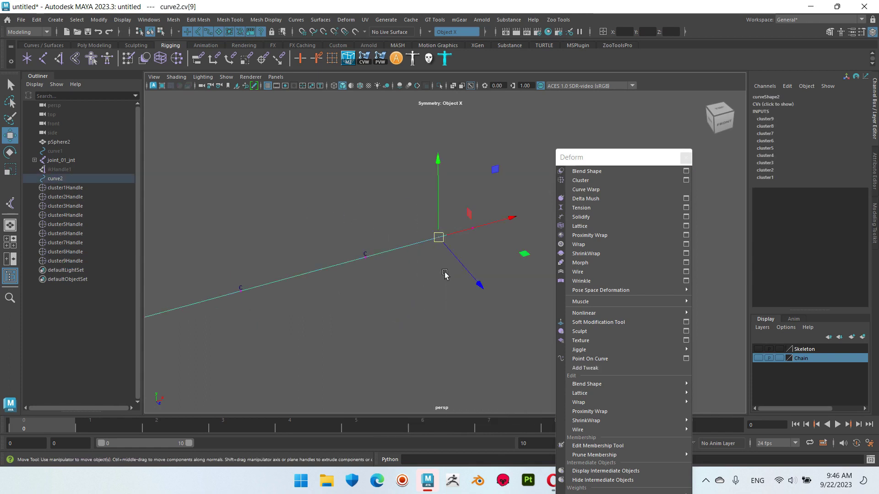
{"action": "key", "text": "g"}
{"action": "key", "text": "F8"}
{"action": "right_click", "coordinate": [505, 200]}
{"action": "right_click_drag", "start_coordinate": [512, 196], "coordinate": [467, 212]}
{"action": "left_click_drag", "start_coordinate": [467, 212], "coordinate": [490, 261]}
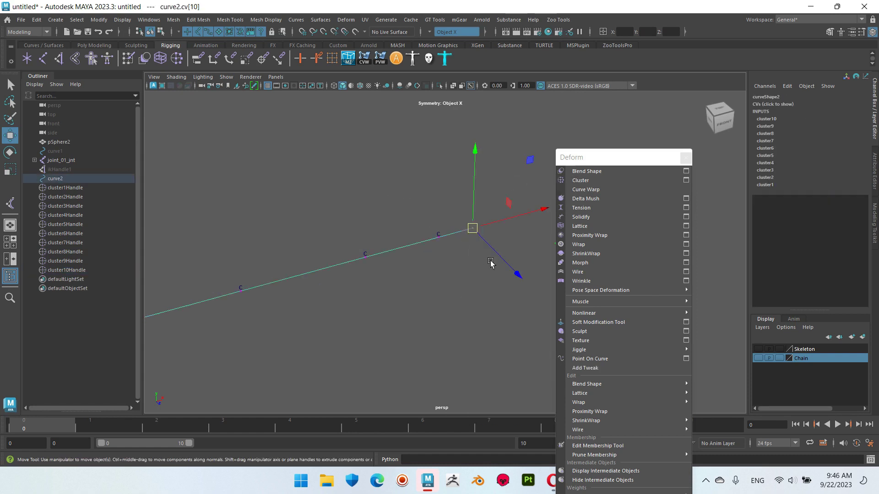
{"action": "key", "text": "g"}
{"action": "left_click", "coordinate": [686, 157]}
Hide curve2, show the Chain layer and set it to reference so it's unselectable.
{"action": "middle_click_drag", "start_coordinate": [363, 281], "coordinate": [412, 279], "text": "alt"}
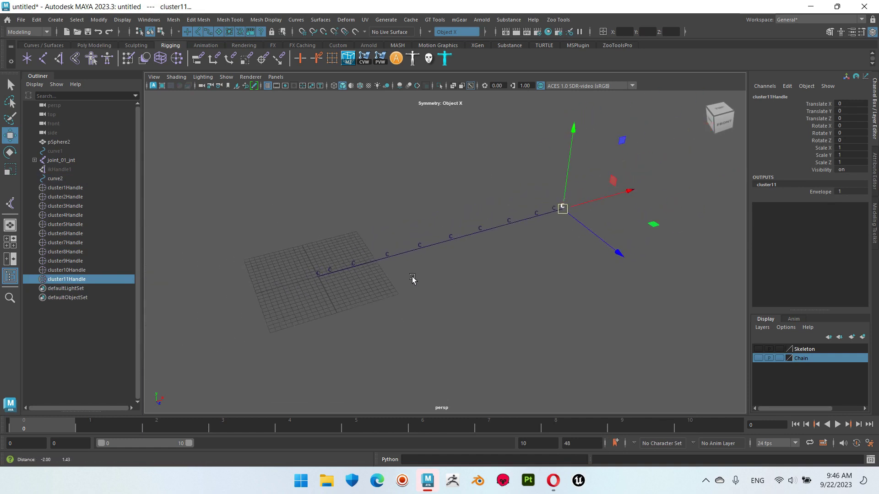
{"action": "left_click_drag", "start_coordinate": [412, 278], "coordinate": [271, 310], "text": "alt"}
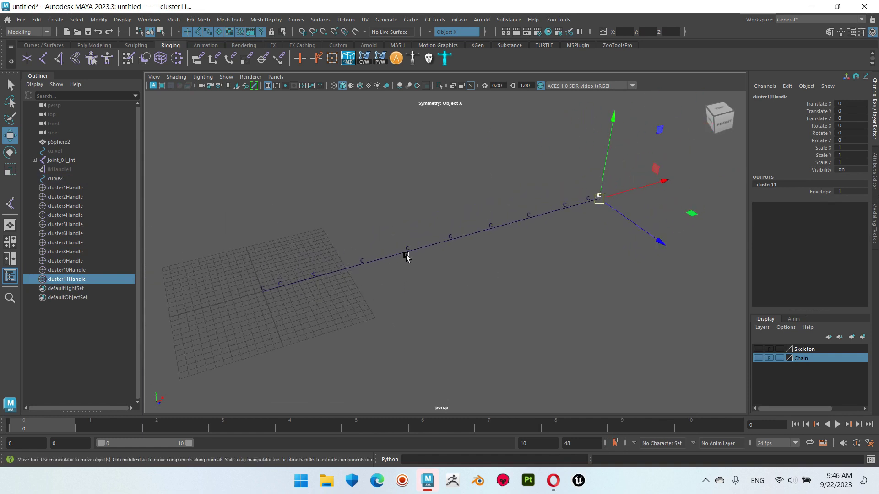
{"action": "left_click", "coordinate": [713, 305]}
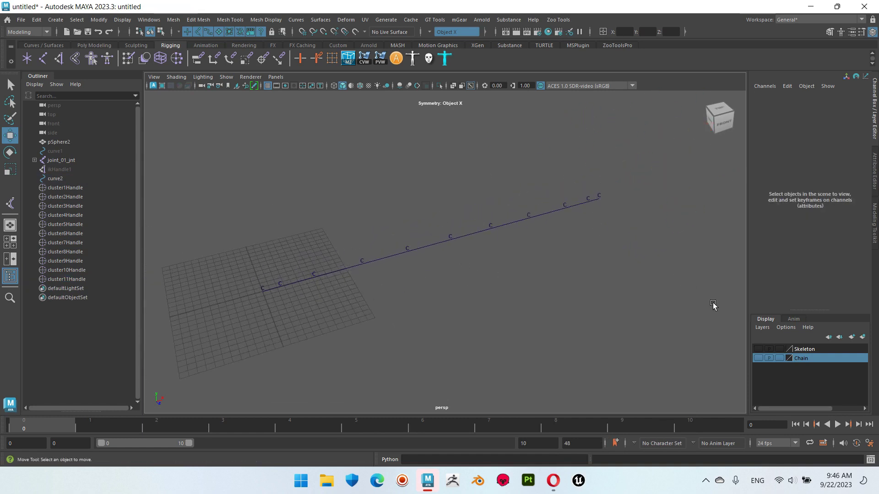
{"action": "left_click", "coordinate": [55, 179]}
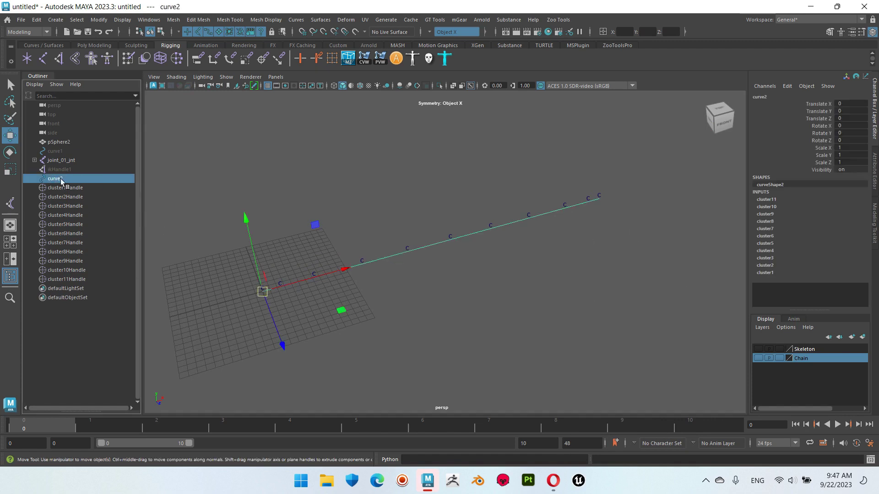
{"action": "key", "text": "ctrl+h"}
{"action": "left_click", "coordinate": [765, 359]}
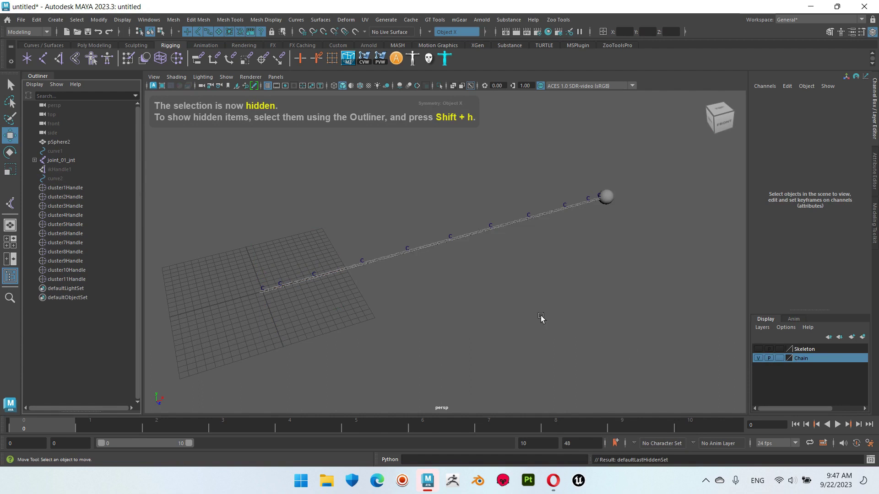
{"action": "left_click_drag", "start_coordinate": [398, 114], "coordinate": [665, 288]}
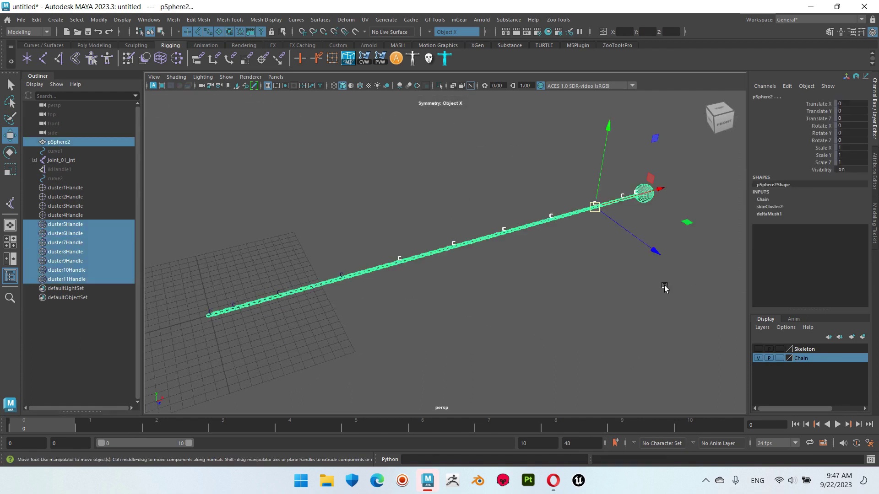
{"action": "left_click", "coordinate": [780, 358]}
Test-bend the chain by moving the end cluster handles, then undo both moves.
{"action": "left_click_drag", "start_coordinate": [440, 174], "coordinate": [708, 313]}
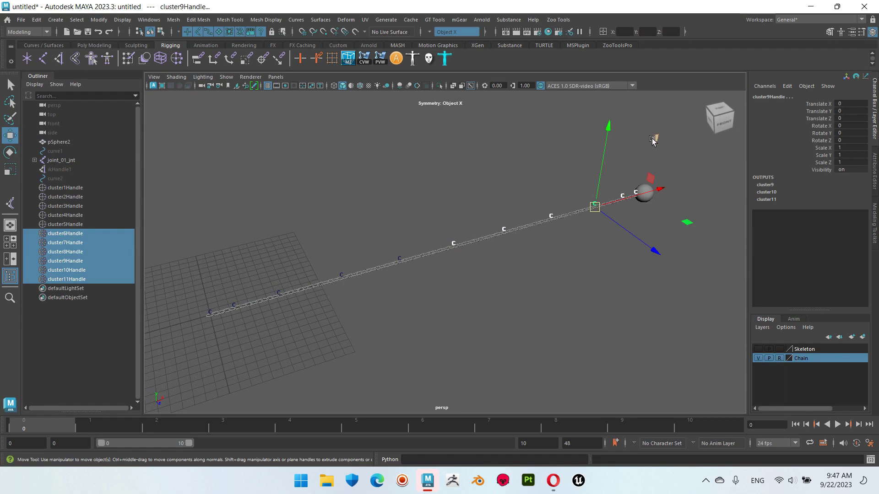
{"action": "left_click_drag", "start_coordinate": [652, 139], "coordinate": [643, 104]}
{"action": "left_click_drag", "start_coordinate": [478, 111], "coordinate": [599, 188]}
{"action": "left_click_drag", "start_coordinate": [643, 104], "coordinate": [450, 89]}
{"action": "key", "text": "ctrl+z"}
{"action": "key", "text": "ctrl+z"}
{"action": "key", "text": "ctrl+z"}
{"action": "key", "text": "ctrl+z"}
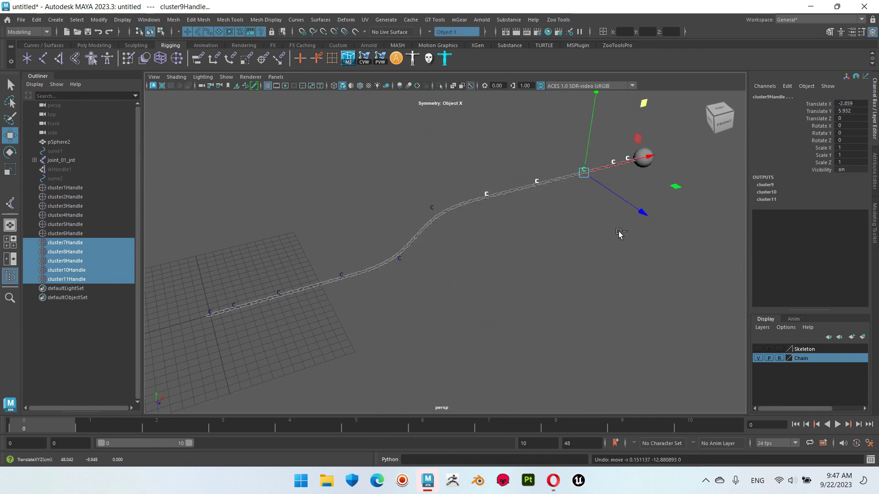
{"action": "key", "text": "ctrl+z"}
{"action": "key", "text": "ctrl+z"}
{"action": "key", "text": "ctrl+z"}
{"action": "key", "text": "ctrl+z"}
{"action": "key", "text": "space"}
{"action": "key", "text": "space"}
{"action": "scroll", "coordinate": [584, 302], "scroll_direction": "up", "scroll_amount": 2}
{"action": "scroll", "coordinate": [663, 318], "scroll_direction": "up", "scroll_amount": 2}
{"action": "left_click_drag", "start_coordinate": [545, 238], "coordinate": [595, 289]}
{"action": "mouse_move", "coordinate": [605, 280]}
{"action": "middle_mouse_down"}
{"action": "mouse_move", "coordinate": [493, 189]}
{"action": "mouse_move", "coordinate": [652, 266]}
{"action": "mouse_move", "coordinate": [588, 178]}
{"action": "middle_mouse_up"}
{"action": "left_click_drag", "start_coordinate": [696, 249], "coordinate": [714, 279]}
{"action": "mouse_move", "coordinate": [707, 275]}
{"action": "middle_mouse_down"}
{"action": "mouse_move", "coordinate": [608, 304]}
{"action": "mouse_move", "coordinate": [605, 190]}
{"action": "middle_mouse_up"}
{"action": "left_click_drag", "start_coordinate": [714, 237], "coordinate": [747, 303]}
{"action": "mouse_move", "coordinate": [541, 275]}
{"action": "middle_mouse_down"}
{"action": "mouse_move", "coordinate": [619, 277]}
{"action": "mouse_move", "coordinate": [514, 244]}
{"action": "mouse_move", "coordinate": [629, 255]}
{"action": "middle_mouse_up"}
{"action": "left_click_drag", "start_coordinate": [451, 202], "coordinate": [483, 232]}
{"action": "middle_click_drag", "start_coordinate": [483, 232], "coordinate": [405, 378]}
{"action": "left_click_drag", "start_coordinate": [373, 201], "coordinate": [395, 216]}
{"action": "middle_click_drag", "start_coordinate": [395, 216], "coordinate": [351, 273]}
{"action": "middle_click_drag", "start_coordinate": [402, 153], "coordinate": [395, 220]}
{"action": "left_click_drag", "start_coordinate": [534, 202], "coordinate": [559, 220]}
{"action": "mouse_move", "coordinate": [559, 220]}
{"action": "middle_mouse_down"}
{"action": "mouse_move", "coordinate": [517, 286]}
{"action": "mouse_move", "coordinate": [516, 252]}
{"action": "mouse_move", "coordinate": [507, 299]}
{"action": "mouse_move", "coordinate": [426, 266]}
{"action": "mouse_move", "coordinate": [497, 282]}
{"action": "middle_mouse_up"}
{"action": "middle_click_drag", "start_coordinate": [683, 284], "coordinate": [799, 303], "text": "alt"}
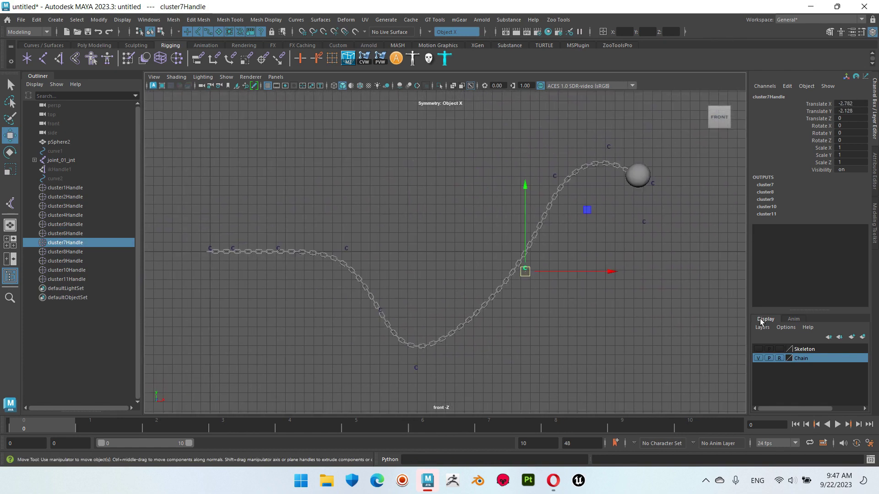
{"action": "middle_click_drag", "start_coordinate": [671, 339], "coordinate": [524, 287], "text": "alt"}
{"action": "scroll", "coordinate": [442, 261], "scroll_direction": "down", "scroll_amount": 2}
{"action": "left_click", "coordinate": [440, 262]}
{"action": "middle_click_drag", "start_coordinate": [440, 262], "coordinate": [369, 223]}
{"action": "left_click_drag", "start_coordinate": [320, 232], "coordinate": [340, 265]}
{"action": "middle_click_drag", "start_coordinate": [323, 238], "coordinate": [332, 233]}
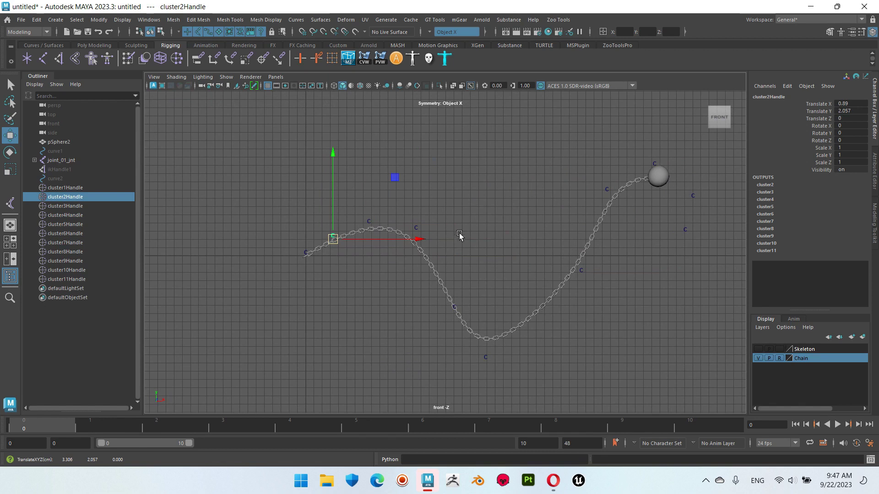
{"action": "left_click_drag", "start_coordinate": [552, 250], "coordinate": [631, 329]}
{"action": "middle_click_drag", "start_coordinate": [582, 275], "coordinate": [588, 300]}
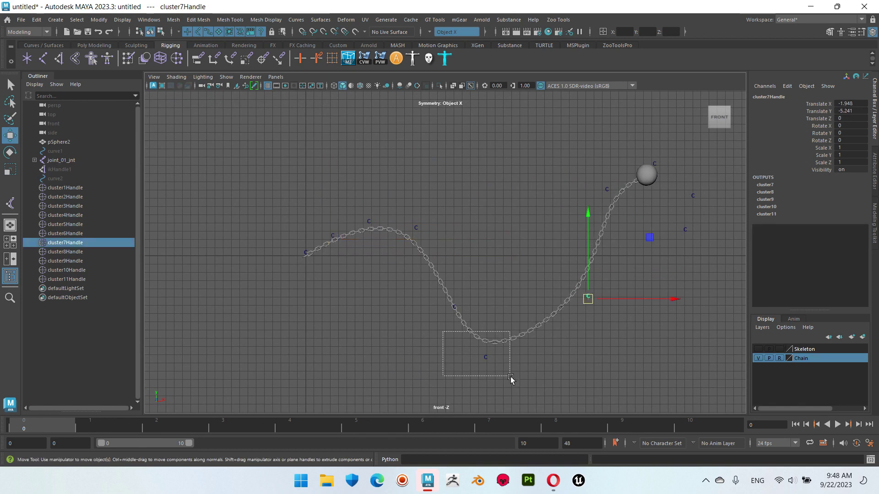
{"action": "left_click_drag", "start_coordinate": [442, 333], "coordinate": [510, 379]}
{"action": "left_click_drag", "start_coordinate": [446, 300], "coordinate": [462, 316]}
{"action": "middle_click_drag", "start_coordinate": [463, 316], "coordinate": [448, 305]}
{"action": "left_click", "coordinate": [485, 357]}
{"action": "middle_click_drag", "start_coordinate": [485, 357], "coordinate": [510, 348]}
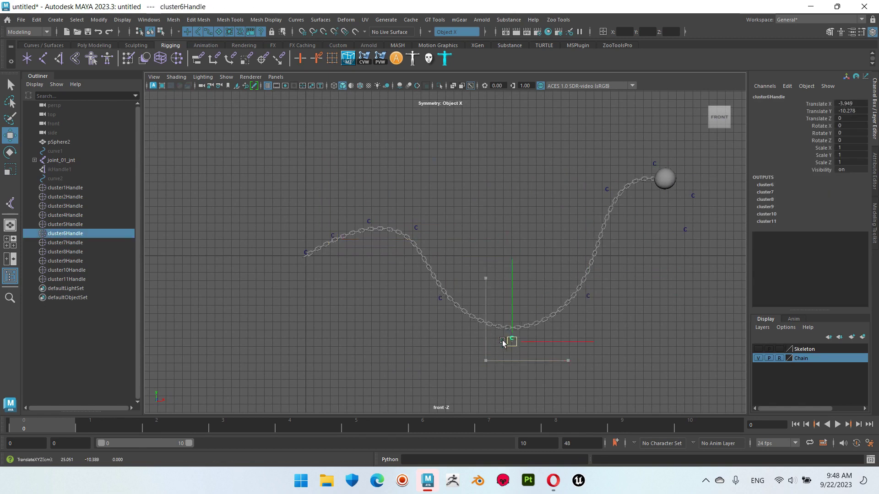
{"action": "left_click", "coordinate": [655, 164]}
{"action": "middle_click_drag", "start_coordinate": [654, 173], "coordinate": [677, 205]}
{"action": "left_click", "coordinate": [693, 196]}
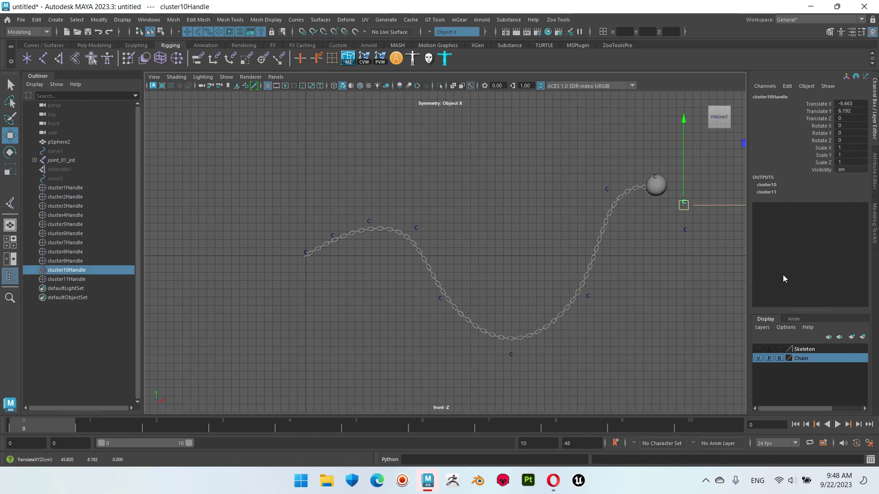
{"action": "key", "text": "ctrl+z"}
{"action": "key", "text": "ctrl+z"}
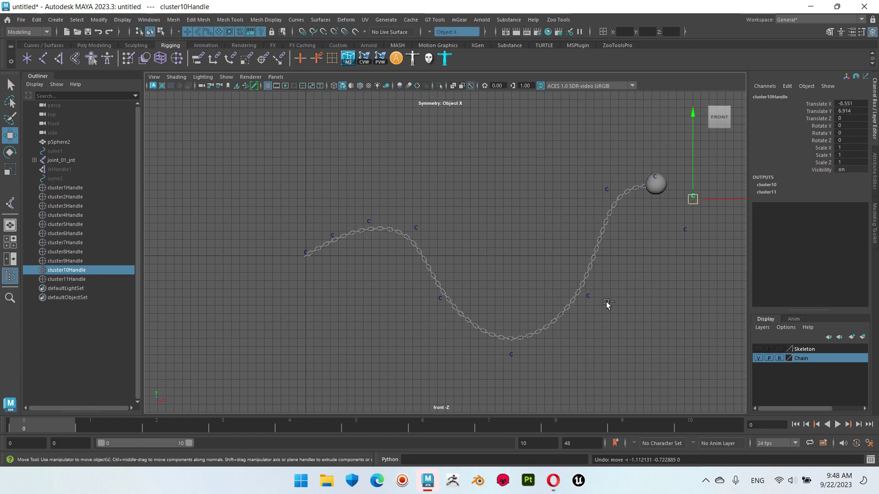
{"action": "key", "text": "ctrl+z"}
{"action": "key", "text": "ctrl+z"}
{"action": "key", "text": "ctrl+z"}
{"action": "key", "text": "ctrl+z"}
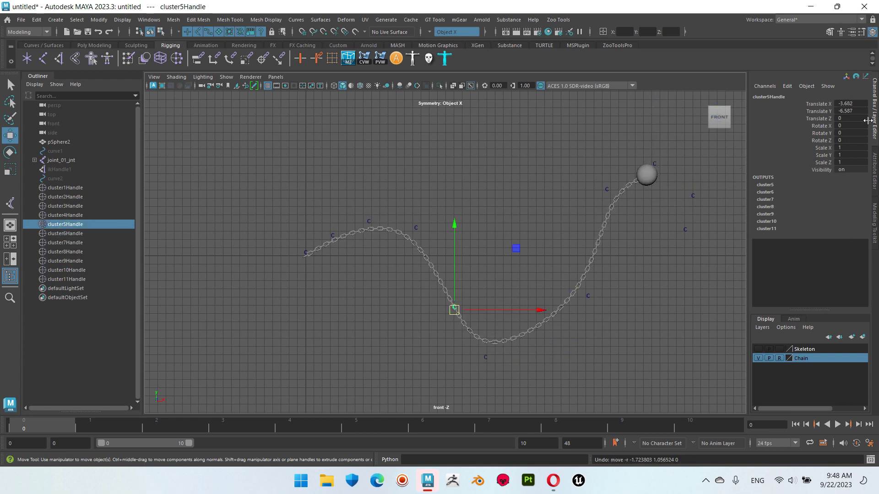
{"action": "key", "text": "ctrl+z"}
{"action": "key", "text": "ctrl+z"}
{"action": "key", "text": "ctrl+z"}
{"action": "key", "text": "ctrl+z"}
{"action": "key", "text": "ctrl+z"}
{"action": "key", "text": "ctrl+z"}
{"action": "key", "text": "ctrl+z"}
{"action": "key", "text": "ctrl+z"}
{"action": "key", "text": "ctrl+z"}
{"action": "key", "text": "ctrl+z"}
{"action": "key", "text": "ctrl+z"}
{"action": "key", "text": "ctrl+z"}
{"action": "key", "text": "ctrl+z"}
{"action": "key", "text": "ctrl+z"}
{"action": "key", "text": "ctrl+z"}
{"action": "key", "text": "ctrl+z"}
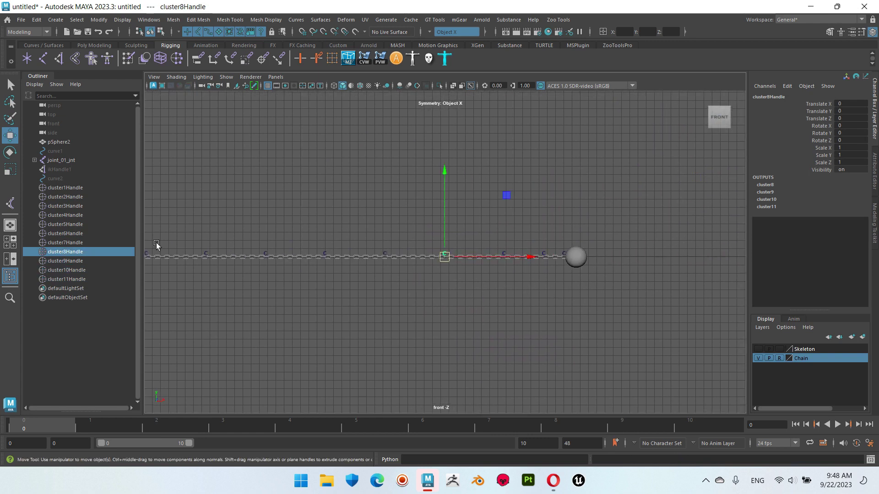
{"action": "key", "text": "ctrl+z"}
{"action": "key", "text": "ctrl+z"}
{"action": "key", "text": "ctrl+z"}
{"action": "key", "text": "ctrl+z"}
{"action": "left_click_drag", "start_coordinate": [506, 284], "coordinate": [436, 324], "text": "alt"}
Hide the Chain layer and create a circle controller with mz_ctrlCreator.
{"action": "scroll", "coordinate": [530, 275], "scroll_direction": "up", "scroll_amount": 5}
{"action": "mouse_move", "coordinate": [491, 316]}
{"action": "left_mouse_down", "text": "alt"}
{"action": "mouse_move", "coordinate": [457, 290]}
{"action": "mouse_move", "coordinate": [487, 329]}
{"action": "mouse_move", "coordinate": [440, 338]}
{"action": "mouse_move", "coordinate": [304, 163]}
{"action": "left_mouse_up", "text": "alt"}
{"action": "left_click", "coordinate": [758, 358]}
{"action": "left_click", "coordinate": [302, 352]}
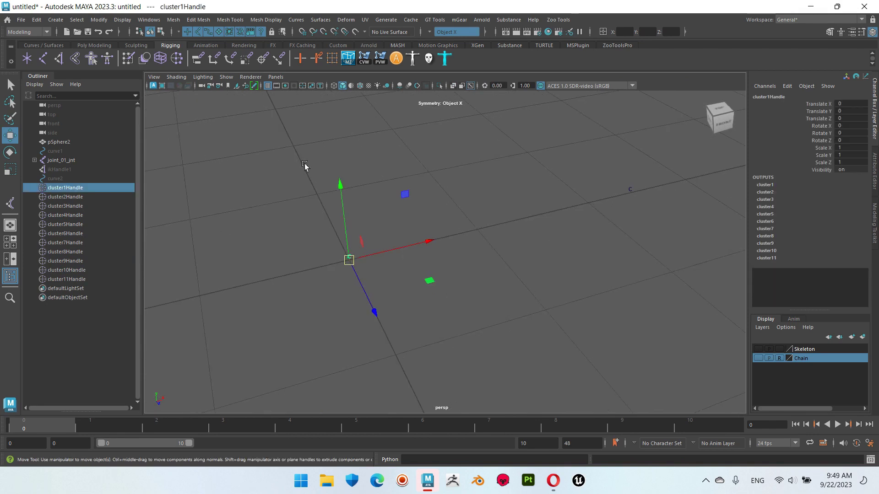
{"action": "left_click", "coordinate": [349, 59]}
{"action": "left_click_drag", "start_coordinate": [129, 97], "coordinate": [184, 78]}
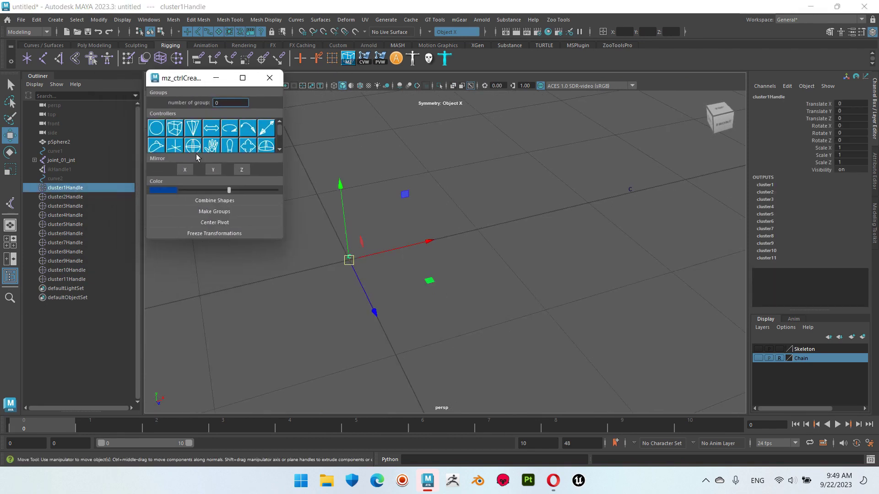
{"action": "left_click", "coordinate": [159, 130]}
Set the new circle curve3's Rotate Z to 90.
{"action": "scroll", "coordinate": [631, 284], "scroll_direction": "down", "scroll_amount": 3}
{"action": "scroll", "coordinate": [526, 266], "scroll_direction": "down", "scroll_amount": 3}
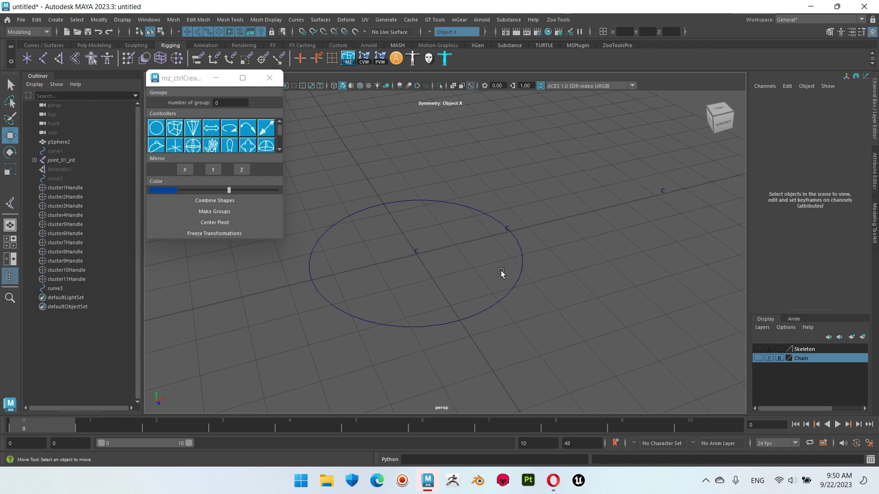
{"action": "left_click", "coordinate": [522, 276]}
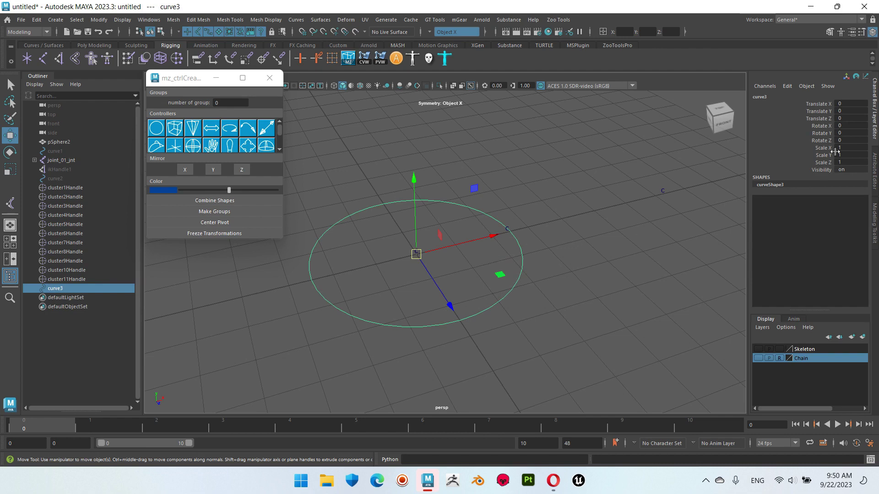
{"action": "left_click", "coordinate": [876, 177]}
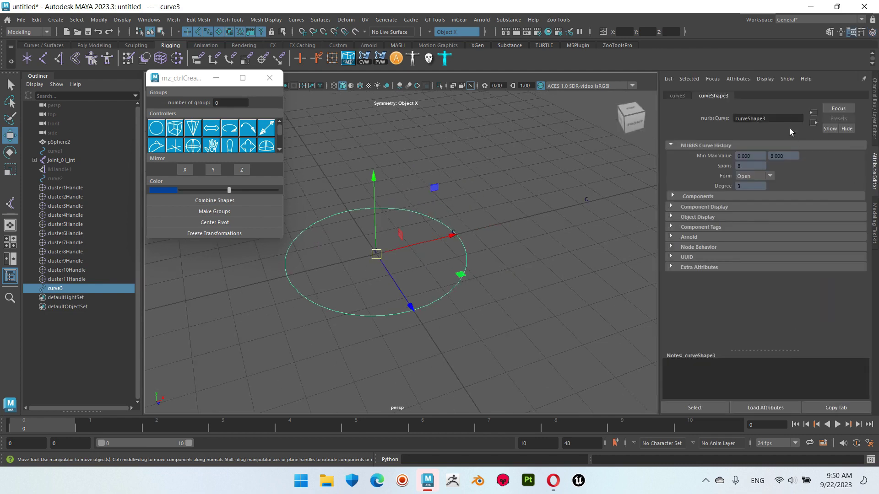
{"action": "left_click", "coordinate": [875, 108]}
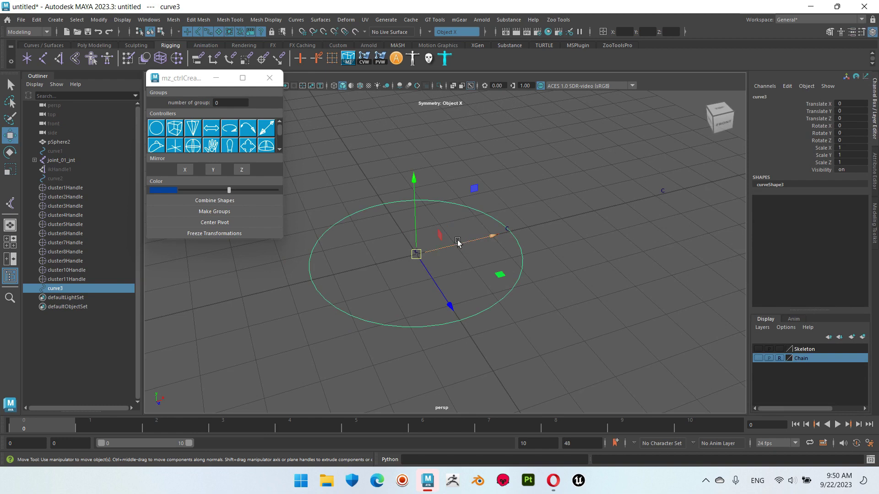
{"action": "key", "text": "e"}
{"action": "double_click", "coordinate": [850, 141]}
{"action": "type", "text": "90"}
{"action": "key", "text": "Return"}
Scale curve3 down to 0.11.
{"action": "mouse_move", "coordinate": [447, 290]}
{"action": "left_mouse_down", "text": "alt"}
{"action": "mouse_move", "coordinate": [544, 314]}
{"action": "mouse_move", "coordinate": [586, 233]}
{"action": "left_mouse_up", "text": "alt"}
{"action": "key", "text": "r"}
{"action": "left_click_drag", "start_coordinate": [419, 271], "coordinate": [279, 271]}
{"action": "middle_click_drag", "start_coordinate": [279, 271], "coordinate": [554, 263], "text": "alt"}
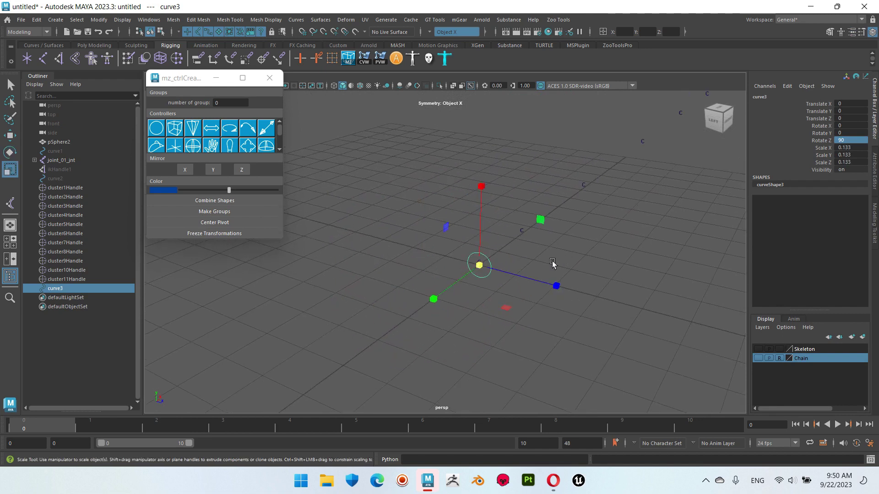
{"action": "mouse_move", "coordinate": [480, 268]}
{"action": "left_mouse_down"}
{"action": "mouse_move", "coordinate": [520, 301]}
{"action": "mouse_move", "coordinate": [489, 310]}
{"action": "mouse_move", "coordinate": [542, 282]}
{"action": "mouse_move", "coordinate": [627, 276]}
{"action": "mouse_move", "coordinate": [498, 244]}
{"action": "left_mouse_up"}
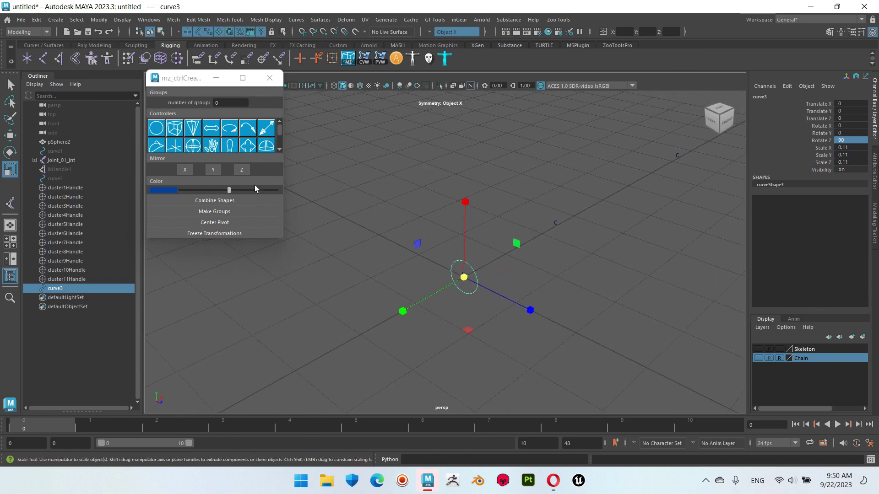
{"action": "left_click_drag", "start_coordinate": [229, 78], "coordinate": [211, 112]}
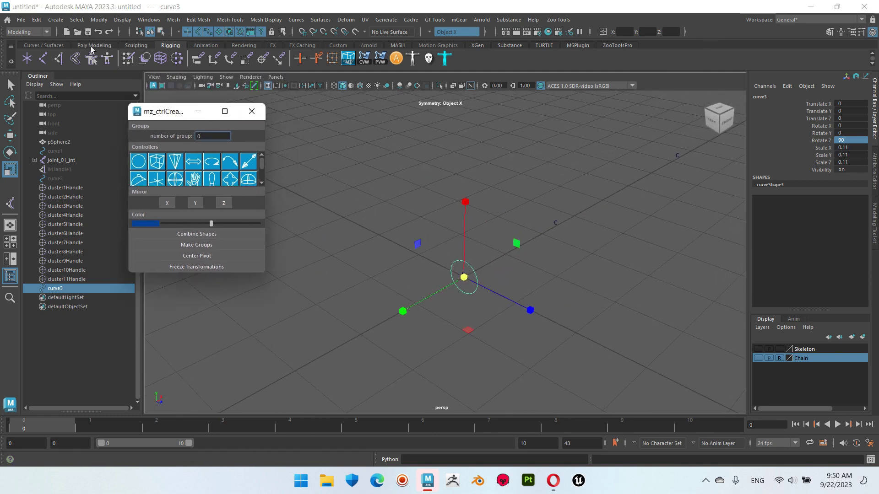
Freeze the circle controller's transformations, turn on point snapping and select curve3 with the Move tool.
{"action": "left_click", "coordinate": [94, 45]}
{"action": "left_click", "coordinate": [330, 59]}
{"action": "mouse_move", "coordinate": [528, 300]}
{"action": "left_mouse_down", "text": "alt"}
{"action": "mouse_move", "coordinate": [577, 298]}
{"action": "mouse_move", "coordinate": [500, 298]}
{"action": "mouse_move", "coordinate": [505, 242]}
{"action": "mouse_move", "coordinate": [402, 276]}
{"action": "mouse_move", "coordinate": [506, 236]}
{"action": "mouse_move", "coordinate": [477, 272]}
{"action": "left_mouse_up", "text": "alt"}
{"action": "left_click", "coordinate": [324, 31]}
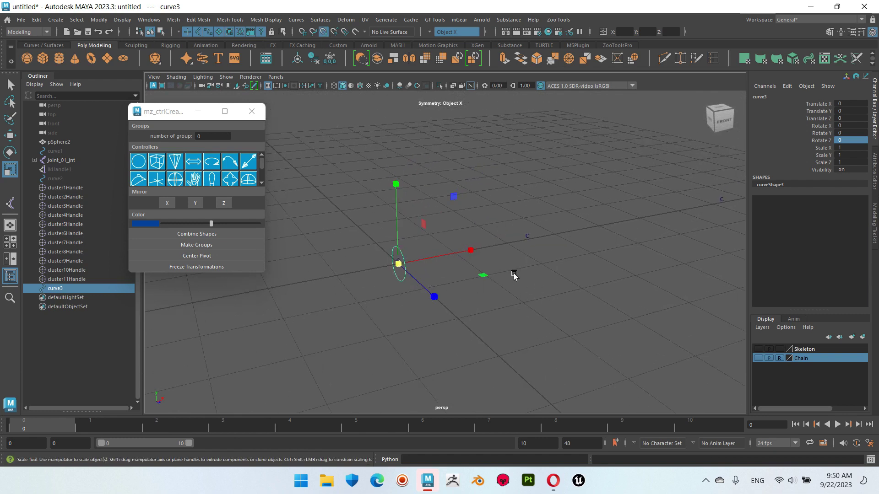
{"action": "left_click", "coordinate": [514, 275]}
{"action": "key", "text": "w"}
{"action": "left_click", "coordinate": [403, 281]}
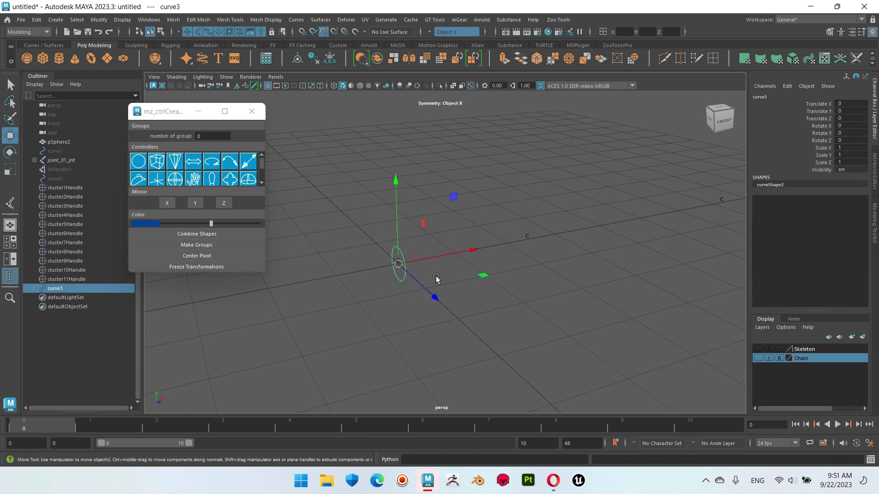
Duplicate the circle into curve4 to curve7, moving copies along X (curve5 at 7.25, curve7 at 21.75).
{"action": "key", "text": "ctrl+d"}
{"action": "mouse_move", "coordinate": [398, 262]}
{"action": "left_mouse_down"}
{"action": "mouse_move", "coordinate": [522, 251]}
{"action": "mouse_move", "coordinate": [410, 341]}
{"action": "left_mouse_up"}
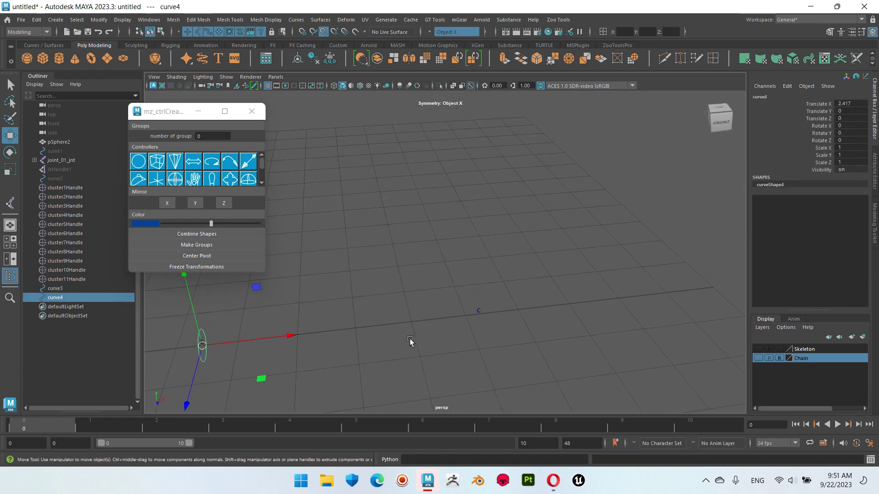
{"action": "key", "text": "ctrl+d"}
{"action": "left_click_drag", "start_coordinate": [205, 344], "coordinate": [451, 322]}
{"action": "mouse_move", "coordinate": [612, 313]}
{"action": "left_mouse_down", "text": "alt"}
{"action": "mouse_move", "coordinate": [463, 313]}
{"action": "mouse_move", "coordinate": [249, 332]}
{"action": "mouse_move", "coordinate": [464, 306]}
{"action": "mouse_move", "coordinate": [384, 308]}
{"action": "mouse_move", "coordinate": [304, 333]}
{"action": "left_mouse_up", "text": "alt"}
{"action": "key", "text": "ctrl+d"}
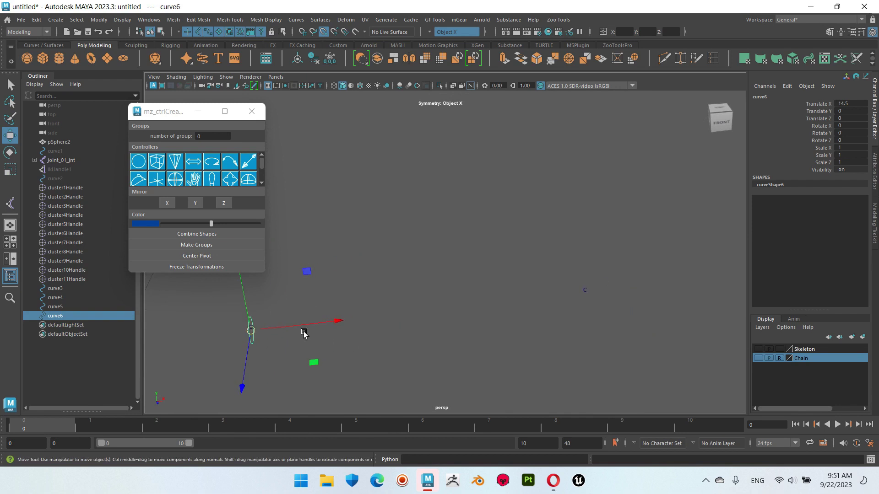
{"action": "key", "text": "ctrl+d"}
{"action": "mouse_move", "coordinate": [251, 331]}
{"action": "left_mouse_down"}
{"action": "mouse_move", "coordinate": [586, 296]}
{"action": "mouse_move", "coordinate": [453, 320]}
{"action": "mouse_move", "coordinate": [516, 316]}
{"action": "mouse_move", "coordinate": [367, 333]}
{"action": "left_mouse_up"}
Continue duplicating circles curve8 to curve13, each stepped 7.25 along X up to X 58.
{"action": "key", "text": "ctrl+d"}
{"action": "mouse_move", "coordinate": [255, 334]}
{"action": "left_mouse_down"}
{"action": "mouse_move", "coordinate": [624, 313]}
{"action": "mouse_move", "coordinate": [290, 347]}
{"action": "mouse_move", "coordinate": [448, 329]}
{"action": "left_mouse_up"}
{"action": "key", "text": "ctrl+z"}
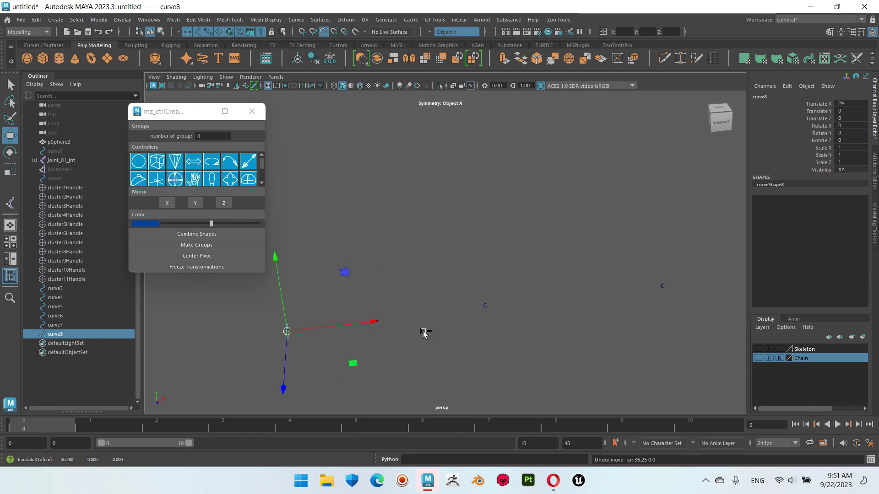
{"action": "key", "text": "shift+d"}
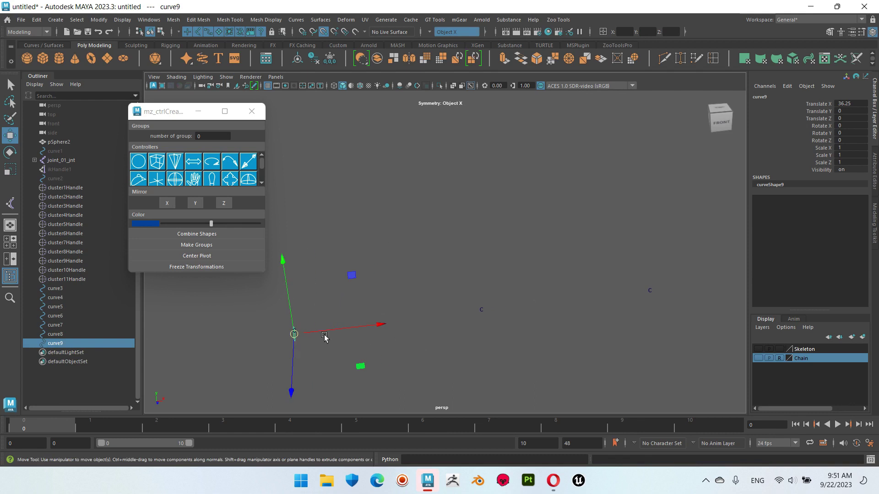
{"action": "key", "text": "shift+d"}
{"action": "key", "text": "shift+d"}
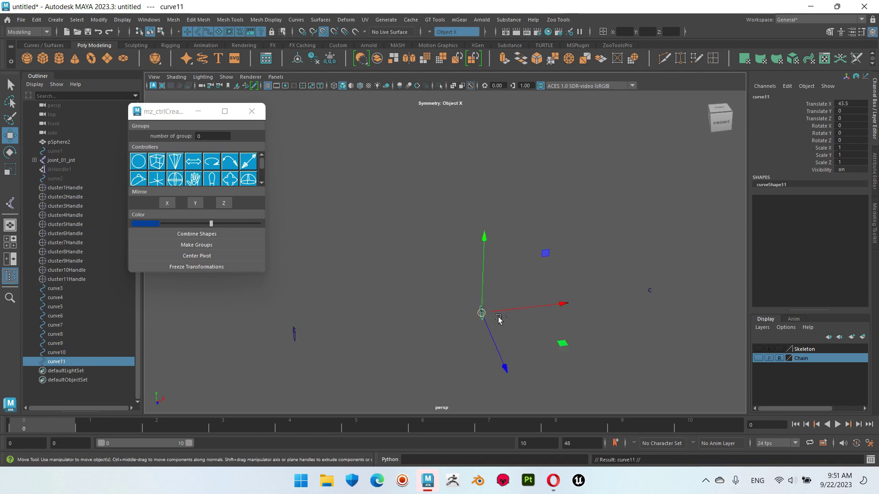
{"action": "middle_click_drag", "start_coordinate": [645, 296], "coordinate": [293, 323], "text": "alt"}
{"action": "key", "text": "ctrl+d"}
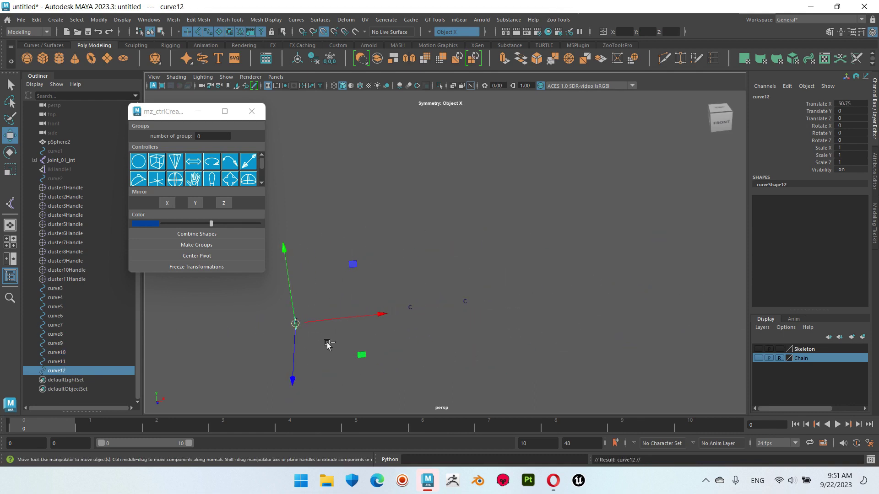
{"action": "left_click_drag", "start_coordinate": [295, 324], "coordinate": [465, 304]}
{"action": "key", "text": "ctrl+d"}
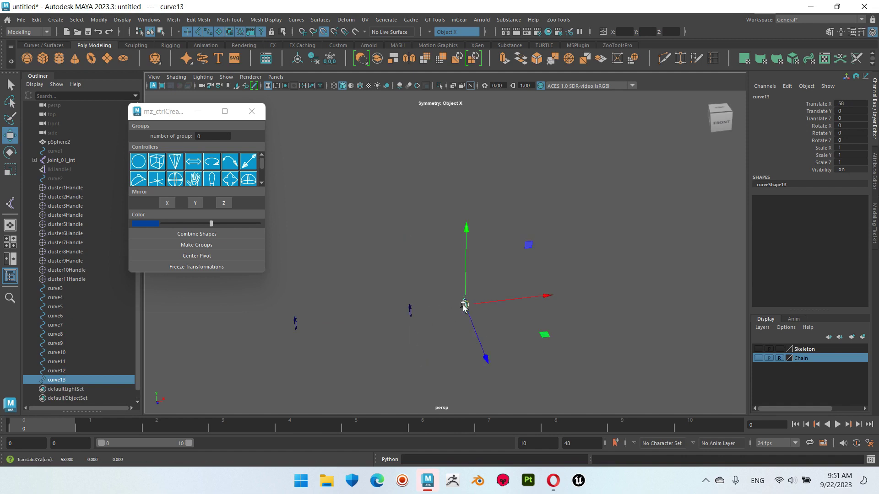
Group the eleven cluster handles into a group named Gr_Cluster and hide it.
{"action": "left_click", "coordinate": [624, 315]}
{"action": "mouse_move", "coordinate": [624, 316]}
{"action": "left_mouse_down", "text": "alt"}
{"action": "mouse_move", "coordinate": [633, 231]}
{"action": "mouse_move", "coordinate": [375, 269]}
{"action": "mouse_move", "coordinate": [479, 275]}
{"action": "mouse_move", "coordinate": [447, 288]}
{"action": "mouse_move", "coordinate": [320, 256]}
{"action": "left_mouse_up", "text": "alt"}
{"action": "mouse_move", "coordinate": [65, 188]}
{"action": "left_mouse_down"}
{"action": "mouse_move", "coordinate": [84, 232]}
{"action": "mouse_move", "coordinate": [81, 279]}
{"action": "left_mouse_up"}
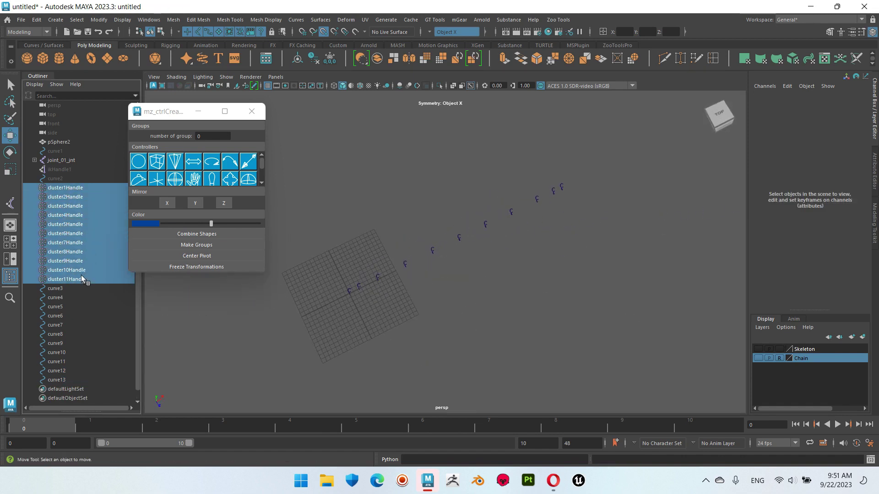
{"action": "key", "text": "ctrl+g"}
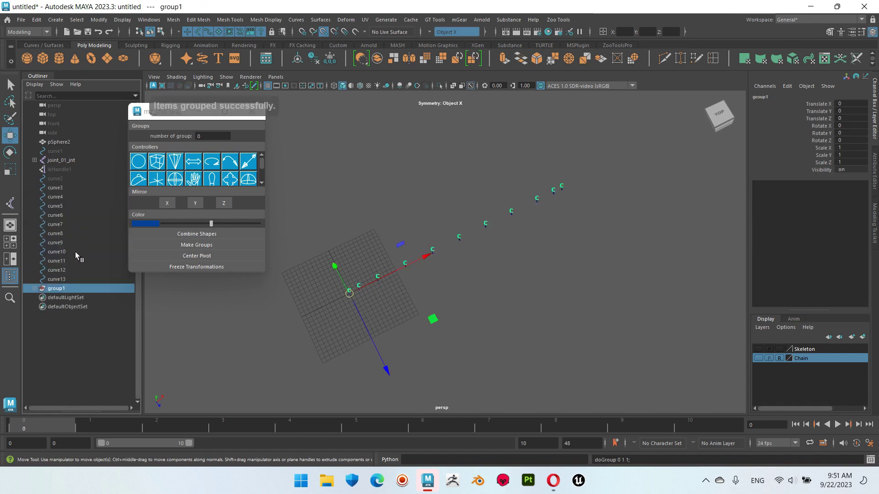
{"action": "double_click", "coordinate": [67, 289]}
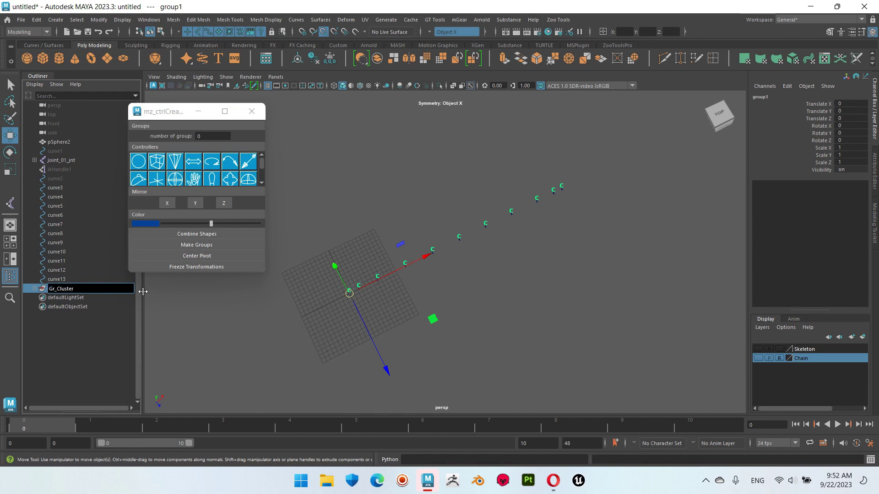
{"action": "key", "text": "Return"}
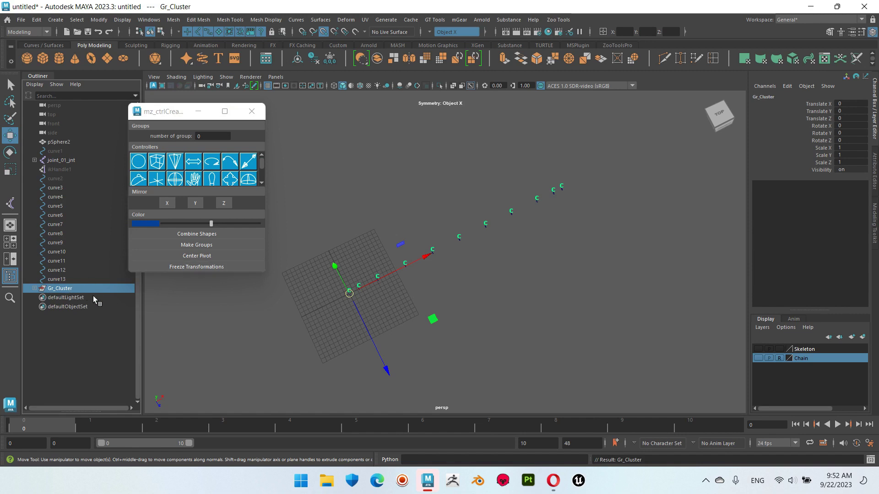
{"action": "key", "text": "ctrl+h"}
Parent curve13 under curve12, curve12 under curve11, curve11 under curve10, and curve10 under curve9.
{"action": "mouse_move", "coordinate": [508, 282]}
{"action": "left_mouse_down", "text": "alt"}
{"action": "mouse_move", "coordinate": [480, 239]}
{"action": "mouse_move", "coordinate": [604, 277]}
{"action": "mouse_move", "coordinate": [620, 229]}
{"action": "left_mouse_up", "text": "alt"}
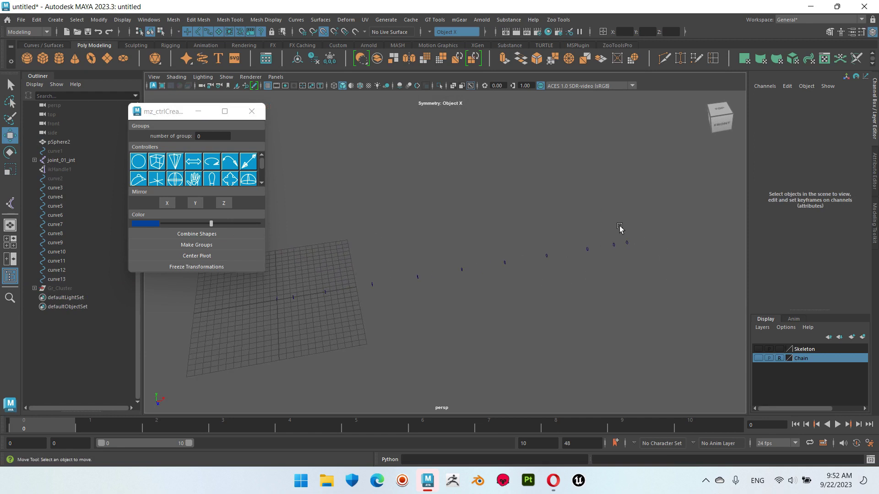
{"action": "left_click", "coordinate": [626, 242]}
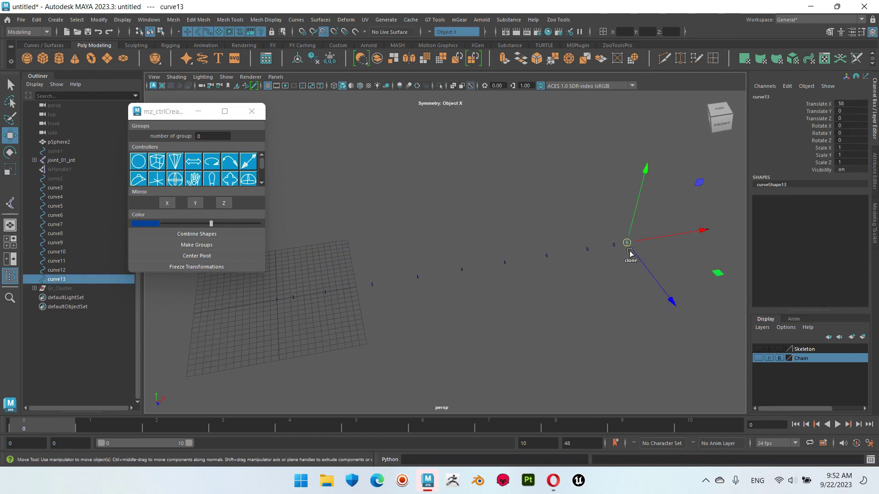
{"action": "left_click_drag", "start_coordinate": [611, 240], "coordinate": [620, 257], "text": "shift"}
{"action": "key", "text": "p"}
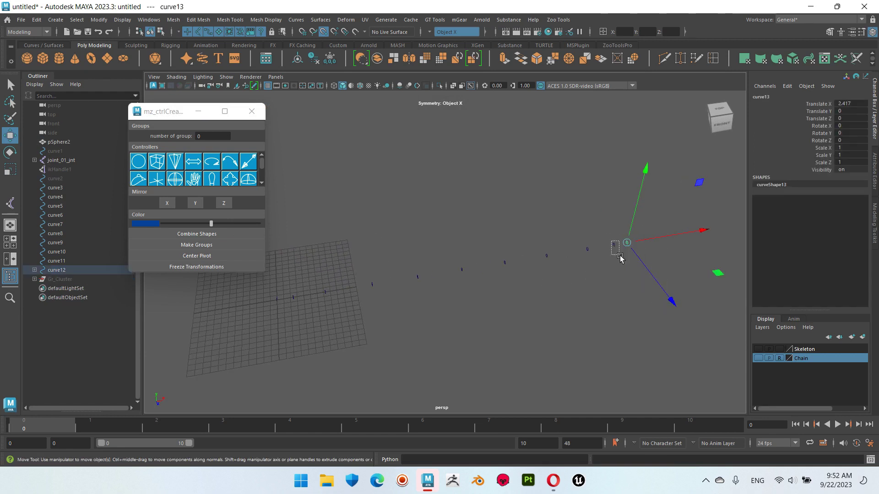
{"action": "left_click", "coordinate": [586, 250], "text": "shift"}
{"action": "key", "text": "p"}
{"action": "left_click", "coordinate": [595, 264]}
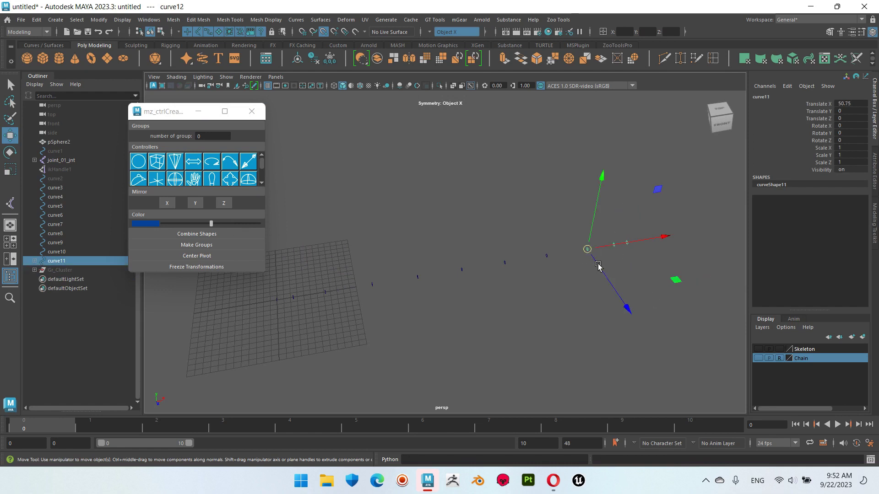
{"action": "left_click", "coordinate": [546, 255], "text": "shift"}
{"action": "key", "text": "p"}
{"action": "left_click_drag", "start_coordinate": [545, 240], "coordinate": [556, 274]}
{"action": "left_click_drag", "start_coordinate": [503, 252], "coordinate": [512, 274]}
{"action": "key", "text": "p"}
Parent curve9 under curve8, curve8 under curve7, and curve7 under curve6.
{"action": "left_click_drag", "start_coordinate": [457, 260], "coordinate": [474, 281], "text": "shift"}
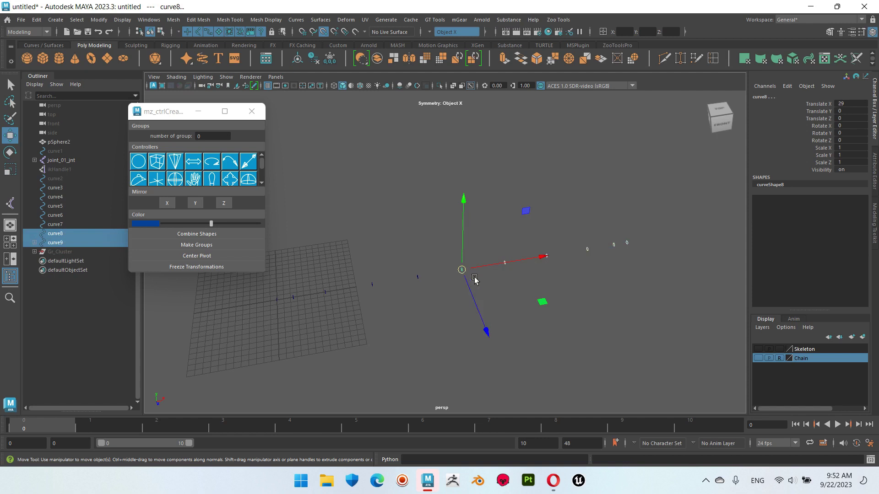
{"action": "key", "text": "p"}
{"action": "left_click", "coordinate": [461, 270]}
{"action": "left_click_drag", "start_coordinate": [405, 270], "coordinate": [435, 280], "text": "shift"}
{"action": "key", "text": "p"}
{"action": "left_click", "coordinate": [417, 276]}
{"action": "left_click_drag", "start_coordinate": [369, 275], "coordinate": [386, 293], "text": "shift"}
{"action": "key", "text": "p"}
Parent curve6 under curve5, curve5 under curve4, and curve4 under curve3.
{"action": "middle_click_drag", "start_coordinate": [386, 285], "coordinate": [515, 282], "text": "alt"}
{"action": "left_click", "coordinate": [471, 276]}
{"action": "left_click_drag", "start_coordinate": [437, 274], "coordinate": [454, 295], "text": "shift"}
{"action": "key", "text": "p"}
{"action": "left_click", "coordinate": [441, 272]}
{"action": "left_click_drag", "start_coordinate": [398, 266], "coordinate": [427, 295], "text": "shift"}
{"action": "key", "text": "p"}
{"action": "left_click", "coordinate": [404, 263]}
{"action": "left_click_drag", "start_coordinate": [393, 268], "coordinate": [406, 296], "text": "shift"}
{"action": "key", "text": "p"}
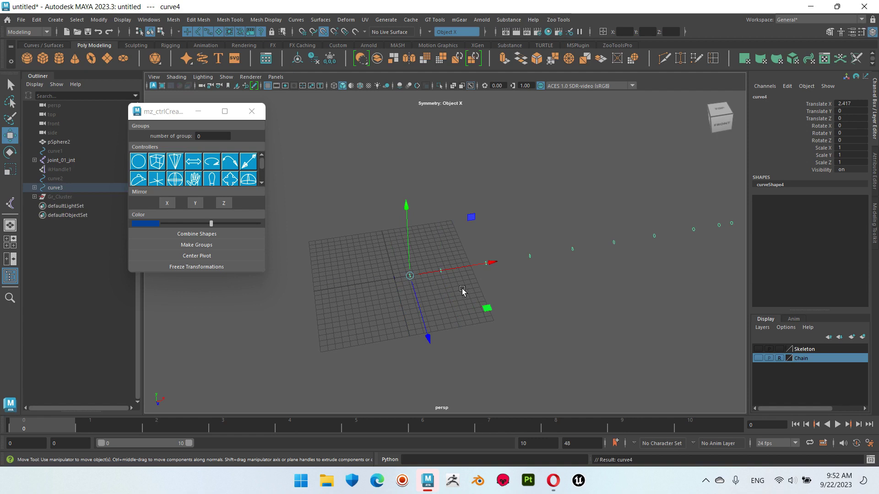
Group the curve3 controller hierarchy and name the group Gr_Ctrol.
{"action": "left_click", "coordinate": [54, 188]}
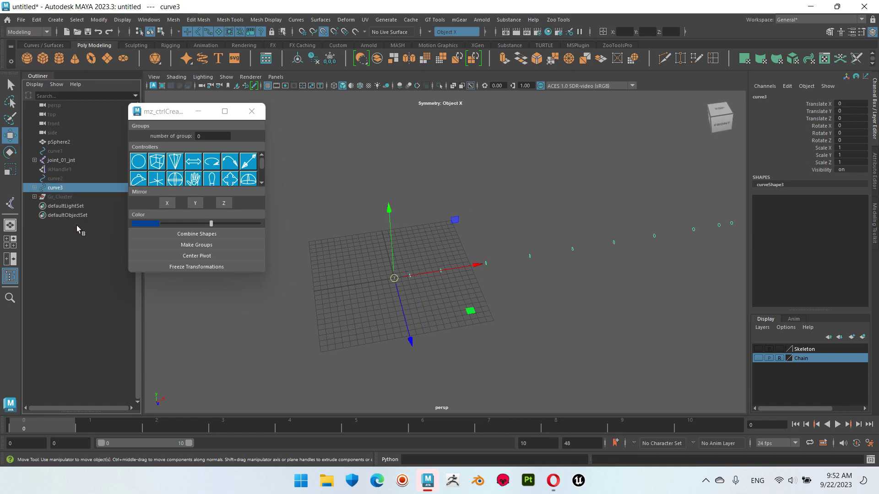
{"action": "key", "text": "ctrl+g"}
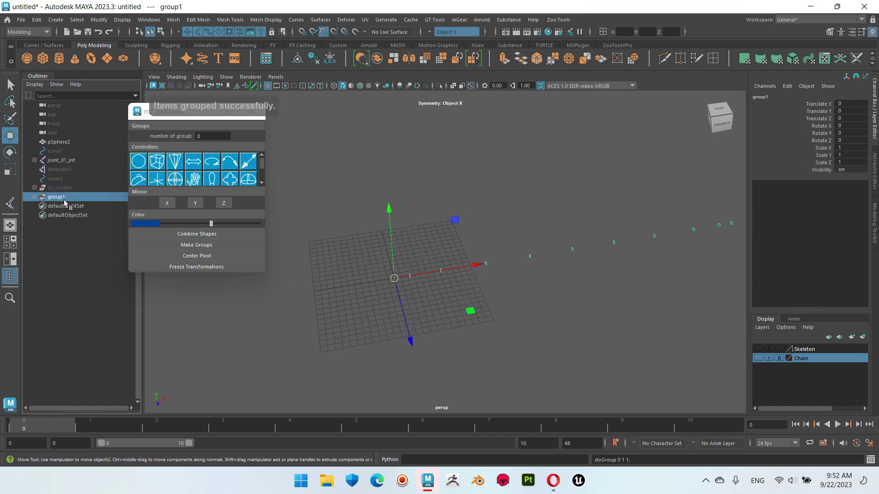
{"action": "double_click", "coordinate": [61, 197]}
{"action": "type", "text": "G"}
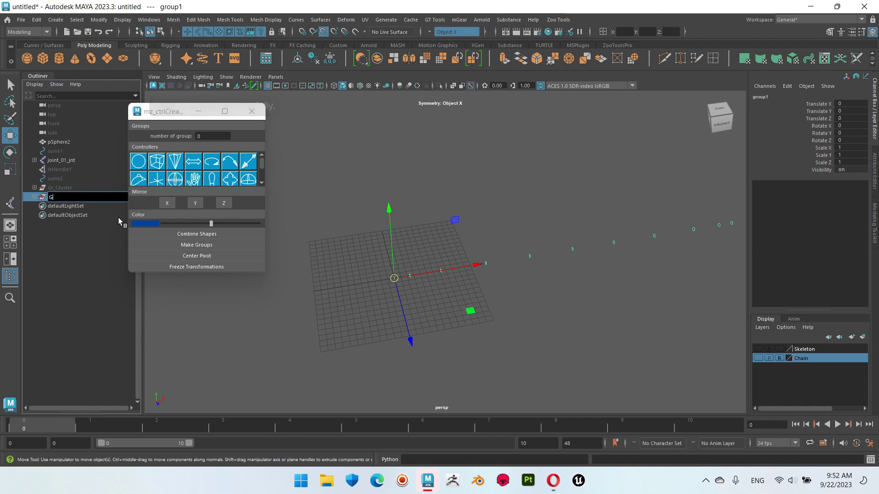
{"action": "type", "text": "r_Co"}
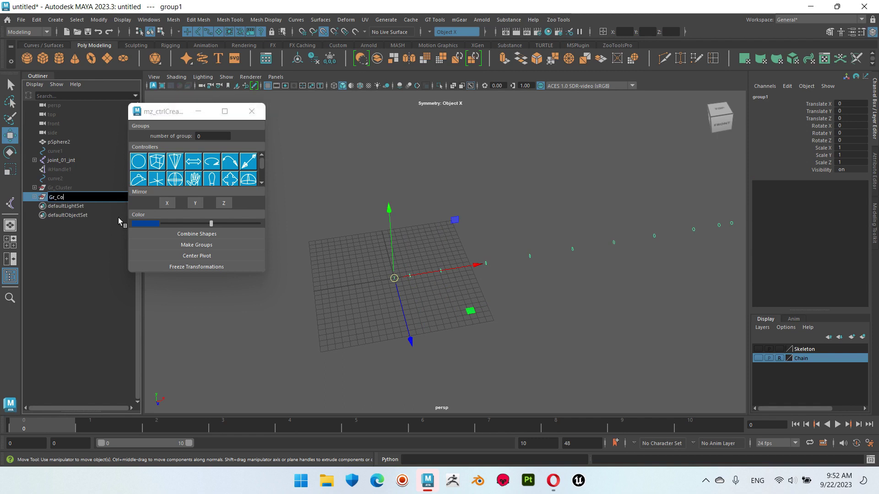
{"action": "type", "text": "tr"}
{"action": "key", "text": "BackSpace"}
{"action": "key", "text": "BackSpace"}
{"action": "key", "text": "BackSpace"}
{"action": "type", "text": "tro"}
{"action": "key", "text": "Return"}
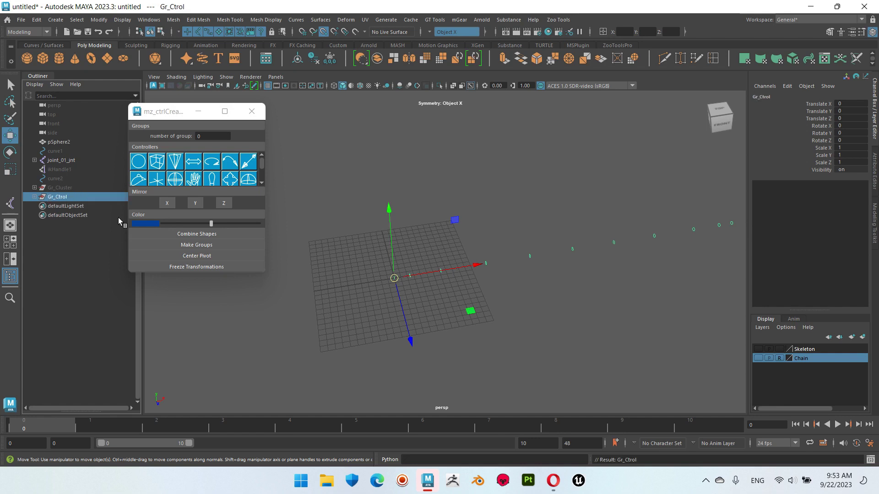
Group ikHandle1 into a group named Gr_IK.
{"action": "left_click", "coordinate": [66, 169]}
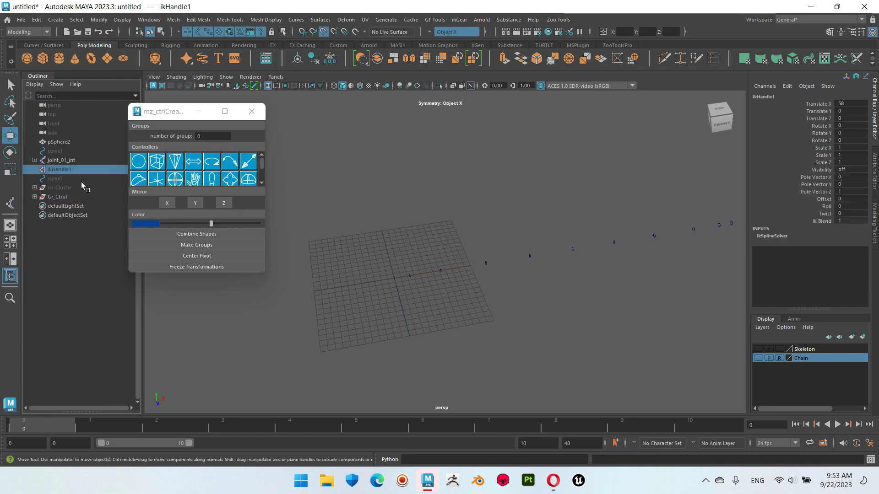
{"action": "key", "text": "ctrl+g"}
{"action": "double_click", "coordinate": [58, 196]}
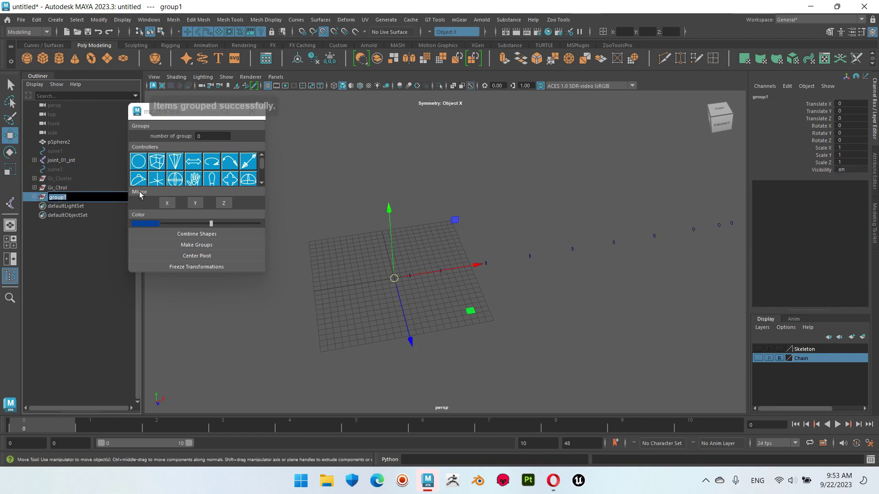
{"action": "type", "text": "Gr_IK"}
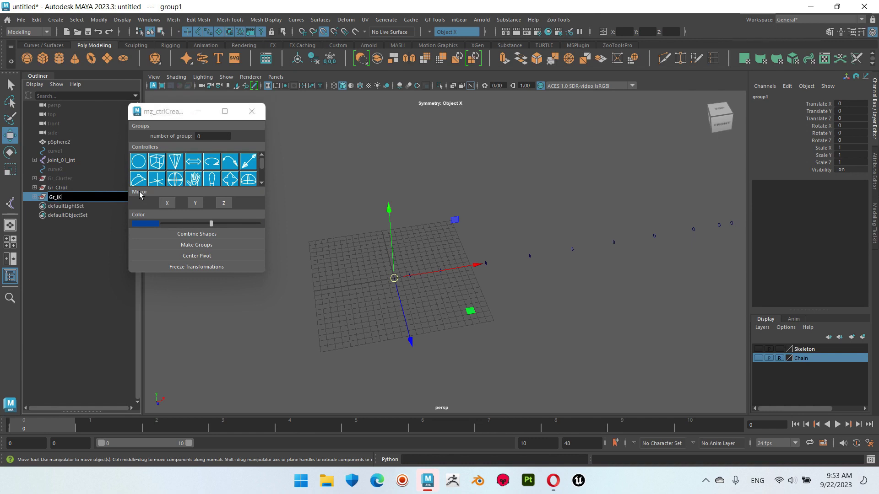
{"action": "key", "text": "Return"}
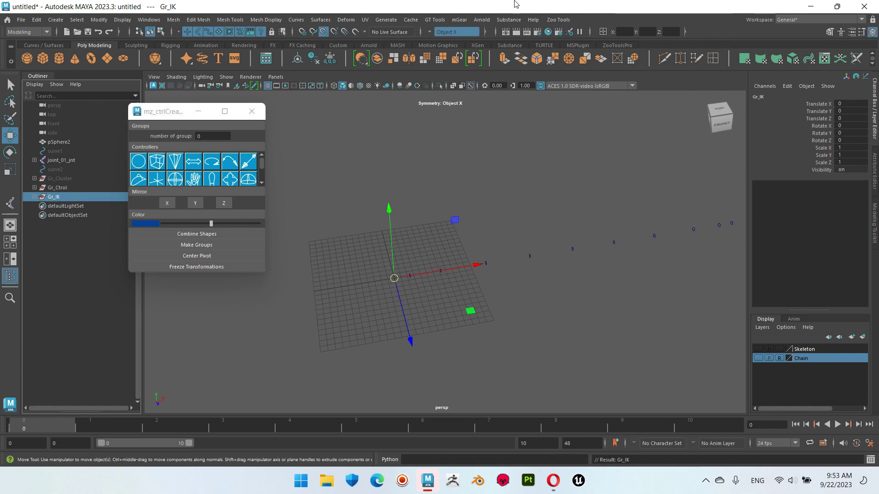
Group the joint chain root joint_01_jnt into a group named Gr_Skel.
{"action": "left_click", "coordinate": [60, 171]}
{"action": "left_click", "coordinate": [65, 152]}
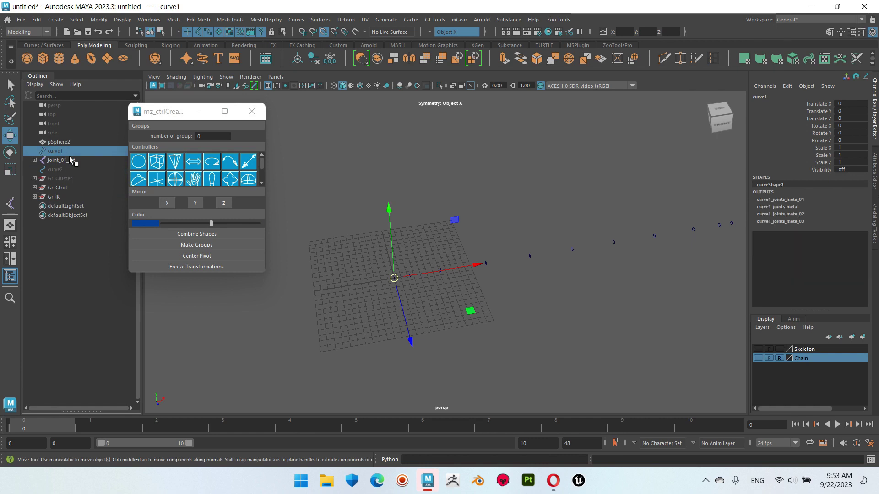
{"action": "left_click", "coordinate": [64, 170]}
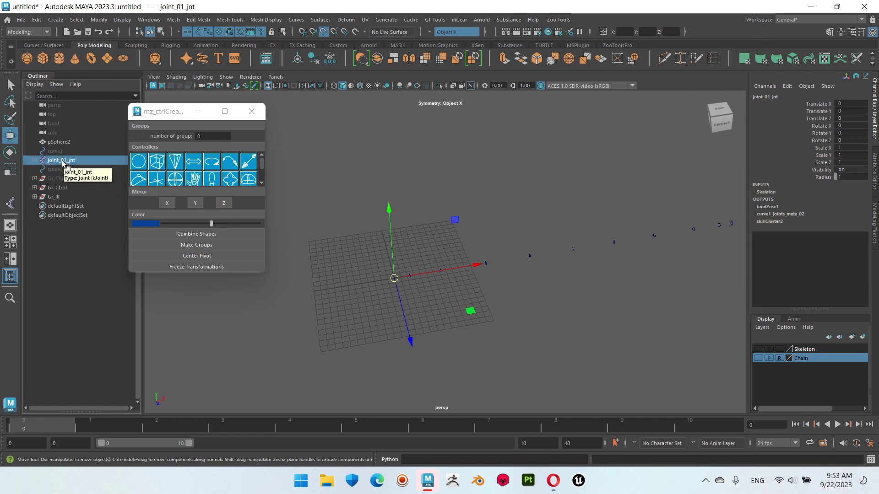
{"action": "key", "text": "ctrl+g"}
{"action": "double_click", "coordinate": [59, 197]}
{"action": "type", "text": "Gr_J"}
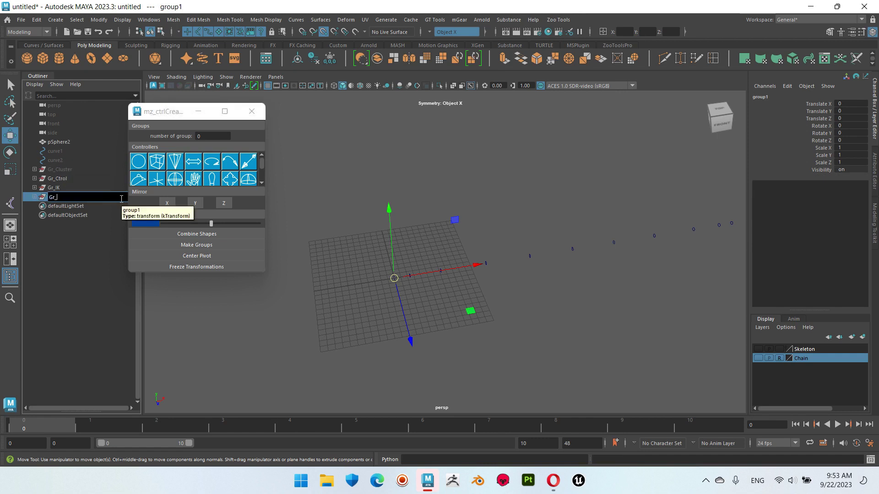
{"action": "type", "text": "Skel"}
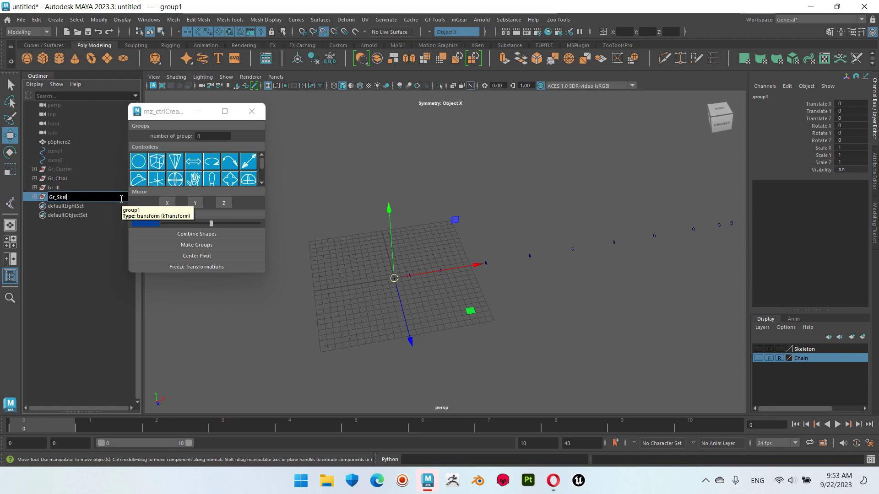
{"action": "key", "text": "Return"}
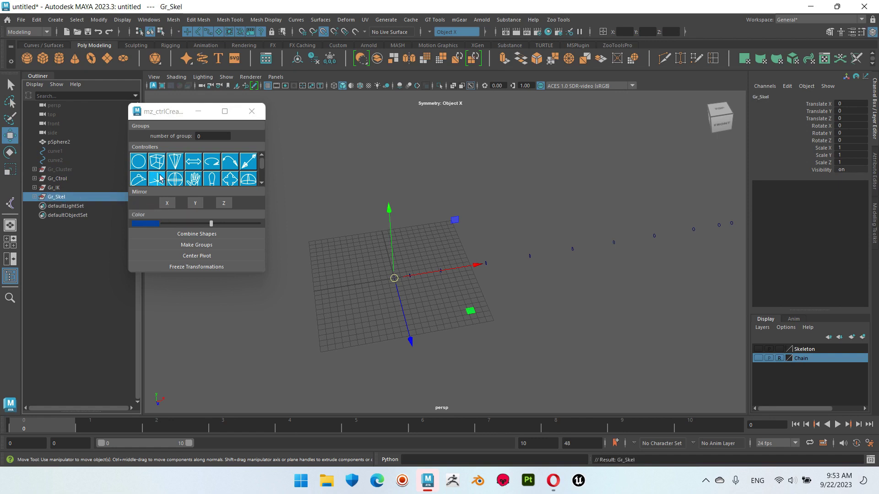
Group the ball pSphere2 into a group named Gr_OBJ.
{"action": "left_click", "coordinate": [61, 143]}
{"action": "key", "text": "ctrl+g"}
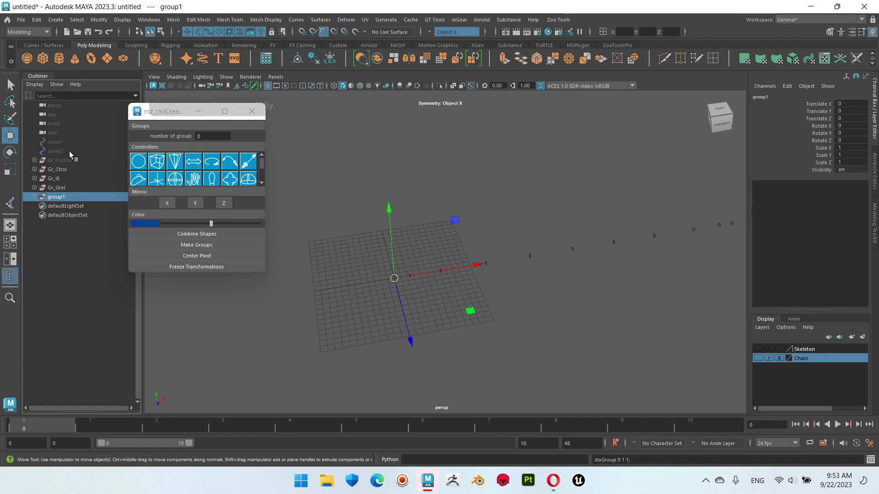
{"action": "double_click", "coordinate": [76, 197]}
{"action": "type", "text": "Gr_O"}
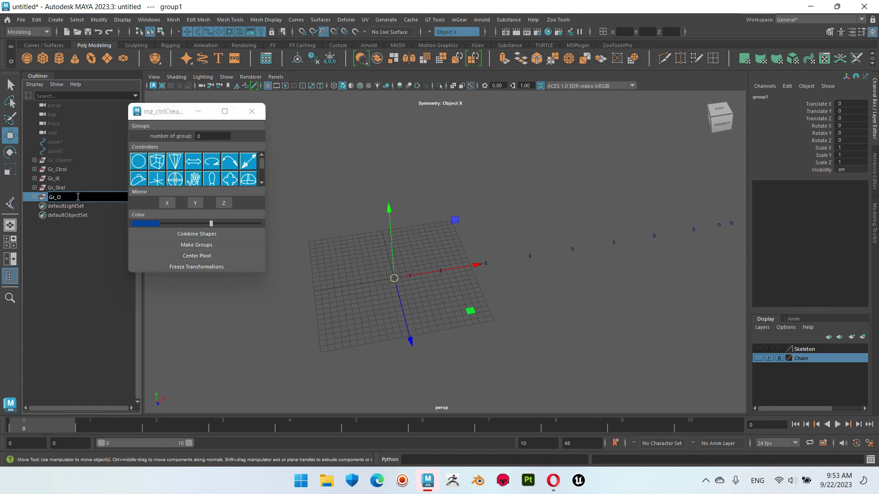
{"action": "key", "text": "Return"}
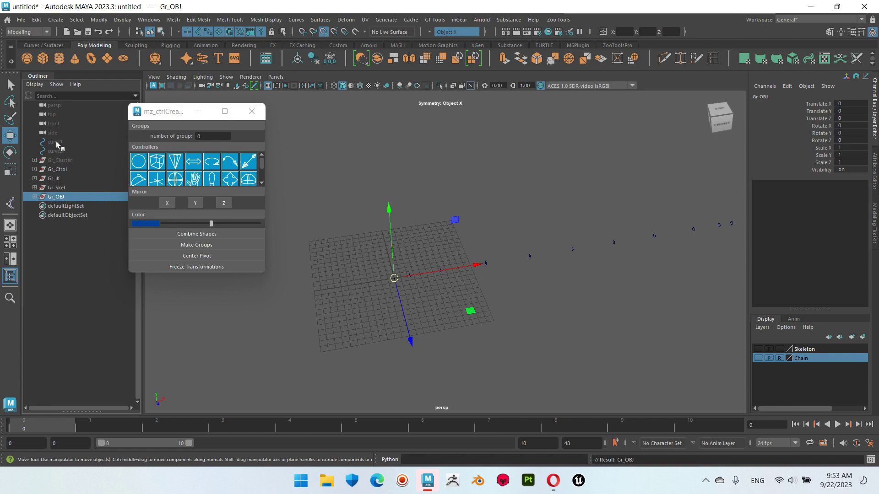
Group curve1 and curve2 together as Gr_Curve and clear the selection.
{"action": "left_click_drag", "start_coordinate": [57, 142], "coordinate": [64, 153]}
{"action": "key", "text": "ctrl+g"}
{"action": "double_click", "coordinate": [70, 187]}
{"action": "type", "text": "Gr_Cure"}
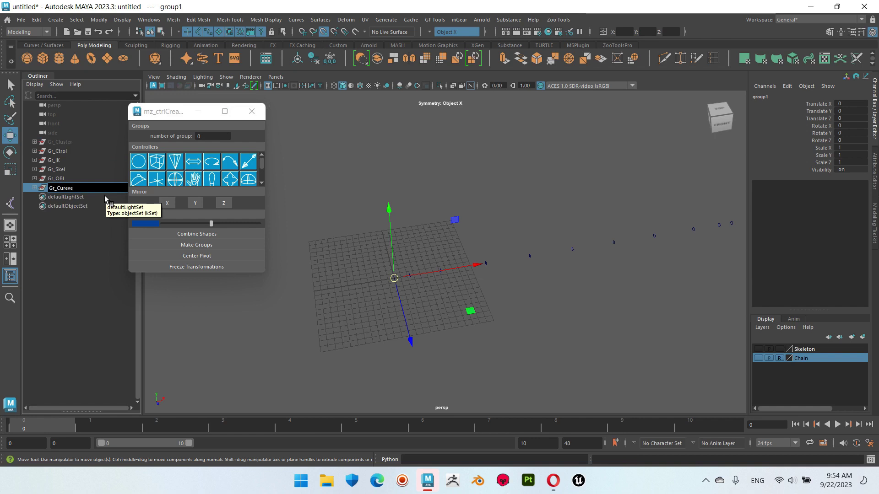
{"action": "type", "text": "ve"}
{"action": "key", "text": "Return"}
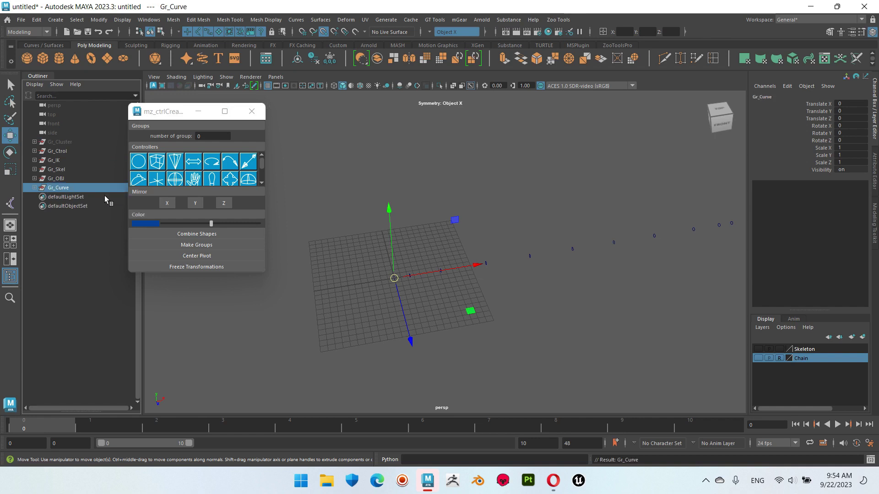
{"action": "left_click", "coordinate": [89, 267]}
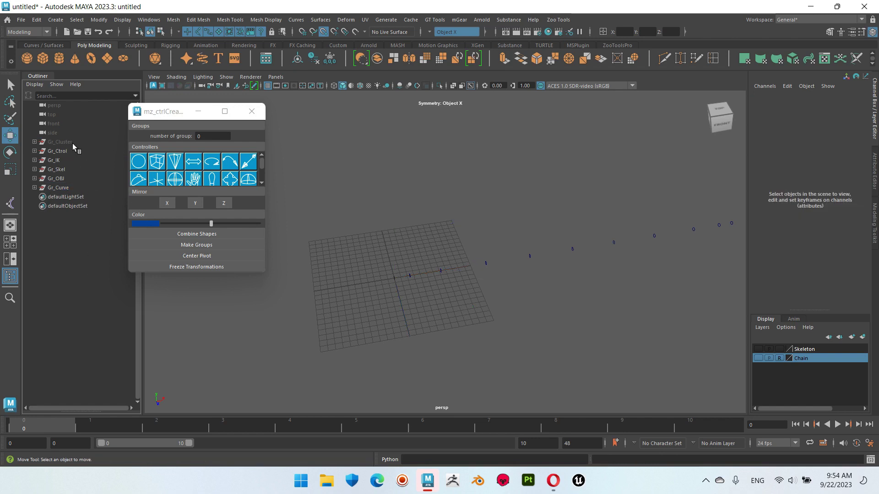
{"action": "left_click", "coordinate": [73, 142]}
{"action": "left_click", "coordinate": [65, 160]}
{"action": "mouse_move", "coordinate": [546, 254]}
{"action": "left_mouse_down", "text": "alt"}
{"action": "mouse_move", "coordinate": [569, 278]}
{"action": "mouse_move", "coordinate": [510, 274]}
{"action": "mouse_move", "coordinate": [541, 204]}
{"action": "left_mouse_up", "text": "alt"}
{"action": "left_click_drag", "start_coordinate": [357, 142], "coordinate": [536, 231]}
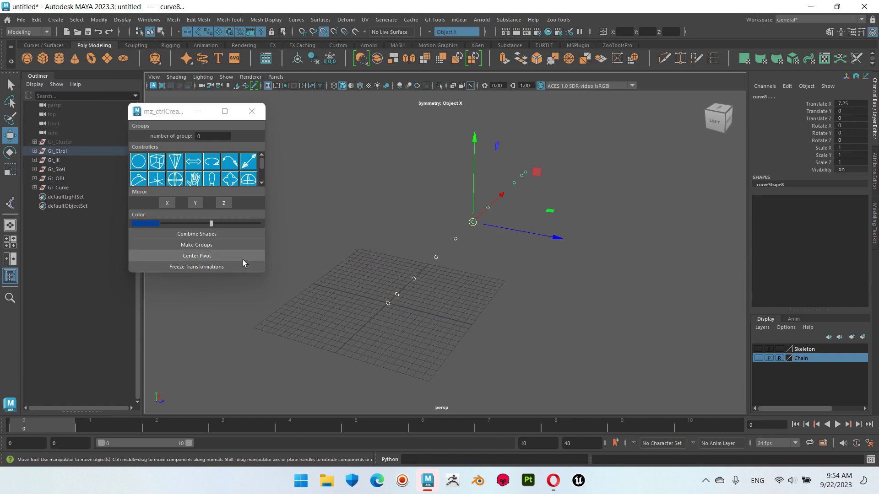
{"action": "left_click_drag", "start_coordinate": [211, 224], "coordinate": [217, 225]}
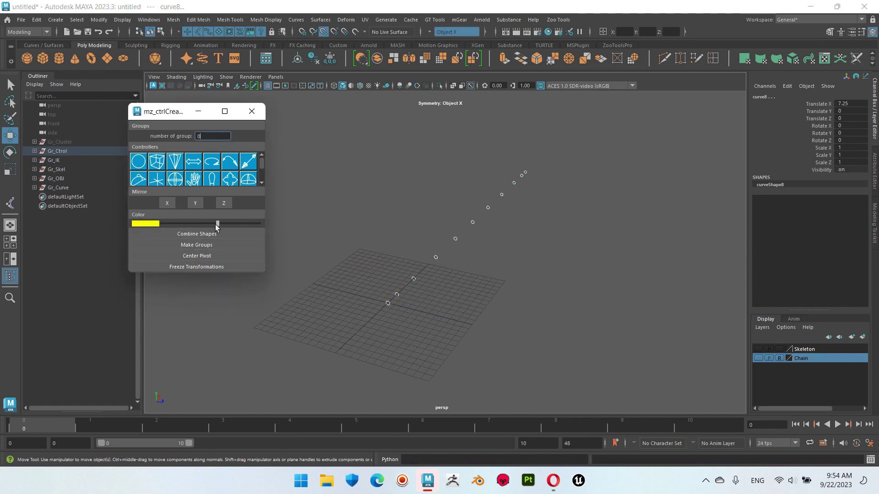
{"action": "left_click", "coordinate": [555, 308]}
{"action": "left_click_drag", "start_coordinate": [555, 308], "coordinate": [479, 320], "text": "alt"}
{"action": "left_click", "coordinate": [758, 358]}
{"action": "mouse_move", "coordinate": [576, 326]}
{"action": "right_mouse_down", "text": "alt"}
{"action": "mouse_move", "coordinate": [660, 326]}
{"action": "mouse_move", "coordinate": [633, 302]}
{"action": "mouse_move", "coordinate": [424, 302]}
{"action": "right_mouse_up", "text": "alt"}
{"action": "mouse_move", "coordinate": [424, 303]}
{"action": "left_mouse_down", "text": "alt"}
{"action": "mouse_move", "coordinate": [457, 278]}
{"action": "mouse_move", "coordinate": [433, 272]}
{"action": "left_mouse_up", "text": "alt"}
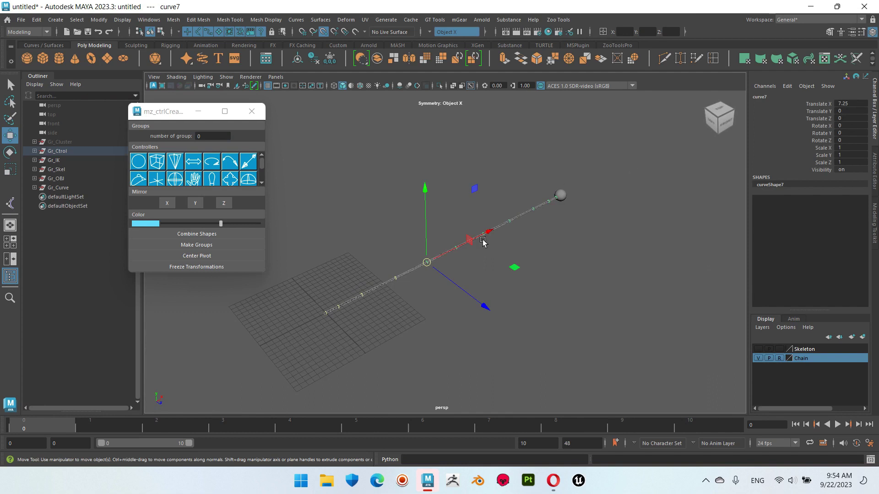
{"action": "mouse_move", "coordinate": [555, 275]}
{"action": "left_mouse_down", "text": "alt"}
{"action": "mouse_move", "coordinate": [485, 265]}
{"action": "mouse_move", "coordinate": [511, 226]}
{"action": "left_mouse_up", "text": "alt"}
{"action": "left_click_drag", "start_coordinate": [319, 146], "coordinate": [610, 304]}
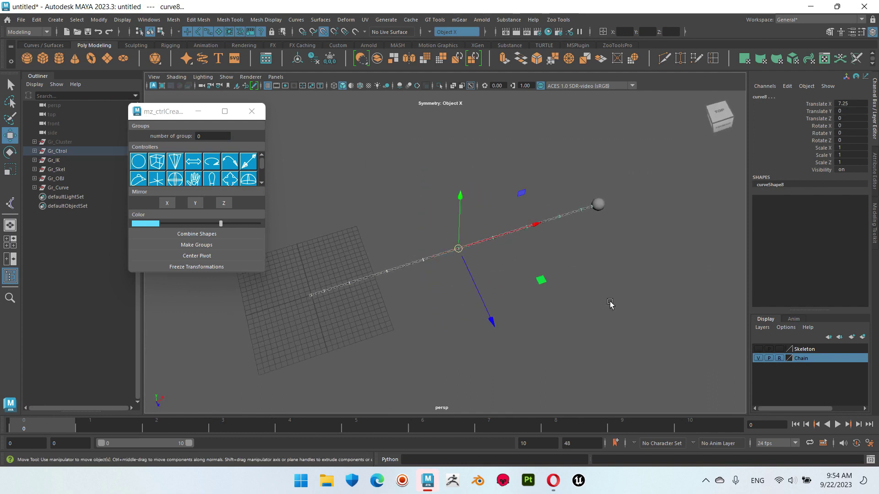
{"action": "right_click", "coordinate": [532, 167]}
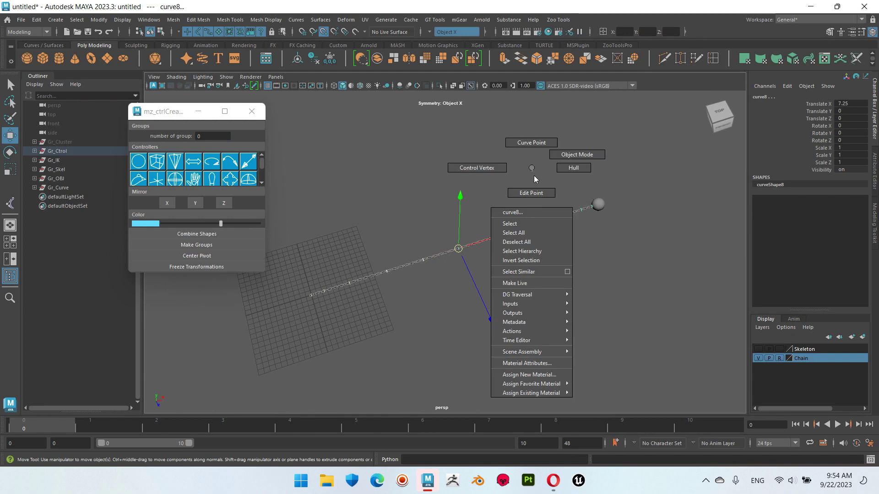
{"action": "left_click", "coordinate": [532, 274]}
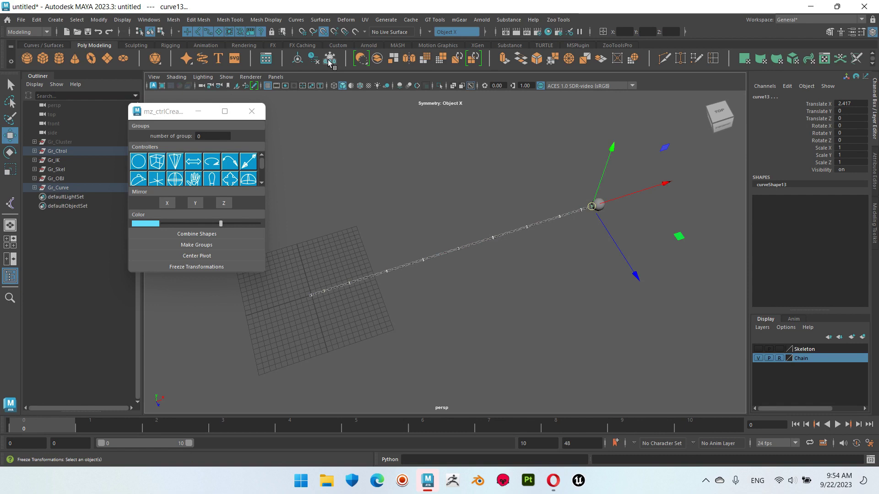
{"action": "left_click", "coordinate": [608, 344]}
{"action": "left_click", "coordinate": [491, 242]}
{"action": "left_click", "coordinate": [461, 249]}
{"action": "left_click", "coordinate": [407, 270]}
{"action": "left_click", "coordinate": [387, 273]}
{"action": "left_click", "coordinate": [351, 283]}
{"action": "left_click", "coordinate": [328, 291]}
{"action": "left_click", "coordinate": [480, 305]}
{"action": "mouse_move", "coordinate": [551, 290]}
{"action": "left_mouse_down", "text": "alt"}
{"action": "mouse_move", "coordinate": [516, 261]}
{"action": "mouse_move", "coordinate": [537, 316]}
{"action": "mouse_move", "coordinate": [526, 280]}
{"action": "mouse_move", "coordinate": [600, 255]}
{"action": "mouse_move", "coordinate": [449, 276]}
{"action": "mouse_move", "coordinate": [557, 261]}
{"action": "mouse_move", "coordinate": [603, 291]}
{"action": "mouse_move", "coordinate": [467, 284]}
{"action": "mouse_move", "coordinate": [595, 293]}
{"action": "left_mouse_up", "text": "alt"}
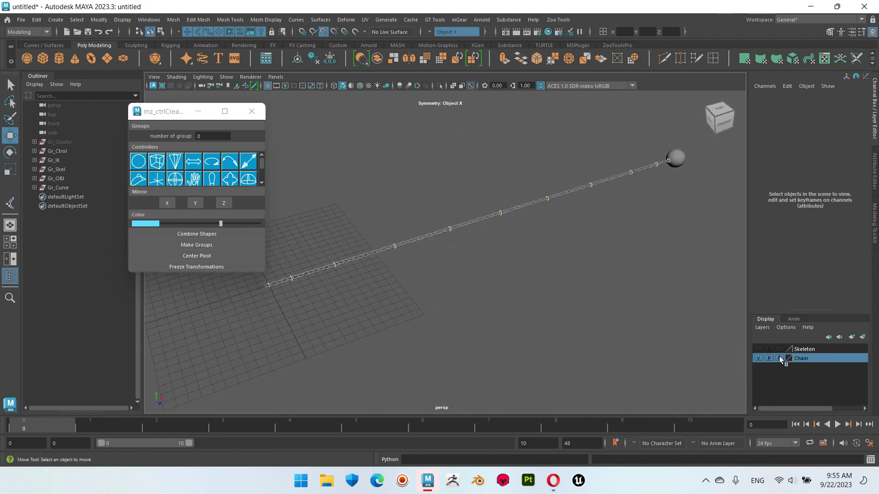
Hide the Chain layer, then unhide and frame the Gr_Cluster group.
{"action": "left_click", "coordinate": [759, 358]}
{"action": "left_click_drag", "start_coordinate": [523, 306], "coordinate": [130, 206], "text": "alt"}
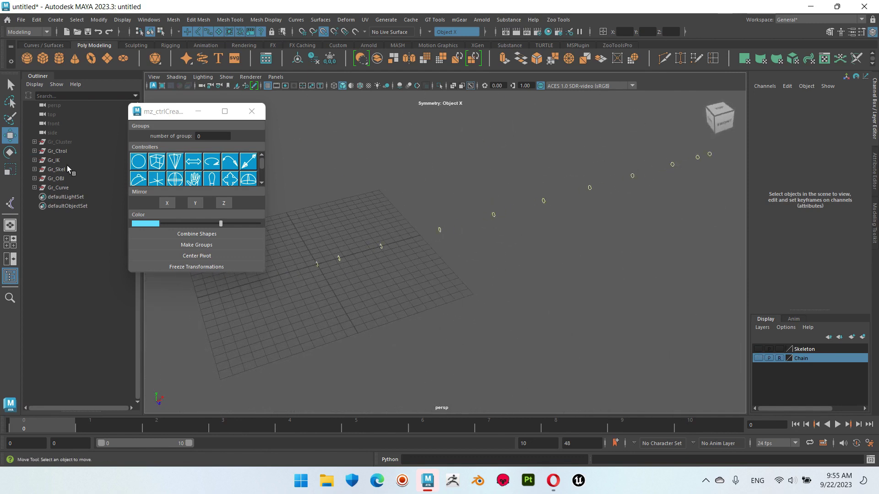
{"action": "left_click", "coordinate": [68, 142]}
{"action": "key", "text": "shift+h"}
{"action": "key", "text": "f"}
{"action": "scroll", "coordinate": [531, 267], "scroll_direction": "up", "scroll_amount": 3}
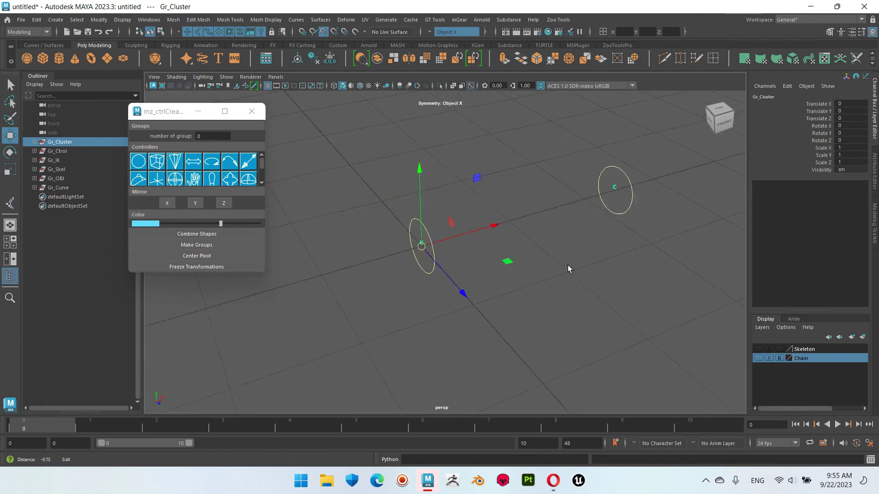
Select circle curve3 with cluster1Handle and switch to the Rigging menu set.
{"action": "left_click", "coordinate": [497, 287]}
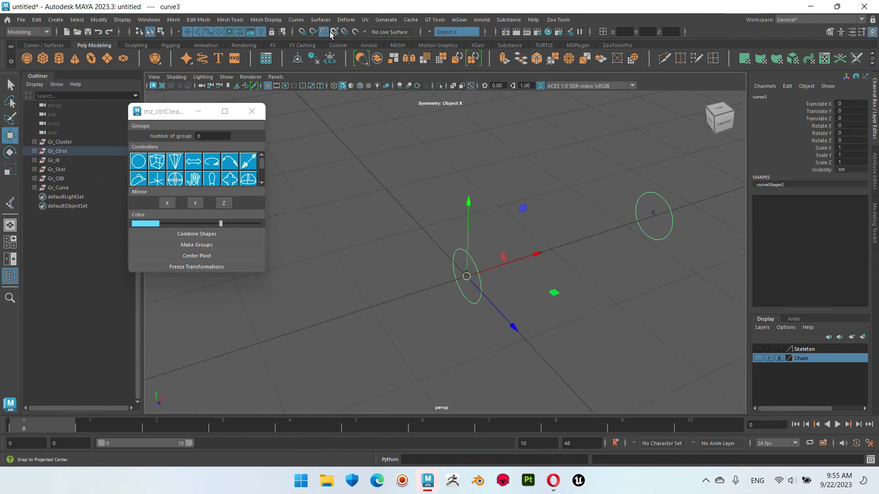
{"action": "left_click", "coordinate": [484, 290]}
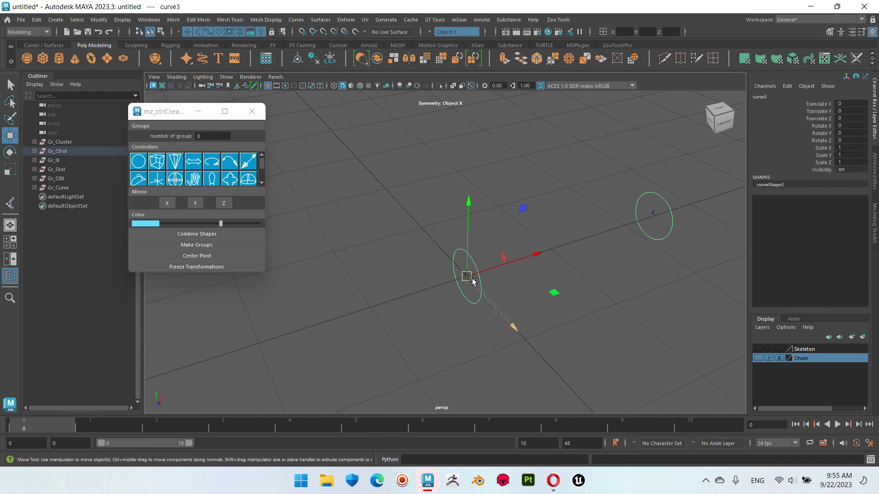
{"action": "left_click", "coordinate": [466, 279]}
{"action": "left_click", "coordinate": [251, 111]}
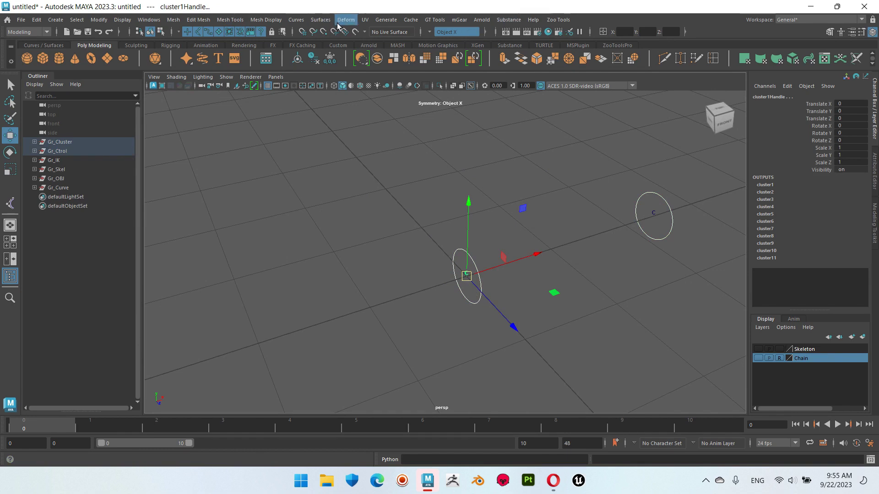
{"action": "left_click", "coordinate": [27, 32]}
{"action": "left_click", "coordinate": [28, 51]}
Tear off the Constrain menu and parent-constrain cluster1Handle to curve3.
{"action": "left_click", "coordinate": [248, 20]}
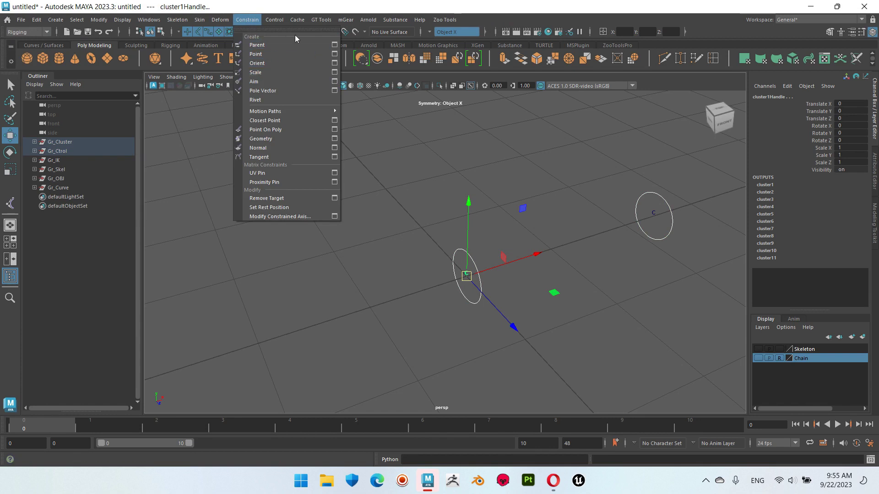
{"action": "left_click", "coordinate": [283, 28]}
{"action": "left_click", "coordinate": [221, 20]}
{"action": "left_click", "coordinate": [282, 30]}
{"action": "left_click_drag", "start_coordinate": [255, 90], "coordinate": [216, 104]}
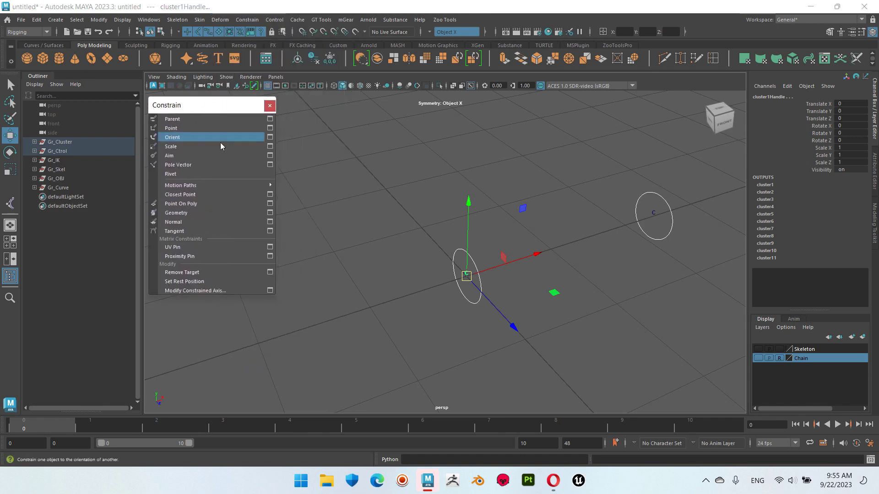
{"action": "left_click", "coordinate": [199, 123]}
Parent-constrain cluster2Handle, cluster3Handle and cluster4Handle to their circle controllers.
{"action": "mouse_move", "coordinate": [604, 288]}
{"action": "left_mouse_down", "text": "alt"}
{"action": "mouse_move", "coordinate": [463, 254]}
{"action": "mouse_move", "coordinate": [508, 224]}
{"action": "left_mouse_up", "text": "alt"}
{"action": "left_click", "coordinate": [512, 240]}
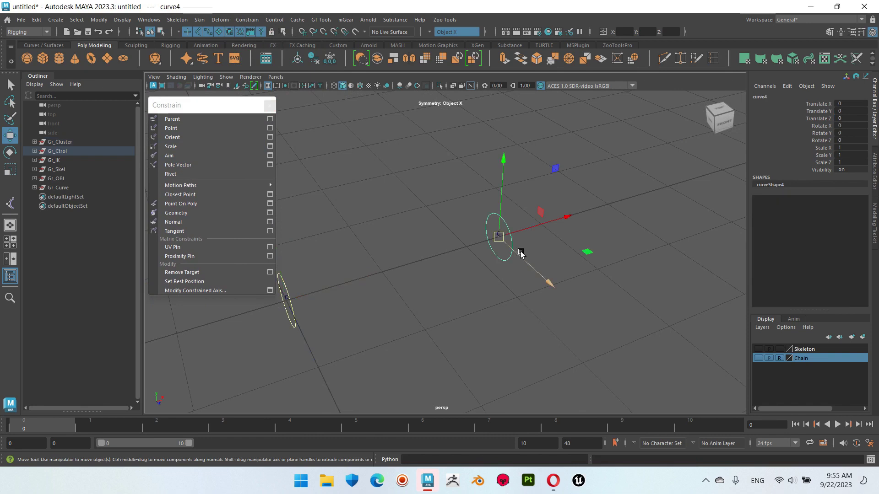
{"action": "key", "text": "q"}
{"action": "left_click", "coordinate": [499, 234]}
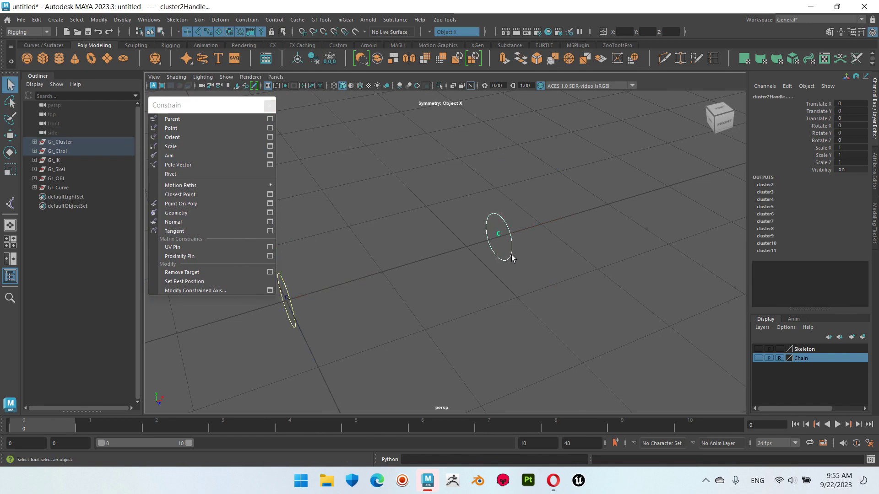
{"action": "mouse_move", "coordinate": [545, 258]}
{"action": "left_mouse_down", "text": "alt"}
{"action": "mouse_move", "coordinate": [435, 293]}
{"action": "mouse_move", "coordinate": [501, 320]}
{"action": "mouse_move", "coordinate": [471, 304]}
{"action": "mouse_move", "coordinate": [522, 299]}
{"action": "mouse_move", "coordinate": [495, 261]}
{"action": "left_mouse_up", "text": "alt"}
{"action": "left_click", "coordinate": [431, 297]}
{"action": "left_click", "coordinate": [436, 303], "text": "shift"}
{"action": "key", "text": "g"}
{"action": "left_click", "coordinate": [471, 304]}
{"action": "left_click", "coordinate": [495, 260], "text": "shift"}
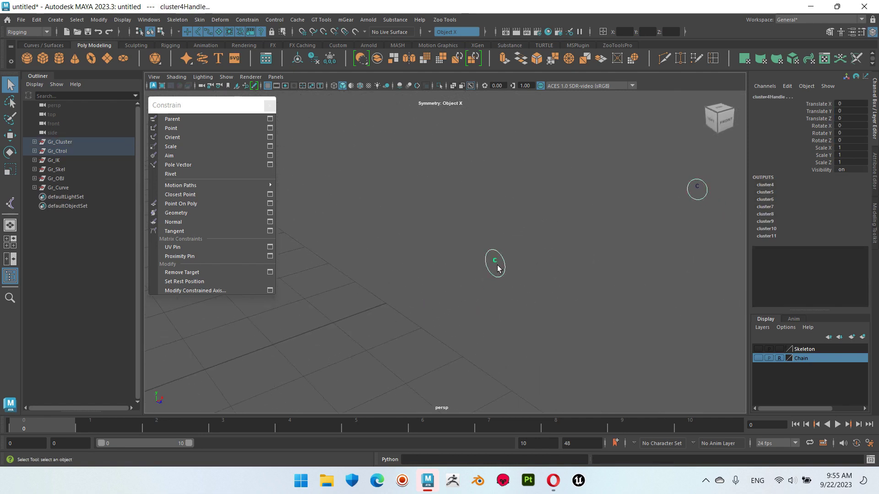
{"action": "key", "text": "g"}
Parent-constrain cluster5Handle through cluster8Handle to their matching circle controllers.
{"action": "mouse_move", "coordinate": [597, 287]}
{"action": "left_mouse_down", "text": "alt"}
{"action": "mouse_move", "coordinate": [326, 386]}
{"action": "mouse_move", "coordinate": [526, 339]}
{"action": "mouse_move", "coordinate": [506, 260]}
{"action": "left_mouse_up", "text": "alt"}
{"action": "left_click", "coordinate": [447, 280]}
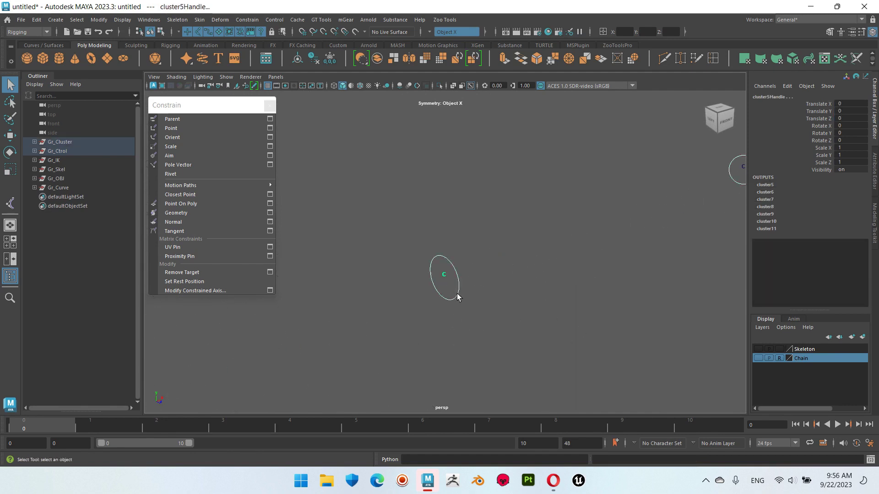
{"action": "key", "text": "g"}
{"action": "mouse_move", "coordinate": [492, 293]}
{"action": "left_mouse_down", "text": "alt"}
{"action": "mouse_move", "coordinate": [389, 326]}
{"action": "mouse_move", "coordinate": [495, 255]}
{"action": "left_mouse_up", "text": "alt"}
{"action": "left_click", "coordinate": [494, 255]}
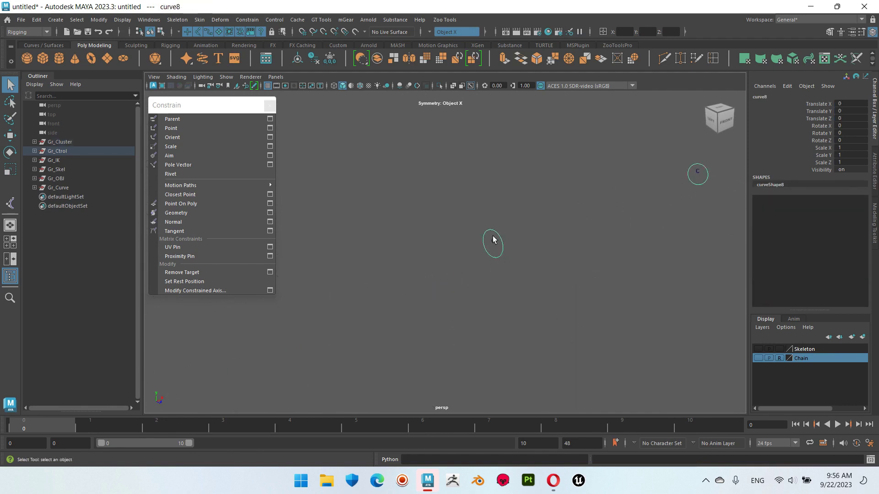
{"action": "key", "text": "g"}
{"action": "left_click_drag", "start_coordinate": [683, 236], "coordinate": [324, 347], "text": "alt"}
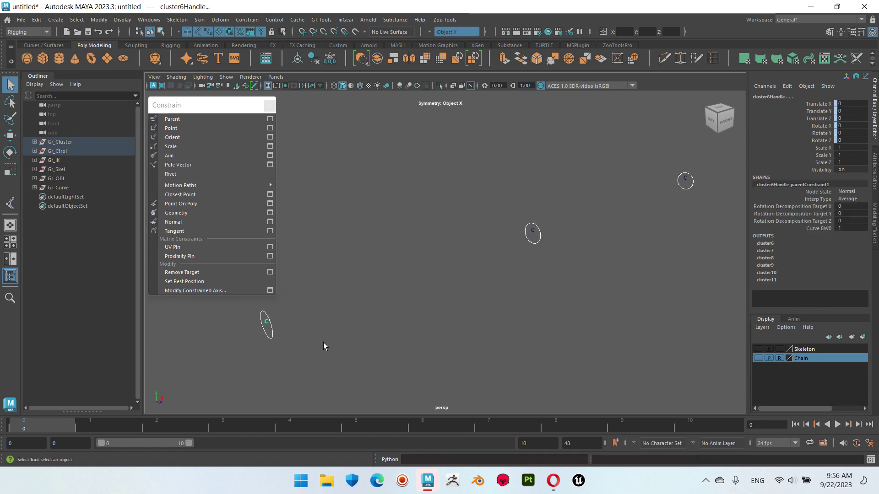
{"action": "left_click", "coordinate": [533, 243]}
{"action": "key", "text": "g"}
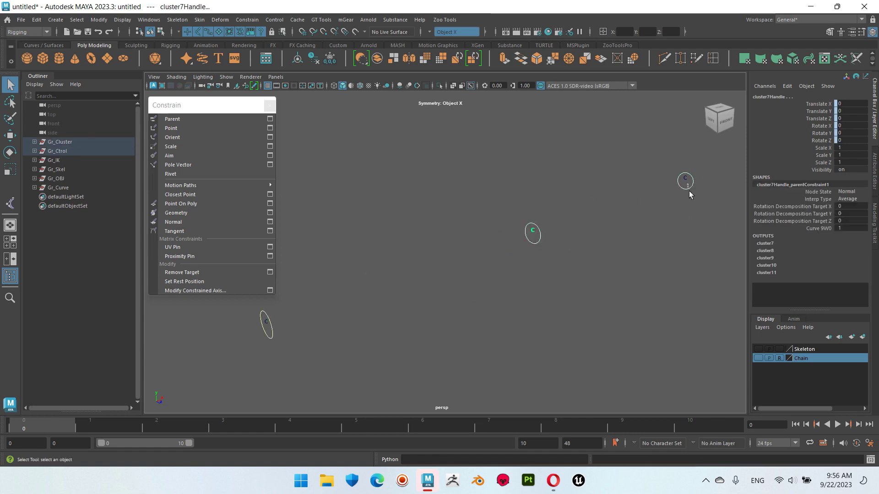
{"action": "left_click", "coordinate": [689, 193]}
{"action": "key", "text": "f"}
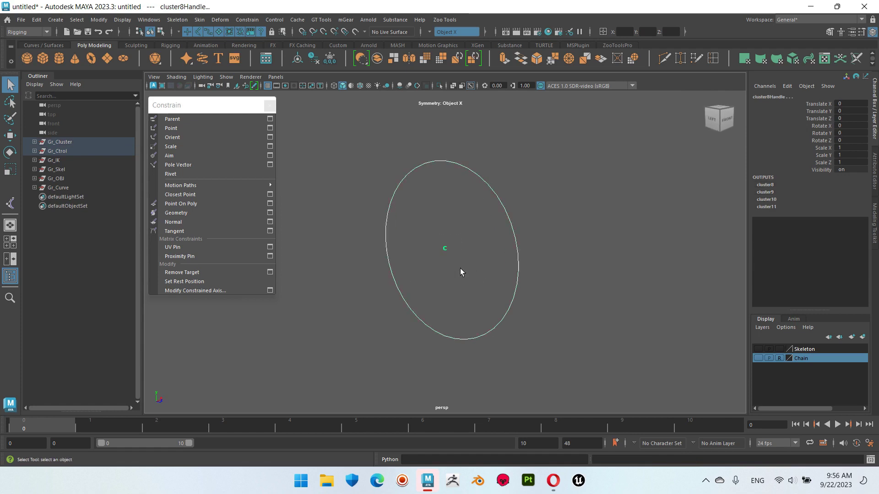
{"action": "key", "text": "g"}
Parent-constrain cluster9Handle through cluster11Handle to the last circles, then reselect Gr_Cluster.
{"action": "right_click_drag", "start_coordinate": [514, 278], "coordinate": [369, 258], "text": "alt"}
{"action": "left_click_drag", "start_coordinate": [369, 259], "coordinate": [391, 349], "text": "alt"}
{"action": "mouse_move", "coordinate": [390, 349]}
{"action": "middle_mouse_down", "text": "alt"}
{"action": "mouse_move", "coordinate": [657, 272]}
{"action": "mouse_move", "coordinate": [481, 298]}
{"action": "middle_mouse_up", "text": "alt"}
{"action": "left_click", "coordinate": [341, 288]}
{"action": "key", "text": "g"}
{"action": "left_click", "coordinate": [536, 233]}
{"action": "left_click", "coordinate": [596, 215], "text": "shift"}
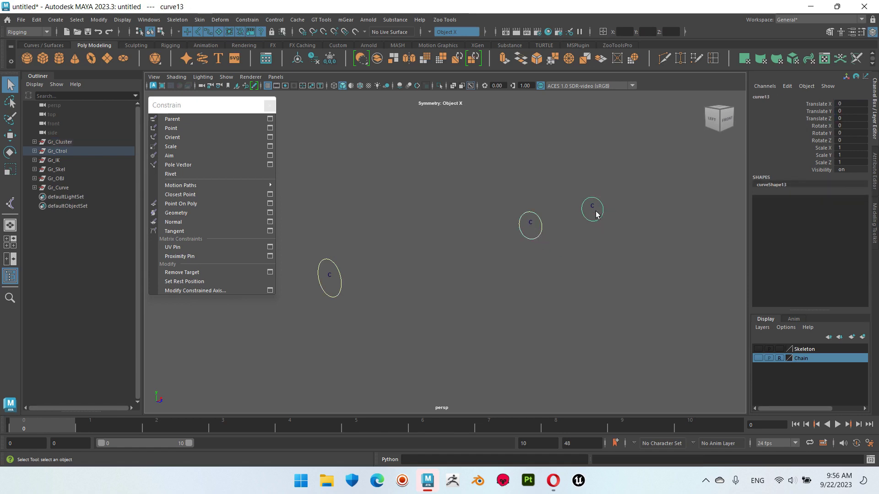
{"action": "key", "text": "g"}
{"action": "right_click_drag", "start_coordinate": [610, 229], "coordinate": [412, 308], "text": "alt"}
{"action": "mouse_move", "coordinate": [411, 307]}
{"action": "left_mouse_down", "text": "alt"}
{"action": "mouse_move", "coordinate": [358, 261]}
{"action": "mouse_move", "coordinate": [553, 261]}
{"action": "left_mouse_up", "text": "alt"}
{"action": "left_click", "coordinate": [60, 142]}
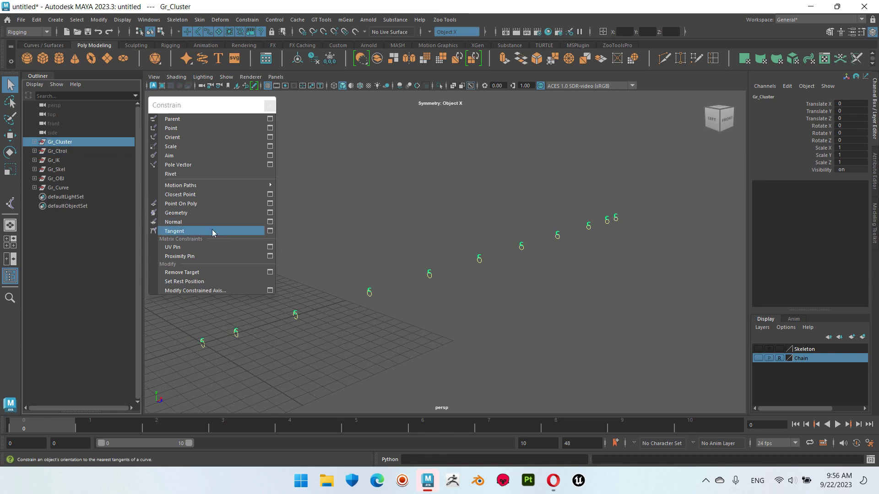
Group Gr_Cluster through Gr_Curve into a new group named Chain1.
{"action": "left_click", "coordinate": [61, 188], "text": "shift"}
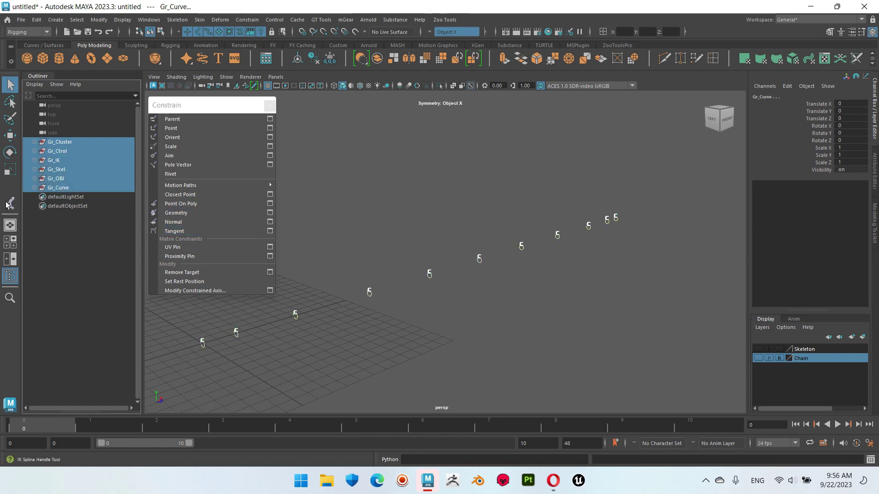
{"action": "key", "text": "ctrl+g"}
{"action": "double_click", "coordinate": [59, 142]}
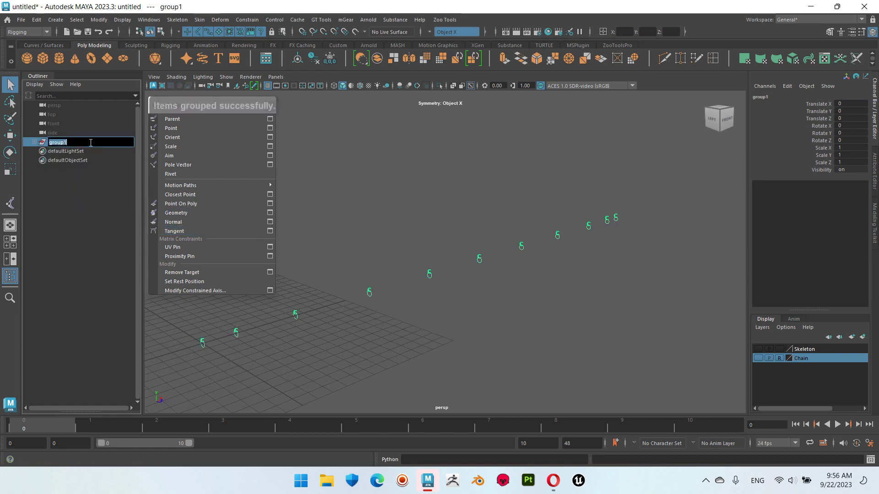
{"action": "type", "text": "Chain"}
{"action": "key", "text": "Return"}
Expand Chain1 and hide the Gr_Cluster and Gr_Skel groups.
{"action": "mouse_move", "coordinate": [527, 342]}
{"action": "left_mouse_down", "text": "alt"}
{"action": "mouse_move", "coordinate": [502, 288]}
{"action": "mouse_move", "coordinate": [517, 298]}
{"action": "left_mouse_up", "text": "alt"}
{"action": "left_click", "coordinate": [34, 142]}
{"action": "left_click", "coordinate": [69, 151]}
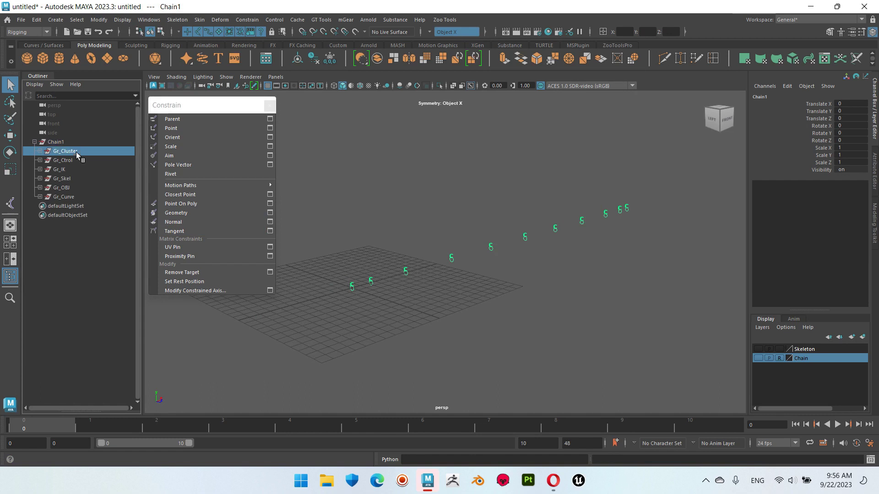
{"action": "key", "text": "ctrl+h"}
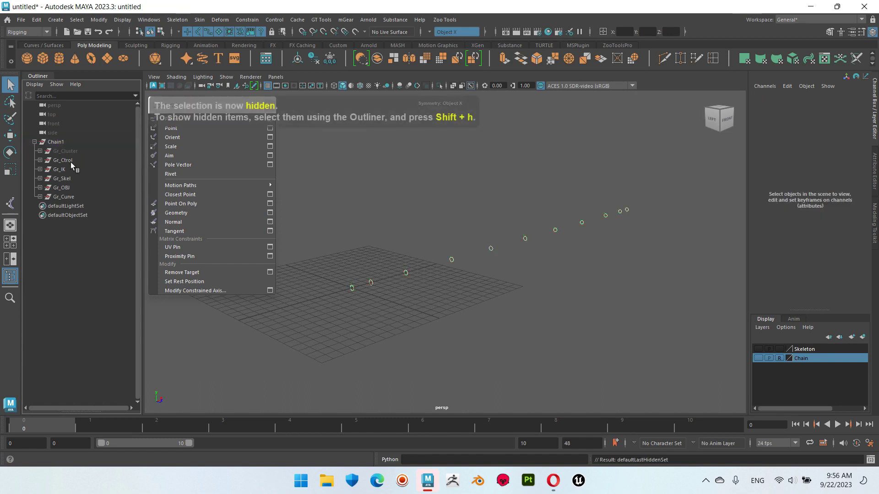
{"action": "left_click", "coordinate": [71, 161]}
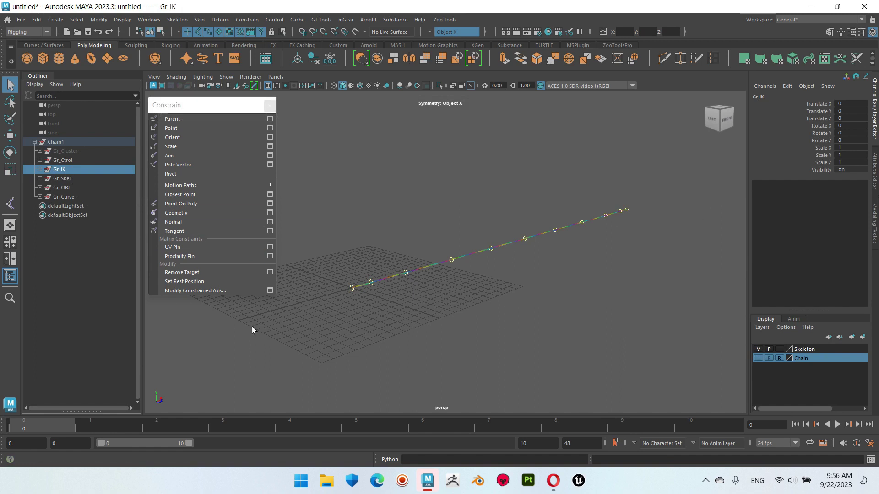
{"action": "left_click", "coordinate": [65, 179]}
{"action": "key", "text": "ctrl+h"}
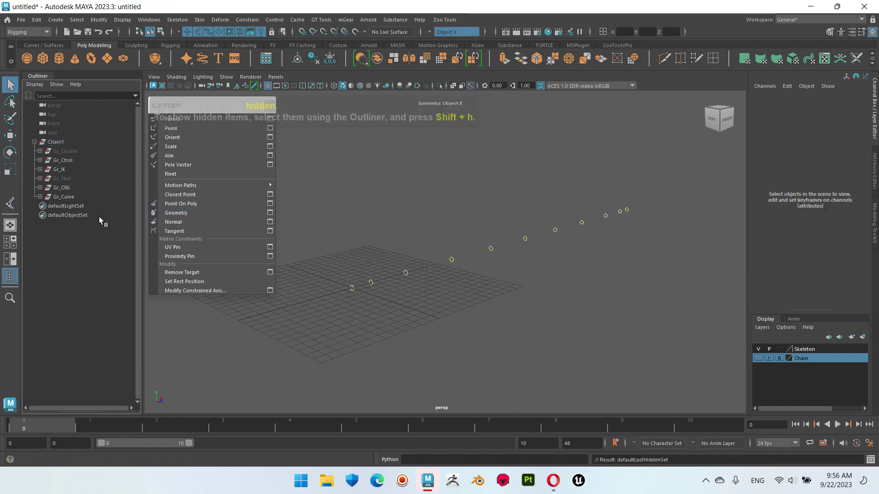
Hide the Gr_Curve and Gr_IK groups, then select Gr_Ctrl and Gr_OBJ.
{"action": "left_click", "coordinate": [69, 196]}
{"action": "key", "text": "ctrl+h"}
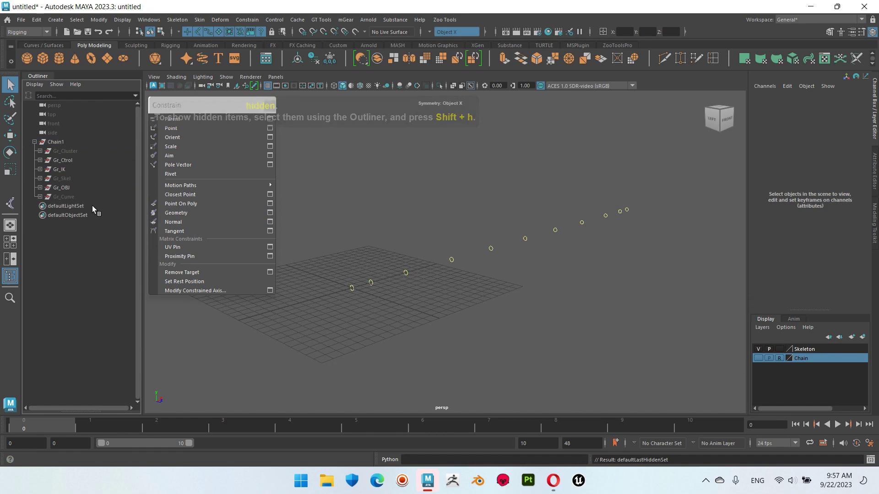
{"action": "left_click", "coordinate": [62, 170]}
{"action": "key", "text": "ctrl+h"}
{"action": "left_click", "coordinate": [68, 159]}
{"action": "left_click", "coordinate": [67, 189]}
Turn the Chain layer back on and keep Gr_Skel hidden.
{"action": "left_click", "coordinate": [759, 358]}
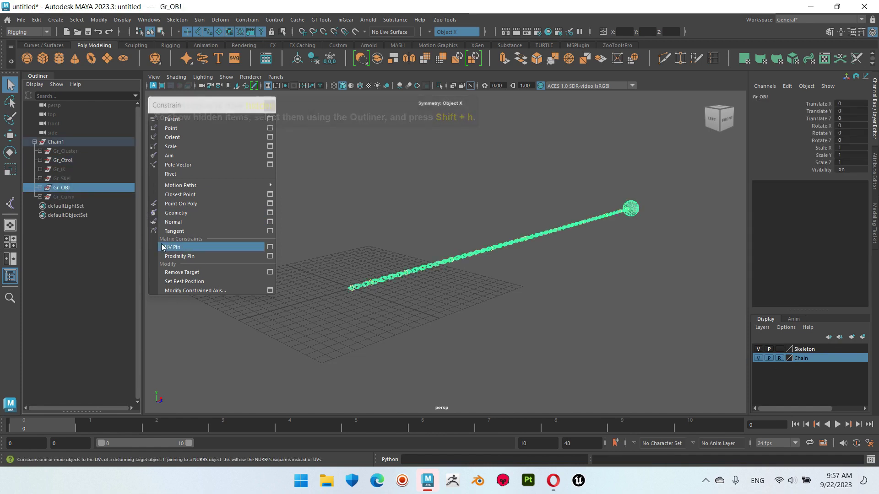
{"action": "left_click", "coordinate": [62, 179], "text": "ctrl"}
{"action": "key", "text": "ctrl+h"}
{"action": "key", "text": "shift+h"}
Rotate and move curve13 to swing the ball end of the chain.
{"action": "mouse_move", "coordinate": [640, 259]}
{"action": "left_mouse_down", "text": "alt"}
{"action": "mouse_move", "coordinate": [554, 332]}
{"action": "mouse_move", "coordinate": [529, 291]}
{"action": "left_mouse_up", "text": "alt"}
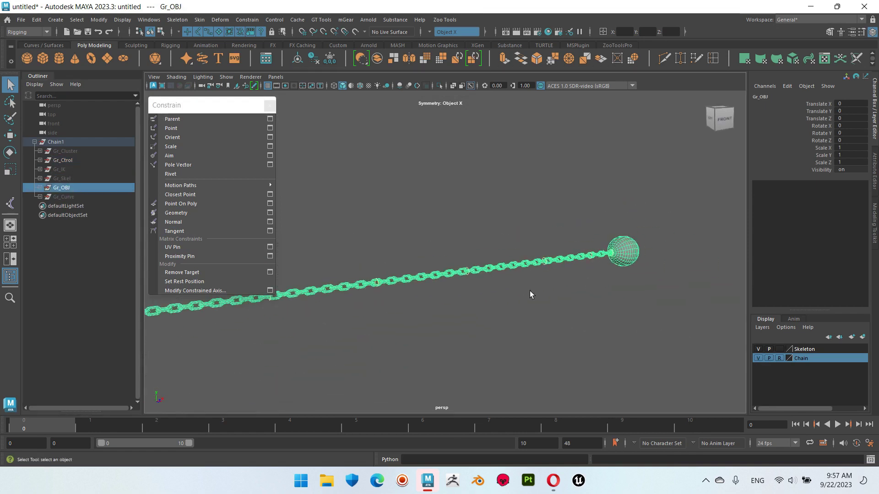
{"action": "left_click", "coordinate": [562, 266]}
{"action": "left_click_drag", "start_coordinate": [534, 242], "coordinate": [587, 264]}
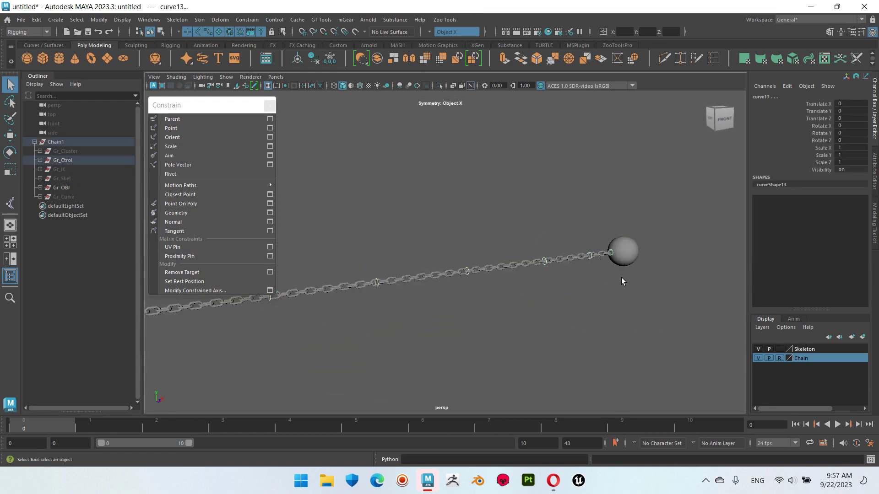
{"action": "key", "text": "e"}
{"action": "mouse_move", "coordinate": [579, 186]}
{"action": "left_mouse_down"}
{"action": "mouse_move", "coordinate": [601, 207]}
{"action": "mouse_move", "coordinate": [503, 317]}
{"action": "left_mouse_up"}
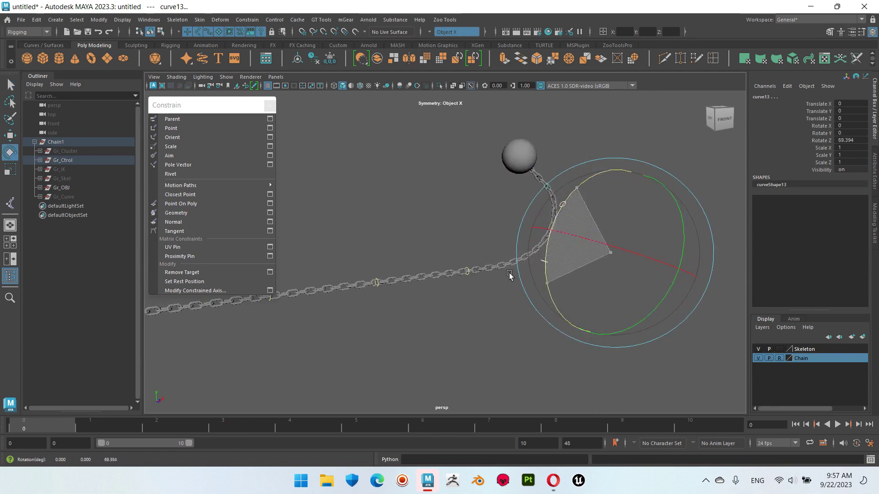
{"action": "mouse_move", "coordinate": [561, 316]}
{"action": "left_mouse_down", "text": "alt"}
{"action": "mouse_move", "coordinate": [548, 348]}
{"action": "mouse_move", "coordinate": [555, 344]}
{"action": "left_mouse_up", "text": "alt"}
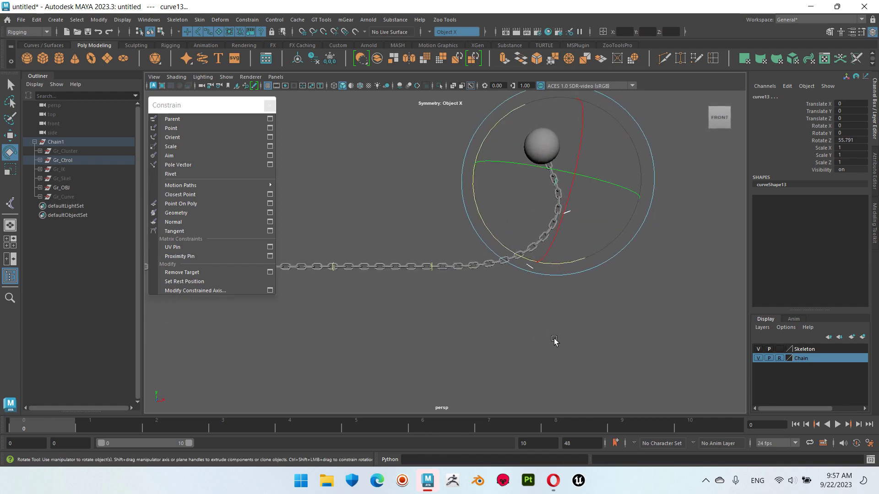
{"action": "key", "text": "w"}
{"action": "mouse_move", "coordinate": [598, 247]}
{"action": "middle_mouse_down"}
{"action": "mouse_move", "coordinate": [506, 143]}
{"action": "mouse_move", "coordinate": [516, 177]}
{"action": "mouse_move", "coordinate": [577, 196]}
{"action": "middle_mouse_up"}
Pull curve11 up-left, move curve13 left, and shift curve8 to bend the chain.
{"action": "left_click", "coordinate": [556, 247]}
{"action": "middle_click_drag", "start_coordinate": [559, 251], "coordinate": [415, 233]}
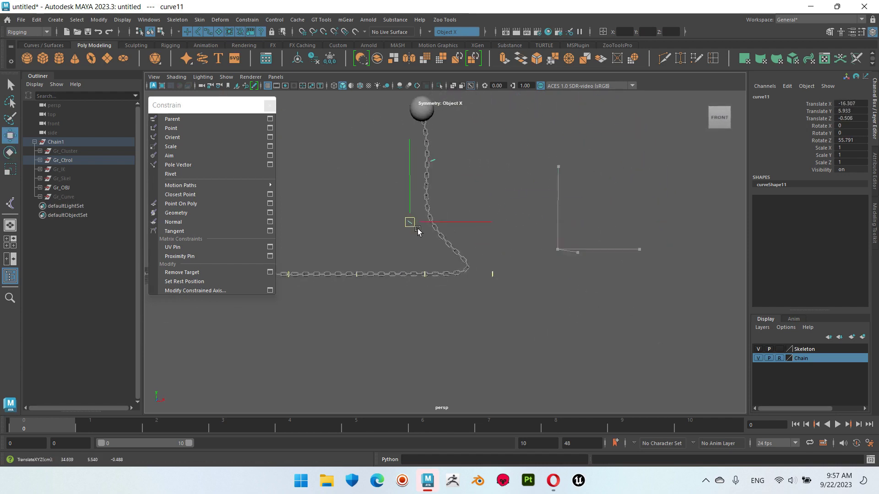
{"action": "mouse_move", "coordinate": [549, 220]}
{"action": "middle_mouse_down", "text": "alt"}
{"action": "mouse_move", "coordinate": [555, 245]}
{"action": "mouse_move", "coordinate": [651, 212]}
{"action": "mouse_move", "coordinate": [661, 288]}
{"action": "middle_mouse_up", "text": "alt"}
{"action": "left_click", "coordinate": [661, 288]}
{"action": "left_click", "coordinate": [651, 215]}
{"action": "mouse_move", "coordinate": [650, 215]}
{"action": "middle_mouse_down"}
{"action": "mouse_move", "coordinate": [563, 191]}
{"action": "mouse_move", "coordinate": [496, 222]}
{"action": "mouse_move", "coordinate": [508, 204]}
{"action": "mouse_move", "coordinate": [666, 190]}
{"action": "mouse_move", "coordinate": [501, 171]}
{"action": "mouse_move", "coordinate": [440, 220]}
{"action": "mouse_move", "coordinate": [436, 239]}
{"action": "mouse_move", "coordinate": [471, 270]}
{"action": "mouse_move", "coordinate": [521, 247]}
{"action": "mouse_move", "coordinate": [507, 209]}
{"action": "mouse_move", "coordinate": [458, 191]}
{"action": "mouse_move", "coordinate": [461, 251]}
{"action": "middle_mouse_up"}
{"action": "left_click", "coordinate": [450, 174]}
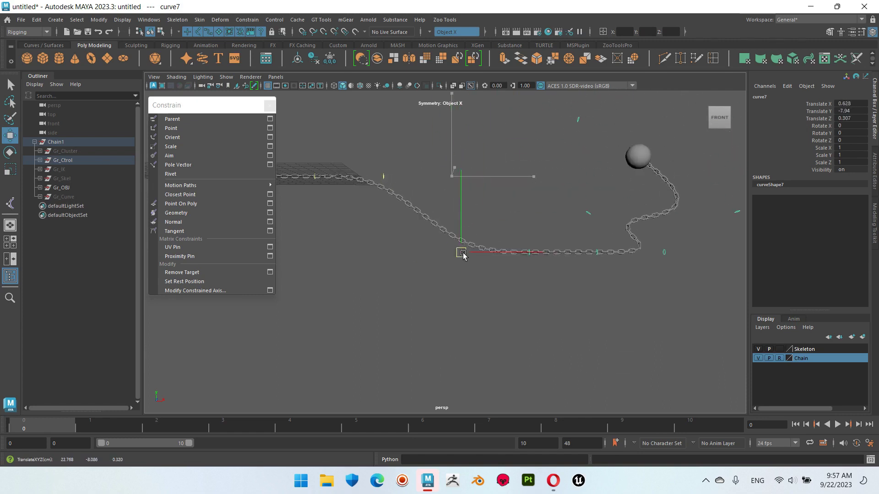
{"action": "left_click", "coordinate": [512, 255]}
{"action": "mouse_move", "coordinate": [526, 287]}
{"action": "middle_mouse_down"}
{"action": "mouse_move", "coordinate": [529, 361]}
{"action": "mouse_move", "coordinate": [594, 319]}
{"action": "middle_mouse_up"}
Raise curve10 and curve12, and move curve13 up-right to lift the ball.
{"action": "left_click", "coordinate": [552, 264]}
{"action": "mouse_move", "coordinate": [551, 264]}
{"action": "middle_mouse_down"}
{"action": "mouse_move", "coordinate": [614, 199]}
{"action": "mouse_move", "coordinate": [563, 208]}
{"action": "middle_mouse_up"}
{"action": "left_click", "coordinate": [627, 304]}
{"action": "middle_click_drag", "start_coordinate": [629, 311], "coordinate": [591, 222]}
{"action": "left_click", "coordinate": [576, 262]}
{"action": "mouse_move", "coordinate": [576, 261]}
{"action": "middle_mouse_down"}
{"action": "mouse_move", "coordinate": [632, 290]}
{"action": "mouse_move", "coordinate": [546, 220]}
{"action": "middle_mouse_up"}
{"action": "left_click", "coordinate": [397, 130]}
{"action": "mouse_move", "coordinate": [398, 130]}
{"action": "middle_mouse_down"}
{"action": "mouse_move", "coordinate": [638, 227]}
{"action": "mouse_move", "coordinate": [713, 220]}
{"action": "middle_mouse_up"}
Move curve6 down so the chain sags into a deep curve.
{"action": "scroll", "coordinate": [713, 220], "scroll_direction": "down", "scroll_amount": 3}
{"action": "mouse_move", "coordinate": [549, 330]}
{"action": "left_mouse_down", "text": "alt"}
{"action": "mouse_move", "coordinate": [559, 383]}
{"action": "mouse_move", "coordinate": [459, 243]}
{"action": "left_mouse_up", "text": "alt"}
{"action": "left_click", "coordinate": [462, 254]}
{"action": "middle_click_drag", "start_coordinate": [526, 200], "coordinate": [503, 274]}
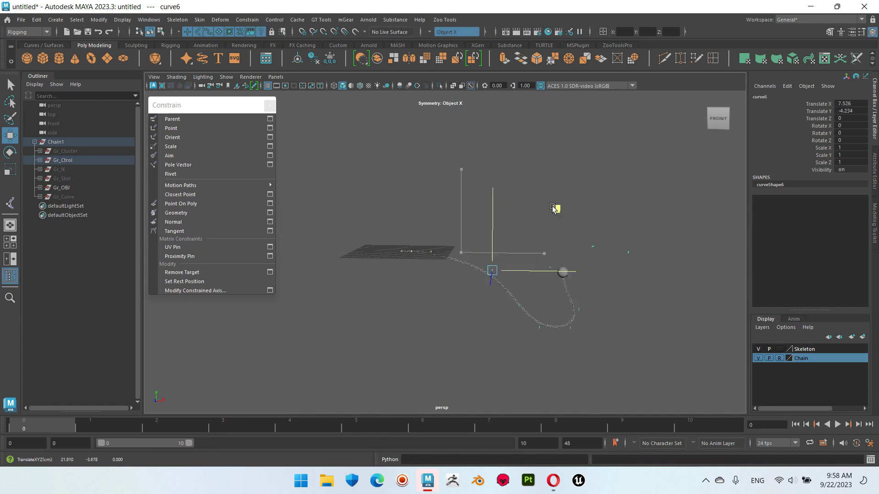
{"action": "mouse_move", "coordinate": [504, 274]}
{"action": "left_mouse_down", "text": "alt"}
{"action": "mouse_move", "coordinate": [493, 318]}
{"action": "mouse_move", "coordinate": [526, 240]}
{"action": "mouse_move", "coordinate": [555, 271]}
{"action": "mouse_move", "coordinate": [637, 308]}
{"action": "mouse_move", "coordinate": [654, 305]}
{"action": "mouse_move", "coordinate": [606, 290]}
{"action": "mouse_move", "coordinate": [596, 234]}
{"action": "left_mouse_up", "text": "alt"}
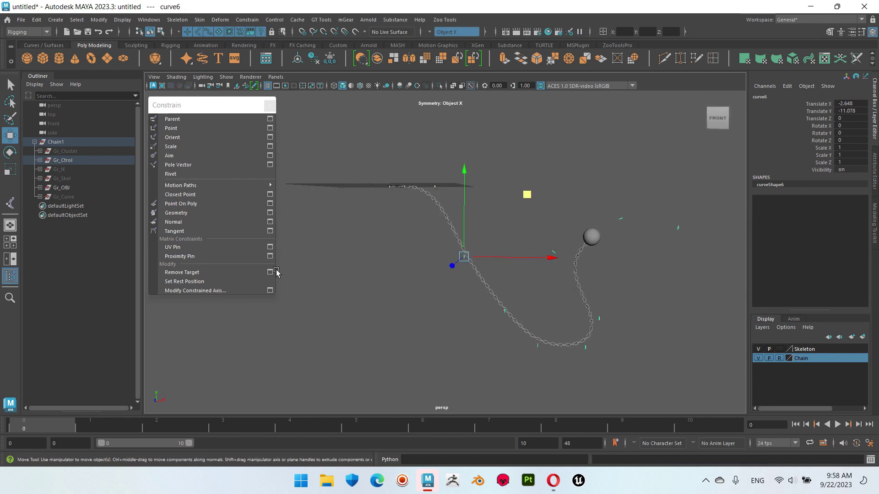
Expand Gr_Ctrol in the Outliner to reveal the nested curve controllers.
{"action": "left_click", "coordinate": [69, 159]}
{"action": "left_click", "coordinate": [40, 160]}
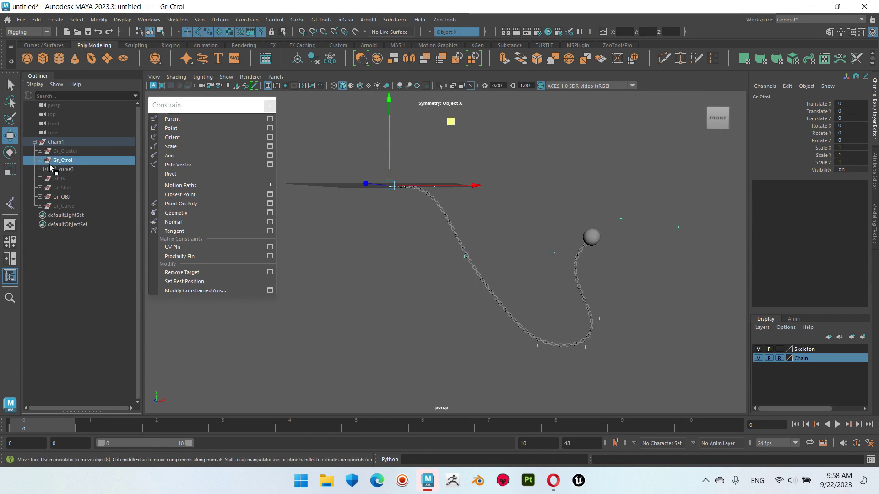
{"action": "left_click", "coordinate": [51, 178]}
{"action": "left_click", "coordinate": [62, 197]}
{"action": "left_click", "coordinate": [67, 206]}
{"action": "key", "text": "Down"}
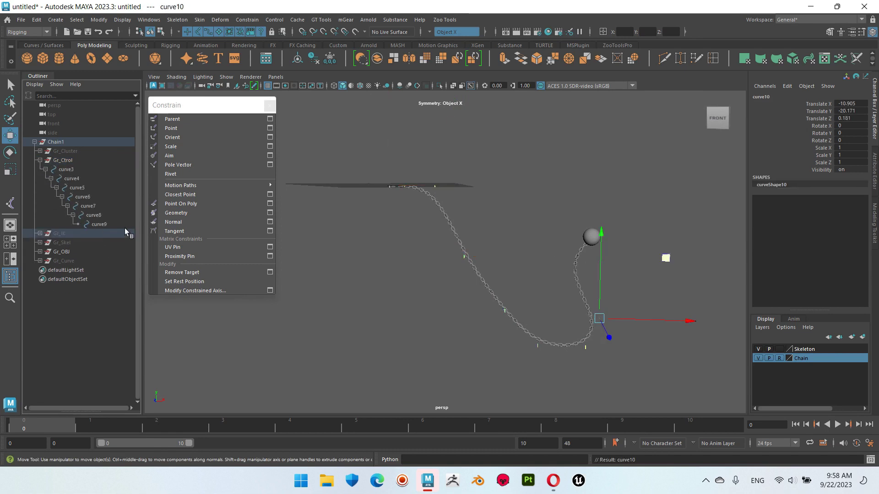
{"action": "key", "text": "ctrl+z"}
{"action": "left_click", "coordinate": [89, 243]}
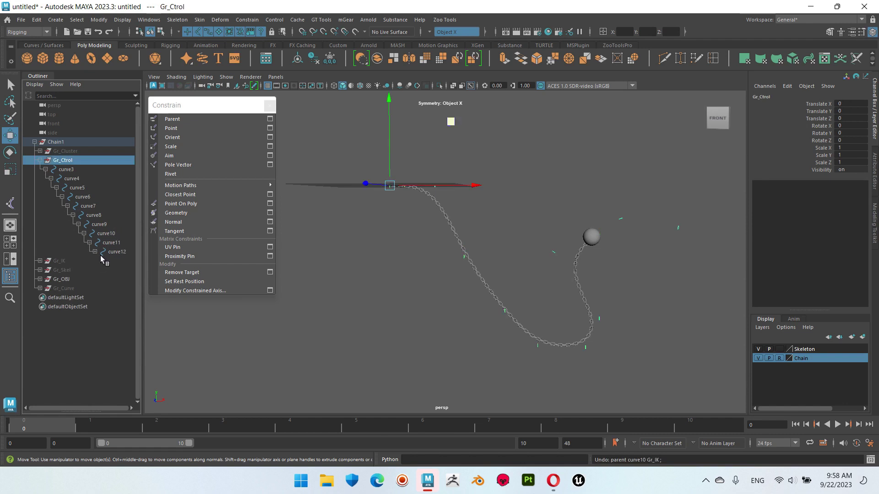
Zero Translate and Rotate on curve3–curve13, then unparent them to world level.
{"action": "mouse_move", "coordinate": [599, 300]}
{"action": "left_mouse_down", "text": "alt"}
{"action": "mouse_move", "coordinate": [465, 308]}
{"action": "mouse_move", "coordinate": [623, 307]}
{"action": "mouse_move", "coordinate": [609, 291]}
{"action": "left_mouse_up", "text": "alt"}
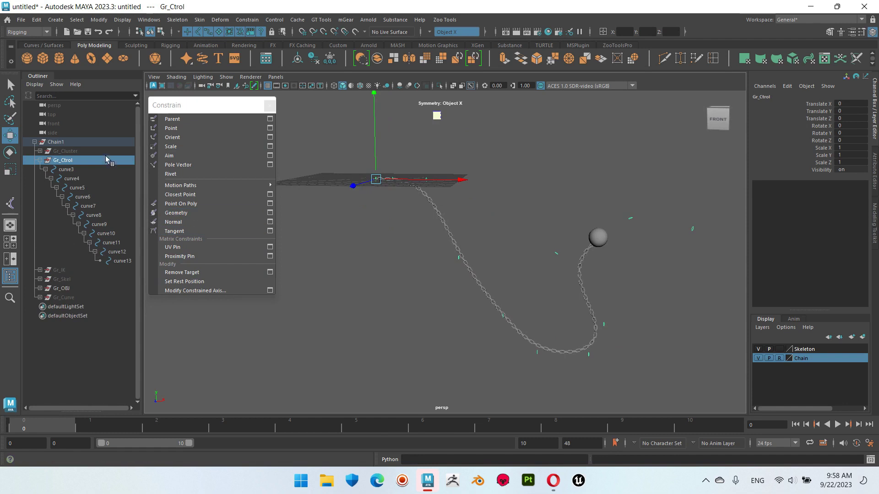
{"action": "left_click", "coordinate": [117, 252]}
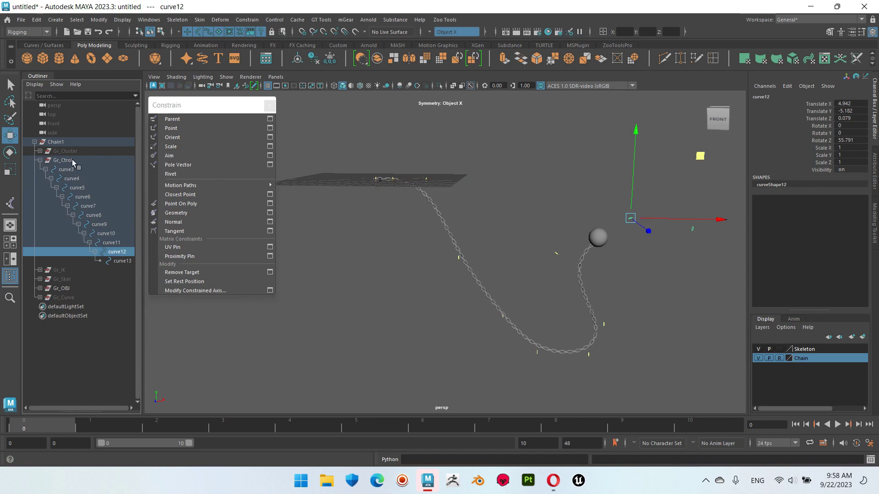
{"action": "right_click_drag", "start_coordinate": [558, 161], "coordinate": [562, 265]}
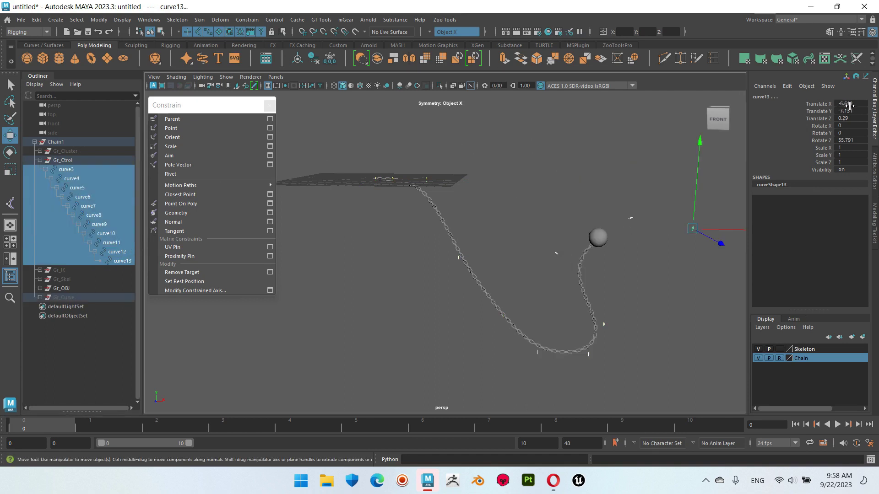
{"action": "left_click_drag", "start_coordinate": [860, 103], "coordinate": [861, 132]}
{"action": "key", "text": "Return"}
{"action": "mouse_move", "coordinate": [539, 222]}
{"action": "left_mouse_down", "text": "alt"}
{"action": "mouse_move", "coordinate": [503, 338]}
{"action": "mouse_move", "coordinate": [565, 288]}
{"action": "left_mouse_up", "text": "alt"}
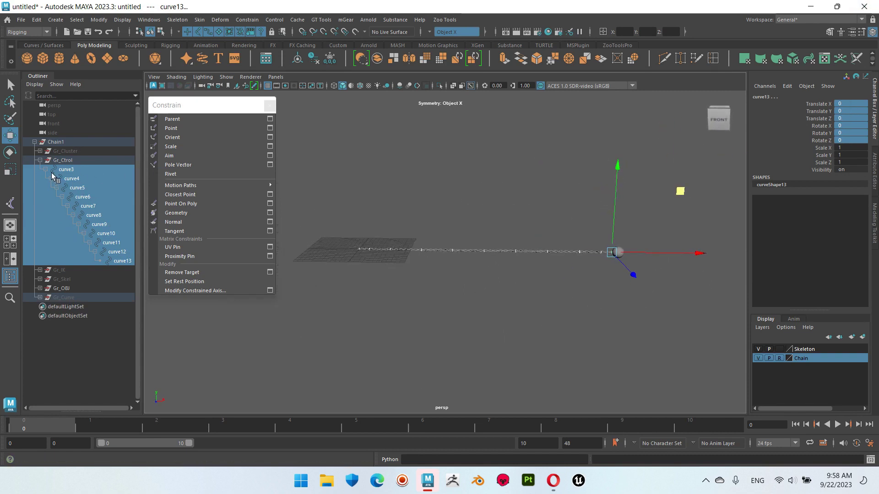
{"action": "key", "text": "shift+p"}
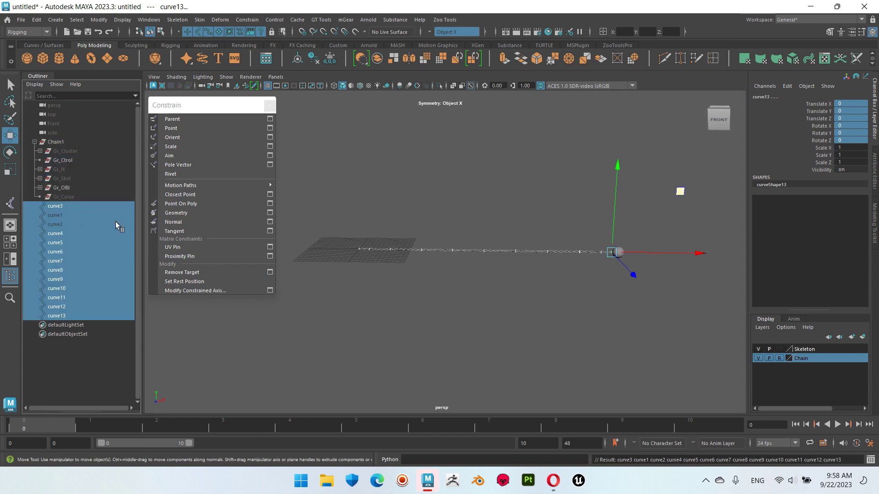
Parent curve3 through curve13 under Gr_Ctrol, then check curve1, curve2 and curve3.
{"action": "left_click", "coordinate": [61, 207]}
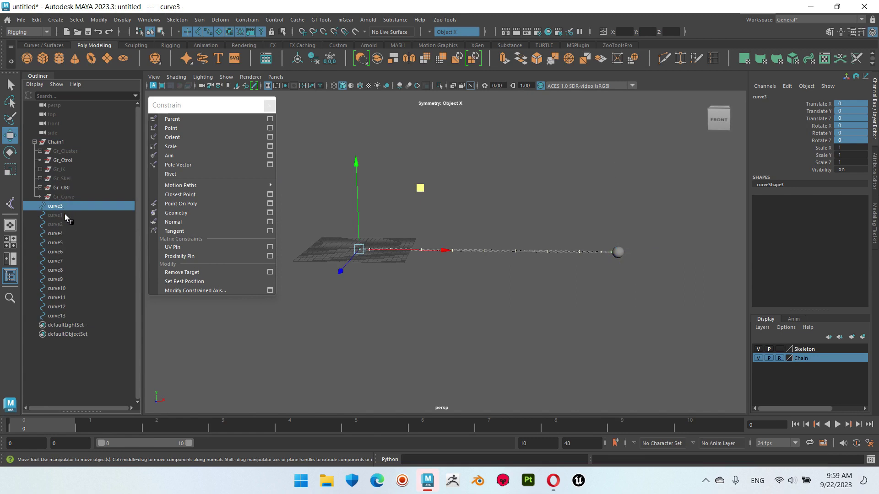
{"action": "left_click", "coordinate": [65, 312], "text": "shift"}
{"action": "key", "text": "p"}
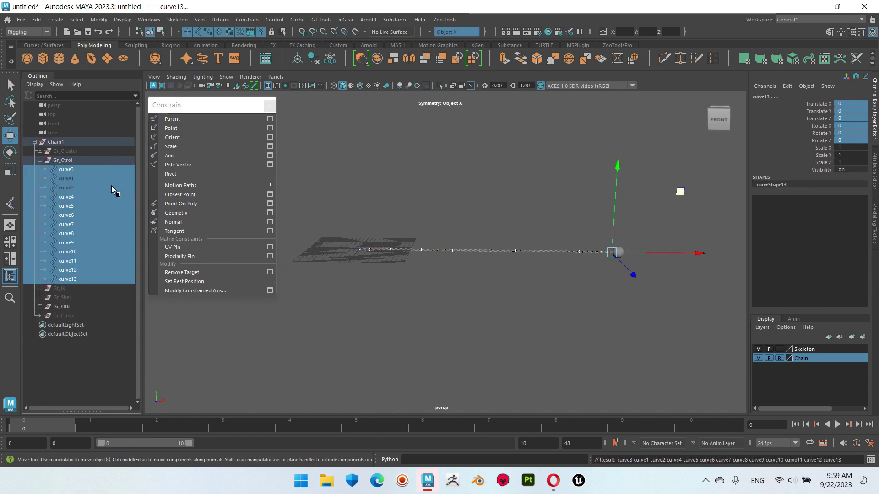
{"action": "left_click", "coordinate": [74, 367]}
{"action": "left_click", "coordinate": [75, 178]}
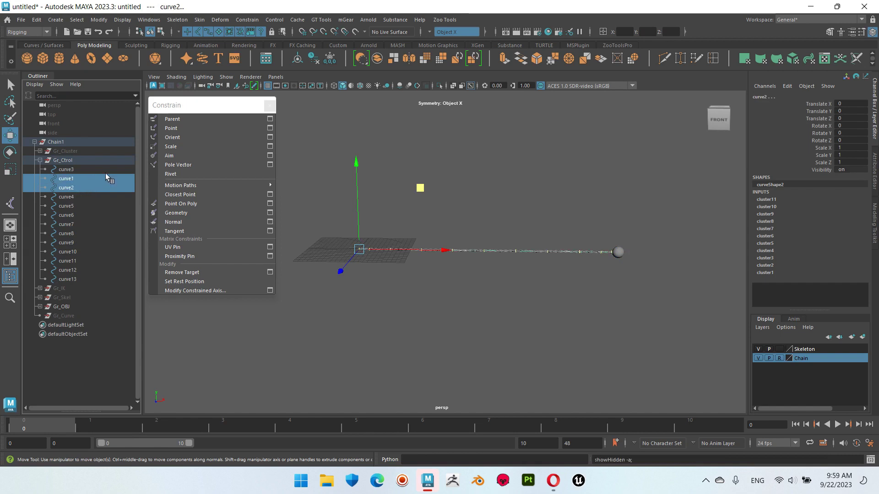
{"action": "left_click", "coordinate": [77, 169]}
Level the view and select the curve10–curve13 circle controls along the chain.
{"action": "left_click_drag", "start_coordinate": [599, 318], "coordinate": [605, 282], "text": "alt"}
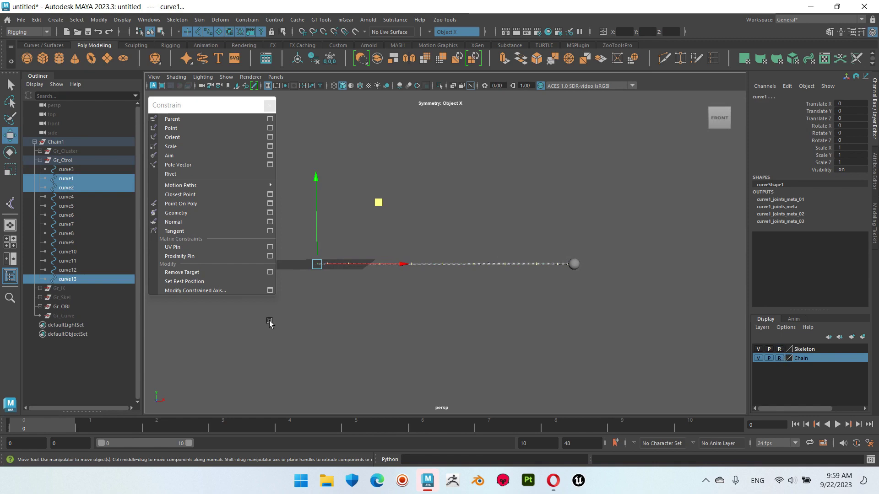
{"action": "left_click", "coordinate": [618, 266]}
{"action": "mouse_move", "coordinate": [559, 249]}
{"action": "left_mouse_down"}
{"action": "mouse_move", "coordinate": [576, 278]}
{"action": "mouse_move", "coordinate": [555, 301]}
{"action": "mouse_move", "coordinate": [636, 308]}
{"action": "mouse_move", "coordinate": [413, 319]}
{"action": "left_mouse_up"}
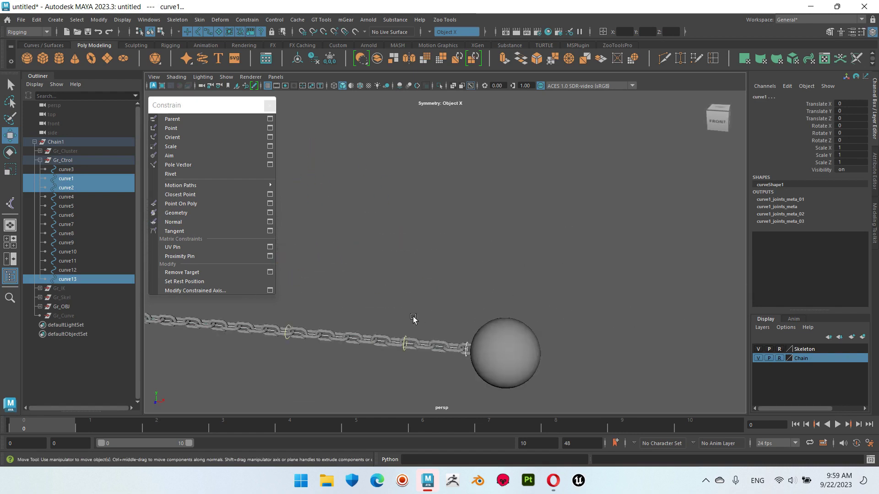
{"action": "left_click", "coordinate": [404, 343]}
{"action": "mouse_move", "coordinate": [340, 369]}
{"action": "left_mouse_down"}
{"action": "mouse_move", "coordinate": [389, 261]}
{"action": "mouse_move", "coordinate": [573, 288]}
{"action": "mouse_move", "coordinate": [492, 337]}
{"action": "mouse_move", "coordinate": [520, 260]}
{"action": "left_mouse_up"}
{"action": "left_click", "coordinate": [494, 270]}
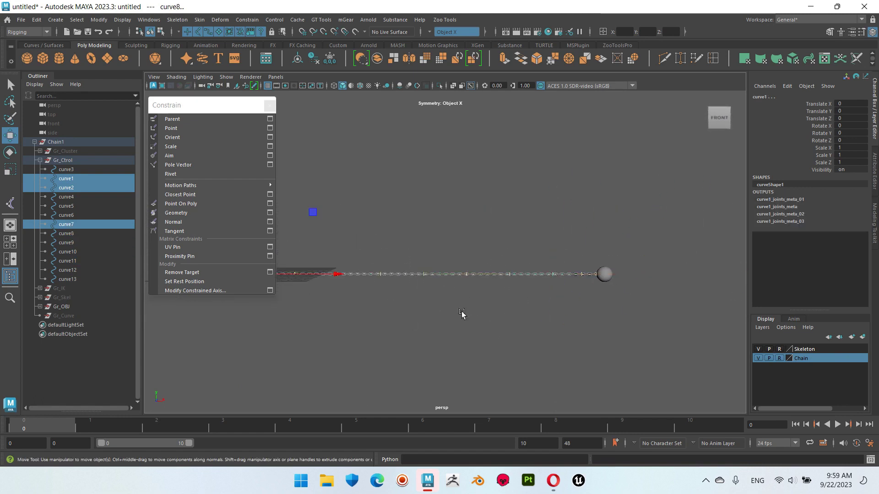
{"action": "left_click", "coordinate": [587, 271]}
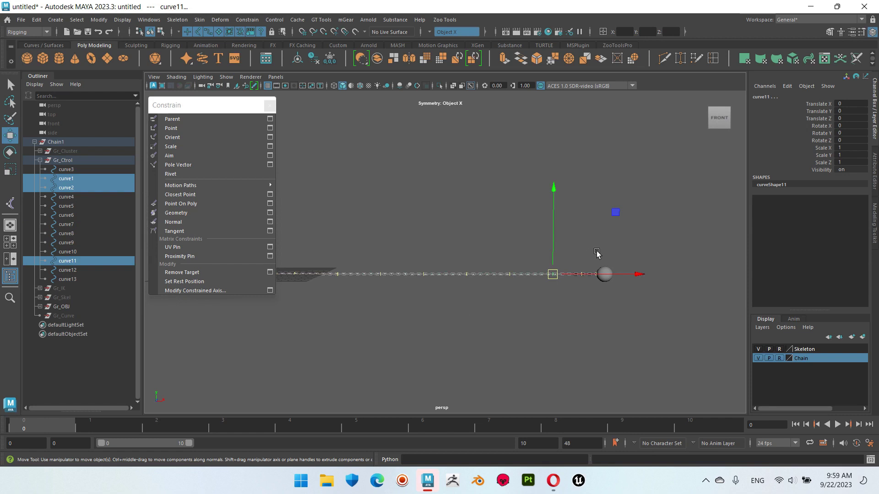
Tumble the chain view and check the curve11, curve10 and curve9 controls.
{"action": "left_click_drag", "start_coordinate": [597, 253], "coordinate": [549, 327], "text": "alt"}
{"action": "left_click", "coordinate": [683, 268]}
{"action": "left_click", "coordinate": [543, 293]}
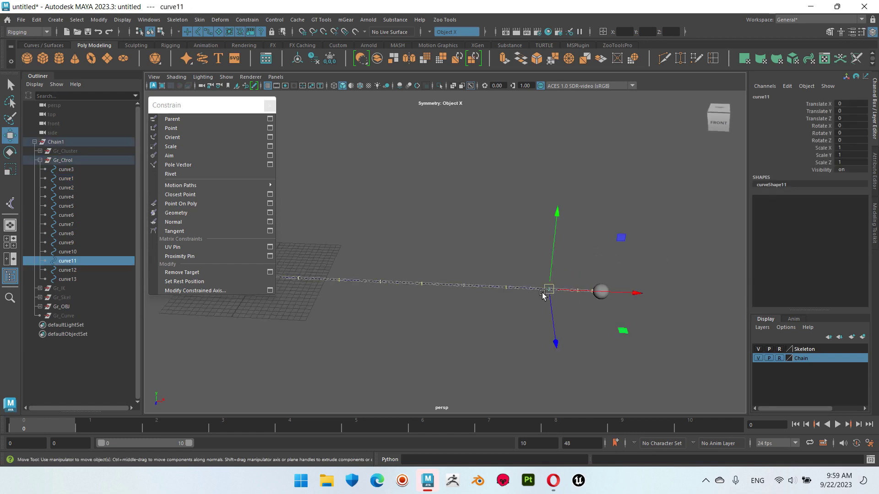
{"action": "left_click", "coordinate": [506, 293]}
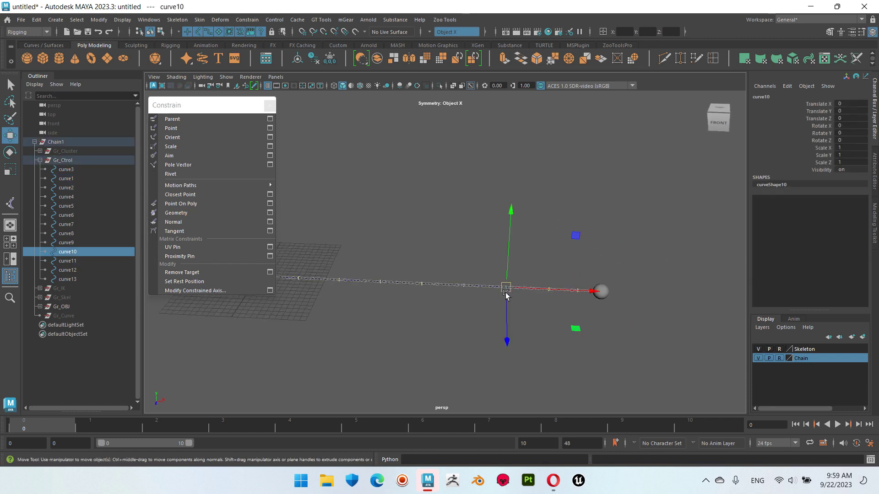
{"action": "left_click", "coordinate": [463, 287]}
Raise curve8 up and left to lift a hump into the chain.
{"action": "left_click", "coordinate": [424, 287]}
{"action": "left_click_drag", "start_coordinate": [487, 317], "coordinate": [505, 314], "text": "alt"}
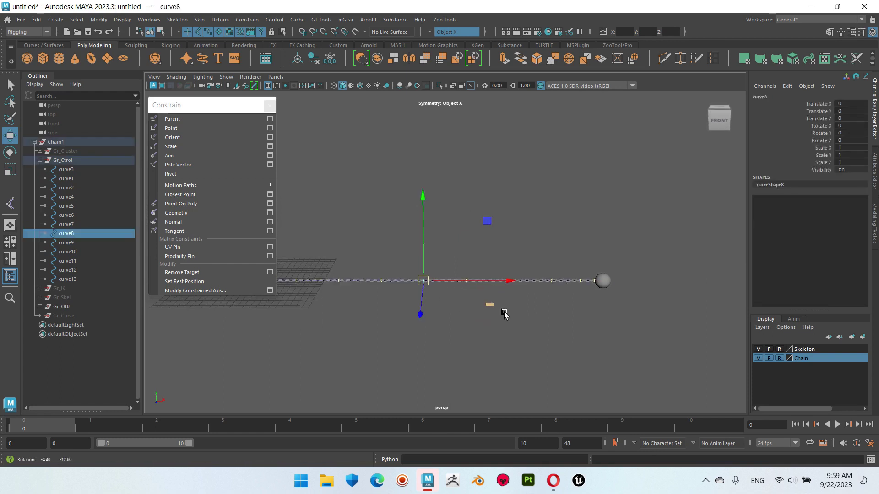
{"action": "middle_click_drag", "start_coordinate": [504, 314], "coordinate": [461, 199]}
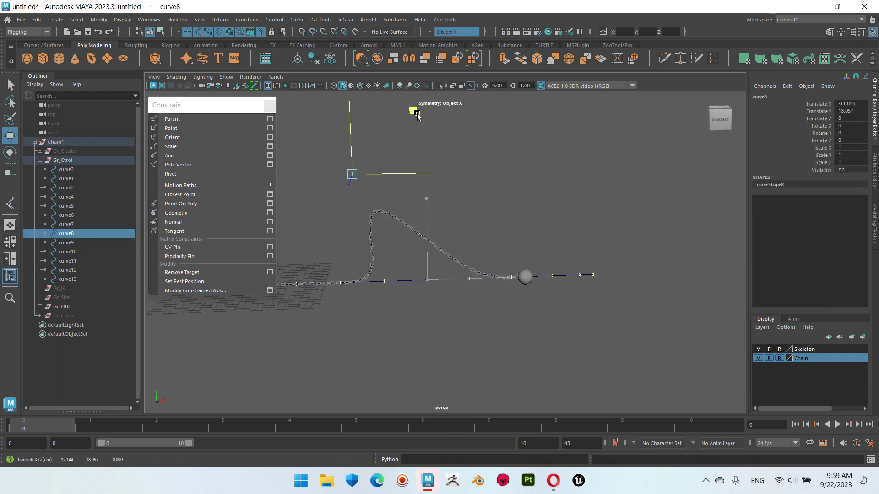
{"action": "left_click", "coordinate": [468, 287]}
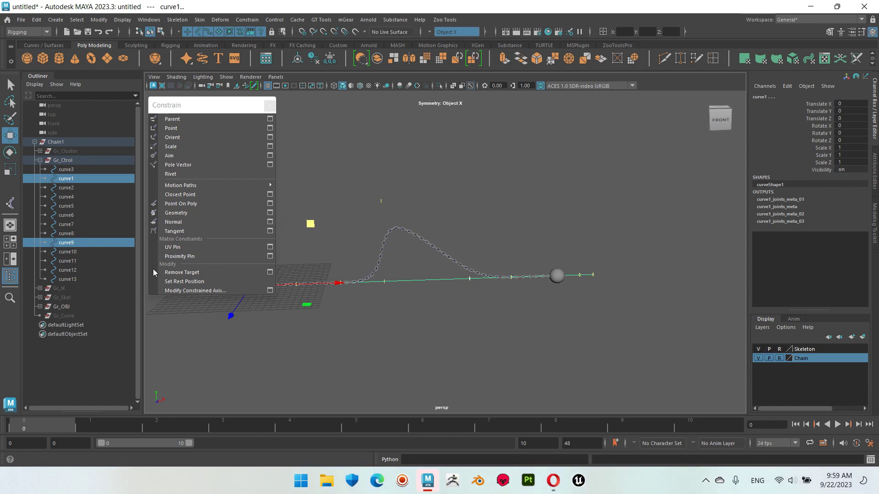
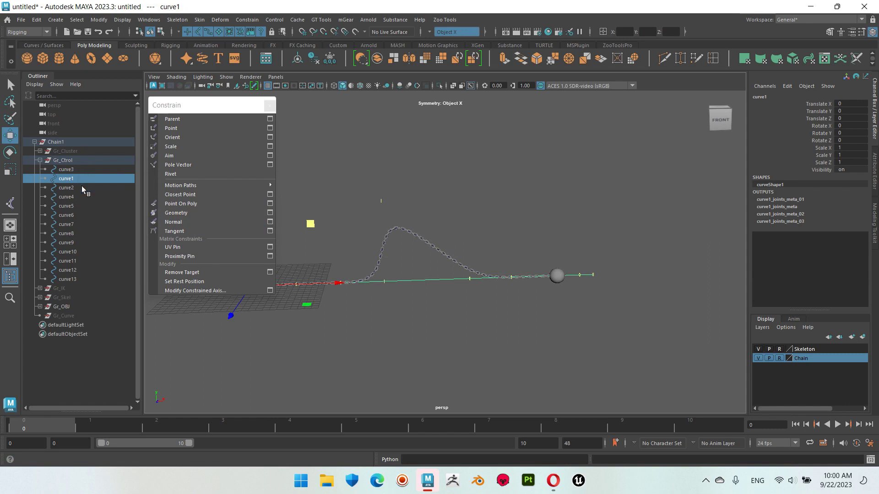
Hide the curve1 and curve2 controls, then select both together.
{"action": "key", "text": "ctrl+h"}
{"action": "left_click", "coordinate": [571, 274]}
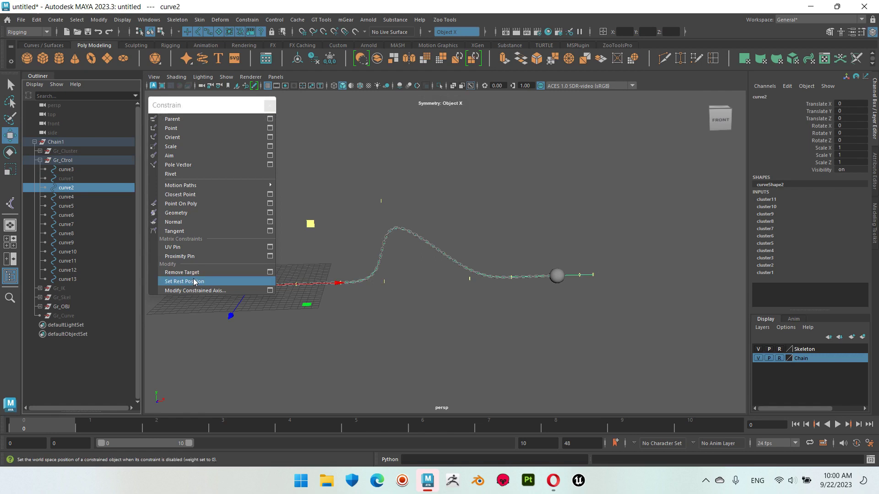
{"action": "key", "text": "ctrl+h"}
{"action": "left_click", "coordinate": [81, 182]}
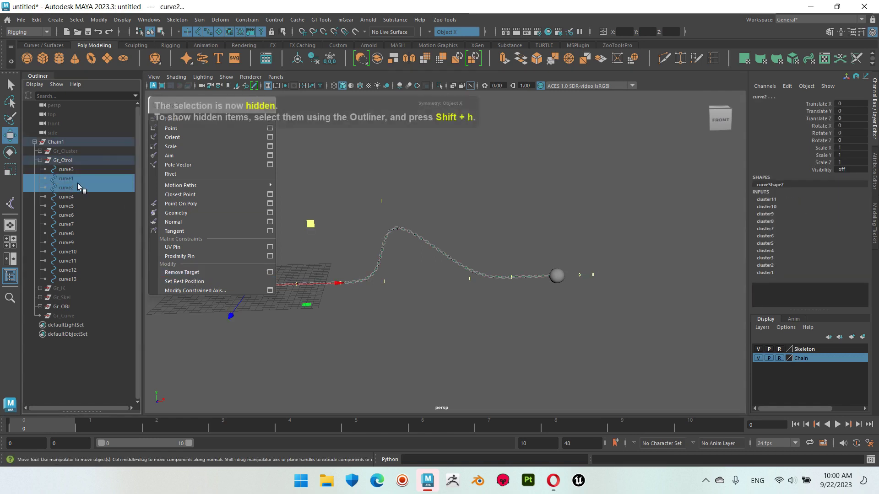
Move curve1 and curve2 into Gr_Curve, then pull curve10–curve13 to lift the ball.
{"action": "middle_click_drag", "start_coordinate": [72, 318], "coordinate": [70, 317]}
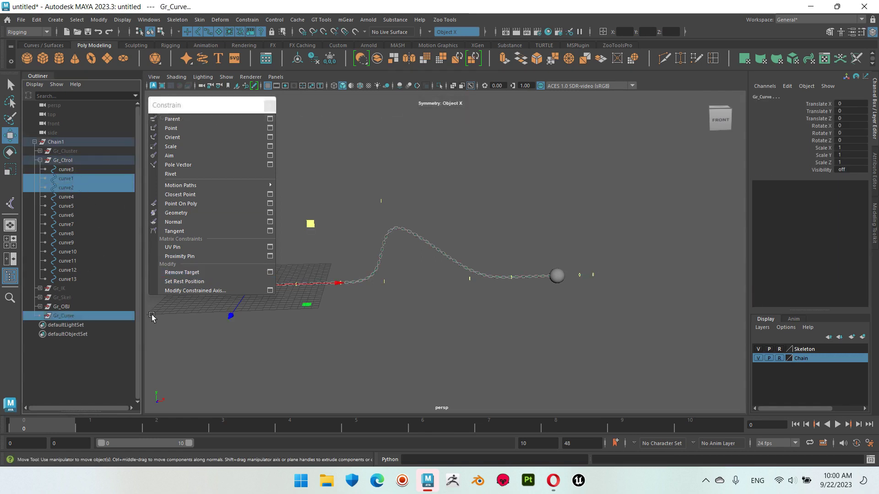
{"action": "mouse_move", "coordinate": [476, 292]}
{"action": "left_mouse_down"}
{"action": "mouse_move", "coordinate": [471, 284]}
{"action": "mouse_move", "coordinate": [517, 279]}
{"action": "left_mouse_up"}
{"action": "left_click_drag", "start_coordinate": [498, 247], "coordinate": [505, 194]}
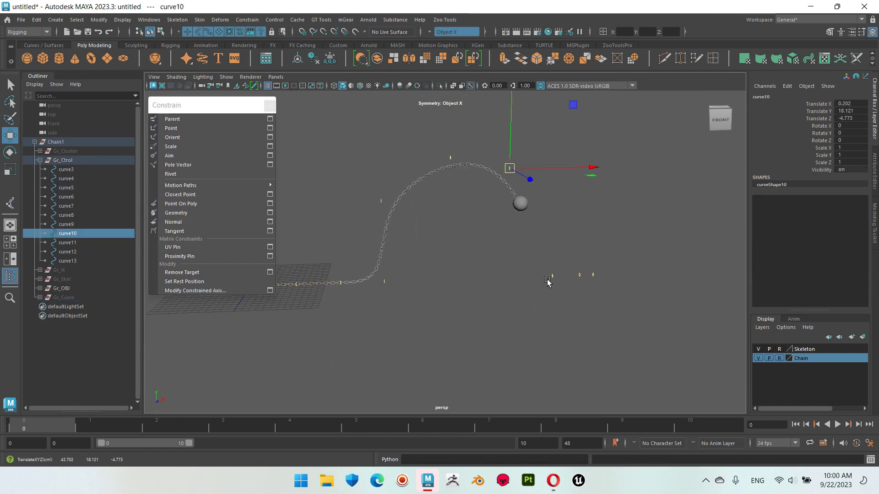
{"action": "left_click_drag", "start_coordinate": [580, 275], "coordinate": [516, 195]}
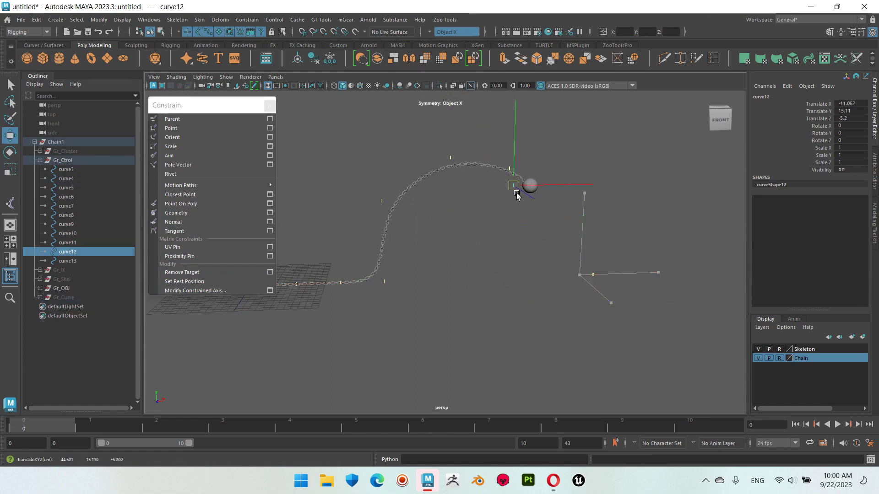
{"action": "left_click_drag", "start_coordinate": [603, 289], "coordinate": [462, 270]}
Lower curve9 and move the chain-end and curve10 controls to reshape the loop.
{"action": "left_click", "coordinate": [534, 204]}
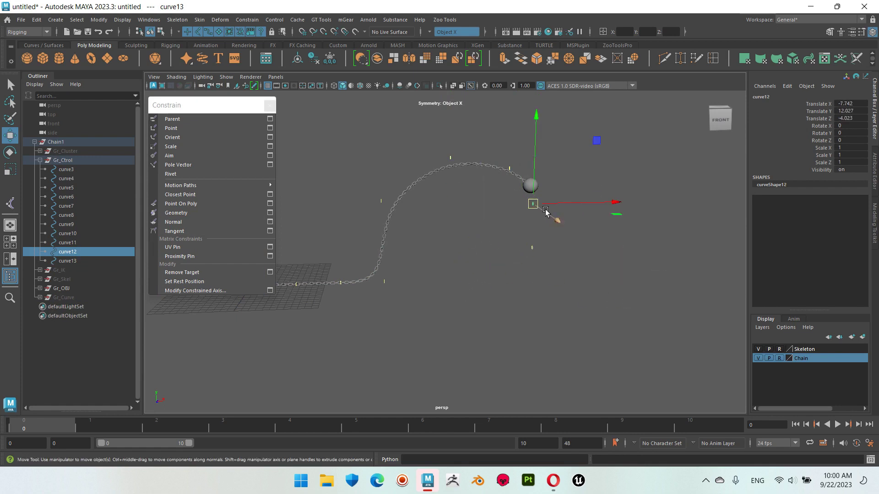
{"action": "left_click", "coordinate": [453, 158]}
{"action": "left_click", "coordinate": [510, 167]}
{"action": "left_click", "coordinate": [453, 158]}
{"action": "left_click_drag", "start_coordinate": [452, 157], "coordinate": [425, 177]}
{"action": "mouse_move", "coordinate": [495, 161]}
{"action": "left_mouse_down"}
{"action": "mouse_move", "coordinate": [563, 257]}
{"action": "mouse_move", "coordinate": [479, 254]}
{"action": "left_mouse_up"}
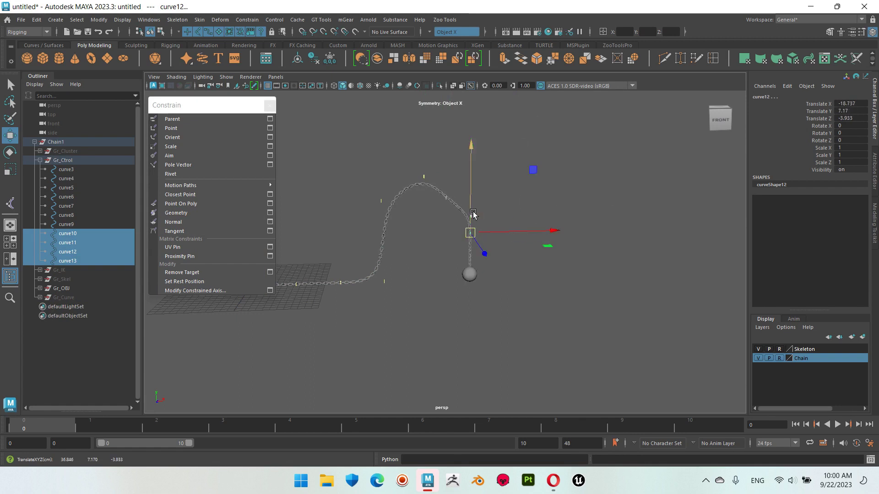
{"action": "left_click", "coordinate": [473, 213]}
{"action": "left_click_drag", "start_coordinate": [458, 210], "coordinate": [467, 201]}
Shift curve12 and curve13 down-right to move the ball, then preview the playback.
{"action": "left_click", "coordinate": [383, 275]}
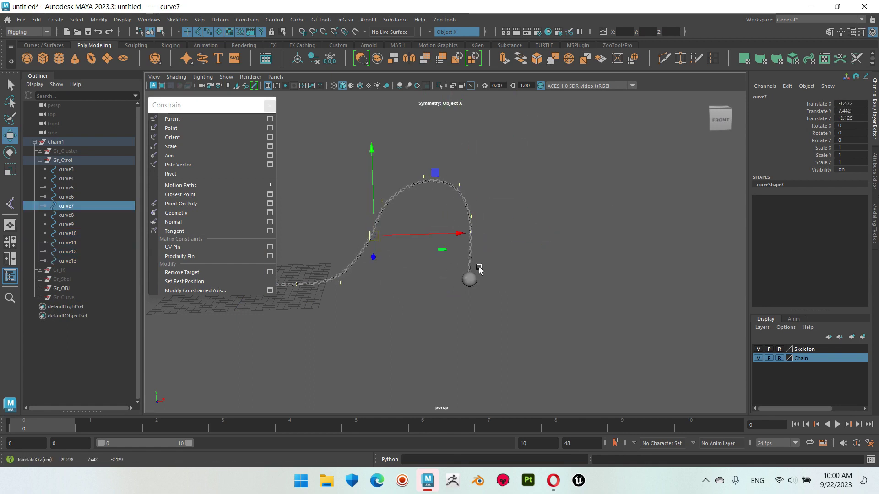
{"action": "left_click", "coordinate": [470, 232]}
{"action": "left_click_drag", "start_coordinate": [483, 247], "coordinate": [522, 280]}
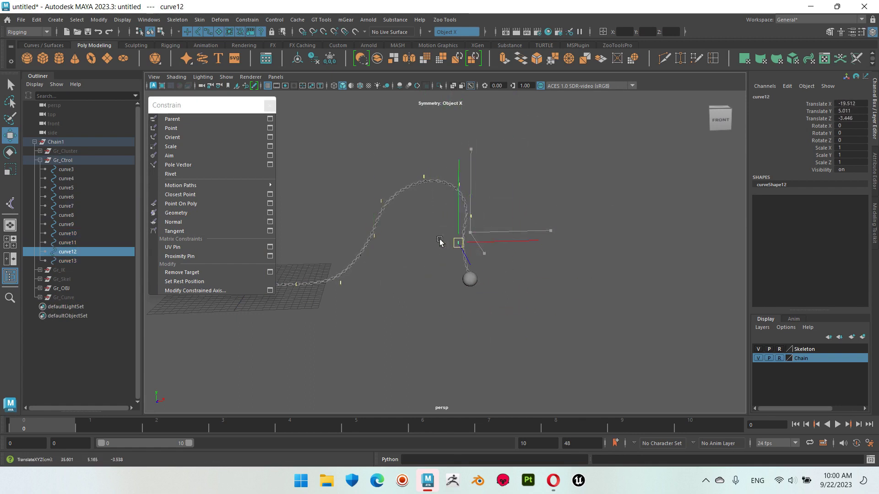
{"action": "left_click", "coordinate": [455, 269]}
{"action": "left_click_drag", "start_coordinate": [460, 272], "coordinate": [492, 311]}
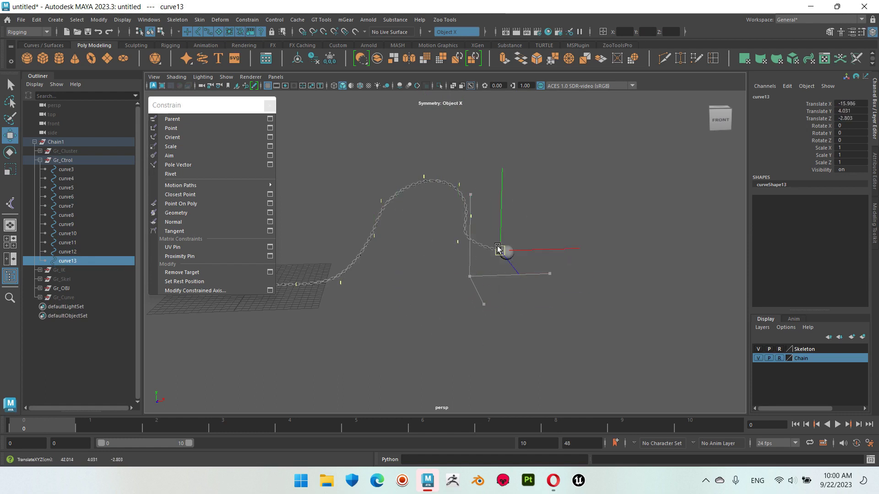
{"action": "middle_click_drag", "start_coordinate": [451, 281], "coordinate": [523, 336], "text": "alt"}
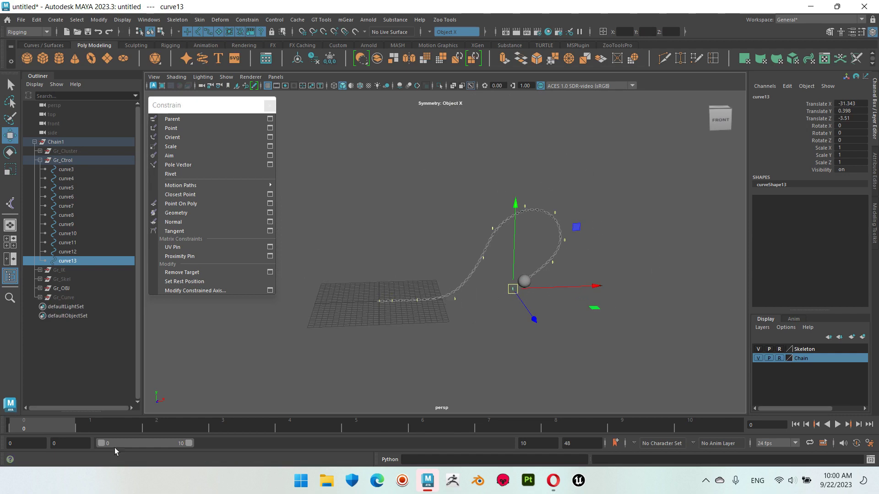
{"action": "key", "text": "alt+v"}
{"action": "key", "text": "alt+v"}
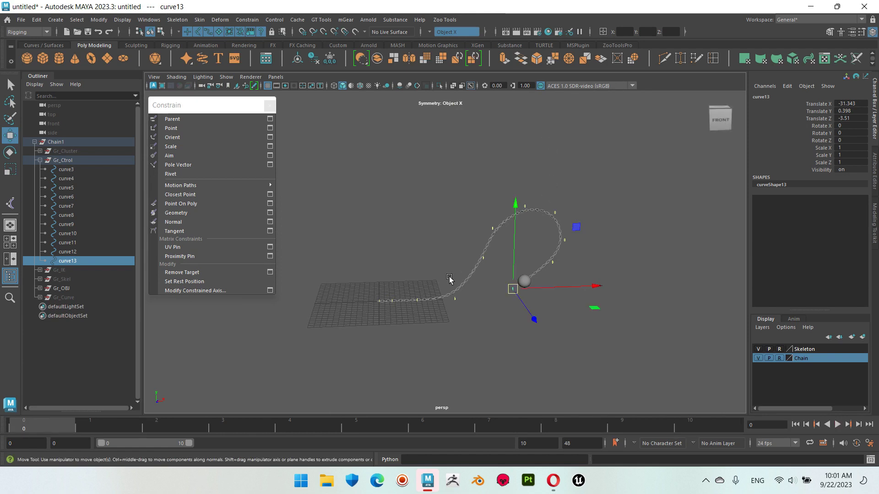
Move curve7 up-left, adjust curve13, and lift curve11–curve13 together.
{"action": "left_click", "coordinate": [454, 278]}
{"action": "left_click", "coordinate": [515, 280]}
{"action": "left_click_drag", "start_coordinate": [515, 280], "coordinate": [416, 216]}
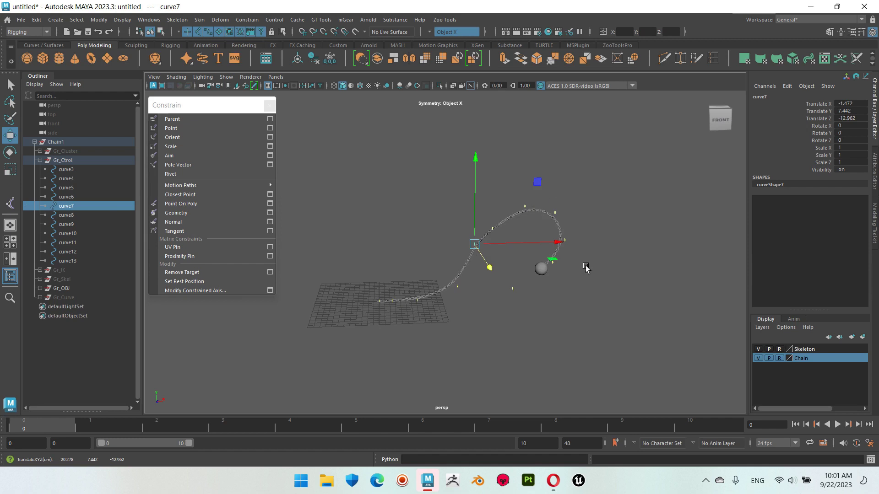
{"action": "left_click_drag", "start_coordinate": [586, 268], "coordinate": [589, 291], "text": "alt"}
{"action": "left_click", "coordinate": [516, 297]}
{"action": "left_click_drag", "start_coordinate": [516, 297], "coordinate": [552, 271]}
{"action": "mouse_move", "coordinate": [529, 196]}
{"action": "left_mouse_down", "text": "shift"}
{"action": "mouse_move", "coordinate": [561, 250]}
{"action": "mouse_move", "coordinate": [587, 227]}
{"action": "left_mouse_up", "text": "shift"}
{"action": "left_click_drag", "start_coordinate": [633, 183], "coordinate": [644, 147]}
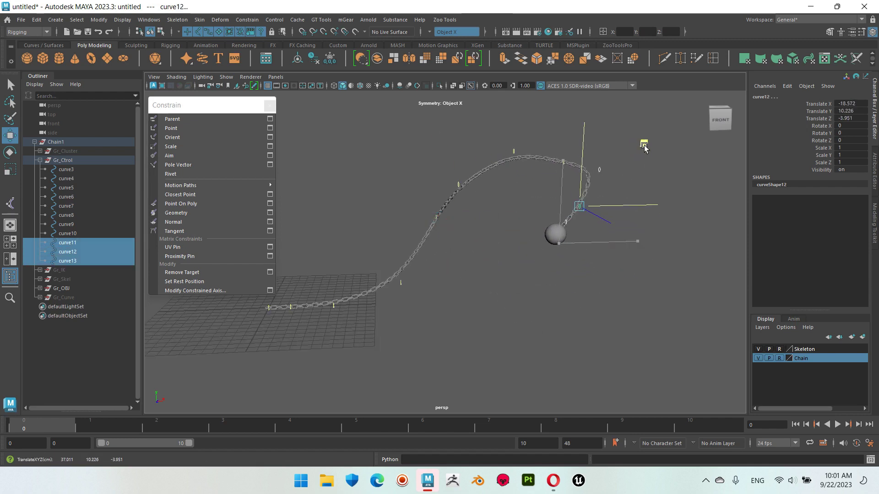
Reposition curve8, curve9 and curve7 to refine the chain's arc.
{"action": "left_click", "coordinate": [458, 184]}
{"action": "left_click_drag", "start_coordinate": [458, 184], "coordinate": [397, 157]}
{"action": "left_click", "coordinate": [513, 151]}
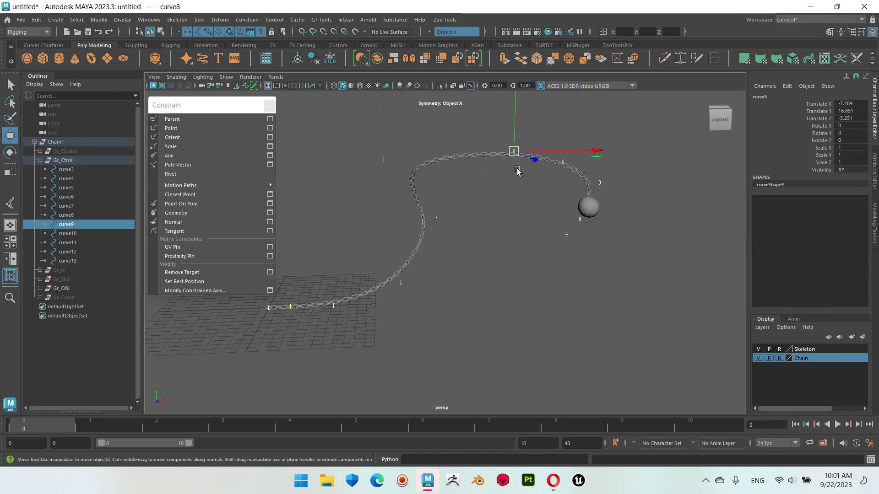
{"action": "left_click_drag", "start_coordinate": [514, 152], "coordinate": [468, 112]}
{"action": "left_click", "coordinate": [435, 217]}
{"action": "left_click_drag", "start_coordinate": [500, 157], "coordinate": [433, 165]}
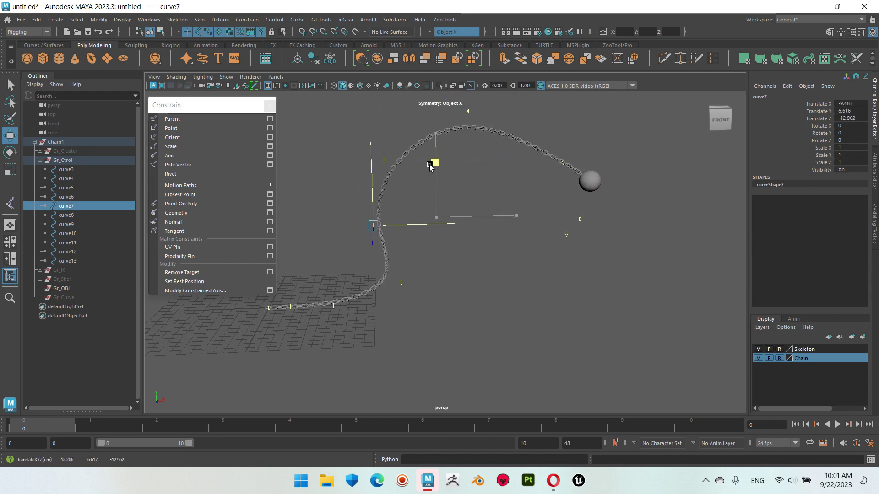
Slide curve11 along X, adjust curve12, extend the playback range to 47, and select curve3–curve13.
{"action": "left_click", "coordinate": [523, 113]}
{"action": "left_click_drag", "start_coordinate": [523, 114], "coordinate": [619, 61]}
{"action": "left_click_drag", "start_coordinate": [599, 181], "coordinate": [609, 171]}
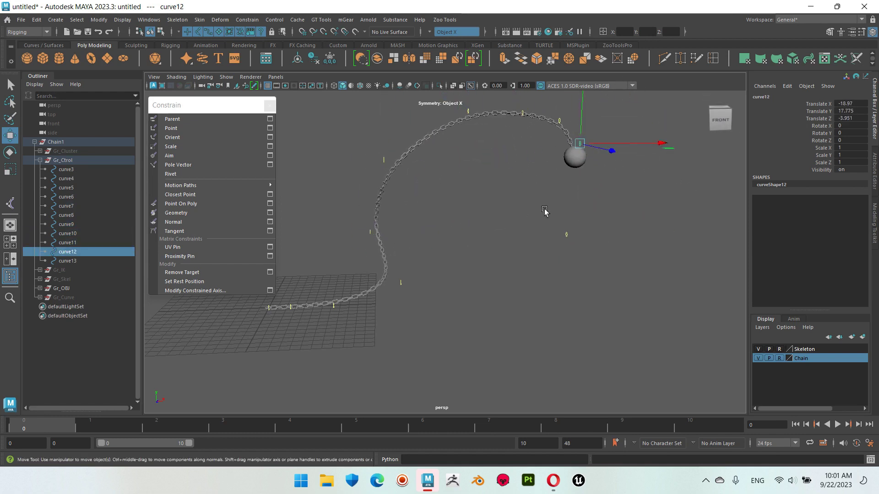
{"action": "left_click", "coordinate": [572, 151]}
{"action": "left_click_drag", "start_coordinate": [563, 281], "coordinate": [548, 249], "text": "alt"}
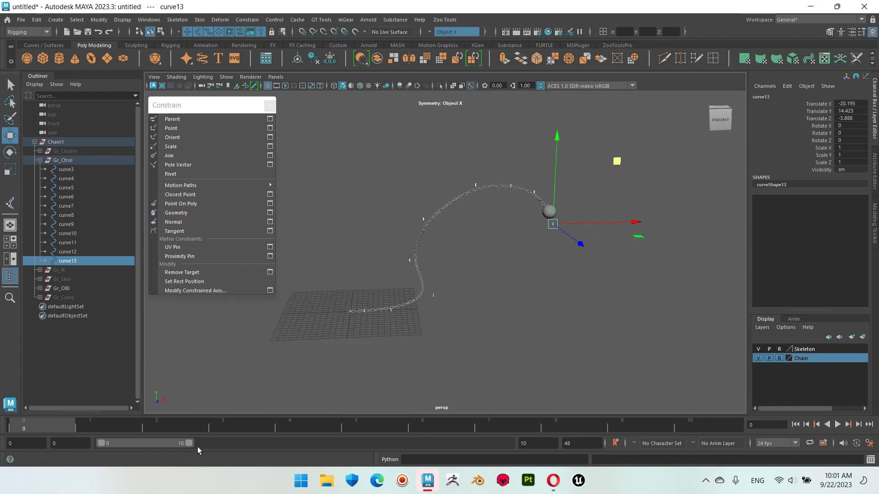
{"action": "left_click_drag", "start_coordinate": [197, 447], "coordinate": [499, 443]}
{"action": "left_click_drag", "start_coordinate": [320, 169], "coordinate": [661, 334]}
Orbit around the chain and select all controls curve3 through curve13.
{"action": "right_click_drag", "start_coordinate": [576, 328], "coordinate": [586, 249]}
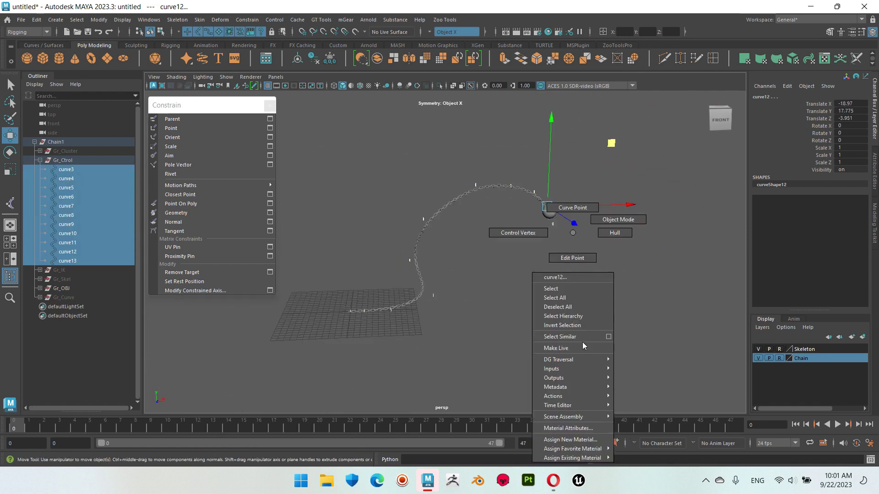
{"action": "left_click", "coordinate": [588, 288]}
{"action": "mouse_move", "coordinate": [588, 288]}
{"action": "left_mouse_down", "text": "alt"}
{"action": "mouse_move", "coordinate": [519, 325]}
{"action": "mouse_move", "coordinate": [478, 196]}
{"action": "mouse_move", "coordinate": [379, 194]}
{"action": "mouse_move", "coordinate": [418, 202]}
{"action": "left_mouse_up", "text": "alt"}
{"action": "left_click", "coordinate": [479, 195]}
{"action": "left_click", "coordinate": [386, 253]}
{"action": "mouse_move", "coordinate": [387, 253]}
{"action": "left_mouse_down", "text": "alt"}
{"action": "mouse_move", "coordinate": [362, 246]}
{"action": "mouse_move", "coordinate": [500, 266]}
{"action": "mouse_move", "coordinate": [555, 287]}
{"action": "mouse_move", "coordinate": [520, 260]}
{"action": "left_mouse_up", "text": "alt"}
{"action": "left_click", "coordinate": [362, 246]}
{"action": "left_click", "coordinate": [555, 286]}
Play the animation, stop at frame 6, and step through the chain controls.
{"action": "key", "text": "alt+v"}
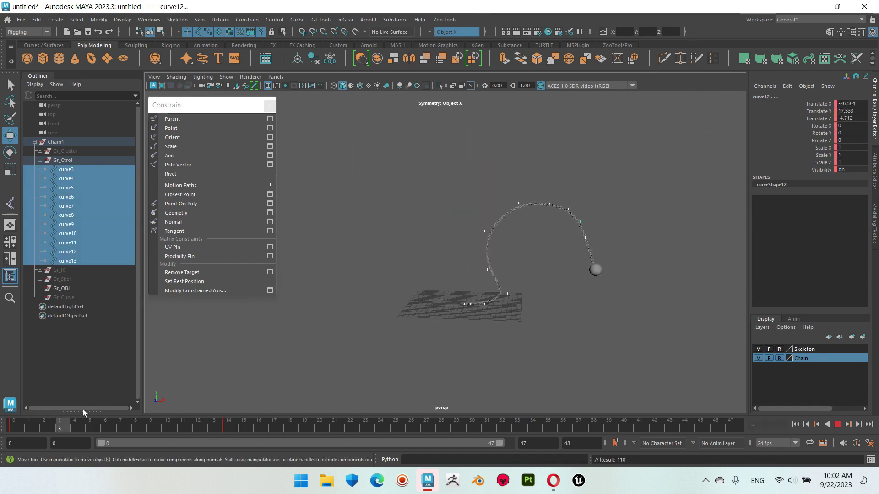
{"action": "key", "text": "alt+v"}
{"action": "left_click", "coordinate": [553, 274]}
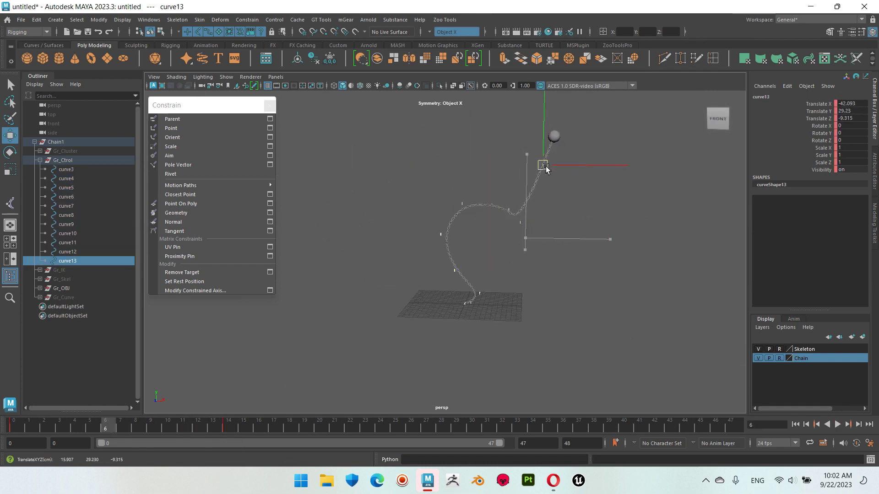
{"action": "key", "text": "Left"}
{"action": "key", "text": "Left"}
{"action": "key", "text": "Left"}
{"action": "key", "text": "Left"}
{"action": "key", "text": "Left"}
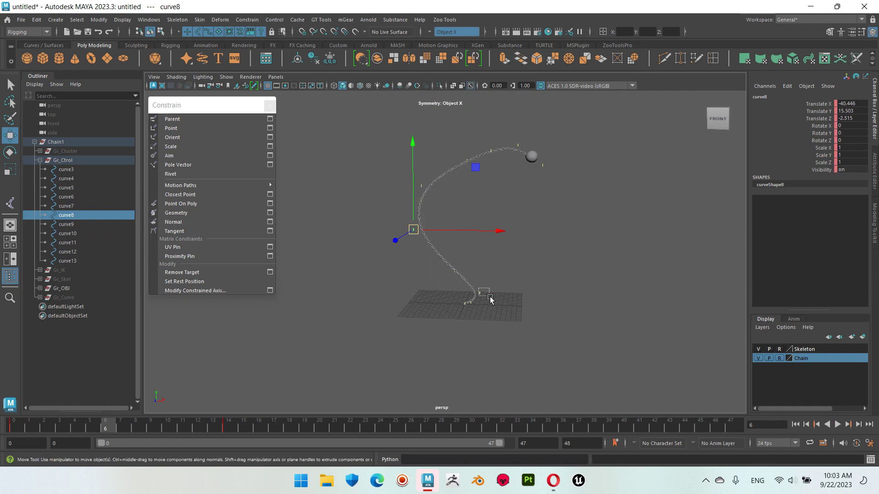
{"action": "key", "text": "Left"}
{"action": "key", "text": "Left"}
{"action": "key", "text": "Left"}
{"action": "key", "text": "Right"}
{"action": "key", "text": "Right"}
{"action": "key", "text": "Right"}
{"action": "key", "text": "Right"}
{"action": "key", "text": "Right"}
{"action": "key", "text": "Right"}
{"action": "key", "text": "Right"}
Move curve12 at frame 7, undoing and redoing the change.
{"action": "mouse_move", "coordinate": [504, 132]}
{"action": "left_mouse_down", "text": "alt"}
{"action": "mouse_move", "coordinate": [570, 210]}
{"action": "mouse_move", "coordinate": [546, 299]}
{"action": "mouse_move", "coordinate": [485, 308]}
{"action": "left_mouse_up", "text": "alt"}
{"action": "right_click_drag", "start_coordinate": [485, 308], "coordinate": [568, 284], "text": "alt"}
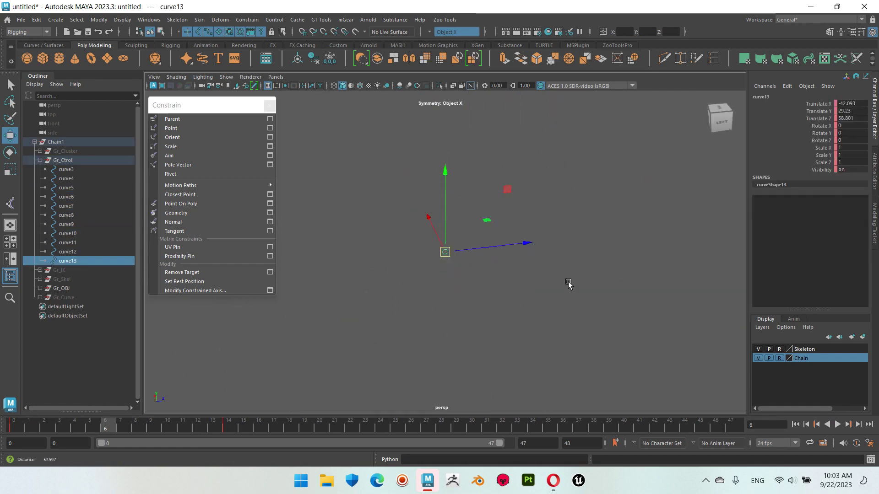
{"action": "left_click_drag", "start_coordinate": [569, 284], "coordinate": [477, 178], "text": "alt"}
{"action": "left_click", "coordinate": [540, 139]}
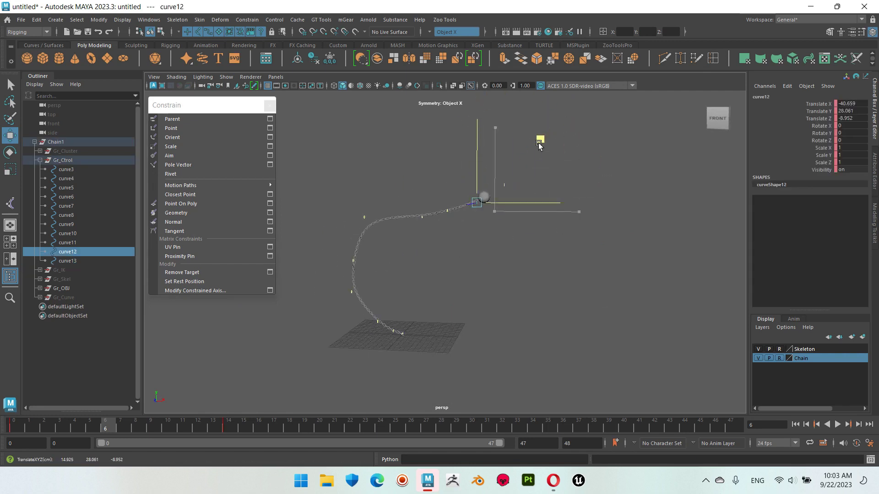
{"action": "key", "text": "alt+v"}
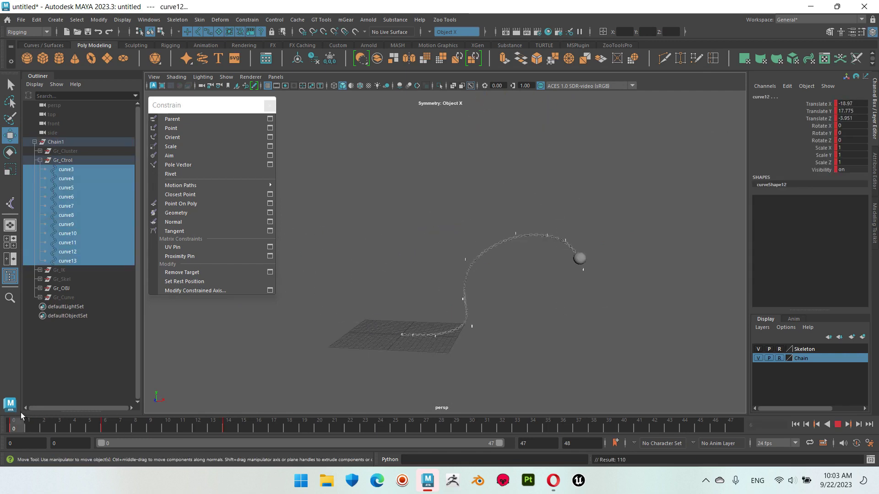
{"action": "left_click_drag", "start_coordinate": [507, 147], "coordinate": [564, 192]}
{"action": "key", "text": "ctrl+z"}
{"action": "key", "text": "ctrl+z"}
{"action": "key", "text": "ctrl+z"}
{"action": "key", "text": "ctrl+z"}
{"action": "key", "text": "ctrl+z"}
{"action": "key", "text": "ctrl+z"}
{"action": "key", "text": "ctrl+z"}
{"action": "key", "text": "ctrl+z"}
{"action": "key", "text": "ctrl+z"}
{"action": "key", "text": "ctrl+z"}
{"action": "key", "text": "shift+z"}
{"action": "key", "text": "shift+z"}
{"action": "key", "text": "shift+z"}
{"action": "key", "text": "shift+z"}
{"action": "key", "text": "shift+z"}
{"action": "key", "text": "shift+z"}
{"action": "key", "text": "shift+z"}
{"action": "key", "text": "shift+z"}
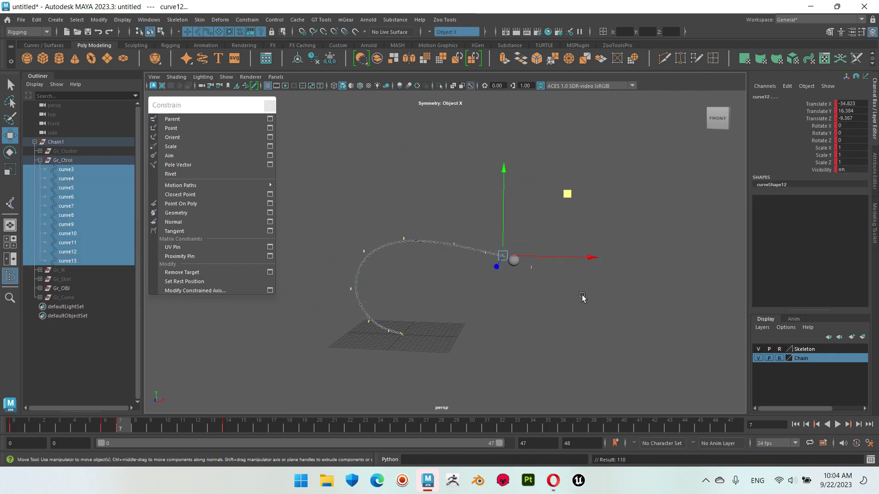
Scrub the timeline through frames 4, 6, 14 and 31 to check the swing.
{"action": "left_click_drag", "start_coordinate": [116, 426], "coordinate": [71, 426]}
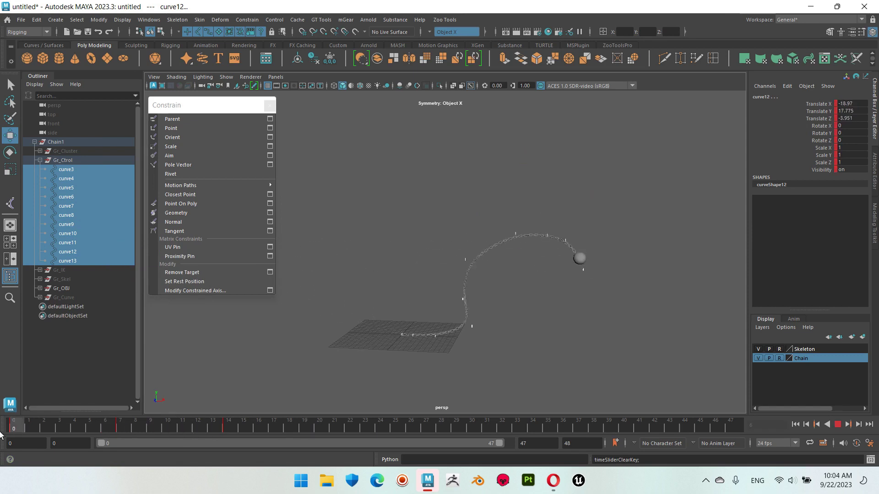
{"action": "left_click_drag", "start_coordinate": [1, 433], "coordinate": [123, 425]}
{"action": "left_click_drag", "start_coordinate": [187, 423], "coordinate": [229, 425]}
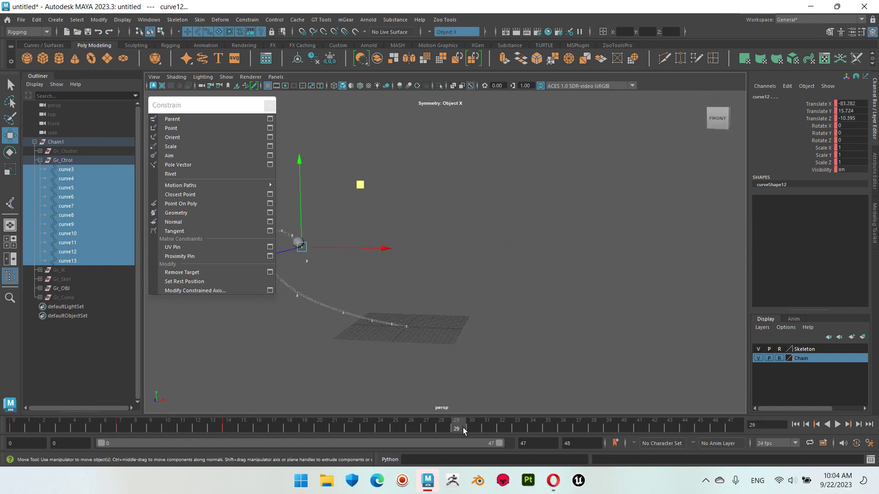
{"action": "left_click_drag", "start_coordinate": [463, 430], "coordinate": [487, 425]}
Orbit around the chain and slide the curve10 control to the left.
{"action": "left_click_drag", "start_coordinate": [640, 350], "coordinate": [476, 360], "text": "alt"}
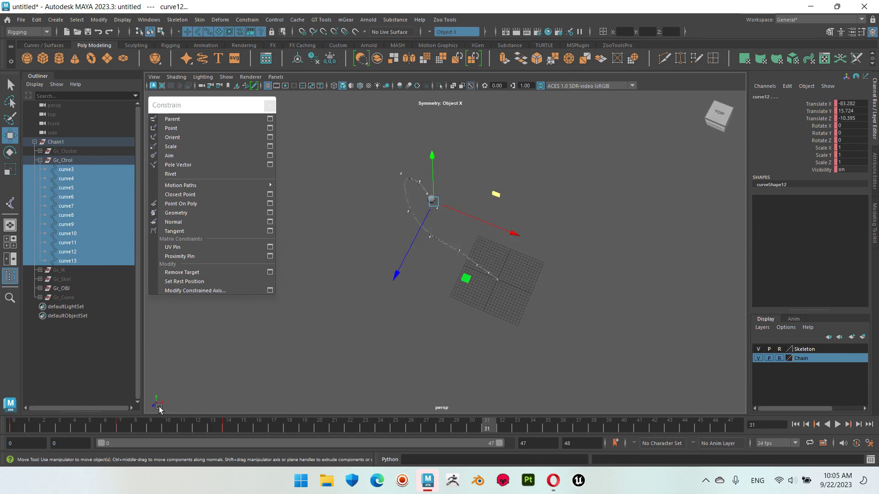
{"action": "mouse_move", "coordinate": [555, 300]}
{"action": "left_mouse_down", "text": "alt"}
{"action": "mouse_move", "coordinate": [584, 343]}
{"action": "mouse_move", "coordinate": [365, 273]}
{"action": "left_mouse_up", "text": "alt"}
{"action": "left_click", "coordinate": [366, 273]}
{"action": "left_click", "coordinate": [412, 213]}
{"action": "mouse_move", "coordinate": [416, 218]}
{"action": "left_mouse_down", "text": "alt"}
{"action": "mouse_move", "coordinate": [406, 245]}
{"action": "mouse_move", "coordinate": [372, 248]}
{"action": "left_mouse_up", "text": "alt"}
{"action": "left_click", "coordinate": [152, 249]}
{"action": "middle_click_drag", "start_coordinate": [151, 249], "coordinate": [92, 231]}
Slide curve5 left, then select curve9 and curve11 along the chain.
{"action": "left_click", "coordinate": [238, 302]}
{"action": "left_click_drag", "start_coordinate": [249, 304], "coordinate": [260, 264], "text": "alt"}
{"action": "middle_click_drag", "start_coordinate": [388, 202], "coordinate": [292, 205]}
{"action": "scroll", "coordinate": [567, 205], "scroll_direction": "up", "scroll_amount": 3}
{"action": "left_click", "coordinate": [462, 268]}
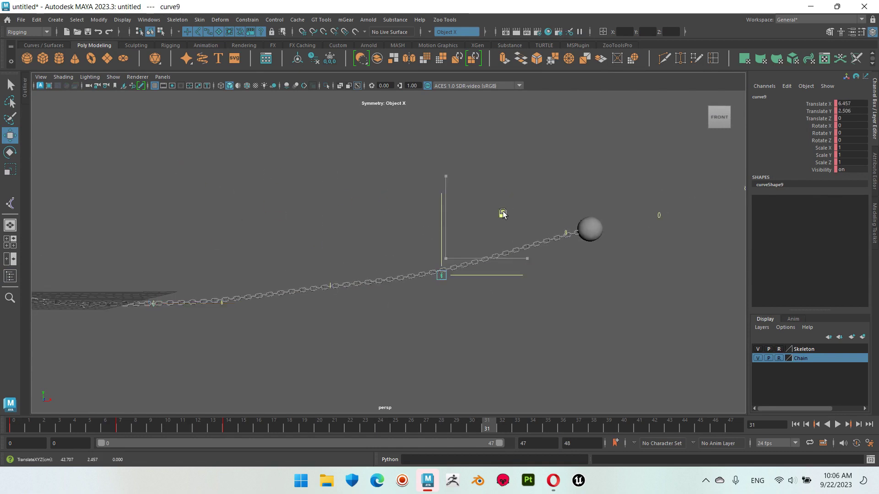
{"action": "left_click", "coordinate": [659, 214]}
{"action": "left_click_drag", "start_coordinate": [659, 212], "coordinate": [601, 185], "text": "alt"}
{"action": "key", "text": "Right"}
{"action": "key", "text": "Right"}
{"action": "right_click_drag", "start_coordinate": [461, 180], "coordinate": [306, 293], "text": "alt"}
At frame 23, move curve12 up and to the left, then select curve8.
{"action": "left_click_drag", "start_coordinate": [228, 423], "coordinate": [310, 422]}
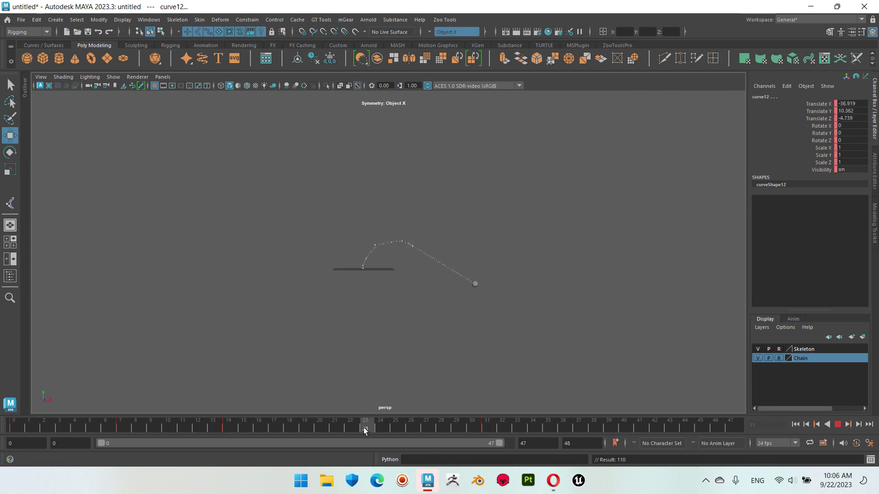
{"action": "left_click_drag", "start_coordinate": [412, 222], "coordinate": [269, 125]}
{"action": "key", "text": "Left"}
{"action": "left_click", "coordinate": [356, 206]}
{"action": "left_click", "coordinate": [460, 139]}
{"action": "left_click_drag", "start_coordinate": [460, 142], "coordinate": [275, 287], "text": "alt"}
Undo the last four control changes and play the chain animation.
{"action": "key", "text": "ctrl+z"}
{"action": "key", "text": "ctrl+z"}
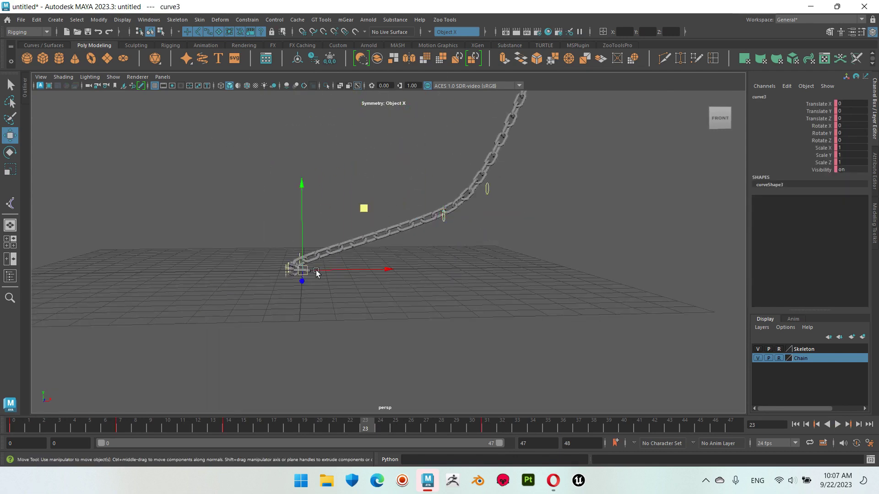
{"action": "key", "text": "ctrl+z"}
{"action": "key", "text": "ctrl+z"}
{"action": "key", "text": "ctrl+z"}
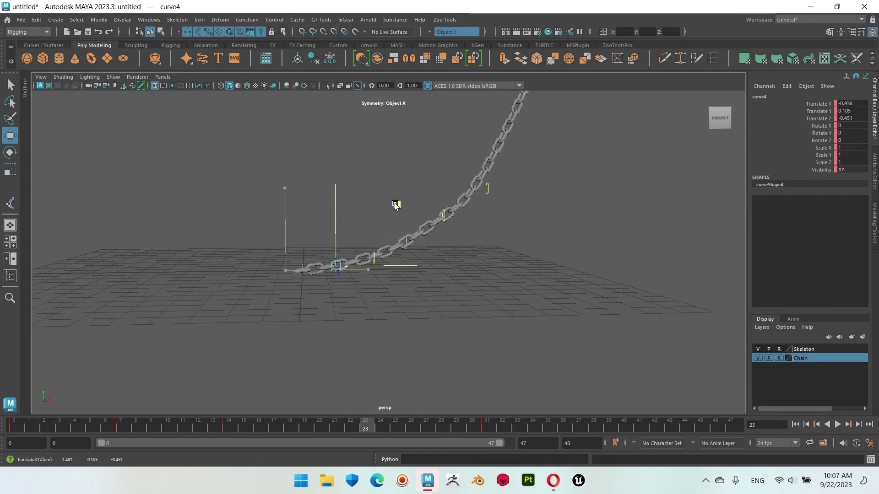
{"action": "key", "text": "ctrl+z"}
{"action": "key", "text": "ctrl+z"}
{"action": "key", "text": "ctrl+z"}
{"action": "key", "text": "ctrl+z"}
{"action": "key", "text": "ctrl+z"}
{"action": "key", "text": "ctrl+z"}
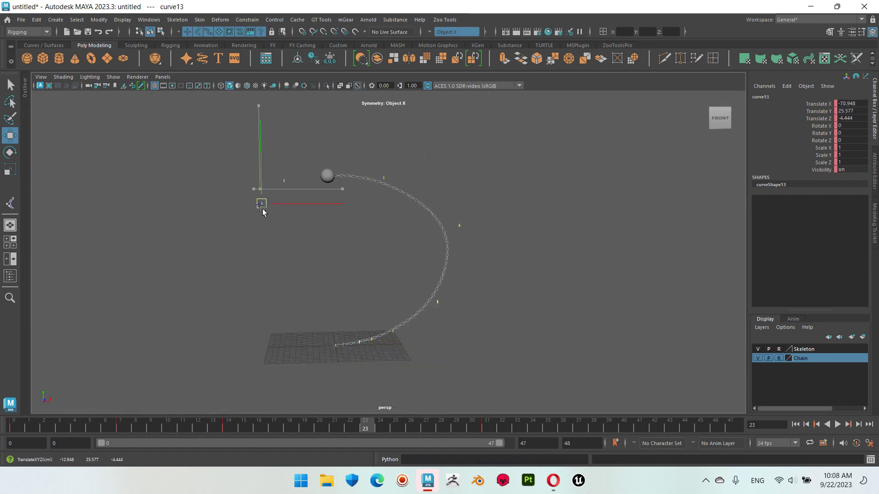
{"action": "key", "text": "ctrl+z"}
{"action": "key", "text": "ctrl+z"}
{"action": "key", "text": "alt+v"}
At frame 22, reshape the chain by moving the curve7 and curve8 controls.
{"action": "mouse_move", "coordinate": [100, 432]}
{"action": "left_mouse_down"}
{"action": "mouse_move", "coordinate": [348, 436]}
{"action": "mouse_move", "coordinate": [289, 432]}
{"action": "left_mouse_up"}
{"action": "mouse_move", "coordinate": [411, 326]}
{"action": "left_mouse_down"}
{"action": "mouse_move", "coordinate": [398, 251]}
{"action": "mouse_move", "coordinate": [384, 247]}
{"action": "mouse_move", "coordinate": [373, 200]}
{"action": "mouse_move", "coordinate": [319, 167]}
{"action": "mouse_move", "coordinate": [295, 118]}
{"action": "left_mouse_up"}
{"action": "scroll", "coordinate": [179, 261], "scroll_direction": "up", "scroll_amount": 3}
{"action": "left_click_drag", "start_coordinate": [393, 233], "coordinate": [420, 203]}
{"action": "left_click_drag", "start_coordinate": [463, 307], "coordinate": [361, 269], "text": "alt"}
{"action": "left_click", "coordinate": [277, 170]}
{"action": "left_click_drag", "start_coordinate": [276, 171], "coordinate": [426, 289], "text": "alt"}
{"action": "scroll", "coordinate": [426, 288], "scroll_direction": "down", "scroll_amount": 5}
{"action": "mouse_move", "coordinate": [232, 197]}
{"action": "left_mouse_down"}
{"action": "mouse_move", "coordinate": [212, 261]}
{"action": "mouse_move", "coordinate": [232, 220]}
{"action": "left_mouse_up"}
Move curve9 and curve13 so the chain swings the ball left.
{"action": "left_click", "coordinate": [394, 194]}
{"action": "left_click_drag", "start_coordinate": [394, 195], "coordinate": [367, 138]}
{"action": "left_click", "coordinate": [229, 191]}
{"action": "mouse_move", "coordinate": [274, 177]}
{"action": "left_mouse_down"}
{"action": "mouse_move", "coordinate": [246, 201]}
{"action": "mouse_move", "coordinate": [287, 155]}
{"action": "mouse_move", "coordinate": [339, 195]}
{"action": "mouse_move", "coordinate": [359, 128]}
{"action": "mouse_move", "coordinate": [323, 191]}
{"action": "mouse_move", "coordinate": [553, 190]}
{"action": "mouse_move", "coordinate": [543, 245]}
{"action": "left_mouse_up"}
{"action": "left_click", "coordinate": [259, 197]}
{"action": "left_click", "coordinate": [202, 231]}
Play back the swing, then raise curve12 at frame 27 to lift the ball and chain end.
{"action": "key", "text": "alt+v"}
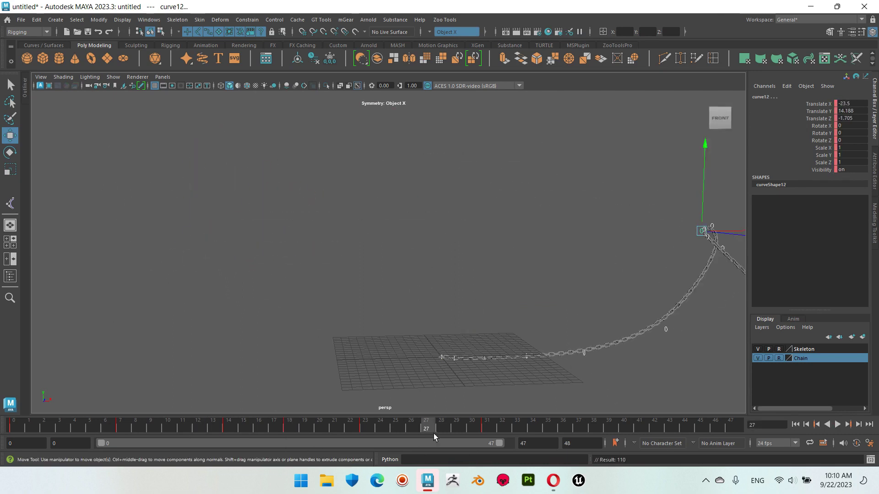
{"action": "key", "text": "alt+v"}
{"action": "left_click", "coordinate": [552, 246]}
{"action": "mouse_move", "coordinate": [551, 244]}
{"action": "left_mouse_down"}
{"action": "mouse_move", "coordinate": [516, 131]}
{"action": "mouse_move", "coordinate": [567, 138]}
{"action": "left_mouse_up"}
{"action": "left_click", "coordinate": [493, 212]}
{"action": "left_click", "coordinate": [535, 164]}
{"action": "mouse_move", "coordinate": [536, 164]}
{"action": "middle_mouse_down"}
{"action": "mouse_move", "coordinate": [544, 198]}
{"action": "mouse_move", "coordinate": [531, 220]}
{"action": "mouse_move", "coordinate": [486, 227]}
{"action": "middle_mouse_up"}
Move curve9 to reshape the chain's middle and play back the change.
{"action": "left_click", "coordinate": [460, 227]}
{"action": "left_click_drag", "start_coordinate": [461, 225], "coordinate": [506, 257]}
{"action": "middle_click_drag", "start_coordinate": [506, 256], "coordinate": [502, 287], "text": "alt"}
{"action": "scroll", "coordinate": [502, 288], "scroll_direction": "down", "scroll_amount": 5}
{"action": "key", "text": "alt+v"}
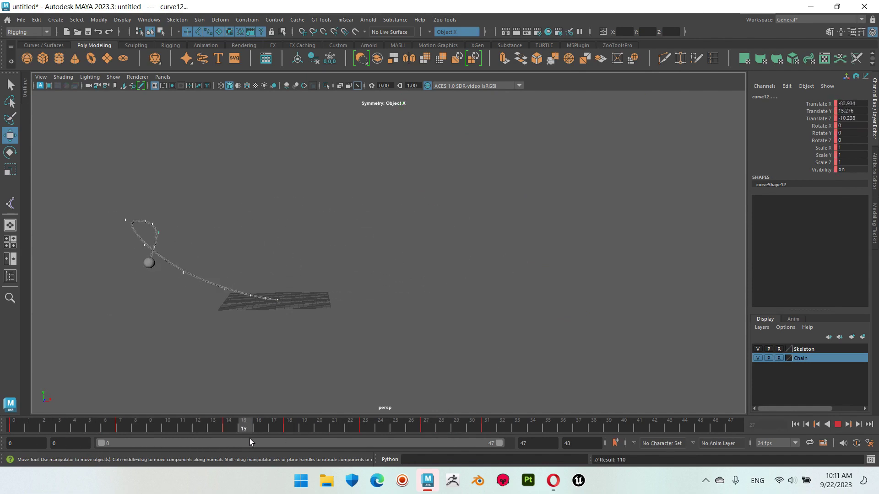
Add a bump in the chain's middle with curve11 and slide curve13 along X.
{"action": "left_click_drag", "start_coordinate": [218, 260], "coordinate": [363, 235], "text": "alt"}
{"action": "scroll", "coordinate": [363, 236], "scroll_direction": "up", "scroll_amount": 4}
{"action": "left_click", "coordinate": [367, 236]}
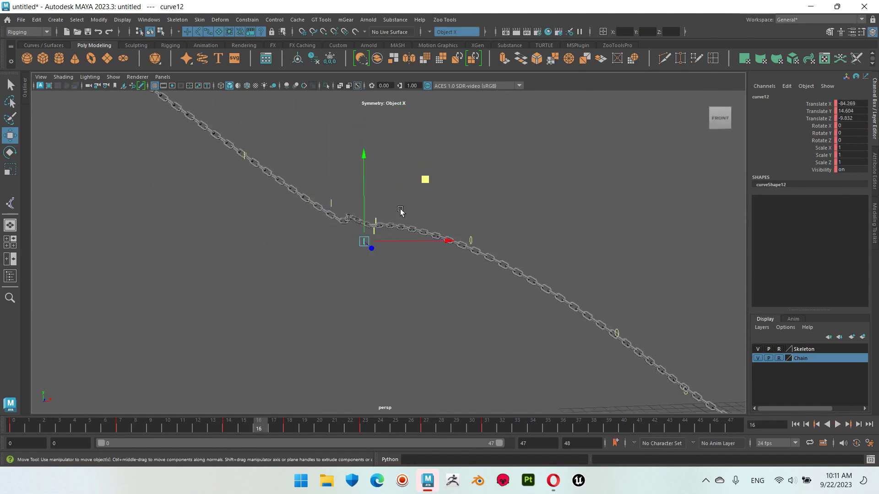
{"action": "left_click", "coordinate": [331, 202]}
{"action": "left_click_drag", "start_coordinate": [481, 169], "coordinate": [393, 144]}
{"action": "scroll", "coordinate": [383, 153], "scroll_direction": "down", "scroll_amount": 3}
{"action": "scroll", "coordinate": [320, 157], "scroll_direction": "up", "scroll_amount": 3}
{"action": "mouse_move", "coordinate": [320, 157]}
{"action": "middle_mouse_down"}
{"action": "mouse_move", "coordinate": [359, 153]}
{"action": "mouse_move", "coordinate": [316, 157]}
{"action": "middle_mouse_up"}
{"action": "mouse_move", "coordinate": [316, 157]}
{"action": "left_mouse_down", "text": "alt"}
{"action": "mouse_move", "coordinate": [554, 197]}
{"action": "mouse_move", "coordinate": [300, 190]}
{"action": "left_mouse_up", "text": "alt"}
{"action": "left_click_drag", "start_coordinate": [300, 190], "coordinate": [333, 239]}
Raise curve5 and nudge curve4 up-right near the grid, then play back the swing.
{"action": "left_click_drag", "start_coordinate": [418, 143], "coordinate": [423, 250], "text": "alt"}
{"action": "left_click_drag", "start_coordinate": [423, 250], "coordinate": [449, 272]}
{"action": "middle_click_drag", "start_coordinate": [448, 272], "coordinate": [562, 218]}
{"action": "left_click_drag", "start_coordinate": [575, 245], "coordinate": [591, 238]}
{"action": "left_click_drag", "start_coordinate": [591, 239], "coordinate": [267, 209], "text": "alt"}
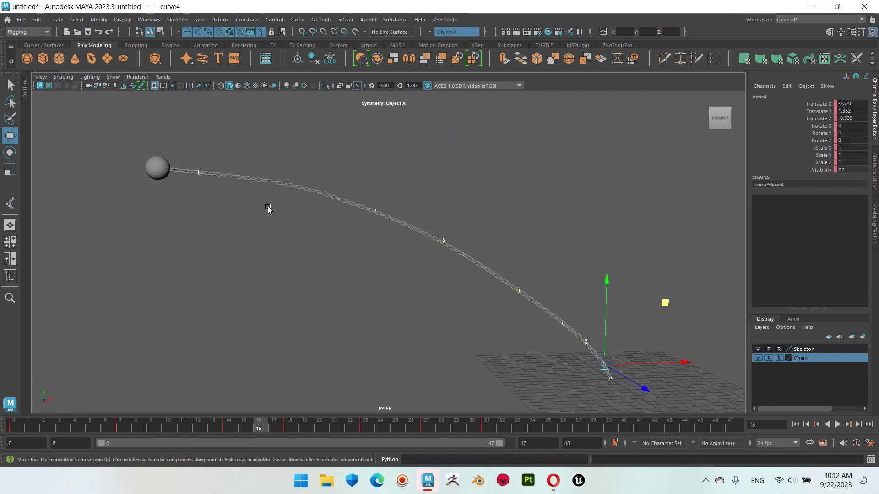
{"action": "left_click", "coordinate": [349, 200]}
{"action": "scroll", "coordinate": [448, 310], "scroll_direction": "down", "scroll_amount": 5}
{"action": "key", "text": "alt+v"}
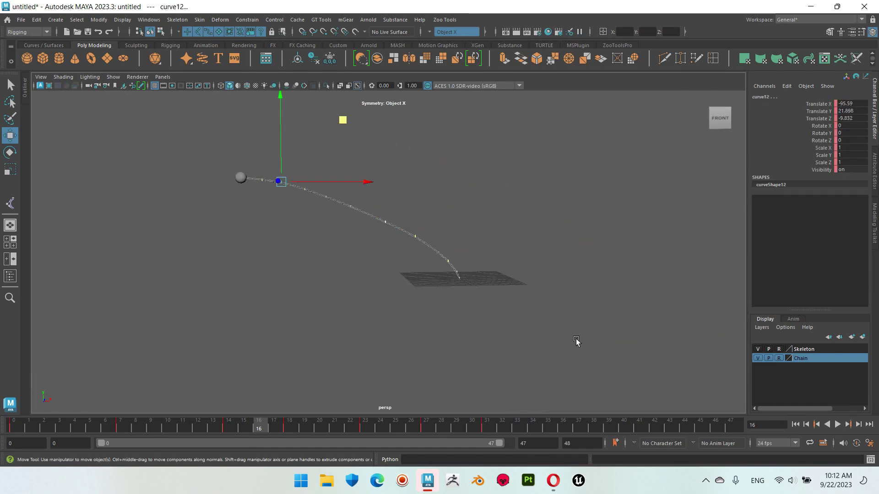
At frame 14, undo two control changes and raise curve12 so the chain follows.
{"action": "left_click_drag", "start_coordinate": [284, 429], "coordinate": [232, 428]}
{"action": "left_click_drag", "start_coordinate": [293, 256], "coordinate": [401, 254], "text": "alt"}
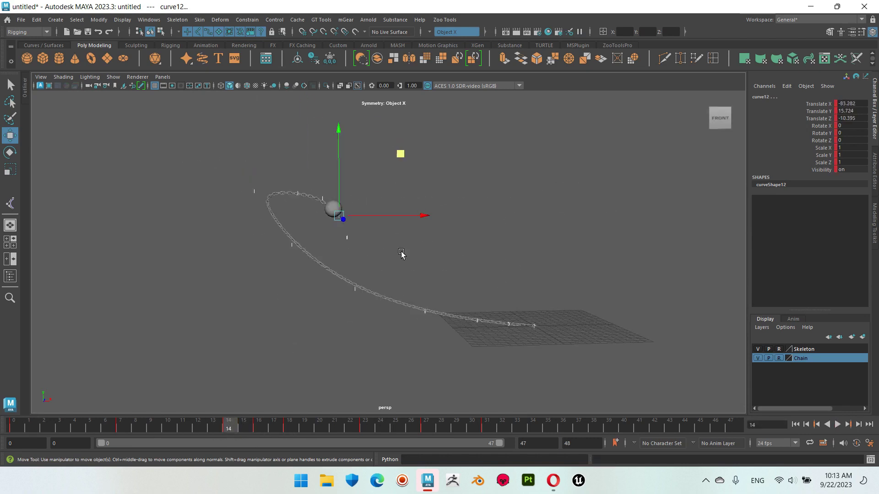
{"action": "left_click", "coordinate": [352, 118]}
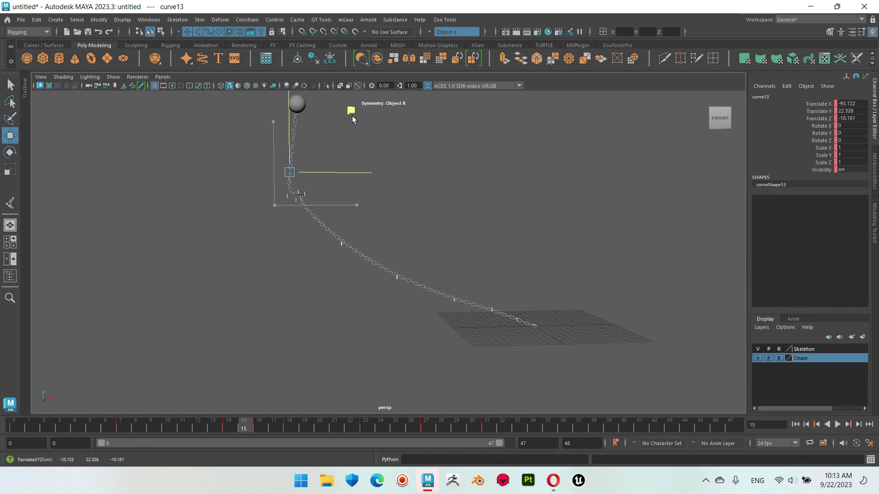
{"action": "key", "text": "ctrl+z"}
{"action": "key", "text": "ctrl+z"}
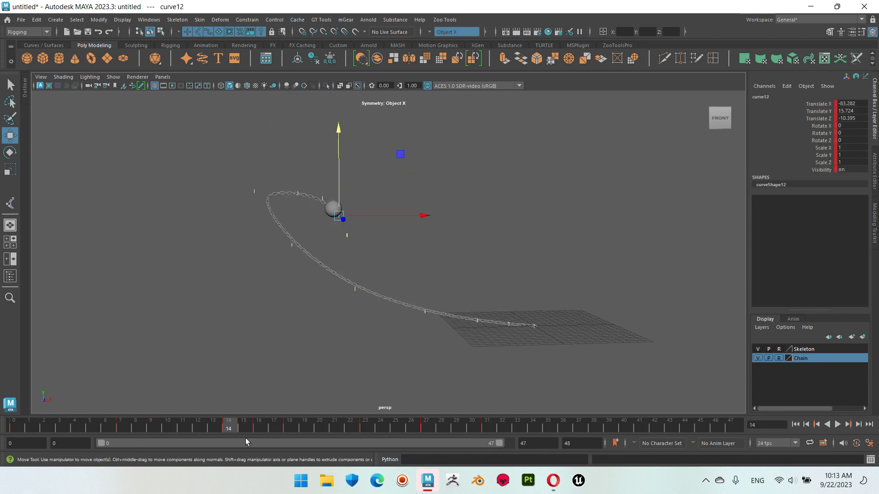
{"action": "key", "text": "ctrl+z"}
{"action": "middle_click_drag", "start_coordinate": [350, 134], "coordinate": [355, 113]}
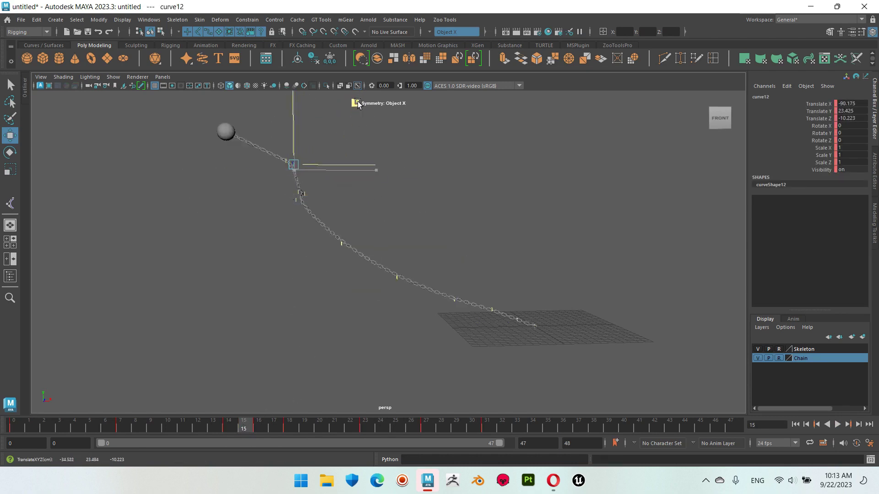
At frame 15, repose curve13, curve9 and curve12, shifting the chain end right.
{"action": "mouse_move", "coordinate": [243, 425]}
{"action": "left_mouse_down"}
{"action": "mouse_move", "coordinate": [254, 416]}
{"action": "mouse_move", "coordinate": [229, 414]}
{"action": "mouse_move", "coordinate": [244, 419]}
{"action": "left_mouse_up"}
{"action": "key", "text": "Up"}
{"action": "middle_click_drag", "start_coordinate": [346, 157], "coordinate": [398, 247]}
{"action": "key", "text": "Down"}
{"action": "key", "text": "Down"}
{"action": "key", "text": "Down"}
{"action": "mouse_move", "coordinate": [337, 98]}
{"action": "middle_mouse_down"}
{"action": "mouse_move", "coordinate": [375, 157]}
{"action": "mouse_move", "coordinate": [344, 139]}
{"action": "middle_mouse_up"}
{"action": "key", "text": "Up"}
{"action": "key", "text": "Up"}
{"action": "key", "text": "Up"}
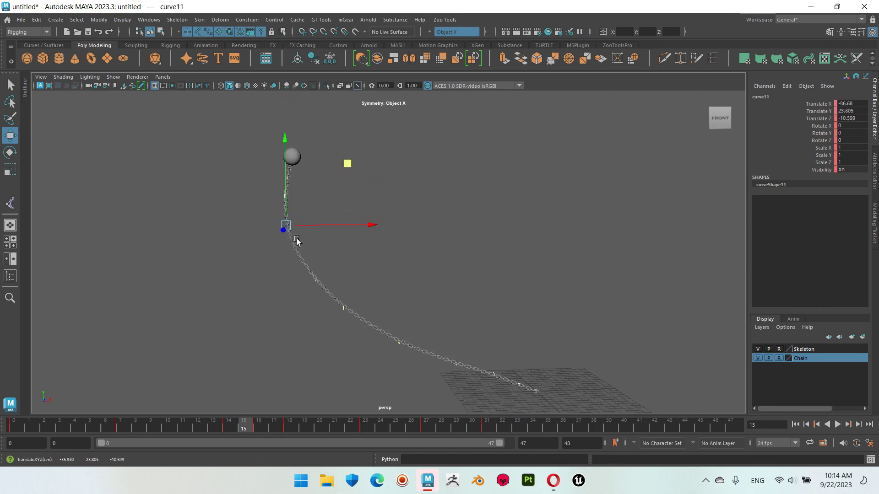
{"action": "key", "text": "Up"}
{"action": "key", "text": "Up"}
{"action": "mouse_move", "coordinate": [290, 397]}
{"action": "middle_mouse_down"}
{"action": "mouse_move", "coordinate": [410, 428]}
{"action": "mouse_move", "coordinate": [858, 464]}
{"action": "middle_mouse_up"}
Play the chain animation, stop at frame 14, and bring up the Blue Pencil tools.
{"action": "left_click", "coordinate": [837, 424]}
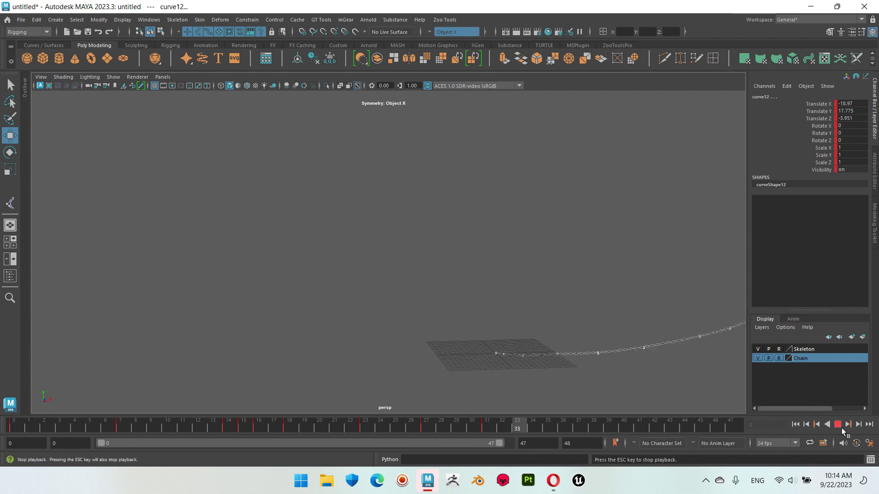
{"action": "key", "text": "Down"}
{"action": "key", "text": "Down"}
{"action": "key", "text": "Down"}
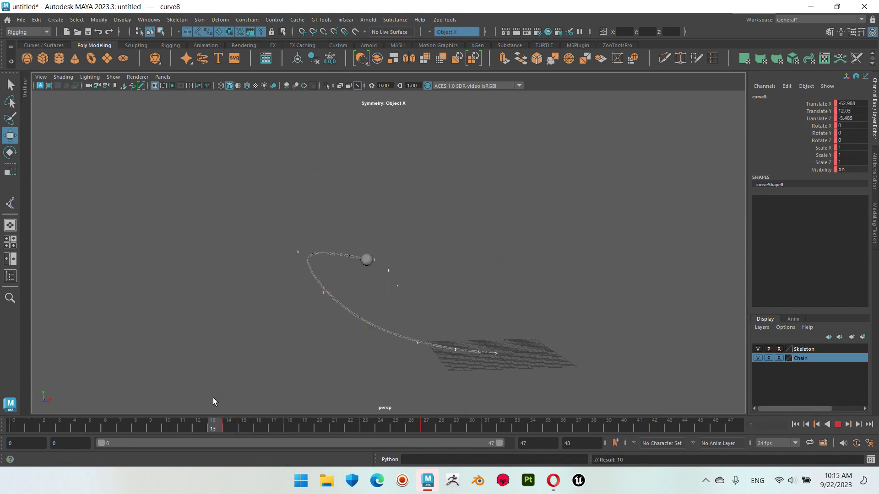
{"action": "left_click_drag", "start_coordinate": [263, 411], "coordinate": [228, 410]}
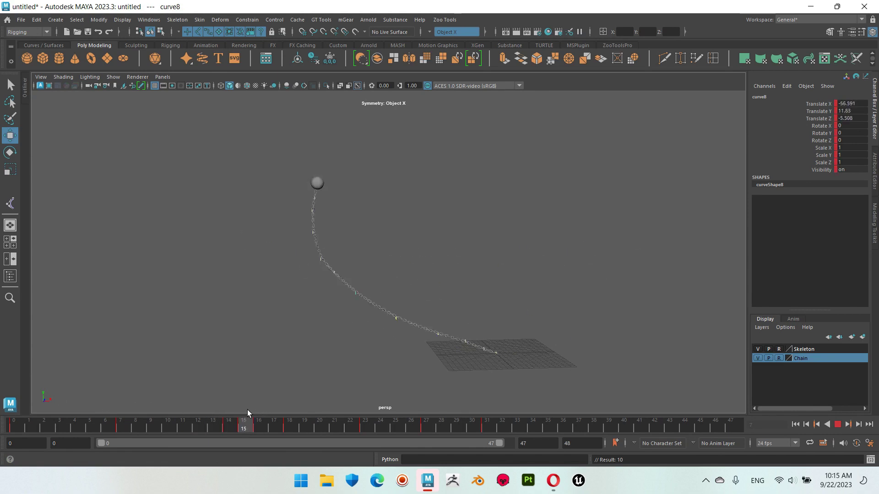
{"action": "left_click", "coordinate": [132, 86]}
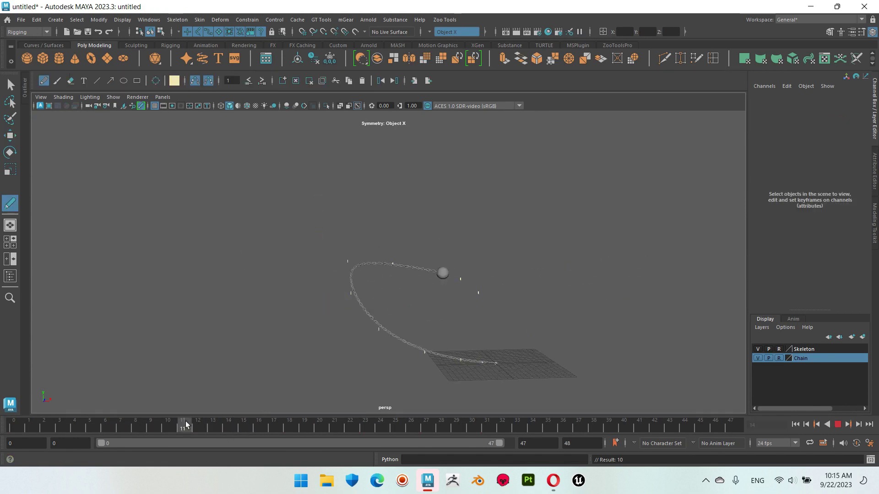
Scrub through frames 17, 7 and 18, switch to Blue Pencil drawing, and preview playback.
{"action": "mouse_move", "coordinate": [227, 431]}
{"action": "left_mouse_down"}
{"action": "mouse_move", "coordinate": [278, 435]}
{"action": "mouse_move", "coordinate": [148, 433]}
{"action": "left_mouse_up"}
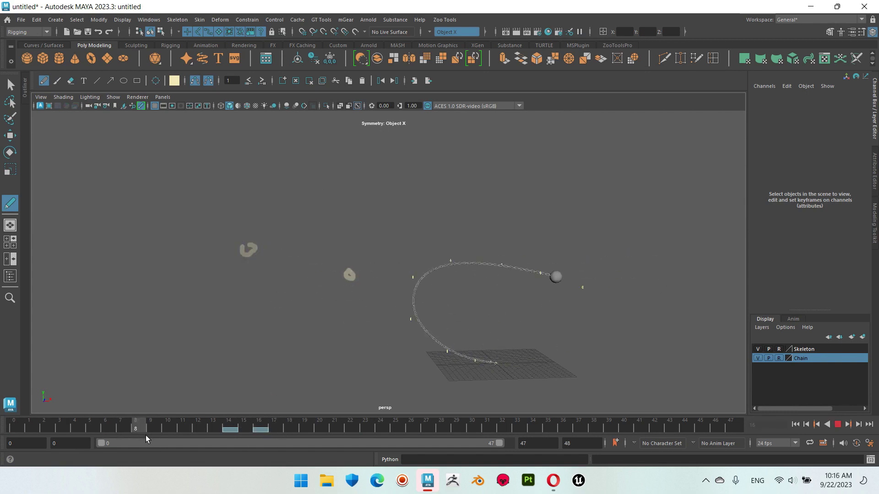
{"action": "key", "text": "alt+shift+v"}
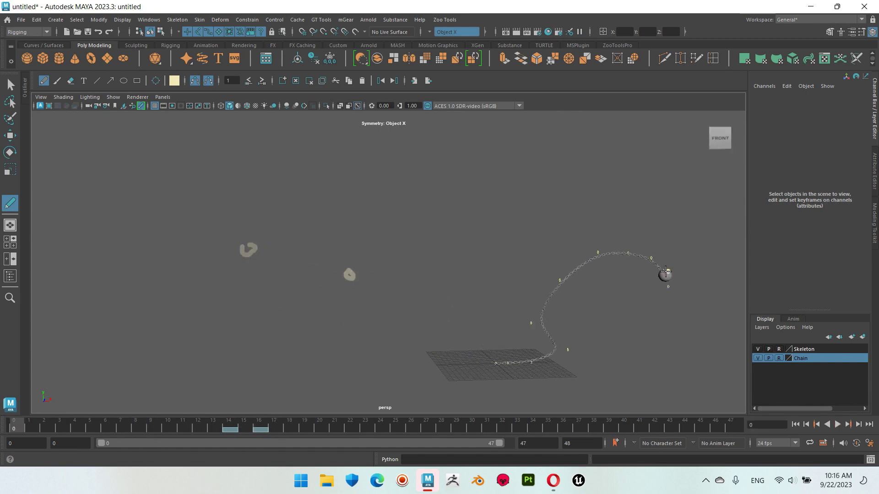
{"action": "left_click_drag", "start_coordinate": [592, 264], "coordinate": [677, 330]}
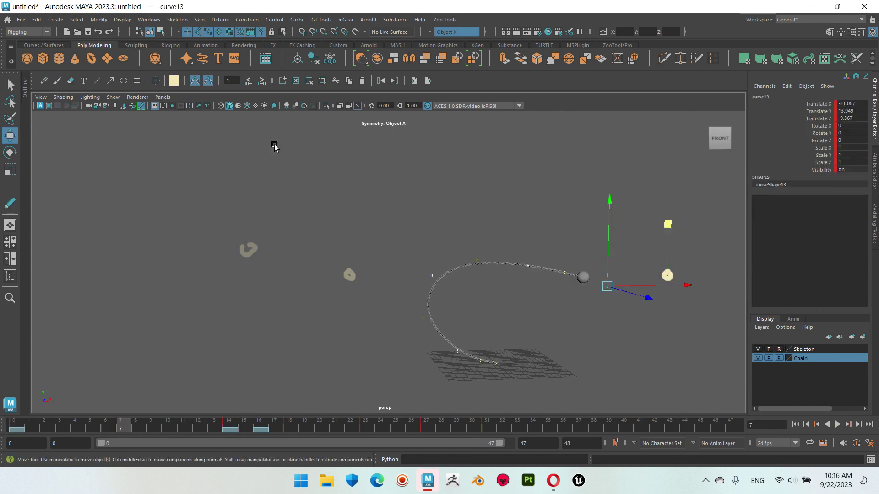
{"action": "key", "text": "b"}
{"action": "key", "text": "alt+v"}
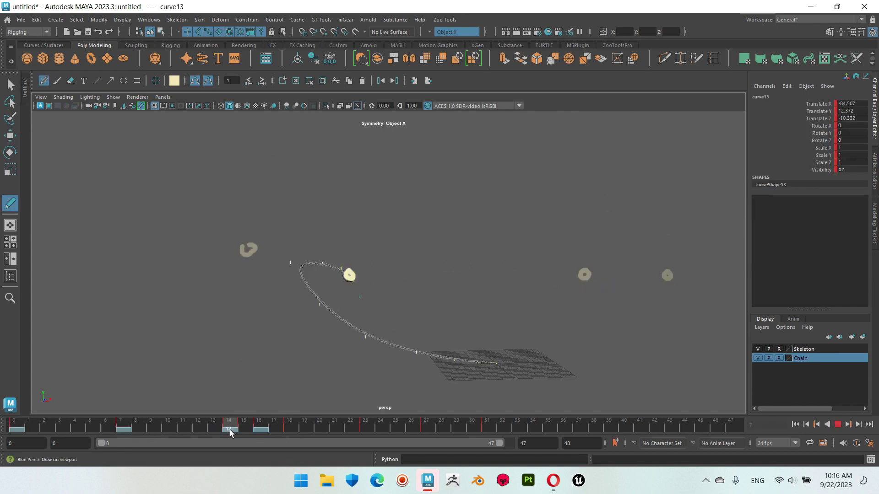
{"action": "left_click_drag", "start_coordinate": [256, 429], "coordinate": [290, 427]}
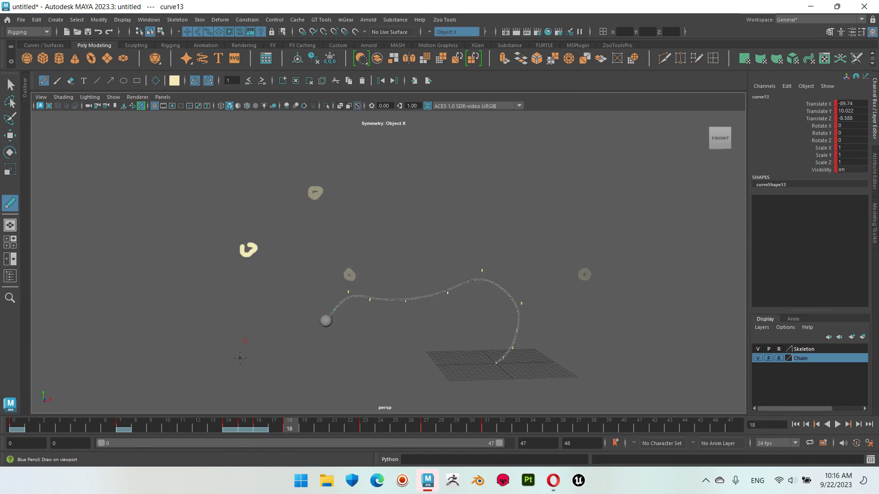
{"action": "key", "text": "alt+shift+v"}
Sketch a smooth light-blue arc over the ball's path, replacing the undone first stroke.
{"action": "left_click", "coordinate": [174, 81]}
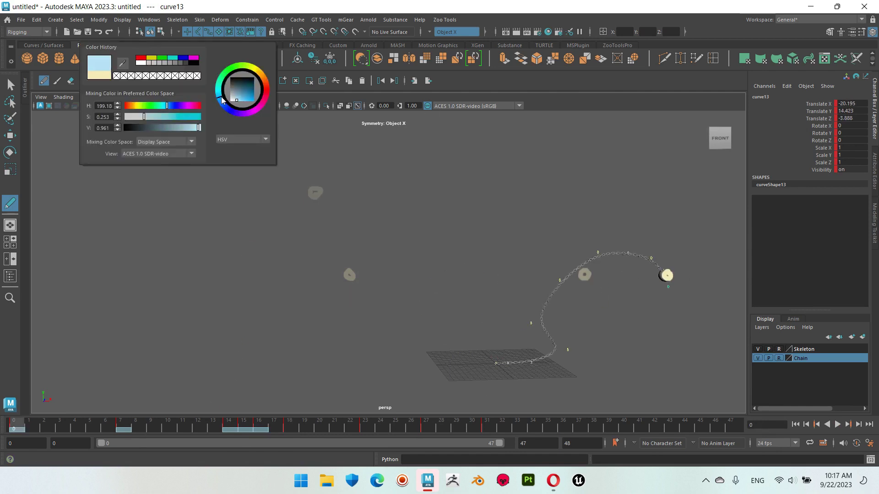
{"action": "left_click_drag", "start_coordinate": [696, 280], "coordinate": [291, 217]}
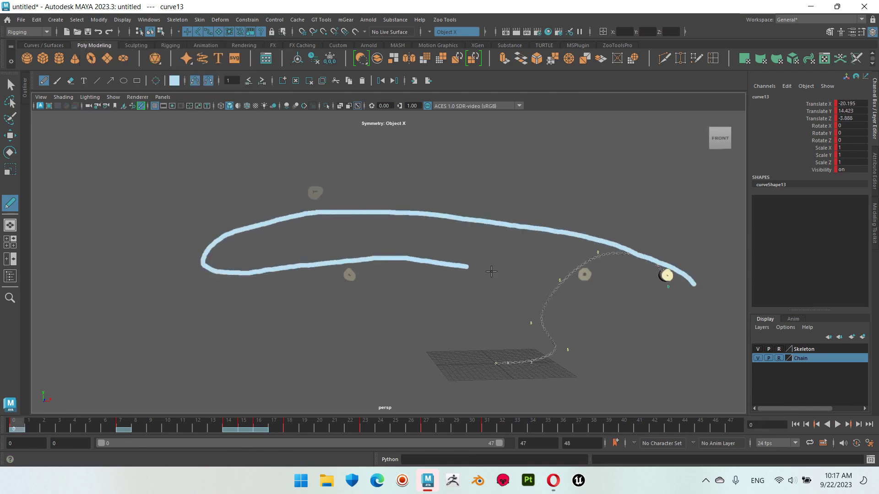
{"action": "key", "text": "ctrl+z"}
{"action": "left_click_drag", "start_coordinate": [703, 289], "coordinate": [239, 243]}
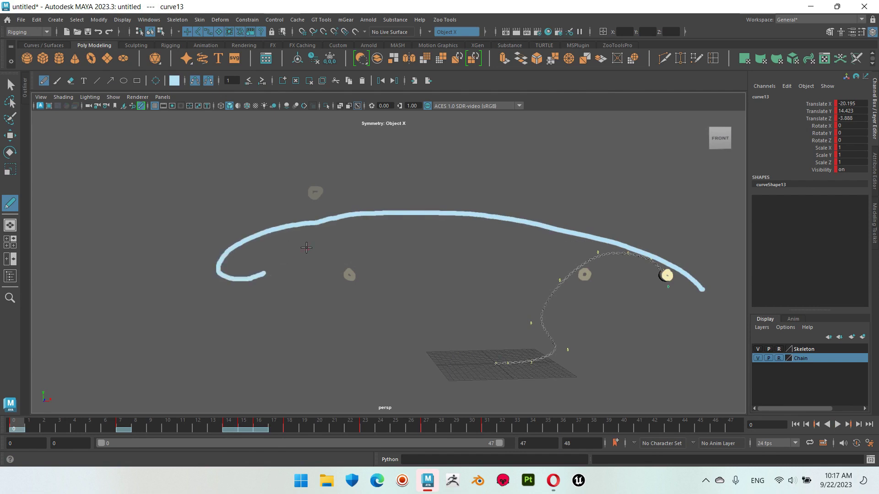
{"action": "key", "text": "t"}
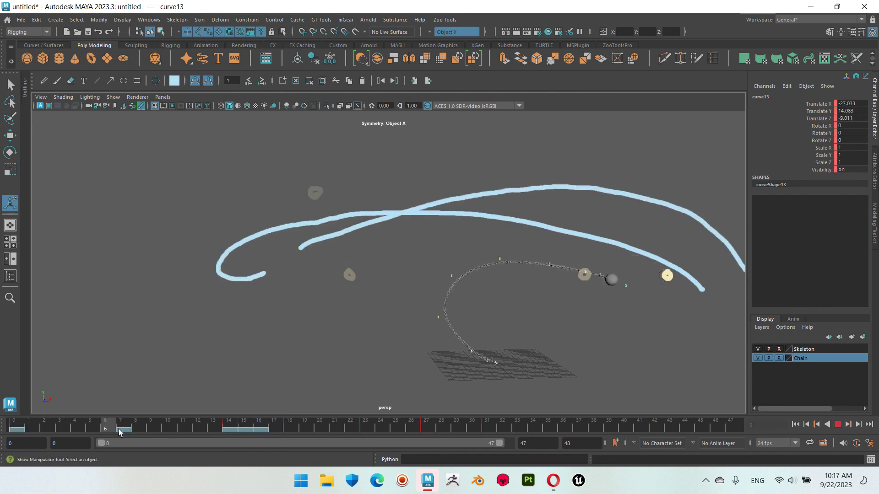
{"action": "key", "text": "w"}
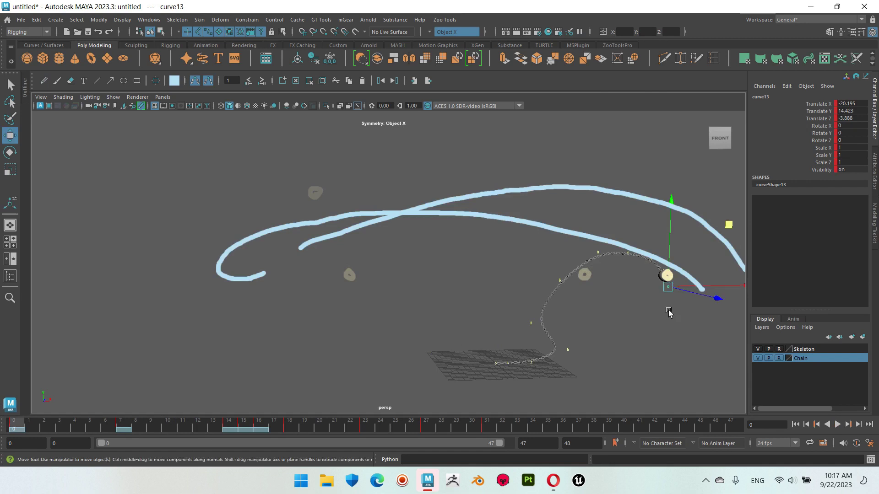
{"action": "left_click", "coordinate": [718, 203]}
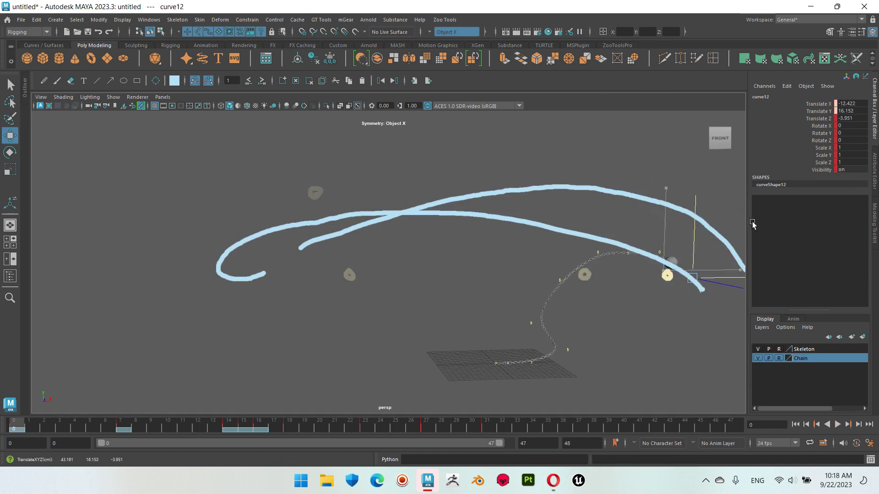
Select the chain's curve controls from the ball end down the chain.
{"action": "left_click", "coordinate": [678, 206]}
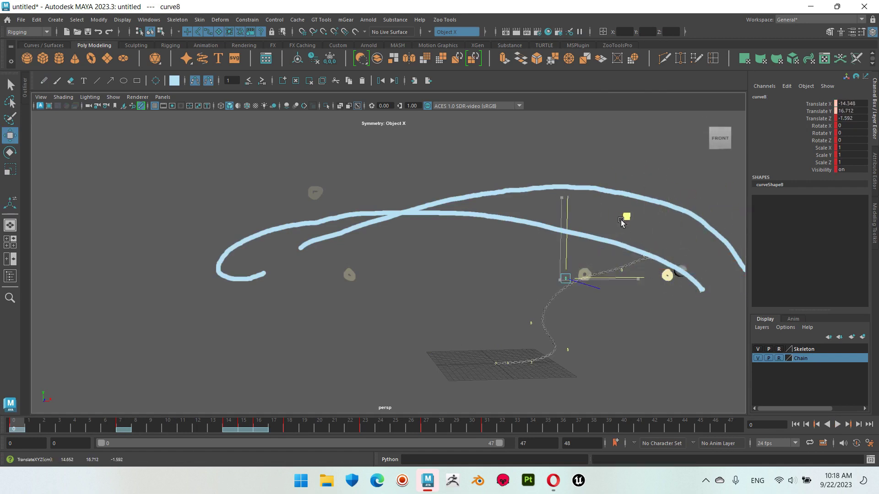
{"action": "left_click", "coordinate": [639, 215]}
{"action": "left_click", "coordinate": [709, 287]}
{"action": "left_click", "coordinate": [729, 292]}
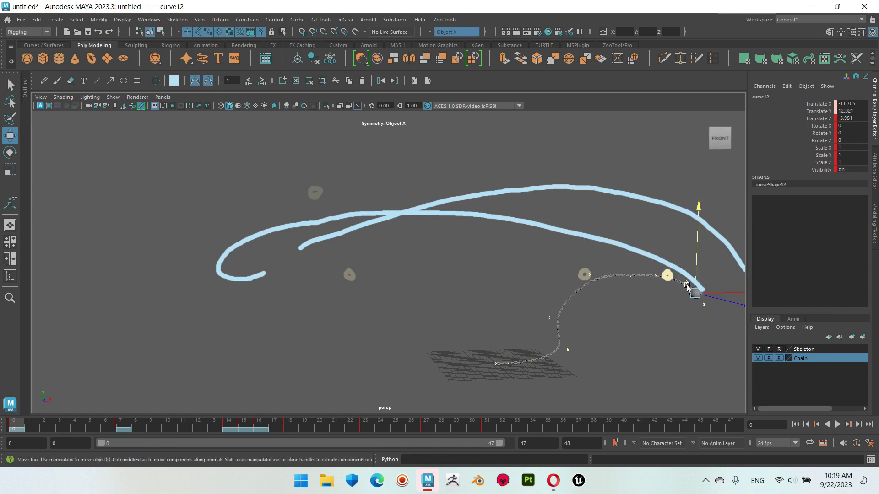
{"action": "left_click", "coordinate": [668, 274]}
{"action": "left_click", "coordinate": [727, 291]}
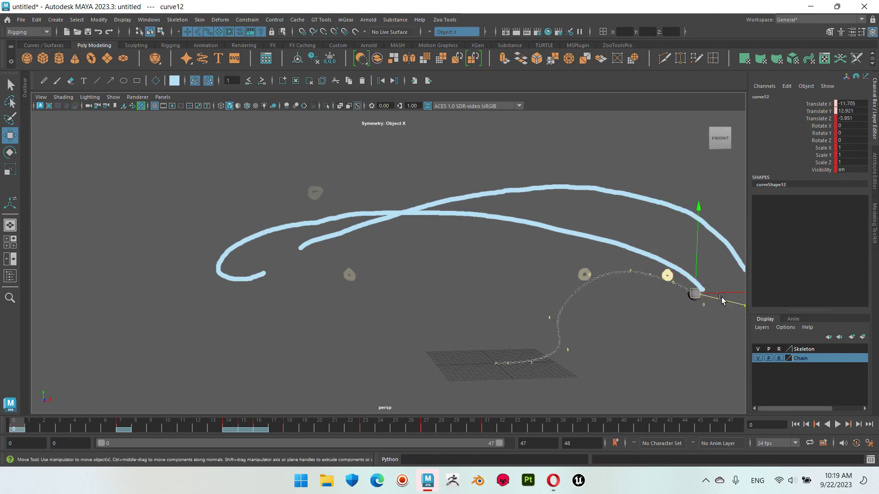
{"action": "left_click_drag", "start_coordinate": [728, 295], "coordinate": [748, 399]}
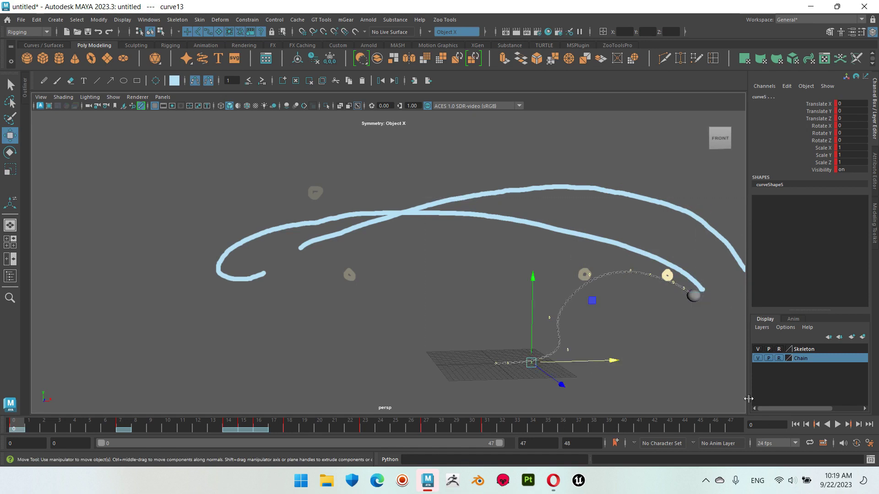
At frame 7, lift the middle controls up and right along the arc, then preview.
{"action": "left_click", "coordinate": [120, 427]}
{"action": "left_click", "coordinate": [612, 285]}
{"action": "left_click", "coordinate": [594, 289]}
{"action": "left_click_drag", "start_coordinate": [593, 288], "coordinate": [601, 254]}
{"action": "key", "text": "Up"}
{"action": "key", "text": "Up"}
{"action": "middle_click_drag", "start_coordinate": [553, 198], "coordinate": [575, 193]}
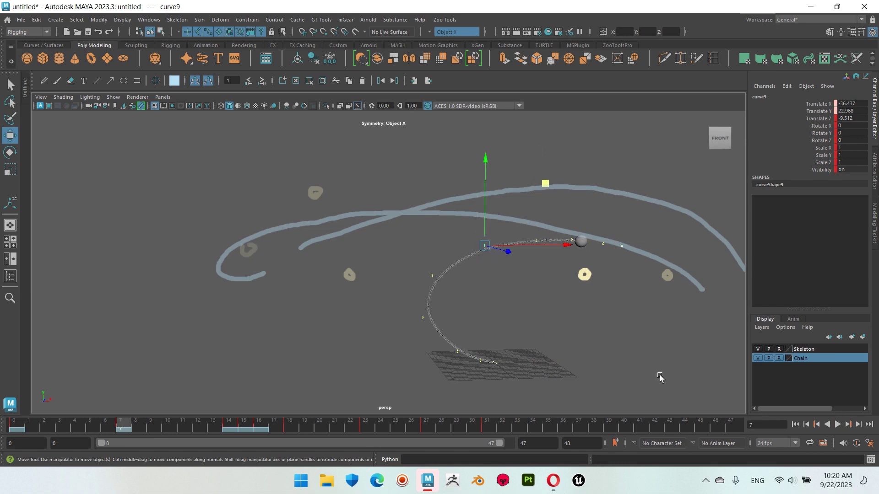
{"action": "key", "text": "alt+v"}
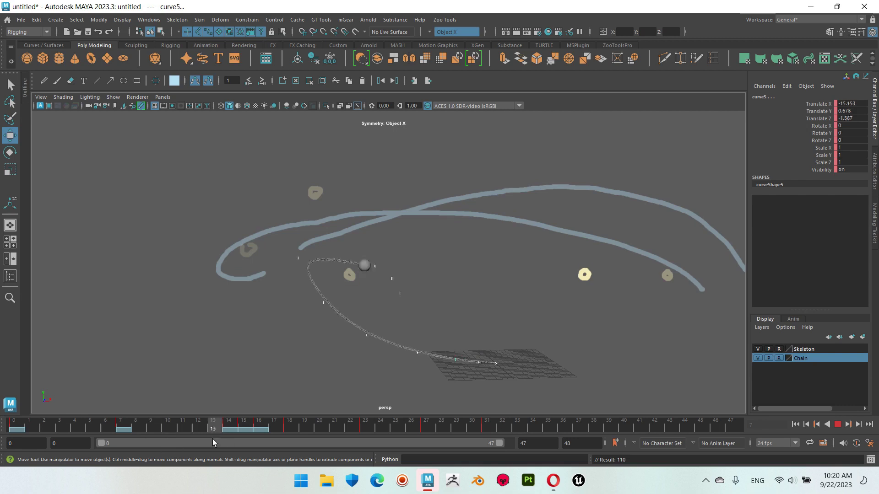
{"action": "key", "text": "alt+v"}
Raise the tip and lower controls to curve the chain along the sketched arc, then play back.
{"action": "left_click", "coordinate": [514, 298]}
{"action": "left_click_drag", "start_coordinate": [514, 298], "coordinate": [489, 156]}
{"action": "left_click", "coordinate": [350, 255]}
{"action": "middle_click_drag", "start_coordinate": [350, 255], "coordinate": [496, 151]}
{"action": "left_click", "coordinate": [351, 204]}
{"action": "middle_click_drag", "start_coordinate": [351, 204], "coordinate": [464, 277]}
{"action": "key", "text": "Up"}
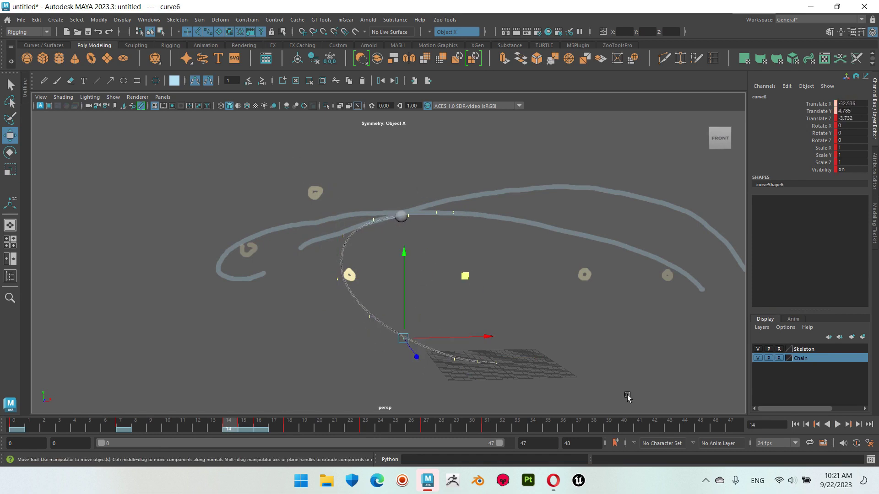
{"action": "key", "text": "alt+v"}
{"action": "left_click", "coordinate": [257, 415]}
Move the middle chain controls to smooth the curve and remove the kink.
{"action": "left_click", "coordinate": [370, 252]}
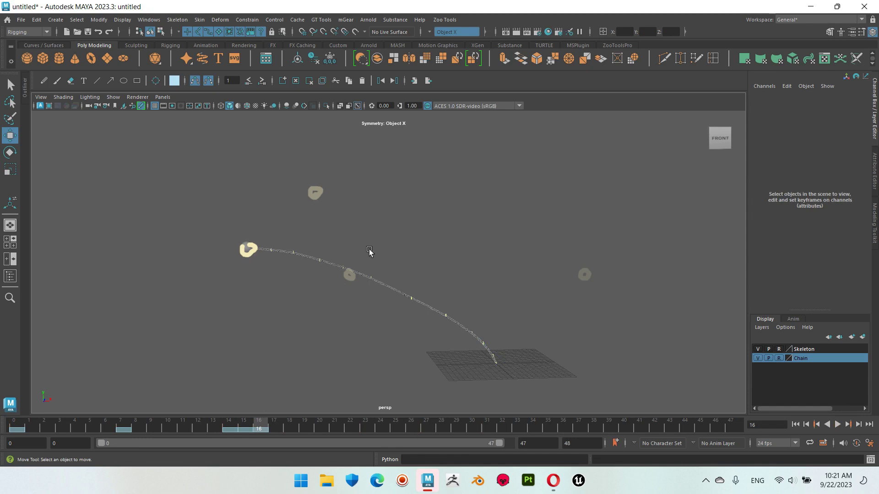
{"action": "left_click", "coordinate": [277, 237]}
{"action": "left_click_drag", "start_coordinate": [299, 191], "coordinate": [284, 196]}
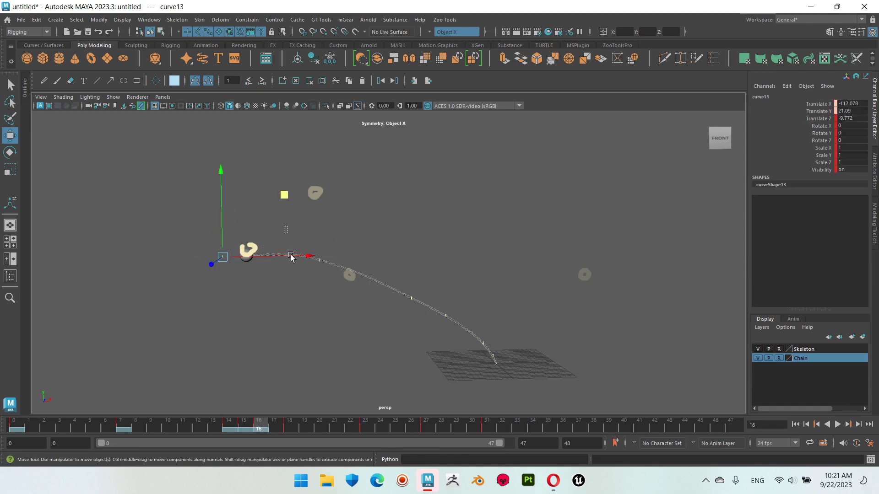
{"action": "left_click", "coordinate": [349, 274]}
{"action": "left_click_drag", "start_coordinate": [402, 206], "coordinate": [414, 213]}
{"action": "left_click", "coordinate": [253, 233]}
{"action": "left_click", "coordinate": [267, 206]}
{"action": "left_click_drag", "start_coordinate": [335, 197], "coordinate": [385, 216]}
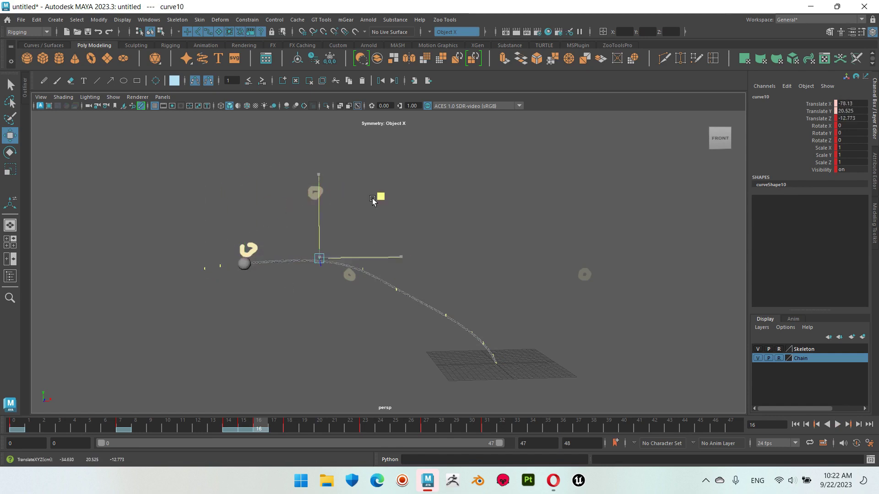
At frame 18, swing the lower controls right and up to curve the chain, then scrub the motion.
{"action": "left_click", "coordinate": [446, 316]}
{"action": "key", "text": "period"}
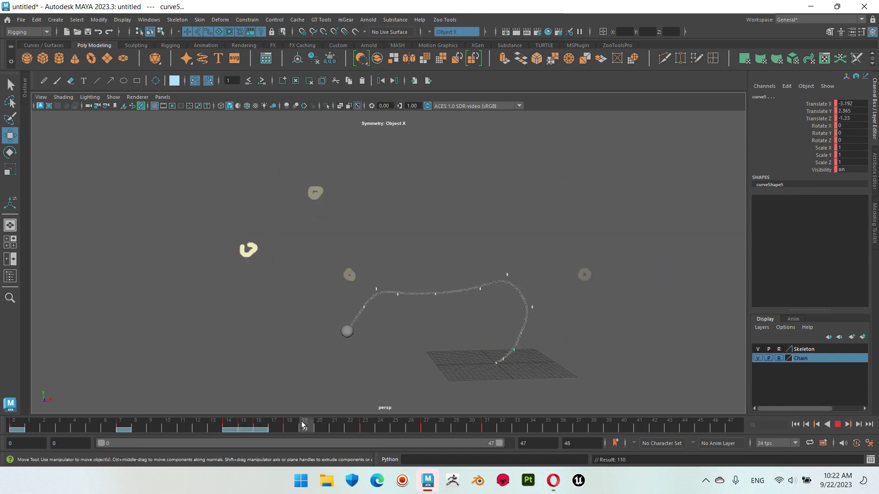
{"action": "left_click", "coordinate": [332, 317]}
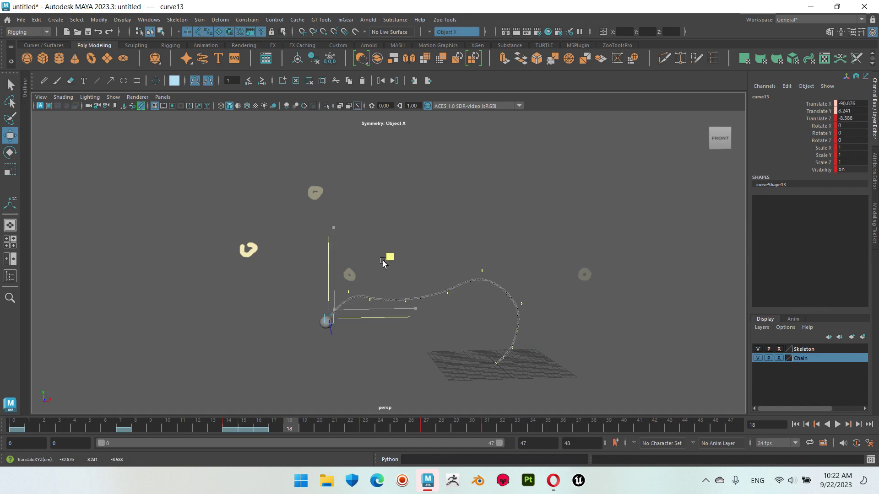
{"action": "left_click_drag", "start_coordinate": [316, 315], "coordinate": [370, 257]}
{"action": "left_click", "coordinate": [375, 314]}
{"action": "left_click_drag", "start_coordinate": [375, 314], "coordinate": [577, 237]}
{"action": "left_click_drag", "start_coordinate": [216, 232], "coordinate": [612, 403]}
{"action": "left_click", "coordinate": [300, 419]}
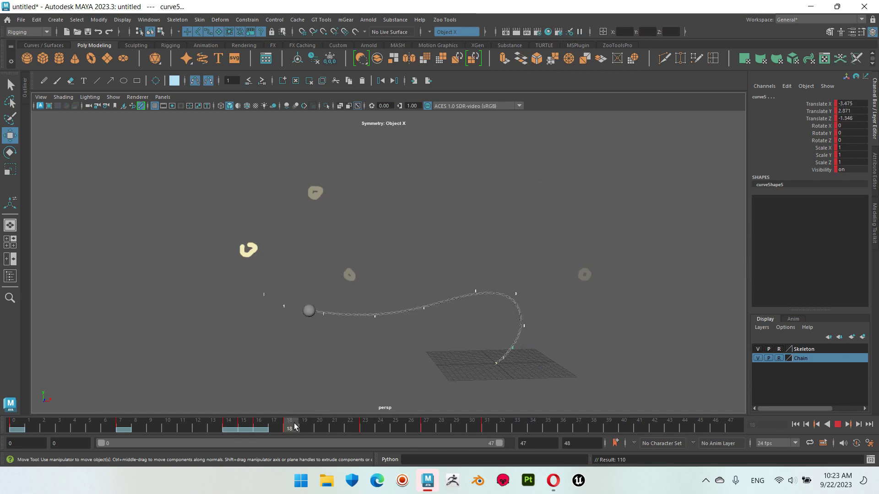
{"action": "mouse_move", "coordinate": [300, 419]}
{"action": "left_mouse_down"}
{"action": "mouse_move", "coordinate": [350, 414]}
{"action": "mouse_move", "coordinate": [298, 425]}
{"action": "mouse_move", "coordinate": [365, 426]}
{"action": "left_mouse_up"}
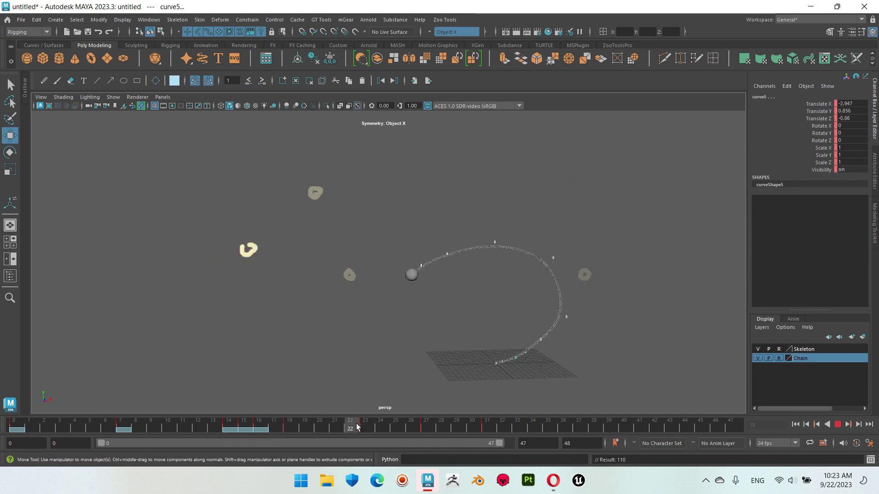
At frame 23, reshape the chain with one control and play back.
{"action": "left_click", "coordinate": [522, 238]}
{"action": "mouse_move", "coordinate": [537, 192]}
{"action": "middle_mouse_down"}
{"action": "mouse_move", "coordinate": [654, 262]}
{"action": "mouse_move", "coordinate": [616, 316]}
{"action": "middle_mouse_up"}
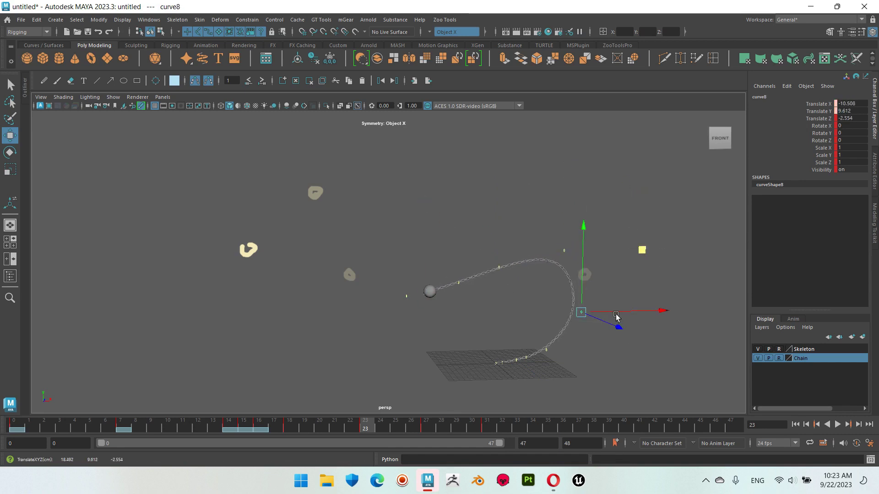
{"action": "key", "text": "alt+v"}
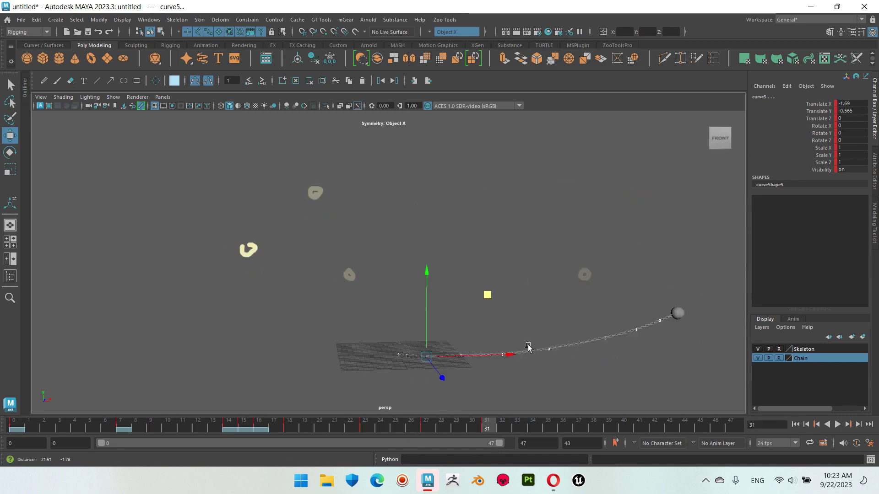
{"action": "left_click_drag", "start_coordinate": [229, 429], "coordinate": [427, 428]}
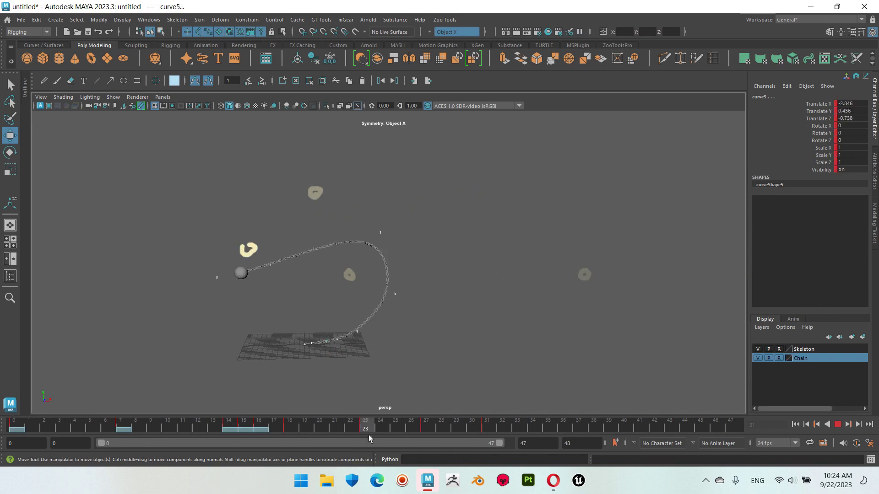
Let the chain settle low near the grid at frame 31, then check frame 33 in front view.
{"action": "middle_click_drag", "start_coordinate": [525, 168], "coordinate": [557, 223]}
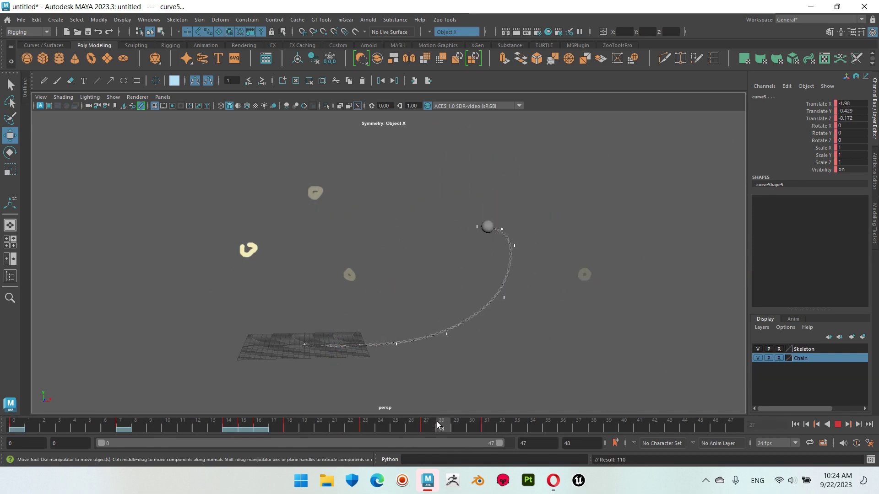
{"action": "left_click", "coordinate": [480, 139]}
{"action": "middle_click_drag", "start_coordinate": [519, 153], "coordinate": [544, 171]}
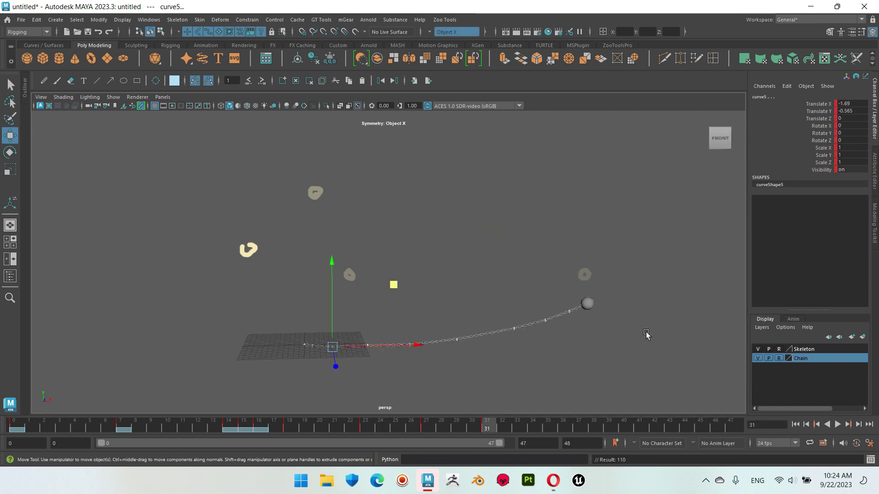
{"action": "left_click_drag", "start_coordinate": [497, 428], "coordinate": [517, 428]}
{"action": "key", "text": "space"}
{"action": "key", "text": "space"}
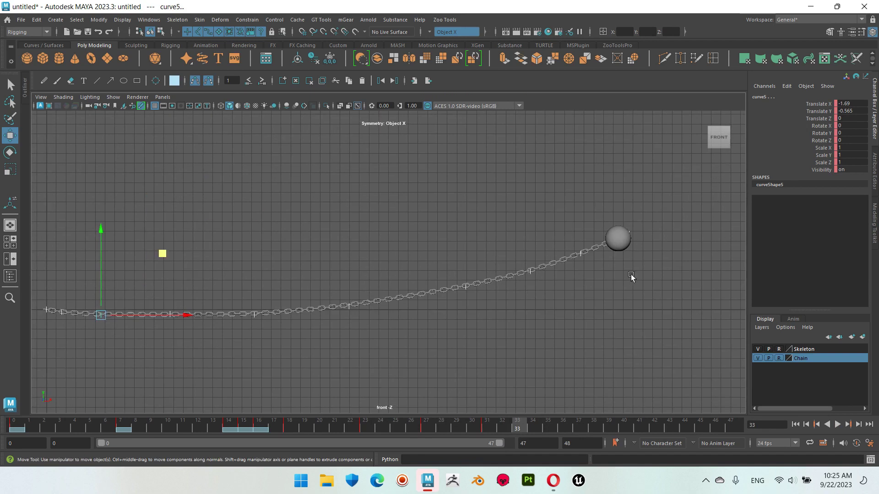
Set the ball and chain controls to zero height, then scrub the timeline to review.
{"action": "type", "text": "0"}
{"action": "key", "text": "Return"}
{"action": "type", "text": "0"}
{"action": "key", "text": "Return"}
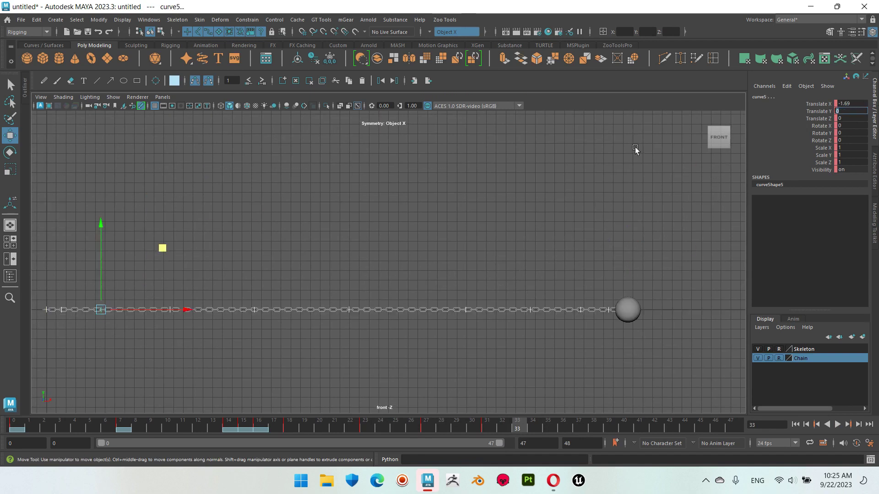
{"action": "scroll", "coordinate": [520, 246], "scroll_direction": "down", "scroll_amount": 1}
{"action": "left_click_drag", "start_coordinate": [304, 426], "coordinate": [519, 426]}
{"action": "key", "text": "space"}
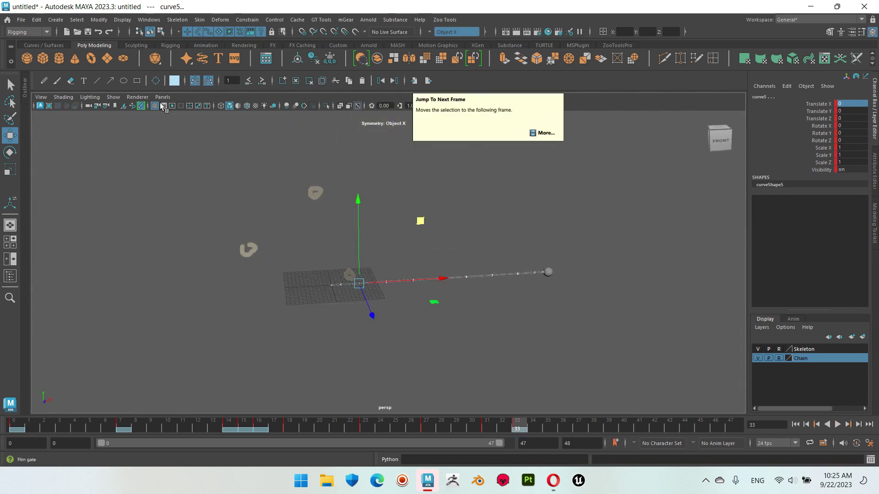
At frame 0, delete the Blue Pencil guide strokes and play the chain animation.
{"action": "left_click", "coordinate": [141, 105]}
{"action": "key", "text": "alt+shift+v"}
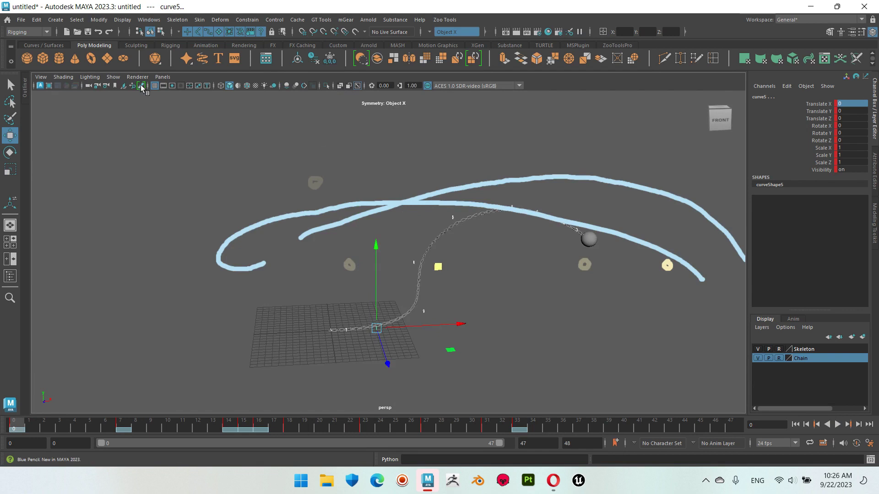
{"action": "left_click", "coordinate": [141, 85]}
{"action": "left_click", "coordinate": [291, 81]}
{"action": "key", "text": "alt+v"}
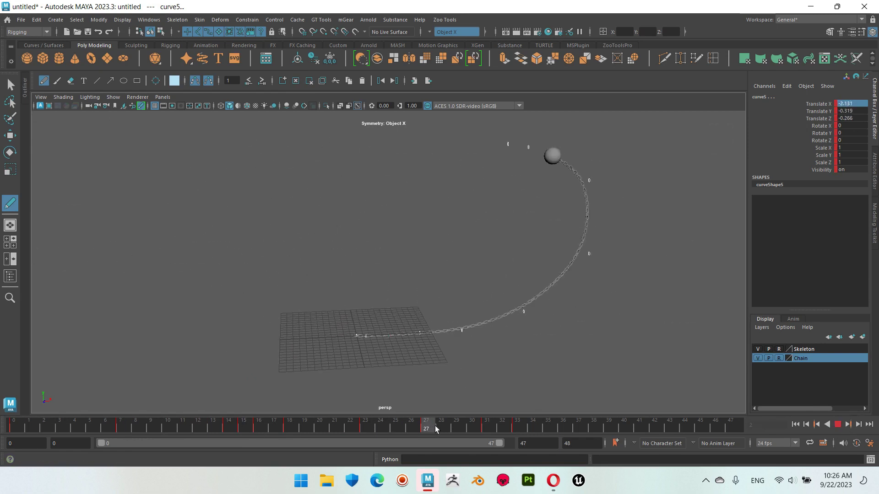
At frame 15, move the curve control near the ball onto the ball in the top view.
{"action": "left_click", "coordinate": [837, 426]}
{"action": "left_click_drag", "start_coordinate": [259, 428], "coordinate": [244, 428]}
{"action": "key", "text": "space"}
{"action": "key", "text": "space"}
{"action": "middle_click_drag", "start_coordinate": [320, 192], "coordinate": [473, 284], "text": "alt"}
{"action": "key", "text": "w"}
{"action": "left_click_drag", "start_coordinate": [240, 152], "coordinate": [565, 348]}
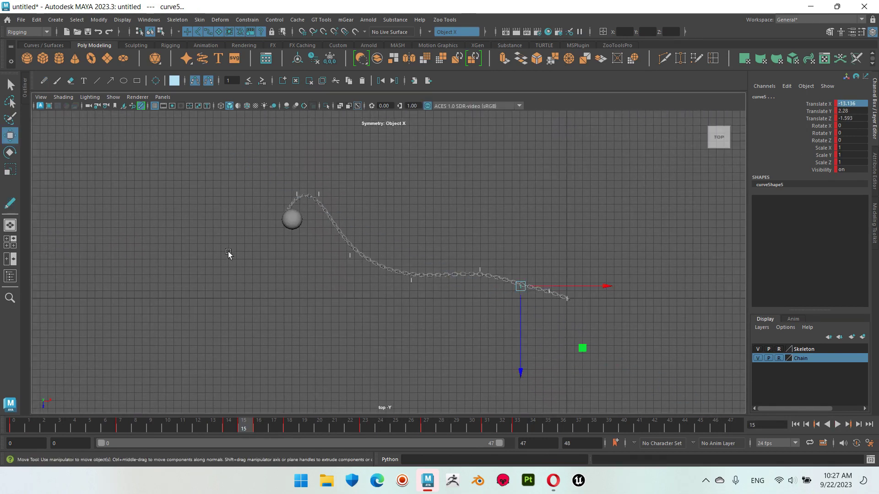
{"action": "left_click_drag", "start_coordinate": [314, 235], "coordinate": [272, 308]}
Inspect the chain in perspective, select another control in the front view, then undo the control moves.
{"action": "key", "text": "space"}
{"action": "key", "text": "space"}
{"action": "mouse_move", "coordinate": [328, 202]}
{"action": "left_mouse_down", "text": "alt"}
{"action": "mouse_move", "coordinate": [456, 314]}
{"action": "mouse_move", "coordinate": [430, 257]}
{"action": "left_mouse_up", "text": "alt"}
{"action": "key", "text": "space"}
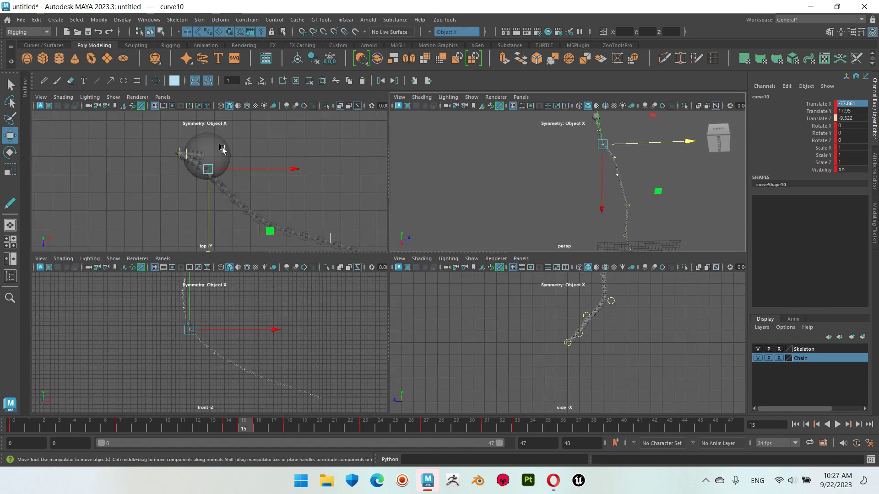
{"action": "left_click", "coordinate": [294, 190]}
{"action": "left_click", "coordinate": [328, 231]}
{"action": "key", "text": "space"}
{"action": "key", "text": "ctrl+z"}
{"action": "key", "text": "ctrl+z"}
{"action": "key", "text": "ctrl+z"}
{"action": "key", "text": "ctrl+z"}
{"action": "key", "text": "ctrl+z"}
{"action": "key", "text": "ctrl+z"}
{"action": "key", "text": "ctrl+z"}
{"action": "key", "text": "ctrl+z"}
{"action": "key", "text": "ctrl+z"}
{"action": "key", "text": "ctrl+z"}
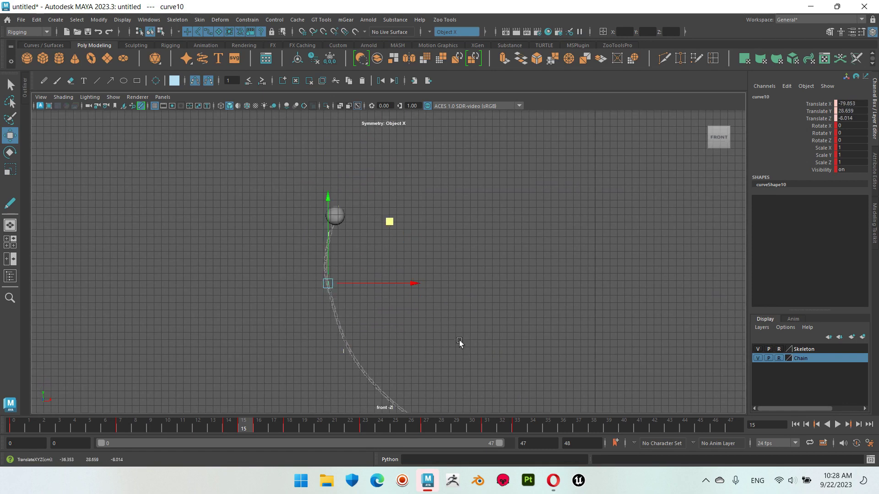
{"action": "key", "text": "ctrl+z"}
{"action": "key", "text": "ctrl+z"}
{"action": "key", "text": "ctrl+z"}
{"action": "key", "text": "ctrl+z"}
{"action": "key", "text": "ctrl+z"}
{"action": "key", "text": "ctrl+z"}
From frame 14, play the animation back twice to review the whip.
{"action": "left_click", "coordinate": [232, 429]}
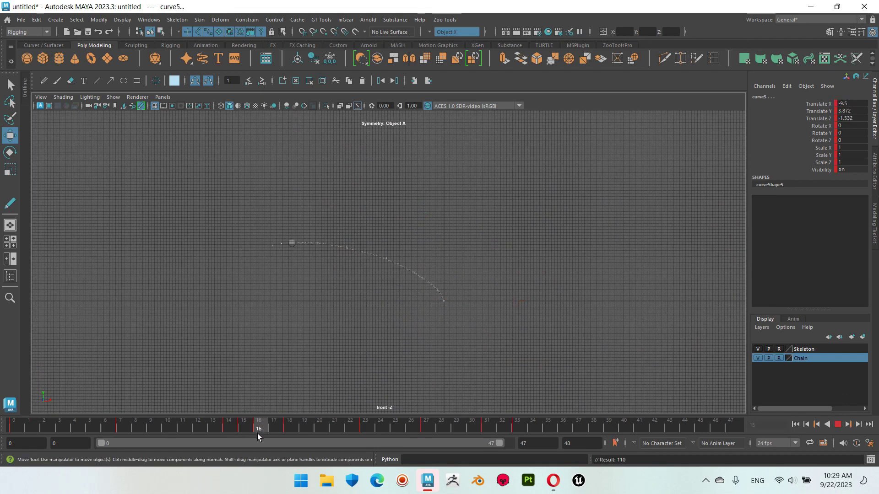
{"action": "left_click", "coordinate": [841, 424]}
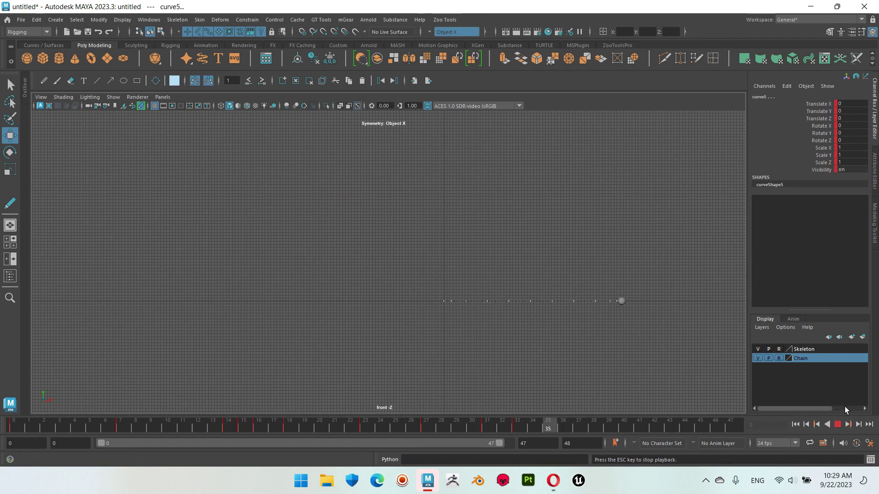
{"action": "key", "text": "Escape"}
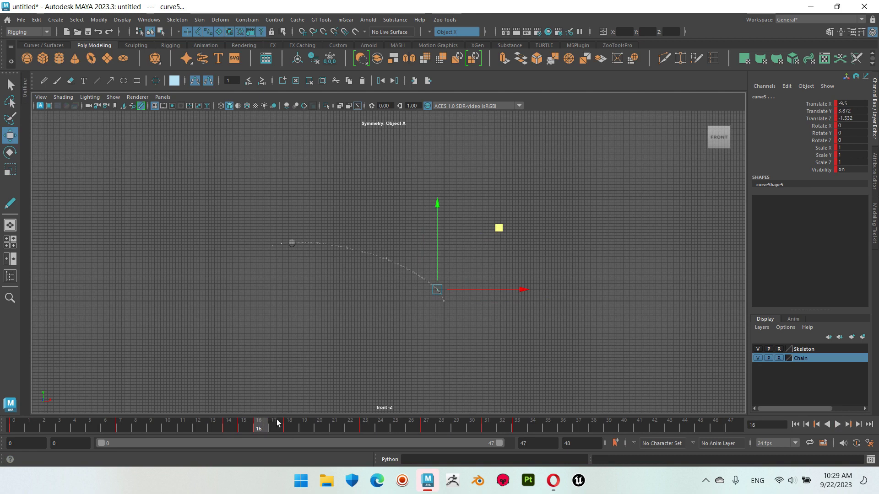
{"action": "left_click", "coordinate": [838, 424]}
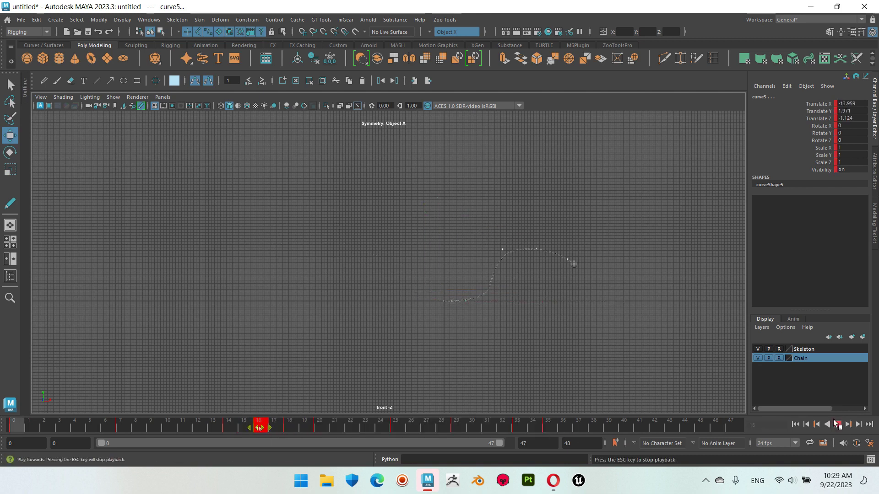
{"action": "left_click", "coordinate": [70, 430]}
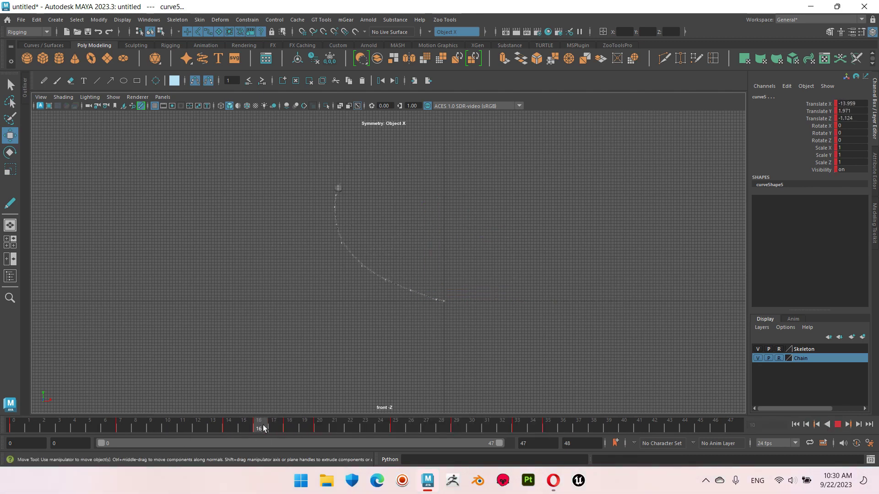
Shift a range of keys later on the time slider and play the retimed animation.
{"action": "left_click_drag", "start_coordinate": [274, 430], "coordinate": [559, 430], "text": "shift"}
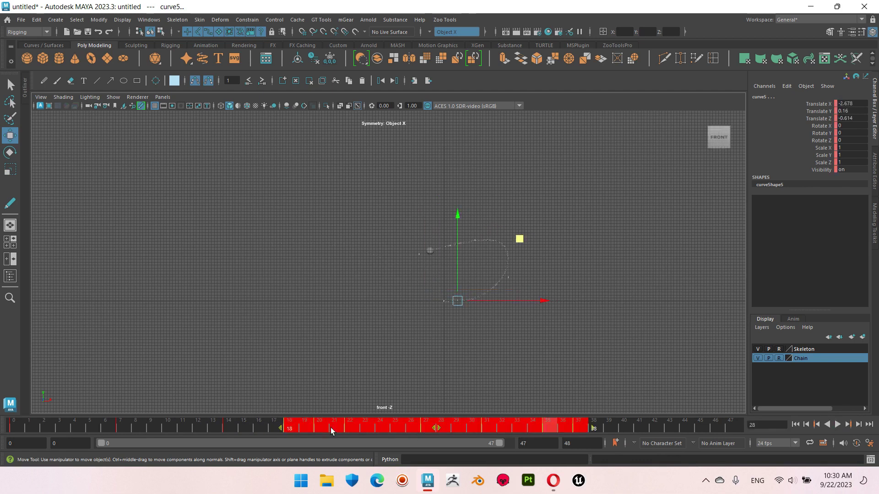
{"action": "left_click_drag", "start_coordinate": [406, 430], "coordinate": [483, 428]}
{"action": "left_click", "coordinate": [837, 425]}
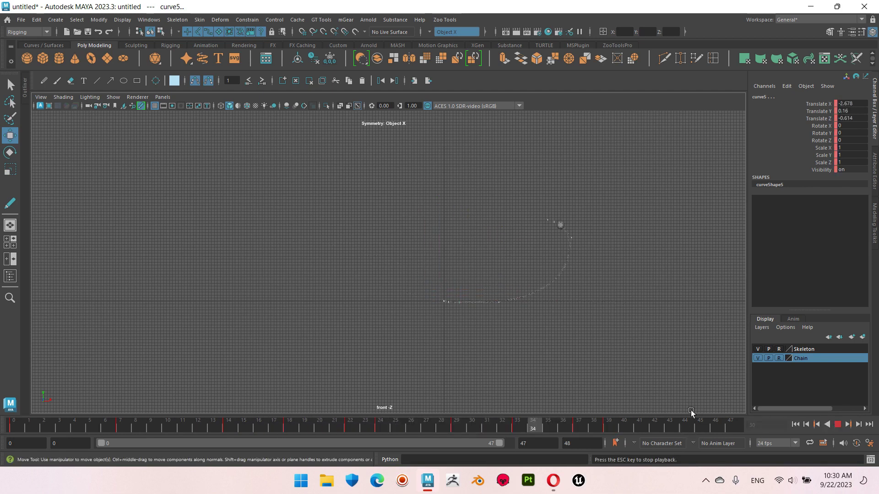
{"action": "left_click_drag", "start_coordinate": [380, 426], "coordinate": [620, 425], "text": "shift"}
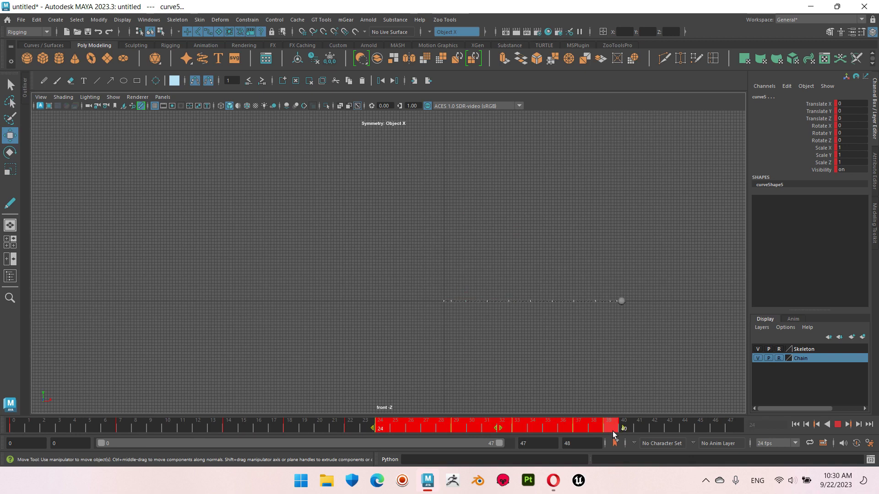
{"action": "left_click", "coordinate": [678, 379]}
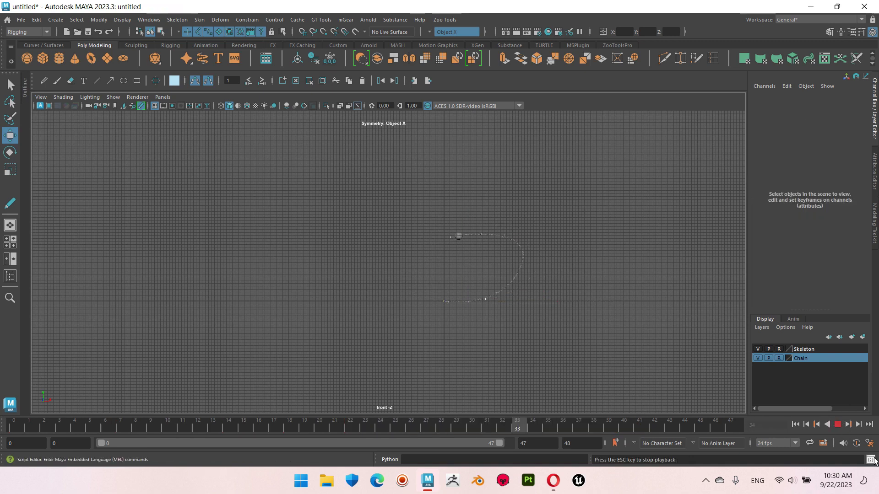
At frame 20, undo the last adjustment and move two curve controls to bend the chain's arc.
{"action": "key", "text": "ctrl+z"}
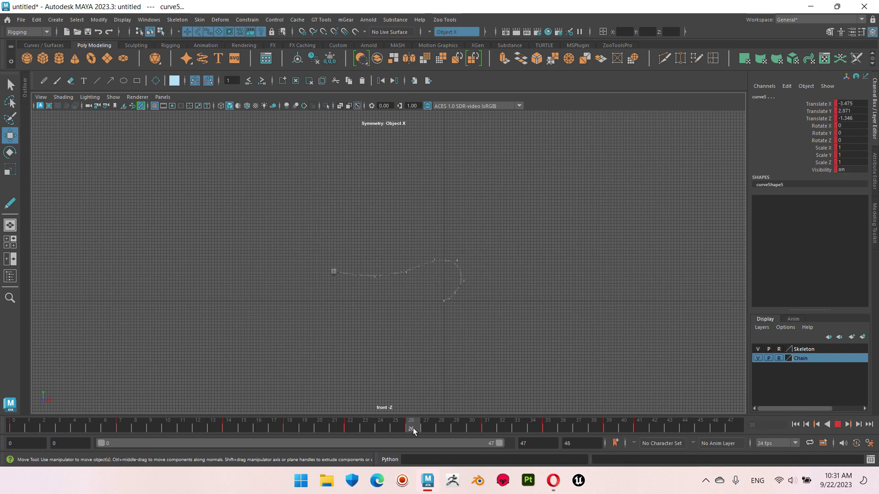
{"action": "left_click", "coordinate": [323, 425]}
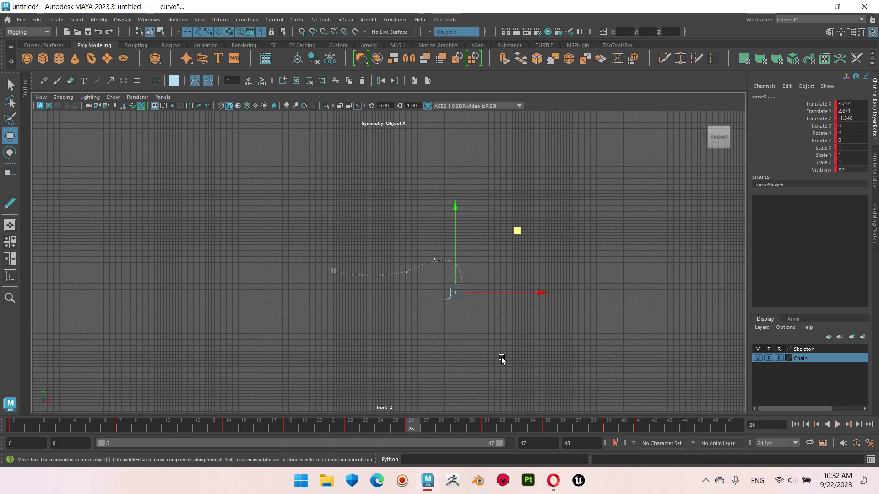
{"action": "key", "text": "ctrl+z"}
{"action": "key", "text": "ctrl+z"}
{"action": "key", "text": "ctrl+z"}
{"action": "left_click_drag", "start_coordinate": [324, 227], "coordinate": [392, 249]}
{"action": "left_click", "coordinate": [553, 177]}
{"action": "left_click_drag", "start_coordinate": [620, 143], "coordinate": [622, 249]}
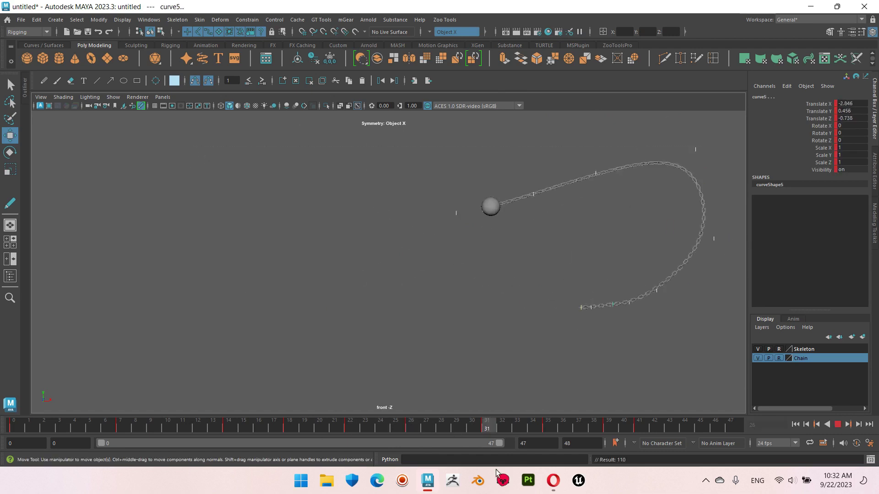
Undo the recent control moves and scrub through frames 19–40 to check the chain's poses.
{"action": "left_click", "coordinate": [485, 229]}
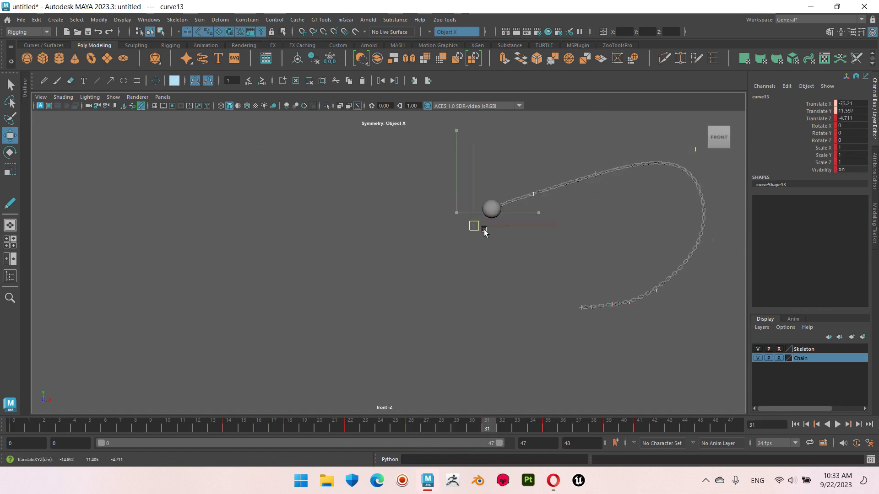
{"action": "key", "text": "ctrl+z"}
{"action": "key", "text": "ctrl+z"}
{"action": "key", "text": "ctrl+z"}
{"action": "key", "text": "ctrl+z"}
{"action": "key", "text": "ctrl+z"}
{"action": "key", "text": "ctrl+z"}
{"action": "key", "text": "ctrl+z"}
{"action": "left_click", "coordinate": [838, 425]}
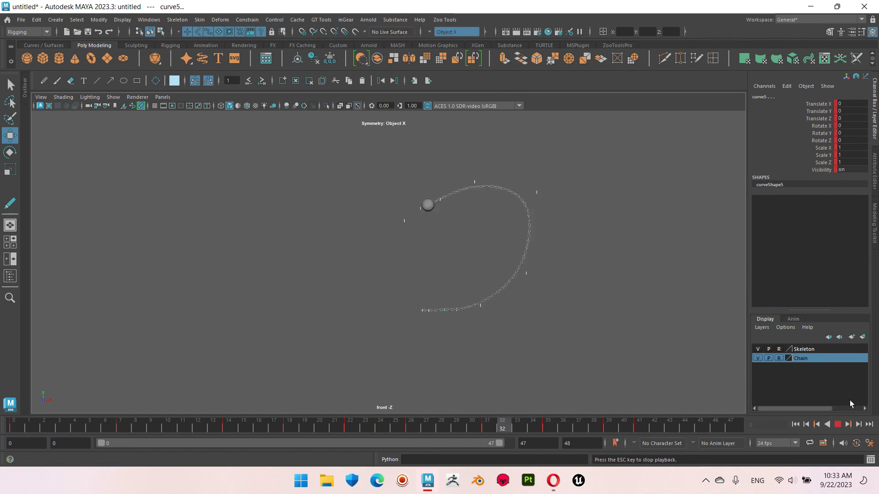
{"action": "left_click_drag", "start_coordinate": [231, 429], "coordinate": [316, 434]}
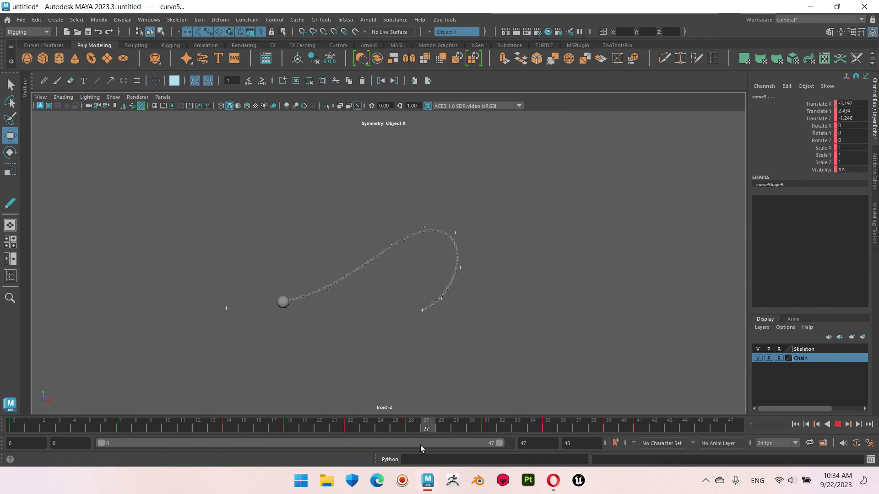
{"action": "mouse_move", "coordinate": [451, 447]}
{"action": "left_mouse_down"}
{"action": "mouse_move", "coordinate": [369, 443]}
{"action": "mouse_move", "coordinate": [414, 437]}
{"action": "left_mouse_up"}
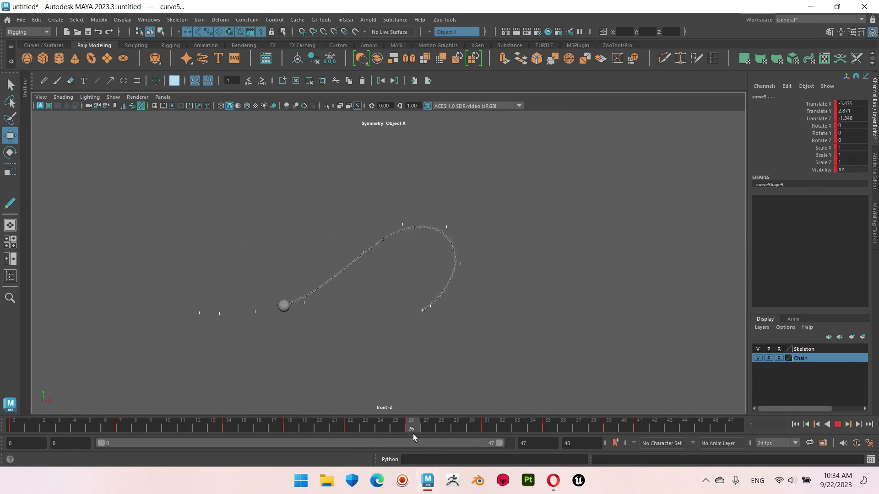
{"action": "left_click", "coordinate": [850, 425]}
{"action": "left_click", "coordinate": [850, 425]}
{"action": "left_click", "coordinate": [491, 429]}
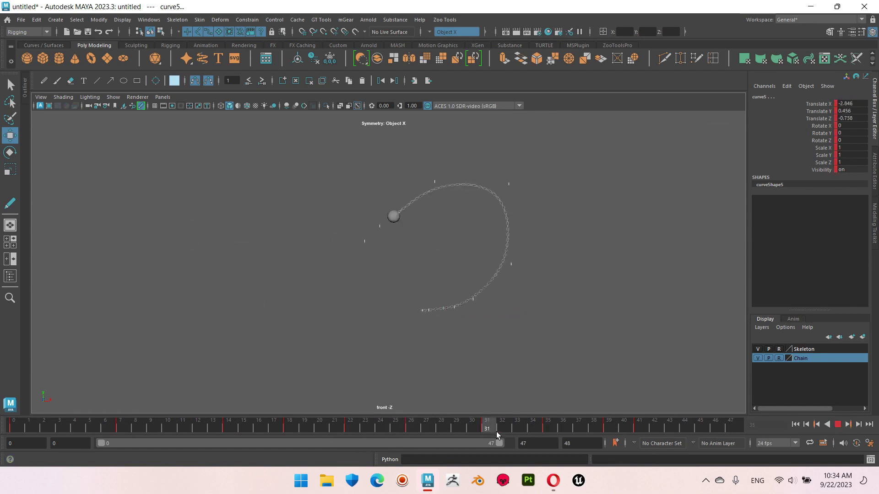
{"action": "left_click", "coordinate": [620, 432]}
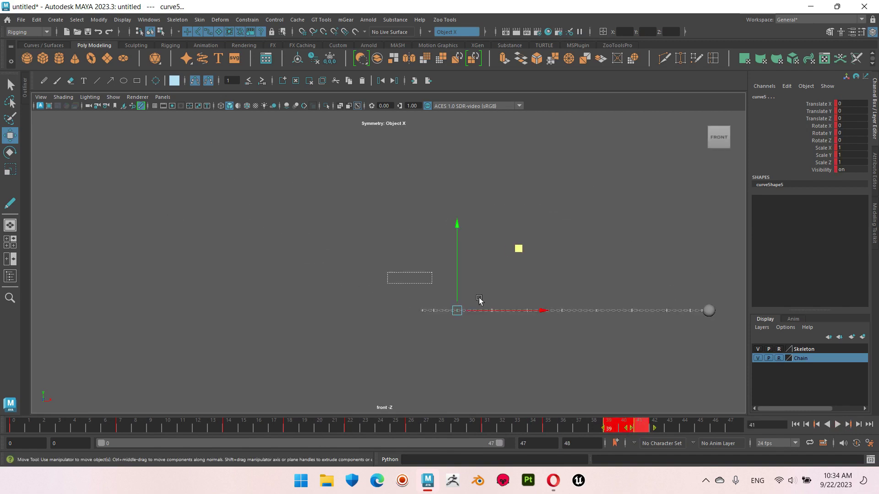
{"action": "left_click_drag", "start_coordinate": [641, 428], "coordinate": [630, 429]}
Play the animation, stop at frame 13, then replay it from frame 31 with Alt+V.
{"action": "left_click", "coordinate": [837, 425]}
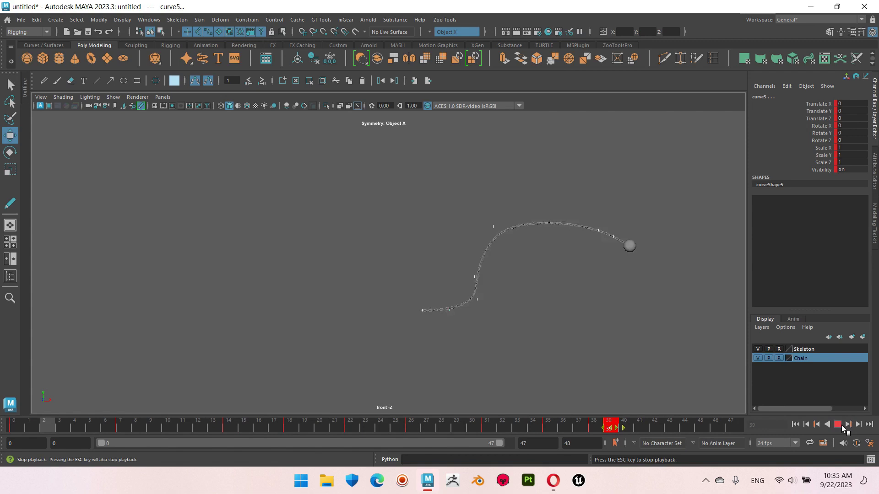
{"action": "left_click", "coordinate": [213, 429]}
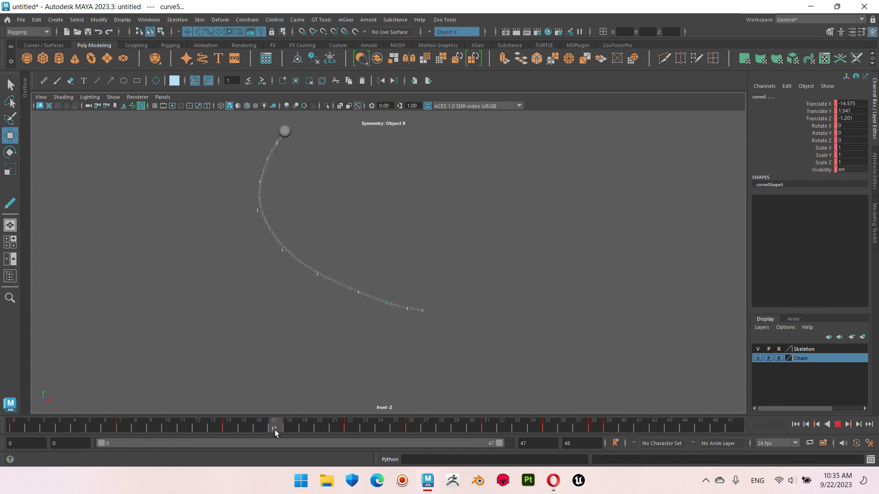
{"action": "left_click", "coordinate": [416, 426]}
{"action": "left_click", "coordinate": [486, 430]}
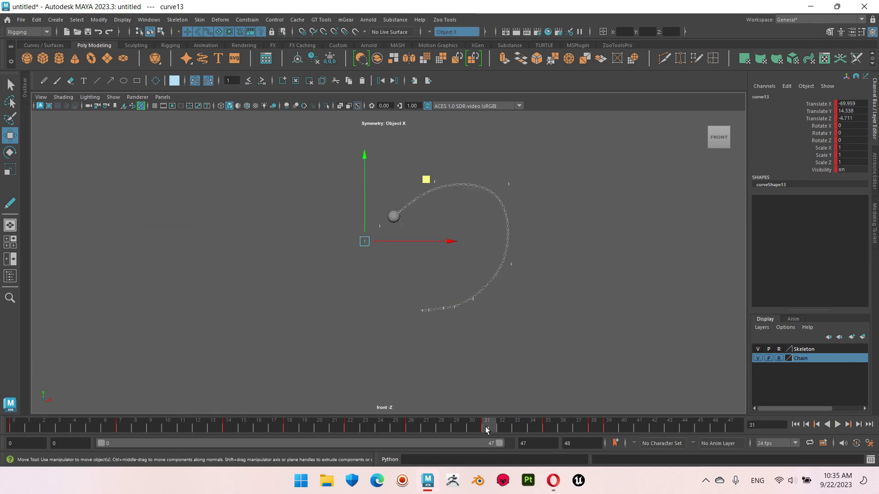
{"action": "key", "text": "alt+v"}
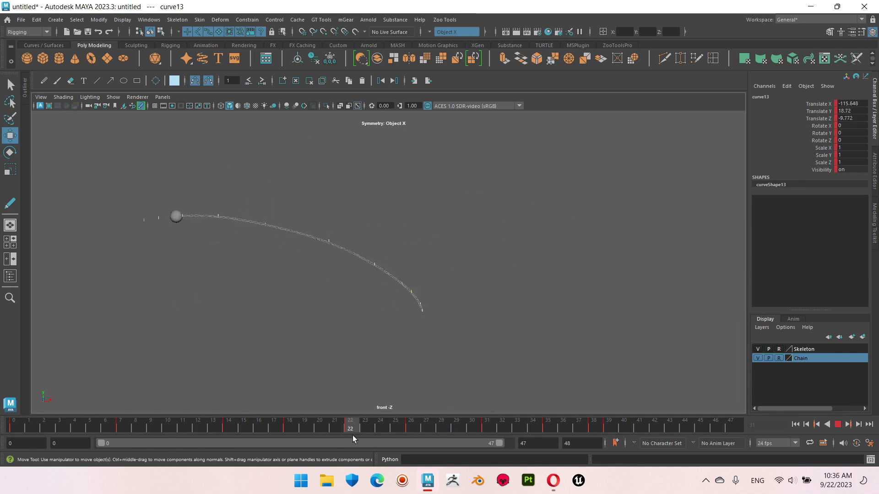
Drag two chain controls to bend the arc further, then play the animation back.
{"action": "mouse_move", "coordinate": [413, 198]}
{"action": "middle_mouse_down"}
{"action": "mouse_move", "coordinate": [398, 230]}
{"action": "mouse_move", "coordinate": [387, 232]}
{"action": "middle_mouse_up"}
{"action": "left_click", "coordinate": [461, 239]}
{"action": "mouse_move", "coordinate": [461, 239]}
{"action": "middle_mouse_down"}
{"action": "mouse_move", "coordinate": [447, 222]}
{"action": "mouse_move", "coordinate": [525, 224]}
{"action": "middle_mouse_up"}
{"action": "left_click", "coordinate": [458, 247]}
{"action": "key", "text": "alt+v"}
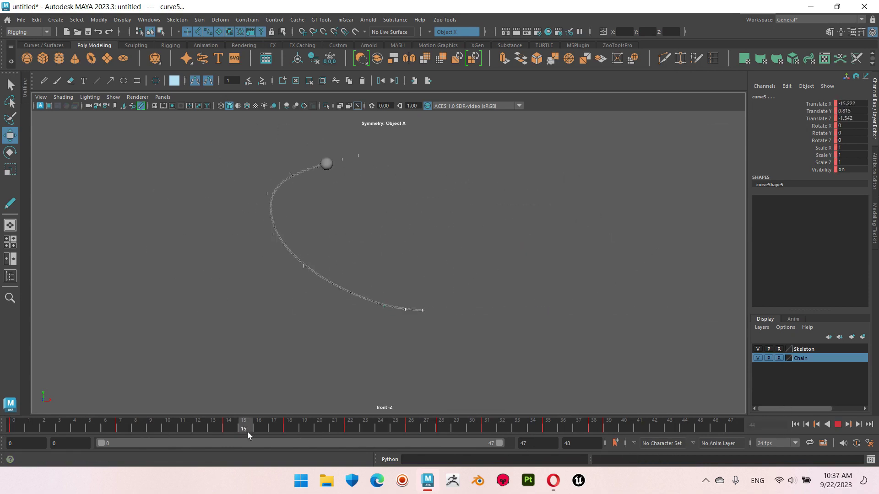
Pull a chain control up and to the left, pick the curve5 control, and play back.
{"action": "left_click", "coordinate": [390, 301]}
{"action": "mouse_move", "coordinate": [451, 240]}
{"action": "left_mouse_down"}
{"action": "mouse_move", "coordinate": [312, 133]}
{"action": "mouse_move", "coordinate": [263, 146]}
{"action": "left_mouse_up"}
{"action": "left_click", "coordinate": [314, 255]}
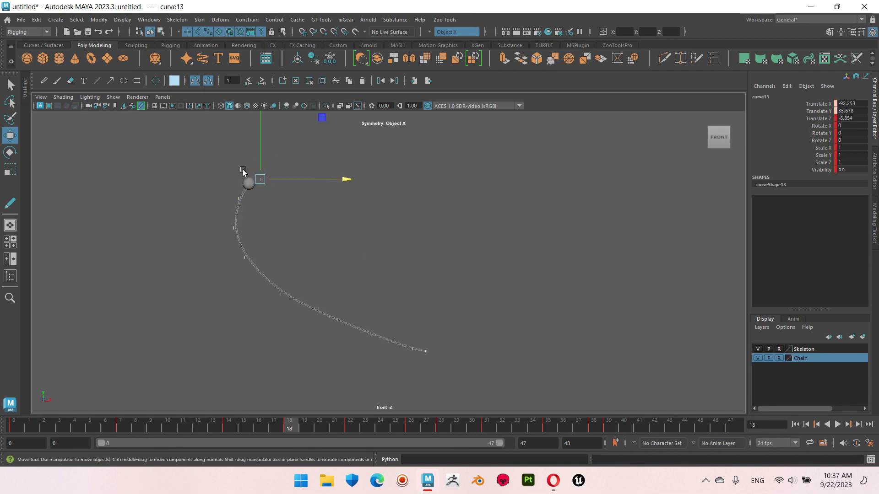
{"action": "left_click", "coordinate": [316, 312]}
{"action": "left_click", "coordinate": [394, 343]}
{"action": "key", "text": "alt+v"}
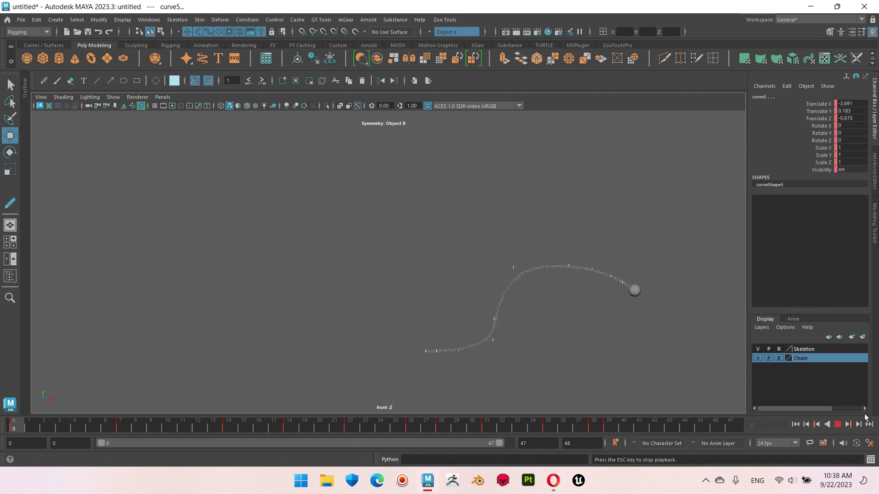
At frame 41, reposition the ball-end control and key the chain pose with S.
{"action": "left_click", "coordinate": [837, 424]}
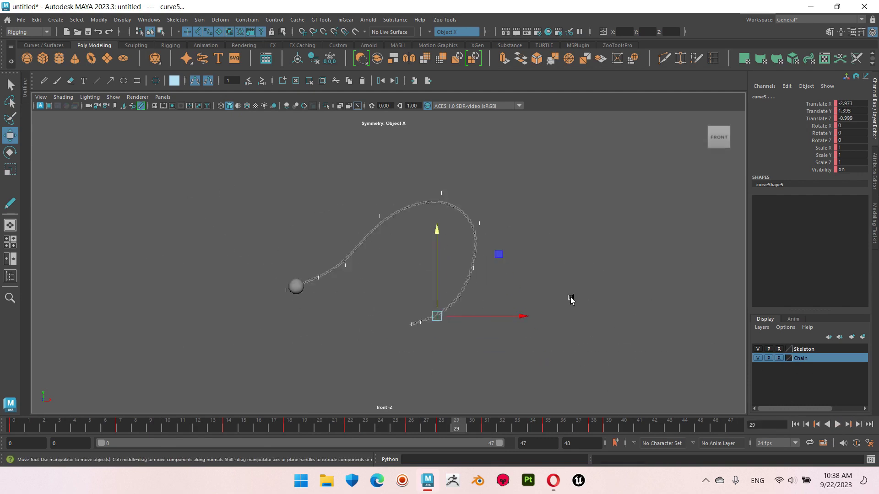
{"action": "key", "text": "alt+v"}
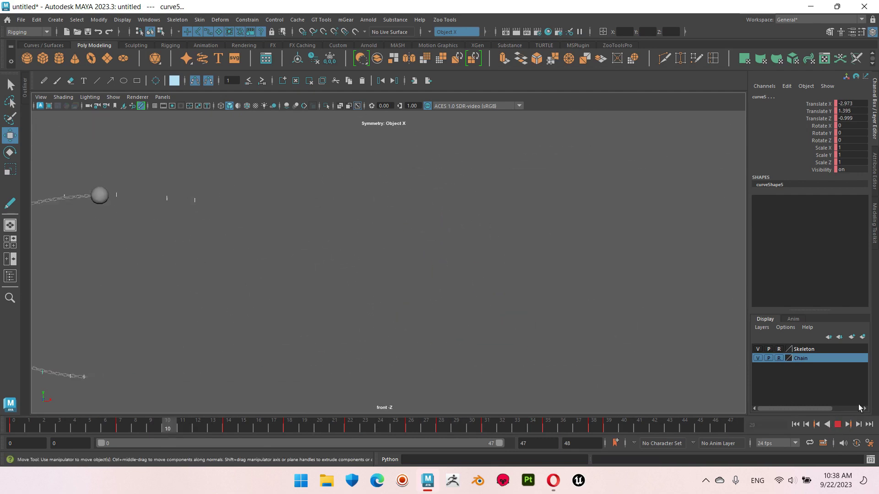
{"action": "left_click", "coordinate": [605, 428]}
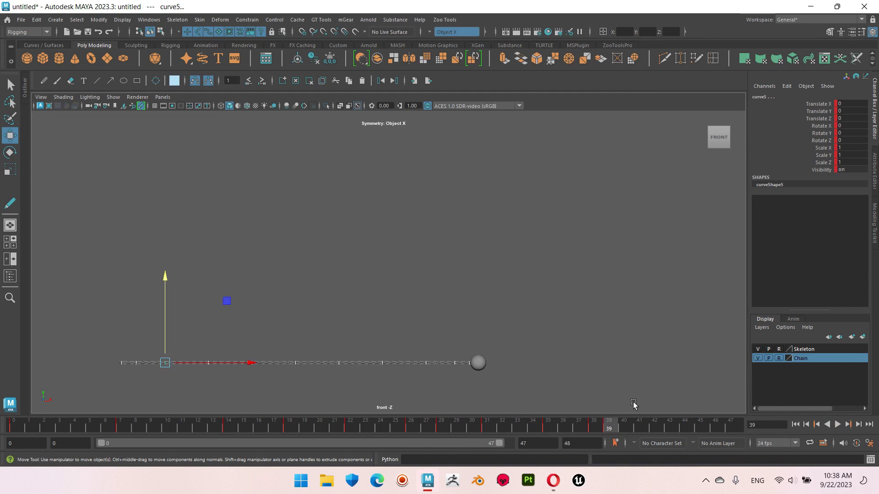
{"action": "left_click_drag", "start_coordinate": [616, 433], "coordinate": [639, 430]}
{"action": "left_click_drag", "start_coordinate": [465, 350], "coordinate": [552, 228]}
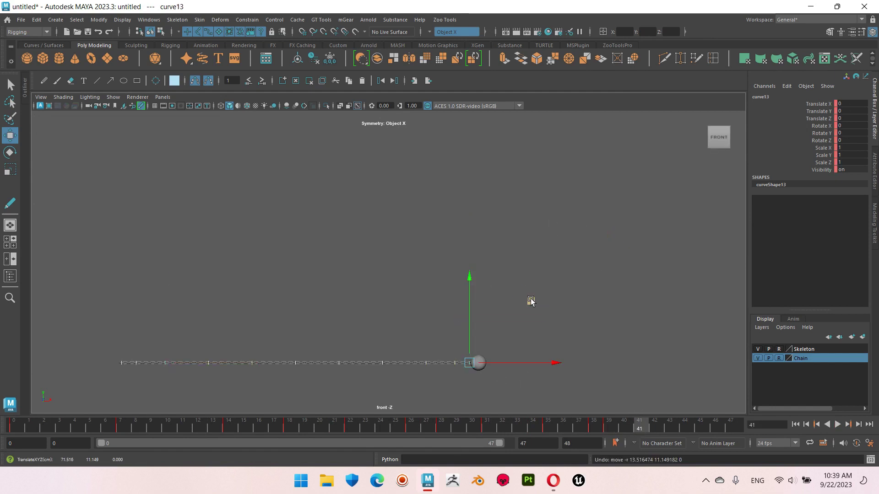
{"action": "key", "text": "s"}
{"action": "key", "text": "alt+period"}
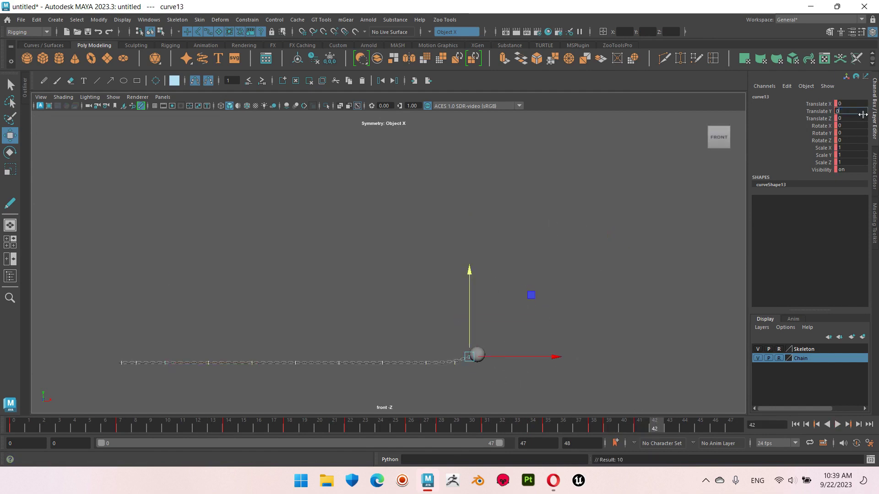
Play back the swing, undo one change, and replay from frame 41, stopping at frame 23.
{"action": "left_click", "coordinate": [838, 425]}
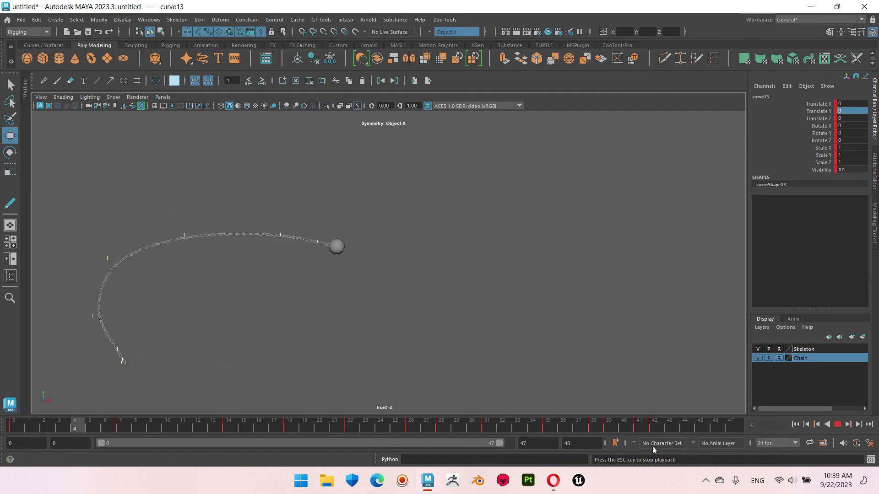
{"action": "key", "text": "Escape"}
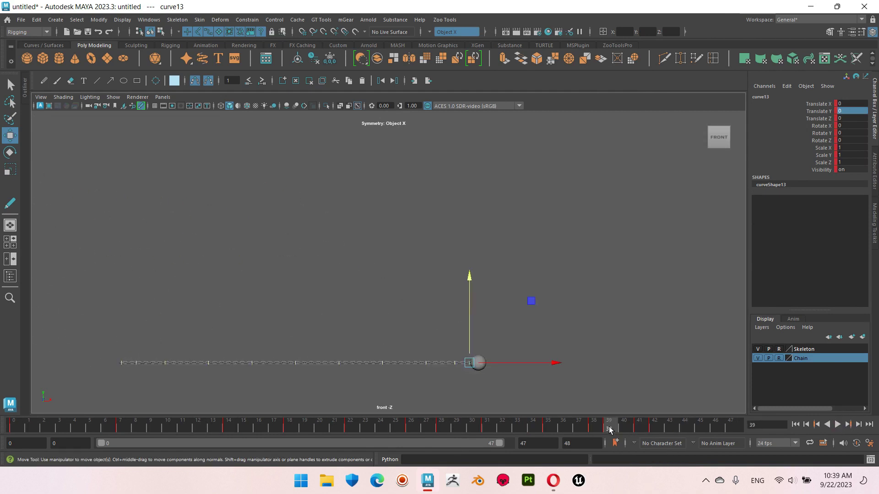
{"action": "key", "text": "ctrl+z"}
{"action": "key", "text": "ctrl+z"}
{"action": "key", "text": "ctrl+z"}
{"action": "key", "text": "ctrl+z"}
{"action": "key", "text": "ctrl+z"}
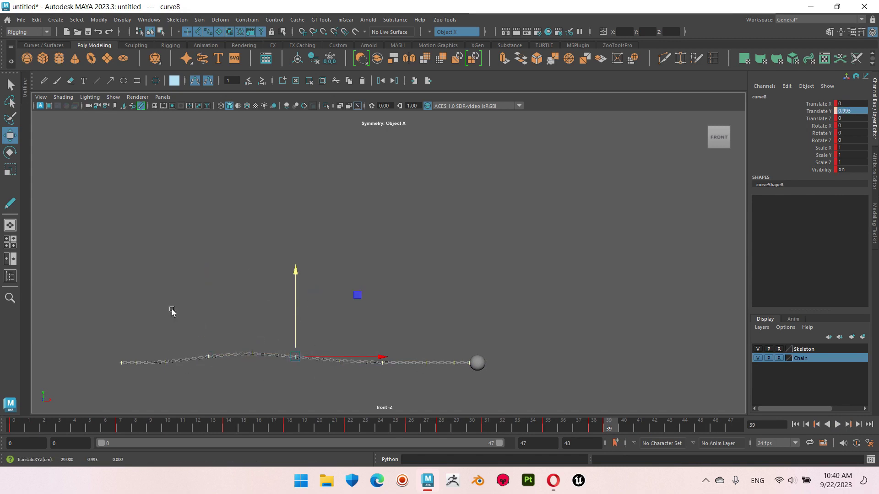
{"action": "left_click_drag", "start_coordinate": [621, 426], "coordinate": [629, 433]}
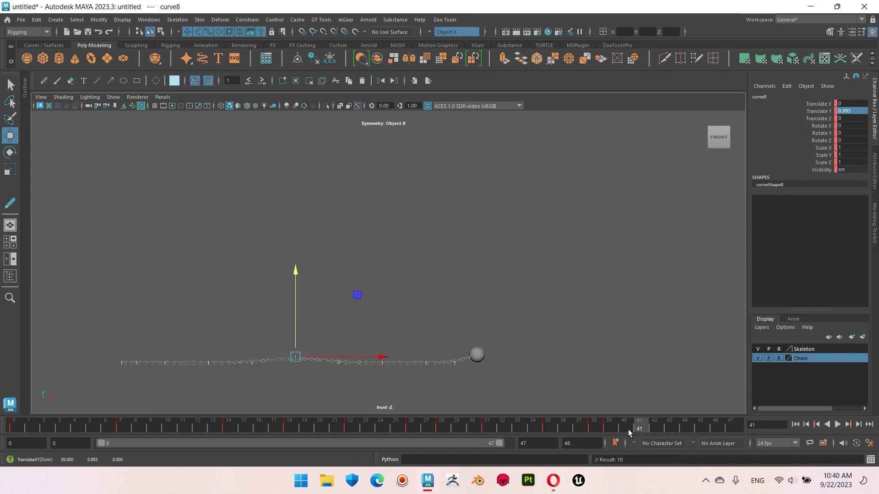
{"action": "left_click", "coordinate": [838, 424]}
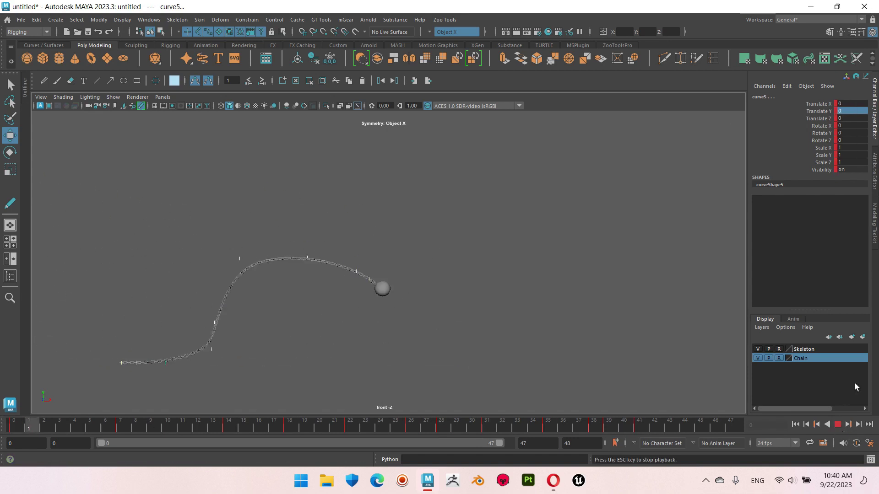
{"action": "key", "text": "Escape"}
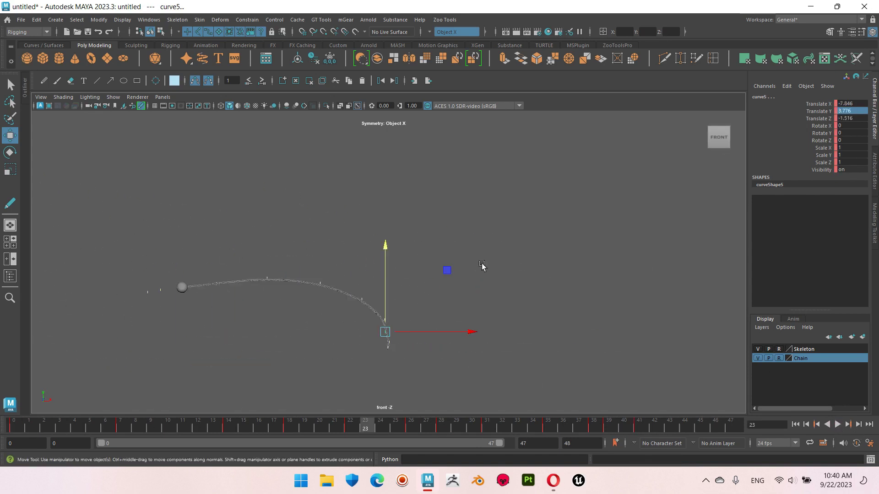
In the Outliner, select a chain rig group and hide it with Ctrl+H.
{"action": "left_click", "coordinate": [10, 276]}
{"action": "left_click", "coordinate": [63, 160]}
{"action": "key", "text": "ctrl+h"}
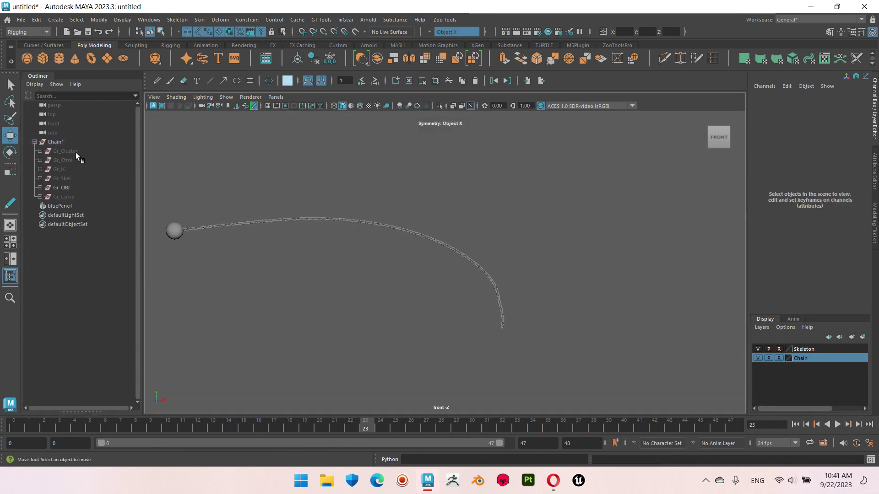
Assign the Gr_Ctrol group to a new layer named Control and hide that layer.
{"action": "left_click", "coordinate": [69, 160]}
{"action": "key", "text": "alt+v"}
{"action": "key", "text": "alt+v"}
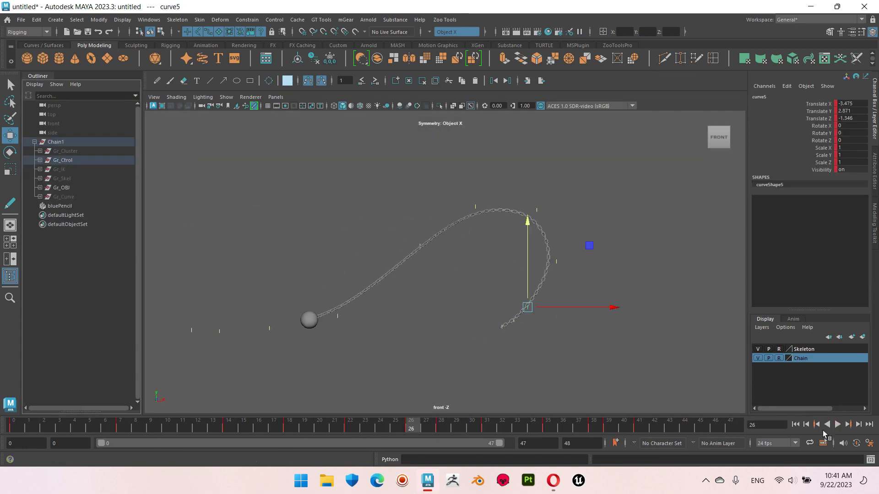
{"action": "left_click", "coordinate": [62, 160]}
{"action": "left_click", "coordinate": [863, 337]}
{"action": "double_click", "coordinate": [800, 349]}
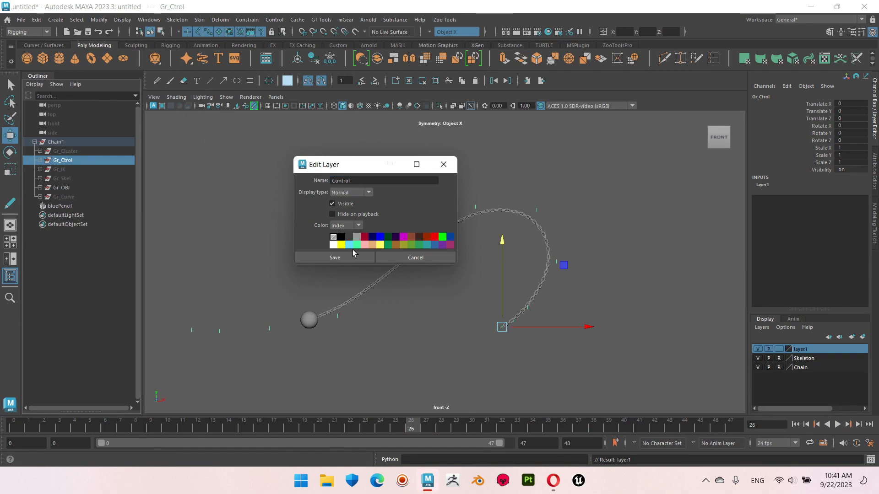
{"action": "left_click", "coordinate": [334, 257]}
{"action": "left_click", "coordinate": [758, 348]}
Make the Chain layer selectable again, collapse the Outliner, and play the finished whip animation.
{"action": "key", "text": "alt+v"}
{"action": "left_click", "coordinate": [561, 383]}
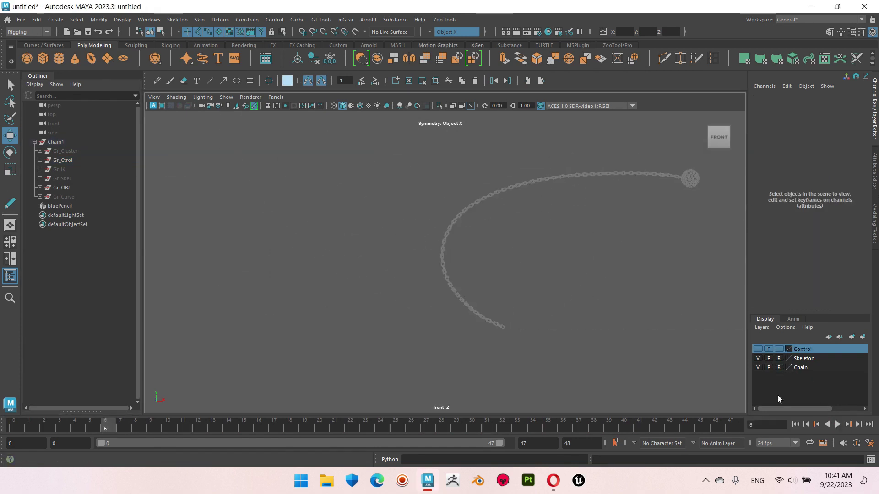
{"action": "left_click", "coordinate": [780, 368]}
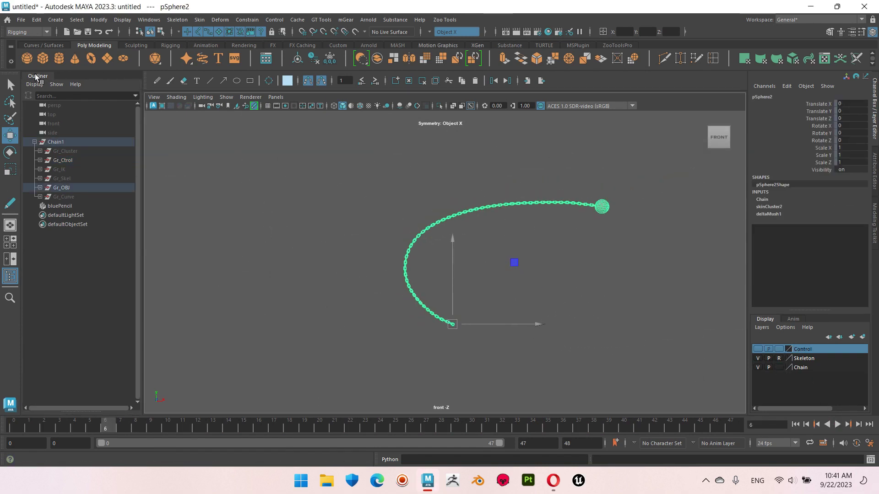
{"action": "left_click", "coordinate": [37, 77]}
{"action": "left_click", "coordinate": [837, 425]}
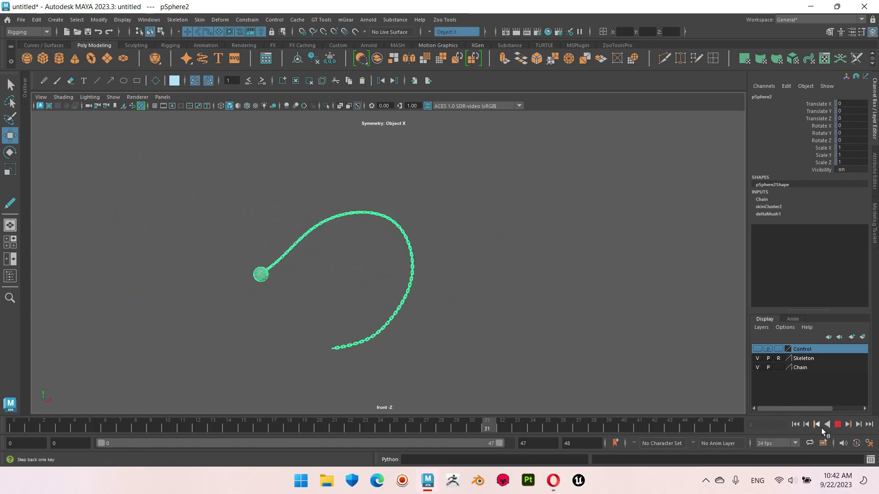
Stop the playback at frame 17 and show the taskbar's hidden icons.
{"action": "left_click", "coordinate": [839, 425]}
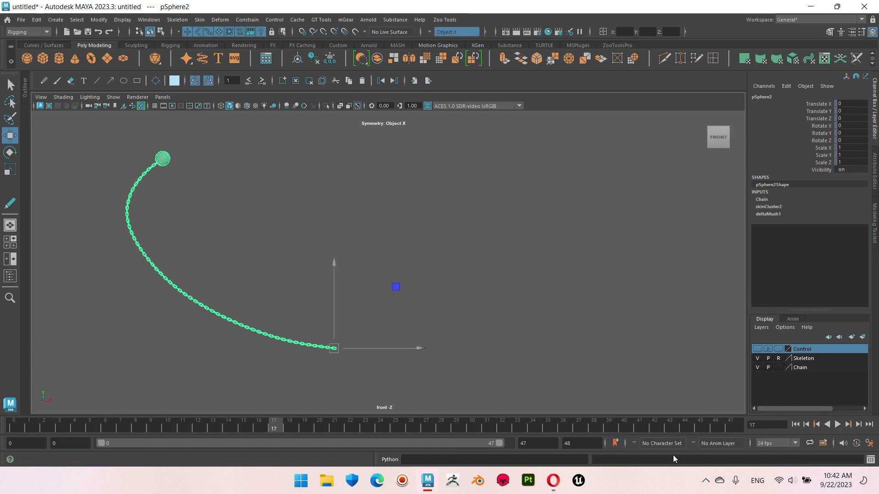
{"action": "left_click", "coordinate": [705, 482]}
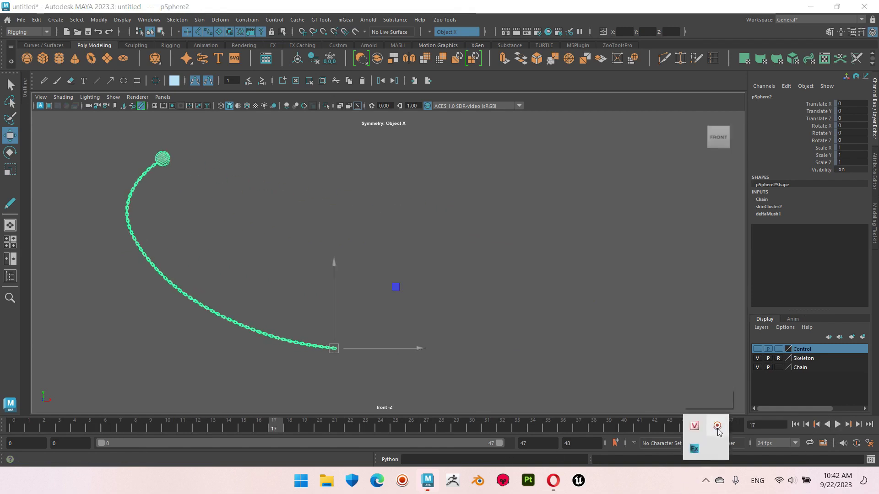